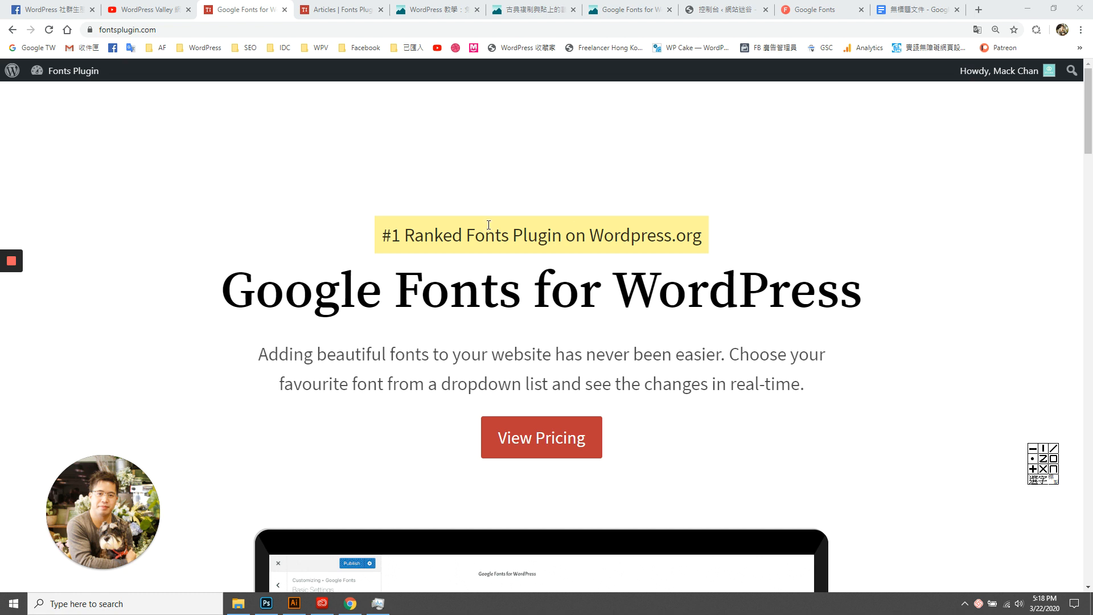
Examine the headline and customizer demo on the Google Fonts for WordPress plugin's landing page.
left_click_drag(221, 289, 593, 292)
left_click(913, 296)
left_click(592, 292)
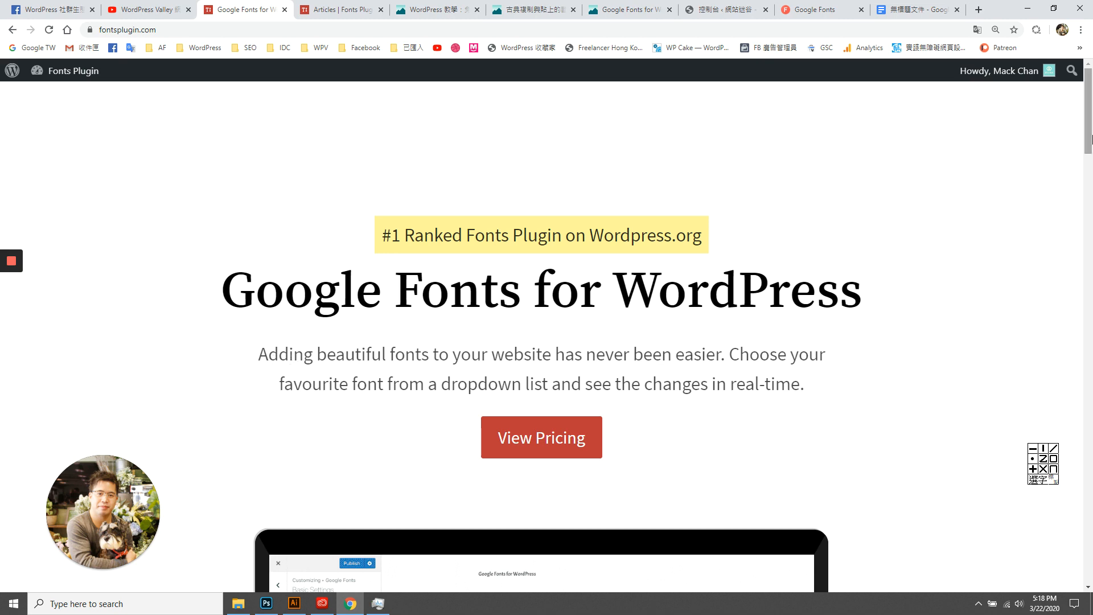
left_click_drag(1088, 138, 1090, 189)
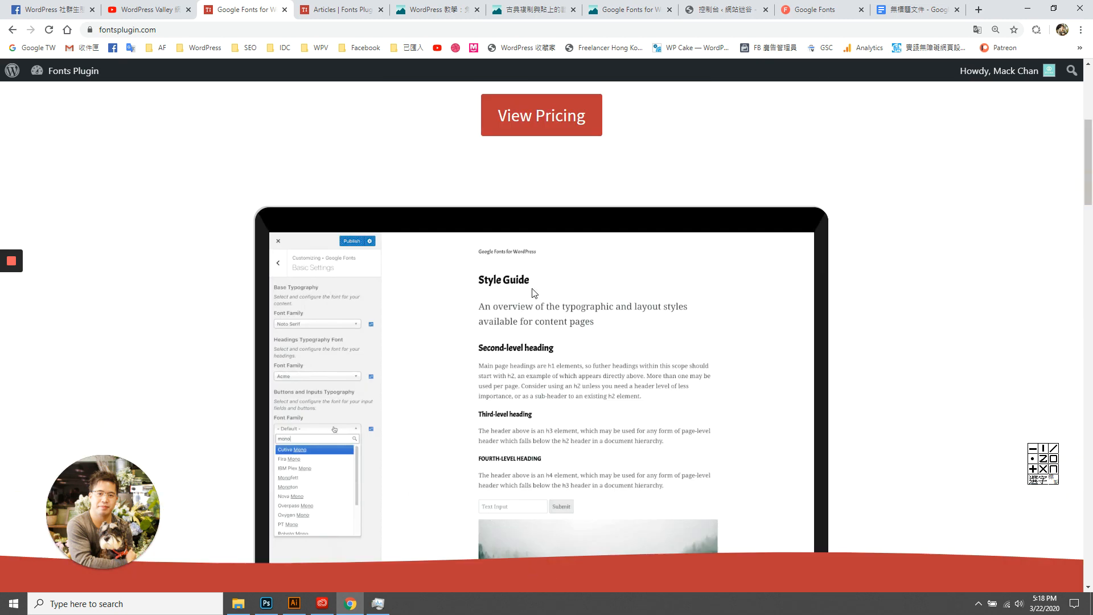
scroll(880, 309, "up", 6)
Switch to the GreenGeeks test site's WordPress dashboard and open the site's front end in a new browser tab.
left_click(716, 4)
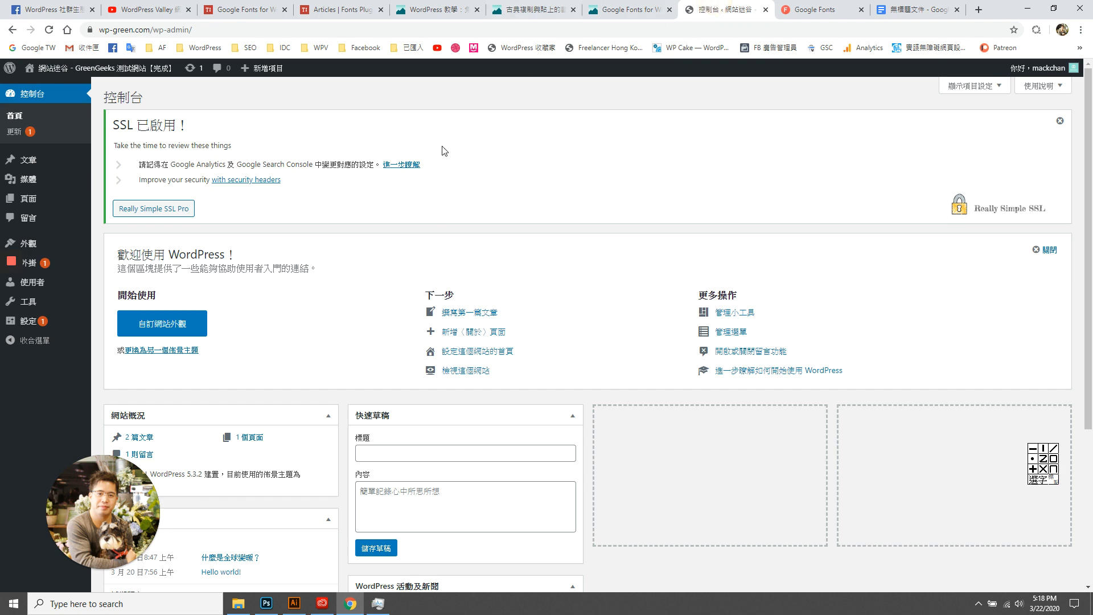
right_click(66, 83)
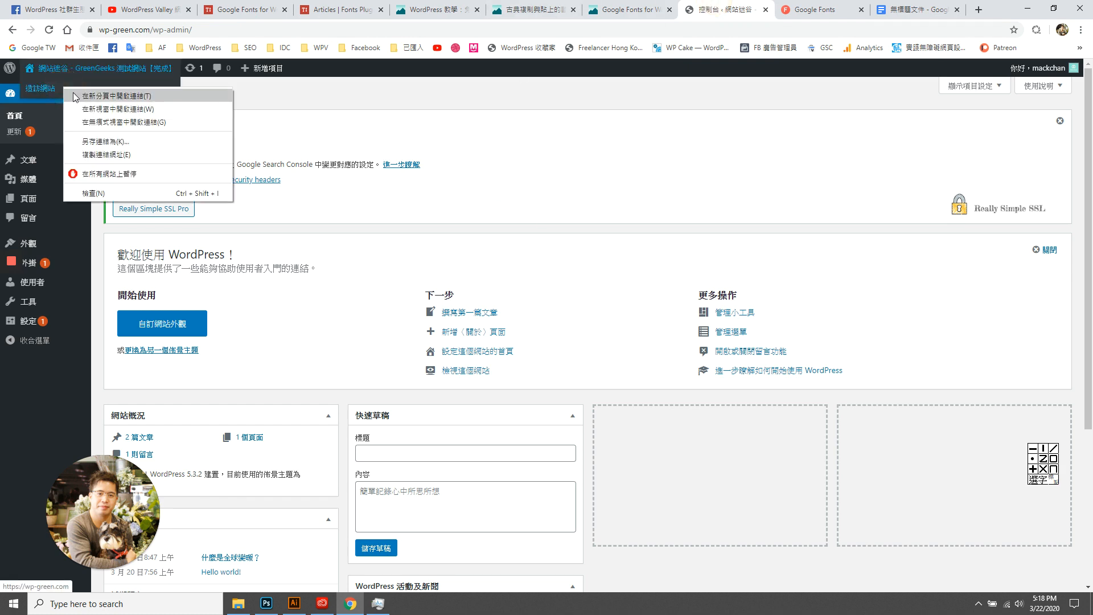
left_click(114, 92)
key("ctrl+Tab")
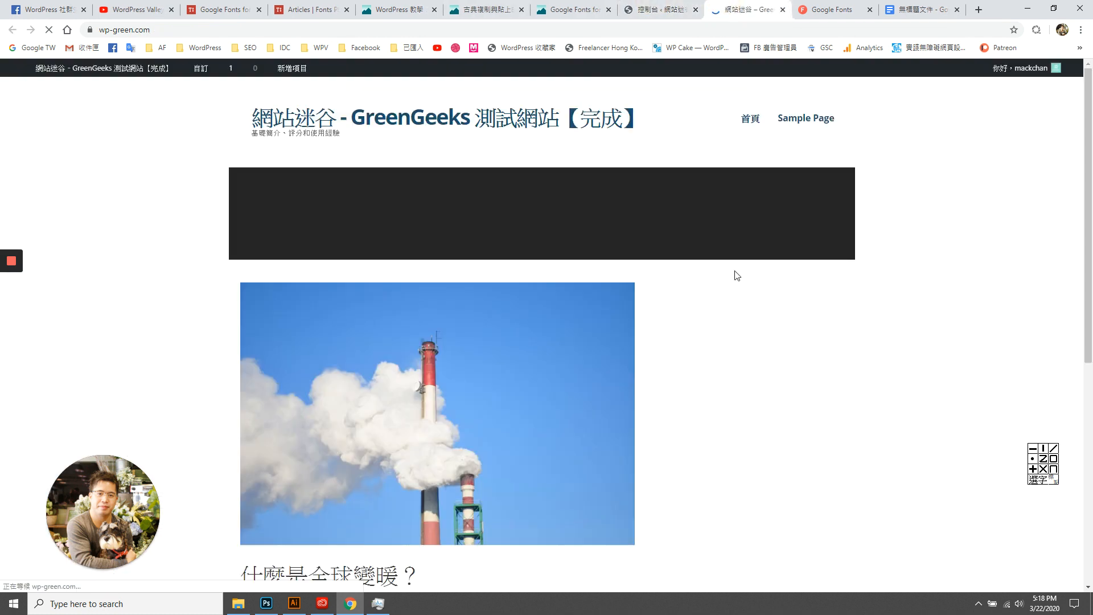
left_click_drag(245, 115, 690, 118)
left_click(690, 118)
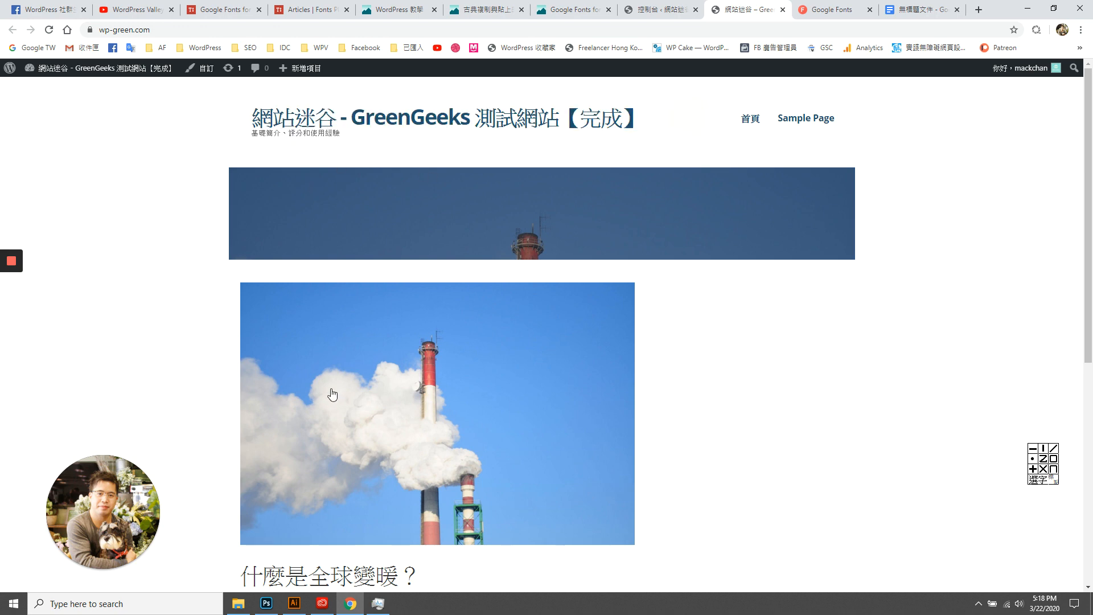
Open the post 什麼是全球變暖？ from the site's homepage and enlarge its page for easier reading.
scroll(332, 395, "down", 3)
scroll(343, 420, "down", 2)
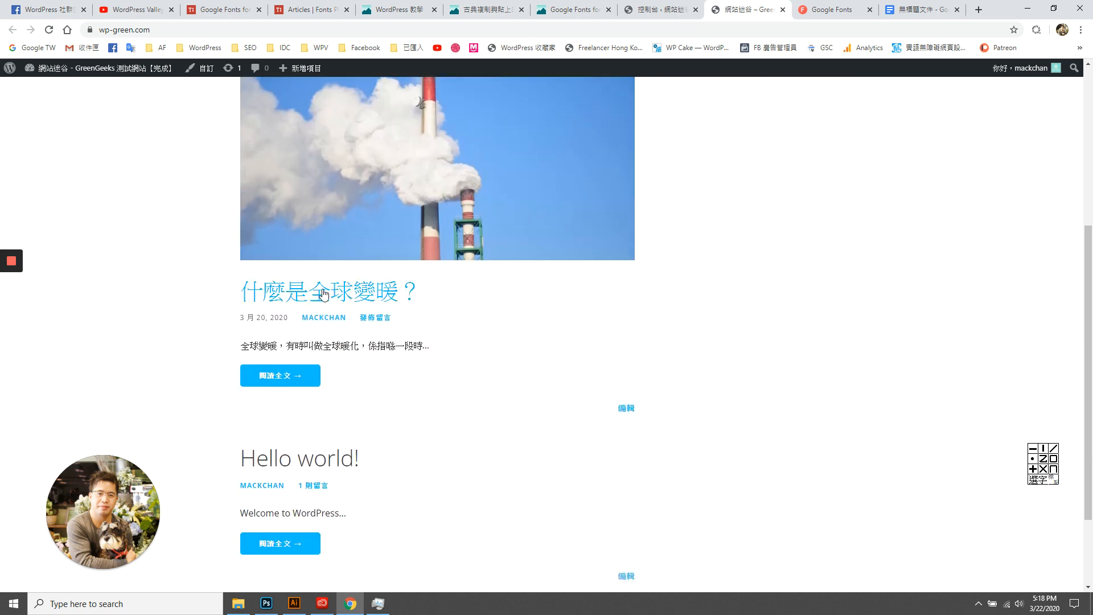
left_click(357, 298)
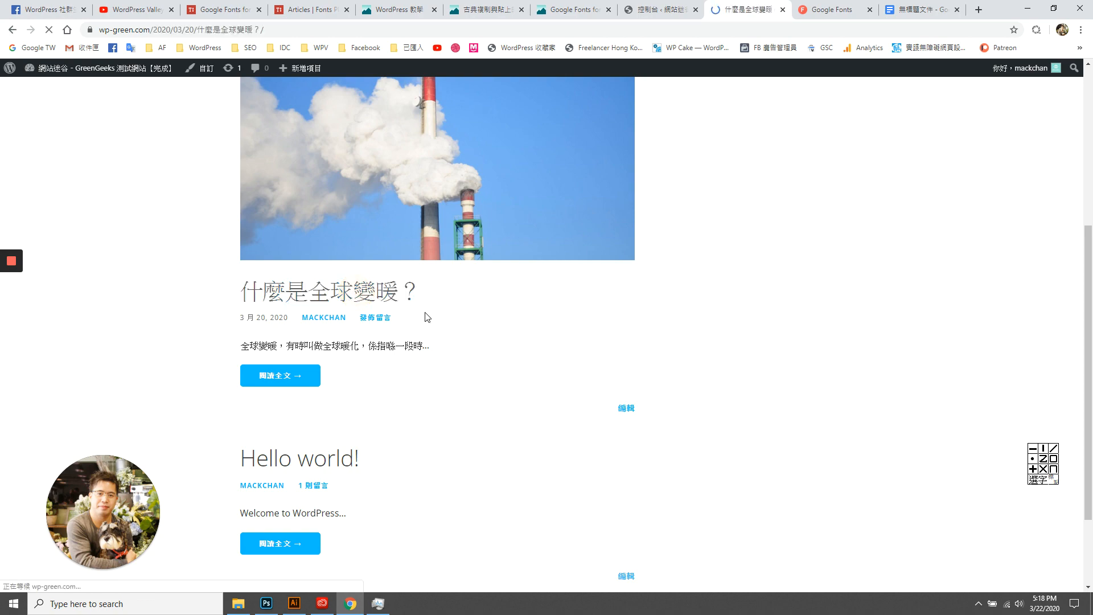
scroll(342, 285, "down", 8)
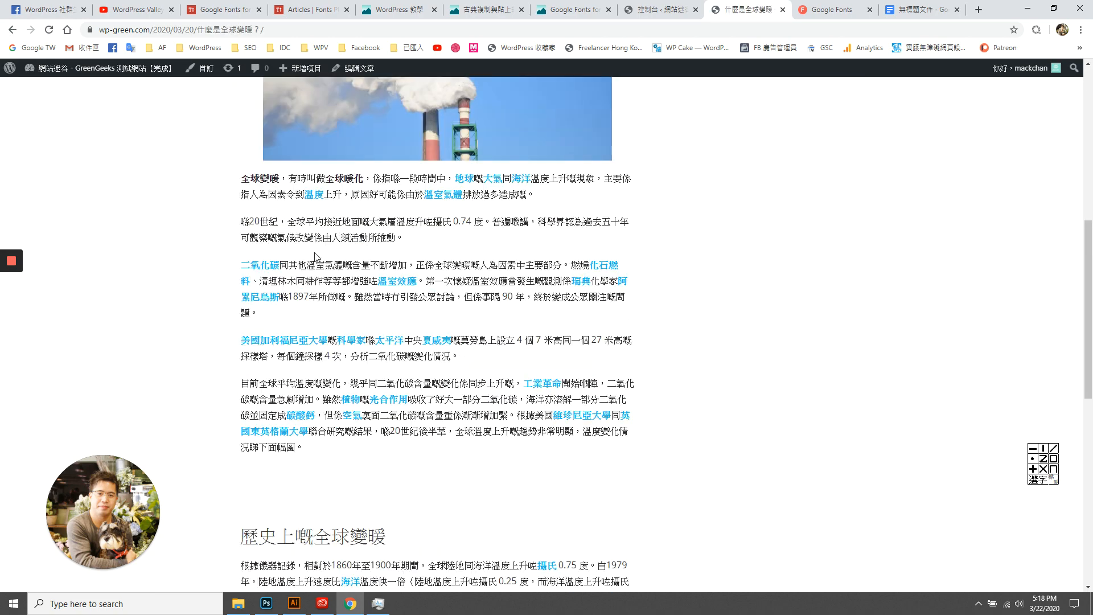
key("ctrl+plus")
key("ctrl+plus")
key("ctrl+plus")
key("ctrl+plus")
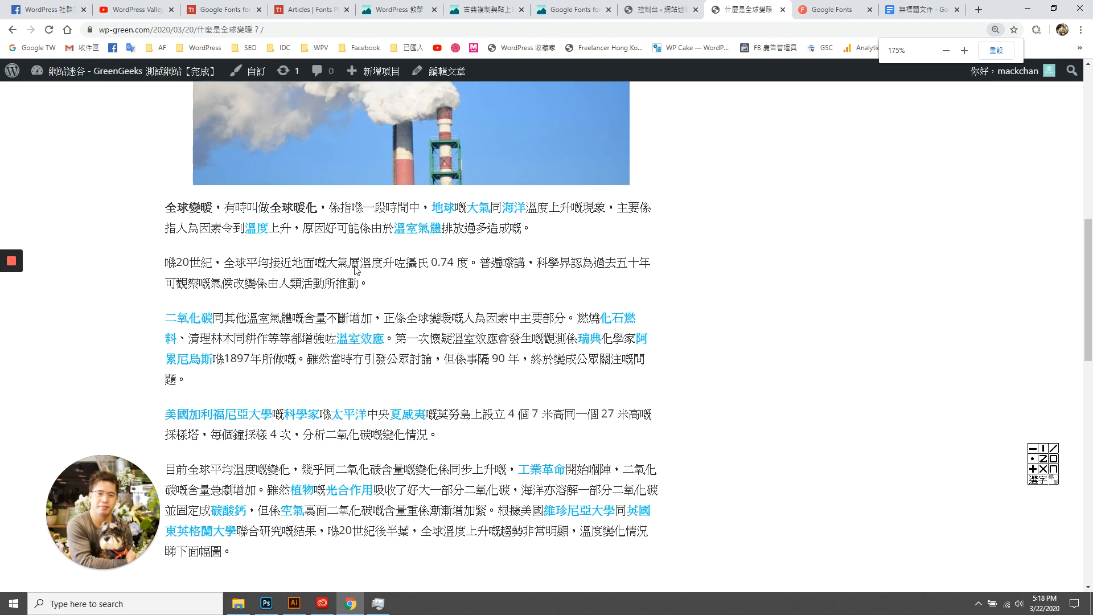
Examine how the default font renders the Chinese body paragraphs of the global warming post.
left_click_drag(387, 337, 537, 338)
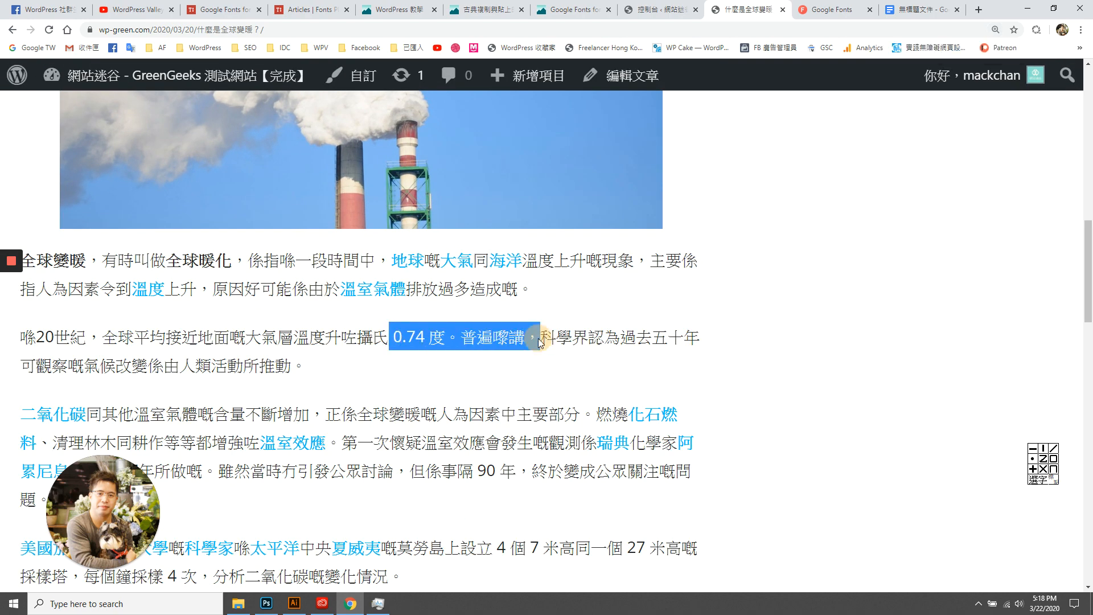
left_click(538, 339)
scroll(393, 308, "down", 3)
left_click_drag(161, 245, 464, 325)
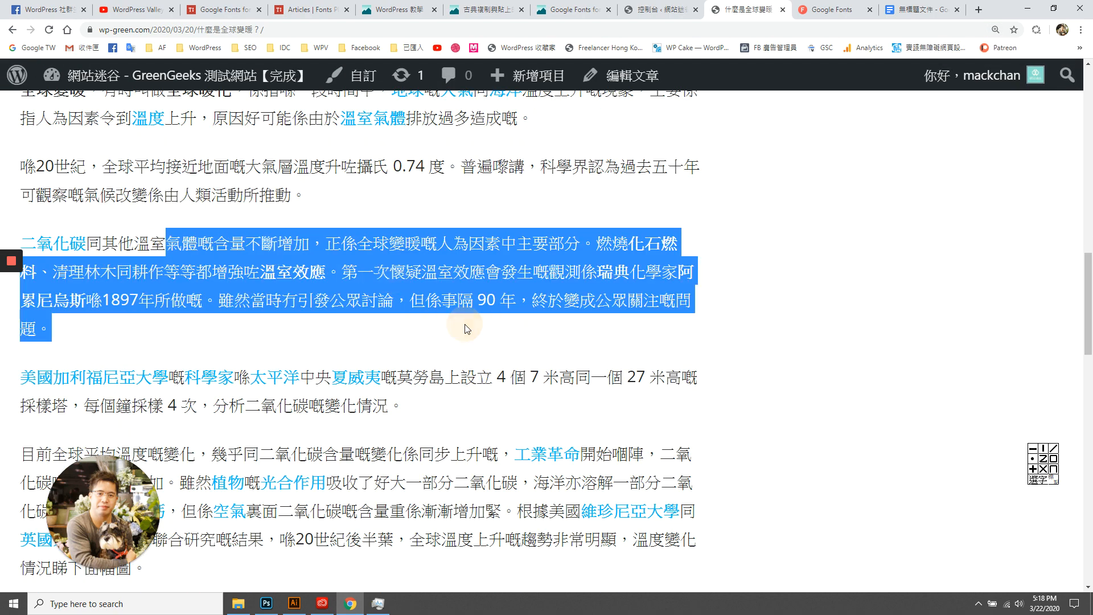
left_click(453, 348)
left_click_drag(414, 379, 525, 416)
left_click(525, 416)
scroll(233, 267, "down", 4)
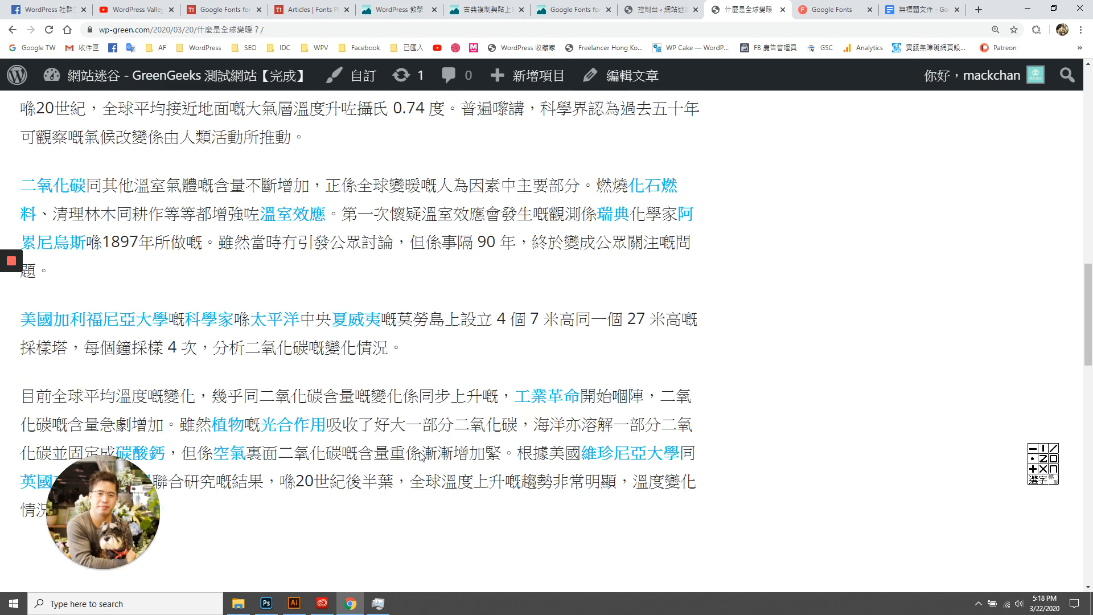
scroll(324, 322, "up", 10)
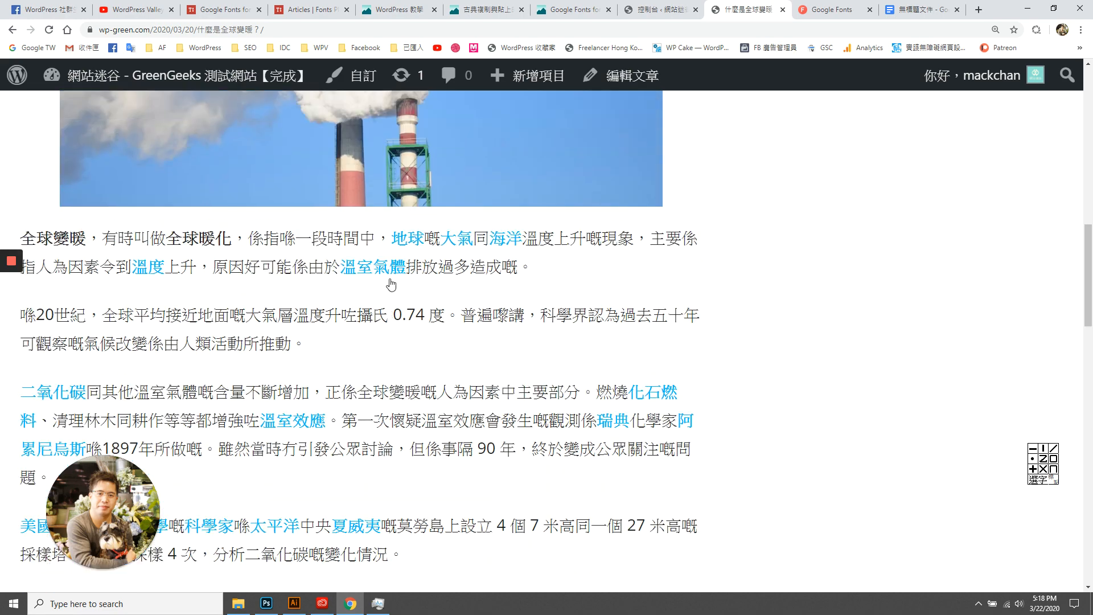
Return to the fontsplugin.com page and review its title and the typography settings demo.
left_click(213, 6)
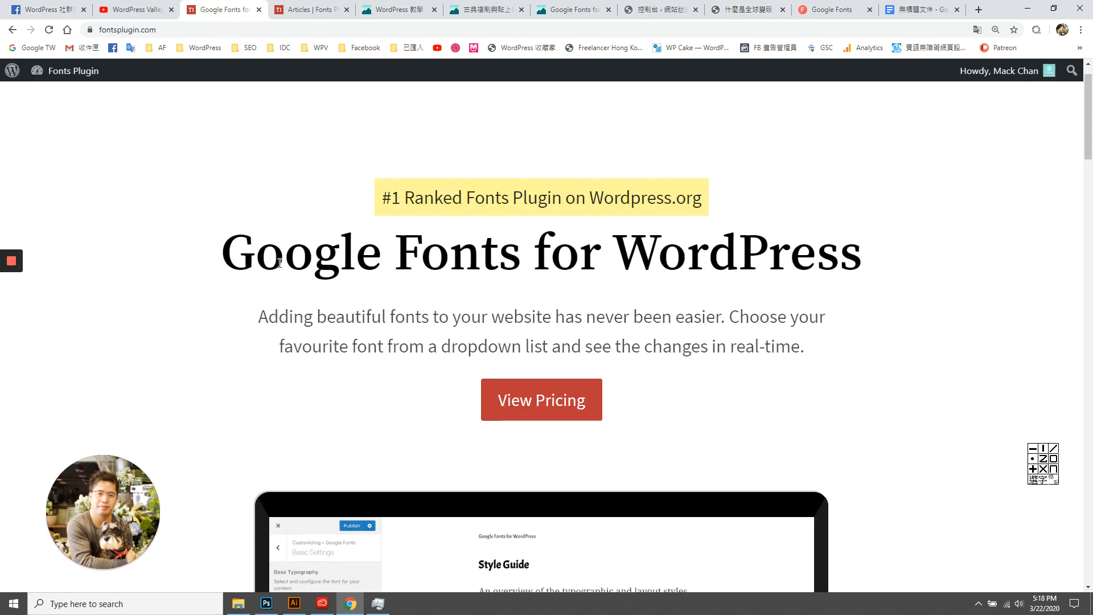
left_click_drag(194, 248, 560, 251)
left_click(557, 260)
scroll(555, 256, "down", 3)
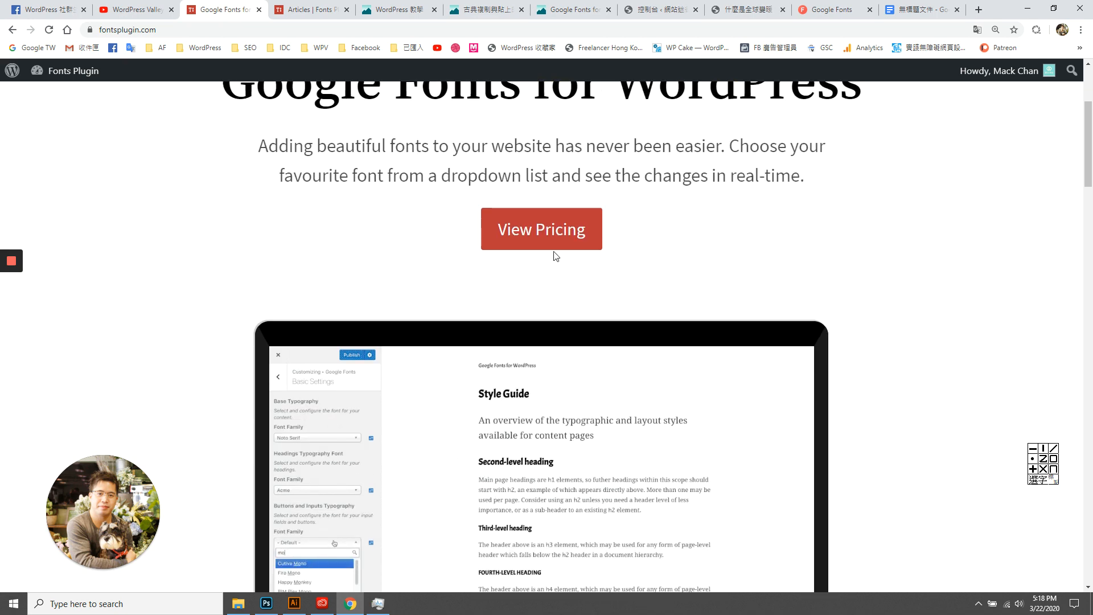
scroll(563, 366, "down", 2)
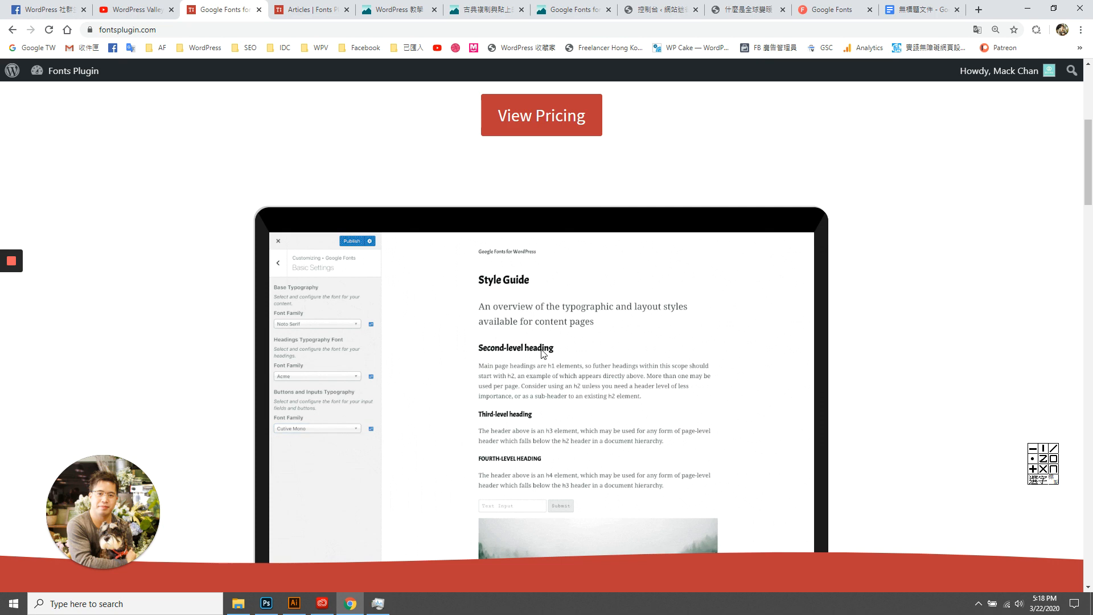
scroll(498, 277, "up", 5)
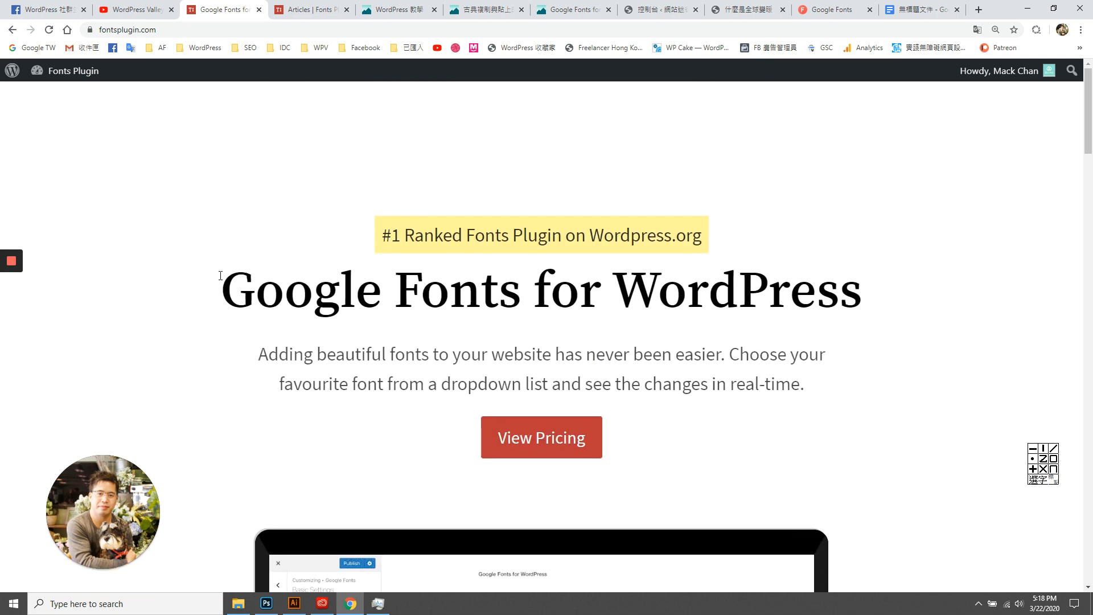
Switch to the Google Fonts catalog and filter the fonts by the language Chinese (Traditional).
left_click(832, 9)
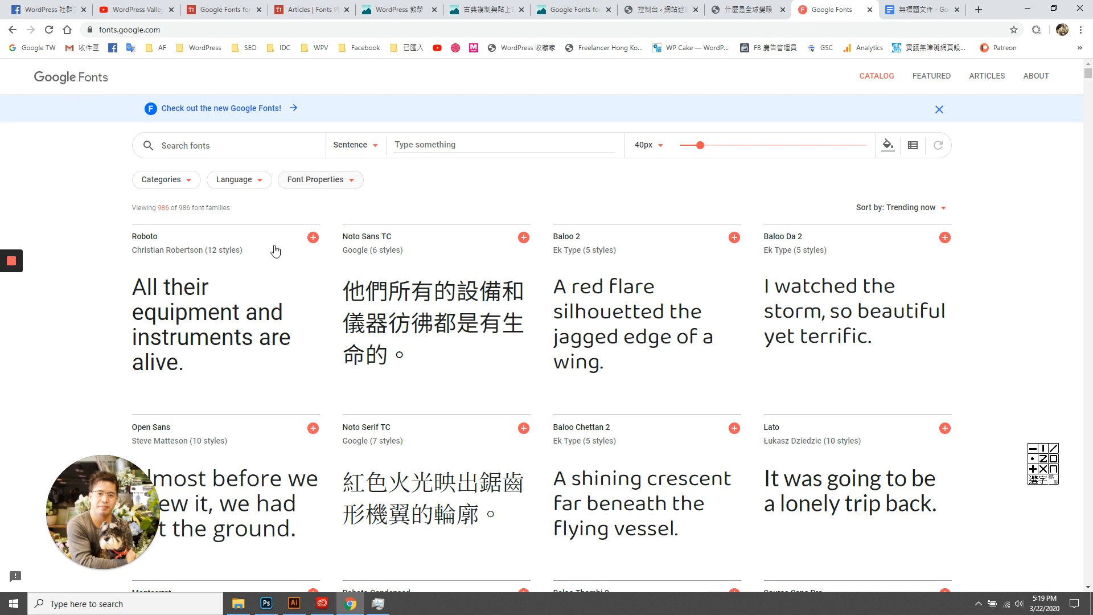
left_click(238, 182)
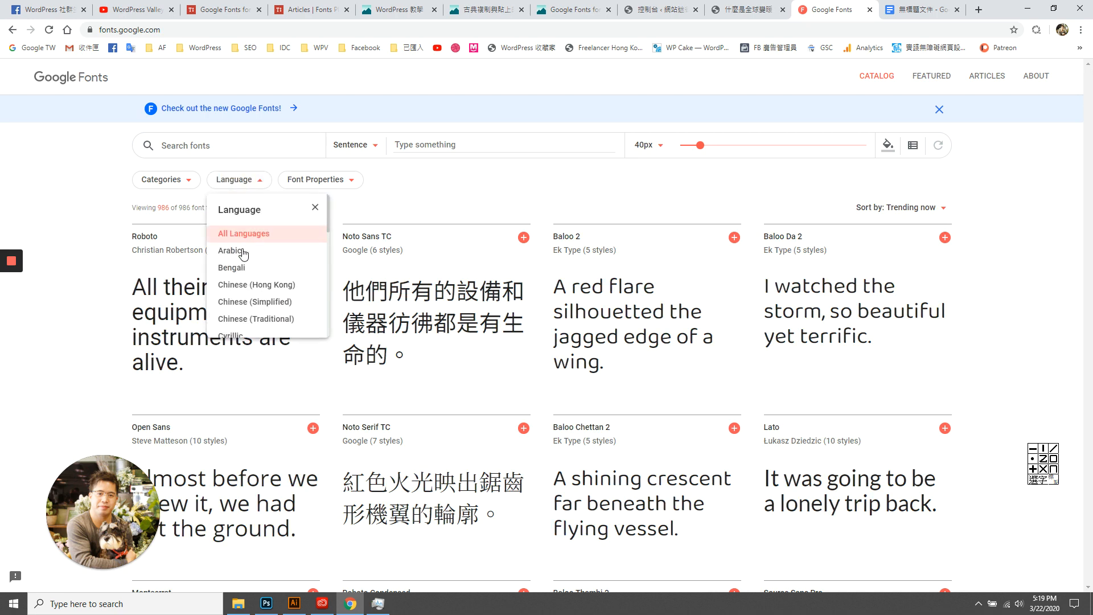
left_click(274, 324)
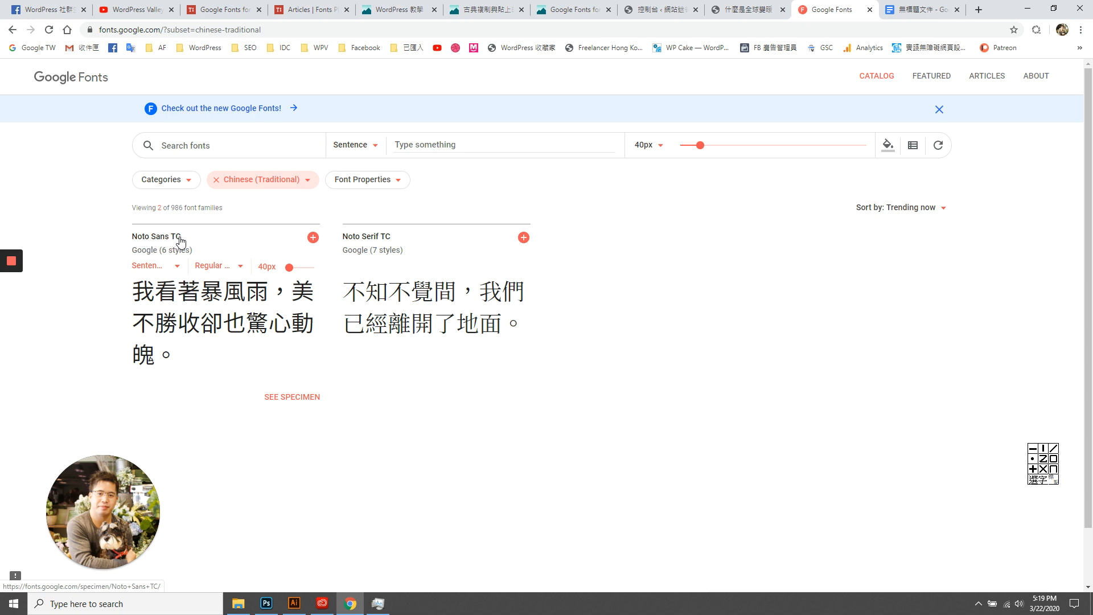
Examine the sample text and name of the Noto Sans TC font.
triple_click(141, 294)
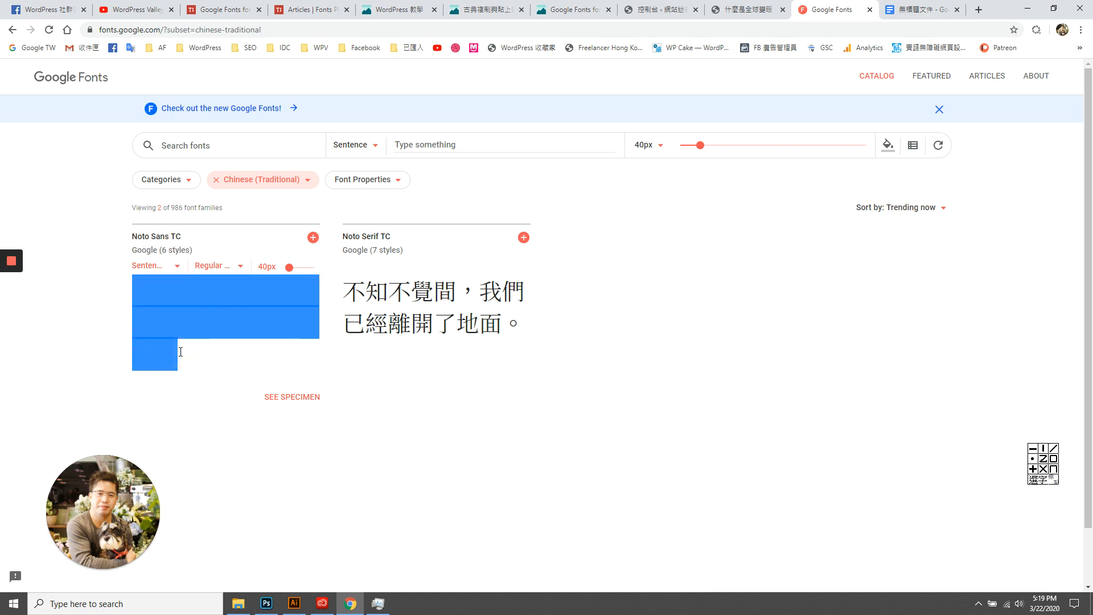
left_click(141, 294)
left_click_drag(141, 294, 207, 361)
left_click(208, 361)
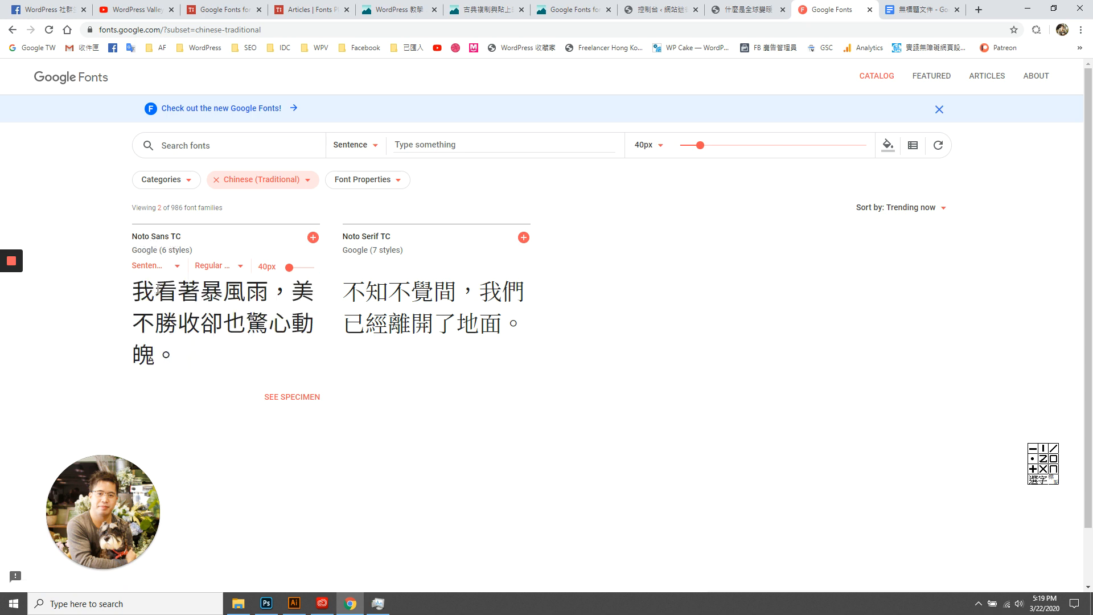
left_click_drag(128, 232, 183, 235)
left_click(237, 382)
Copy the font name Noto Serif TC and search Google Images for it in a new browser tab.
left_click_drag(343, 236, 392, 235)
key("ctrl+c")
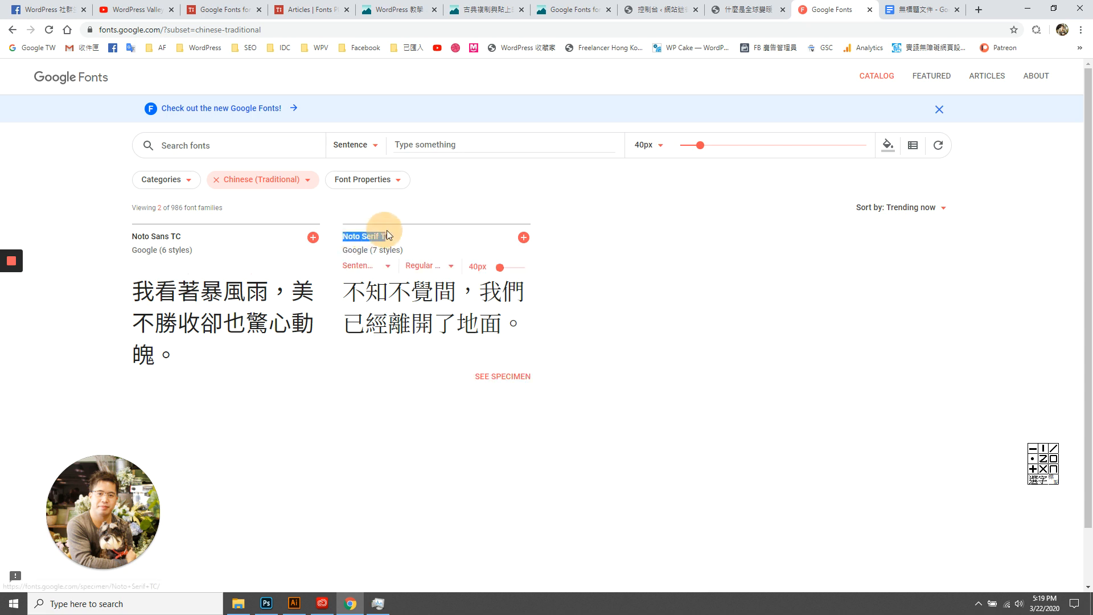
left_click(977, 12)
left_click(32, 47)
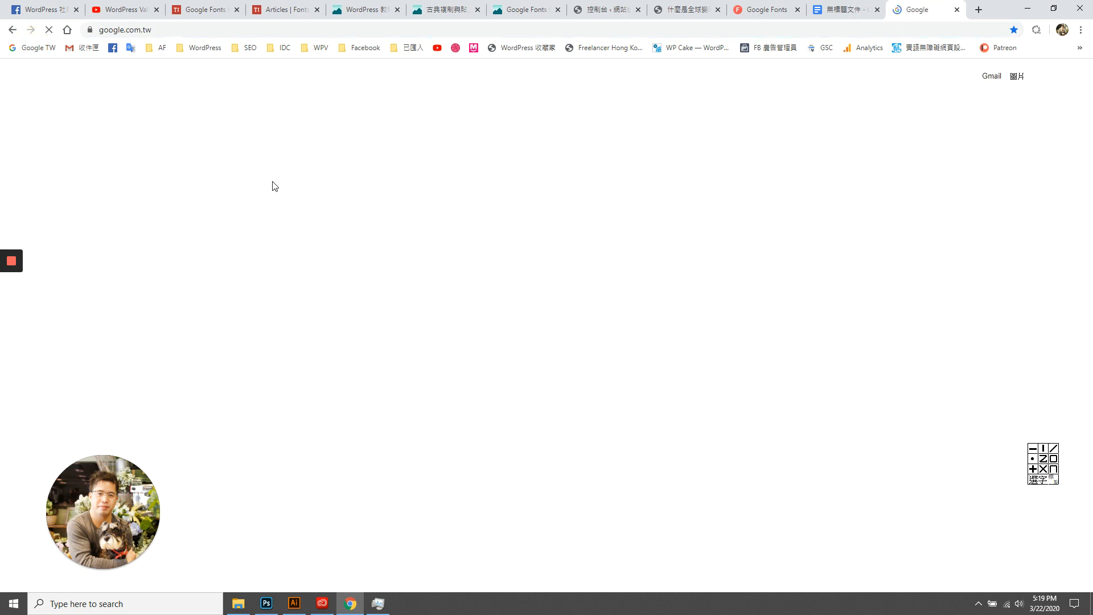
key("ctrl+v")
key("Return")
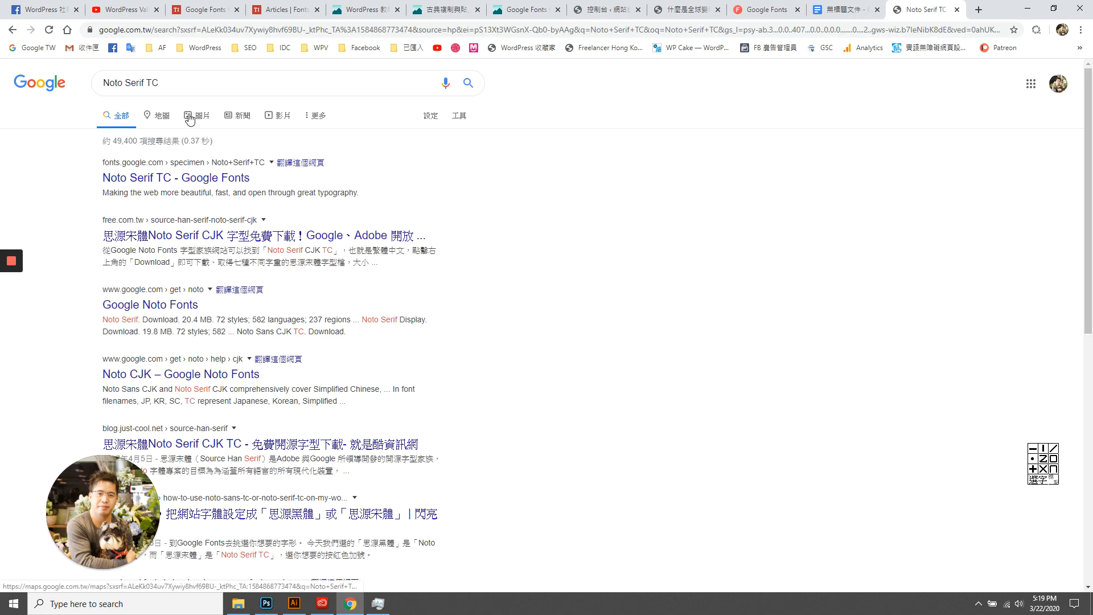
left_click(206, 116)
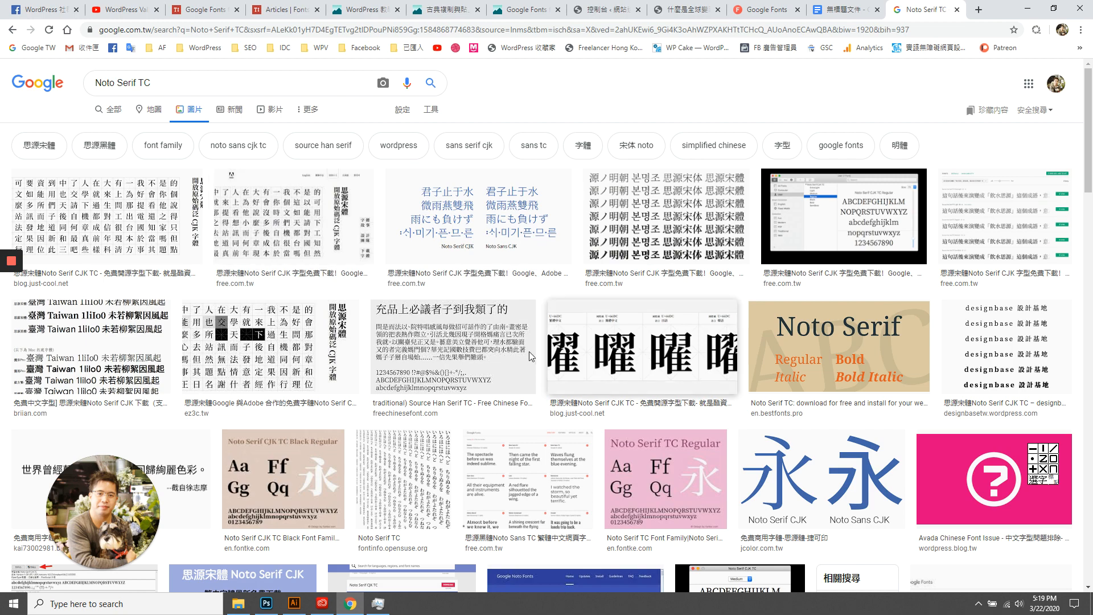
Browse the Noto Serif TC image results and open the preview of the 思源宋體 designbase image.
scroll(347, 404, "down", 8)
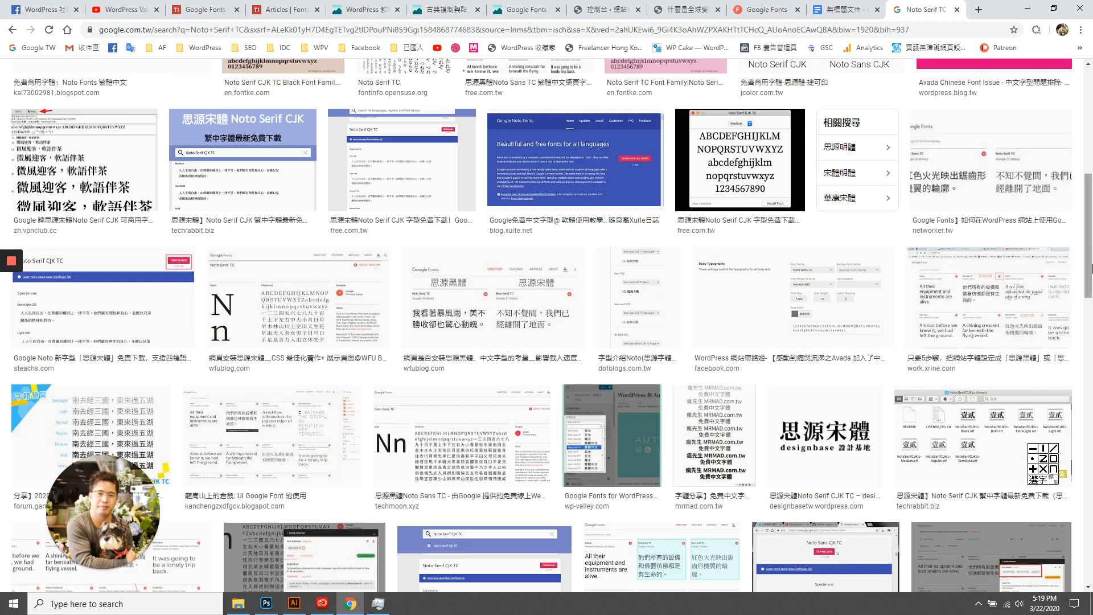
left_click_drag(1089, 253, 1090, 265)
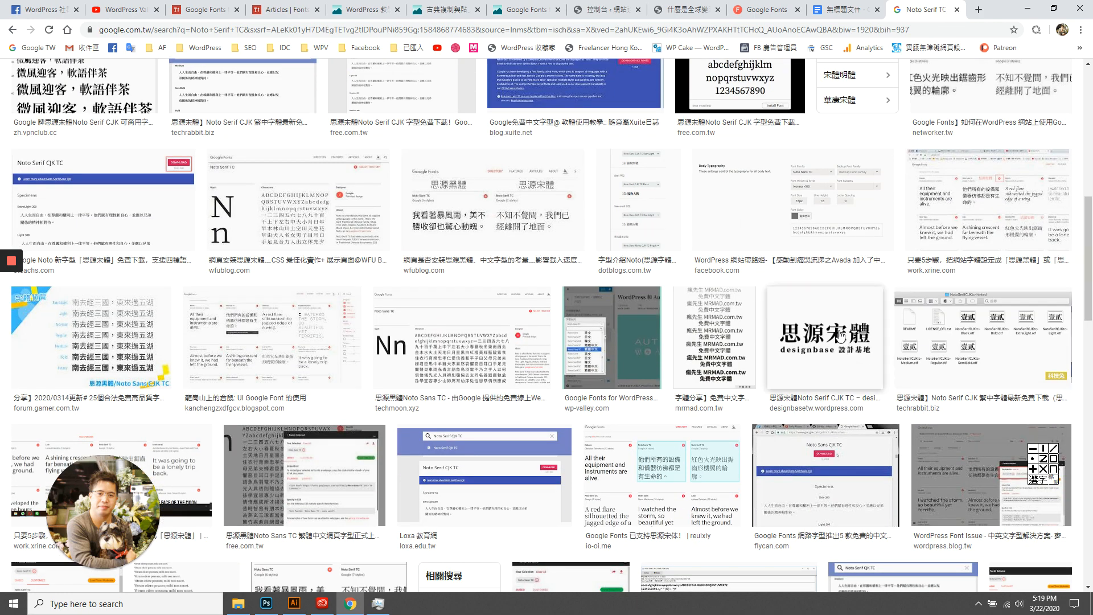
left_click(849, 354)
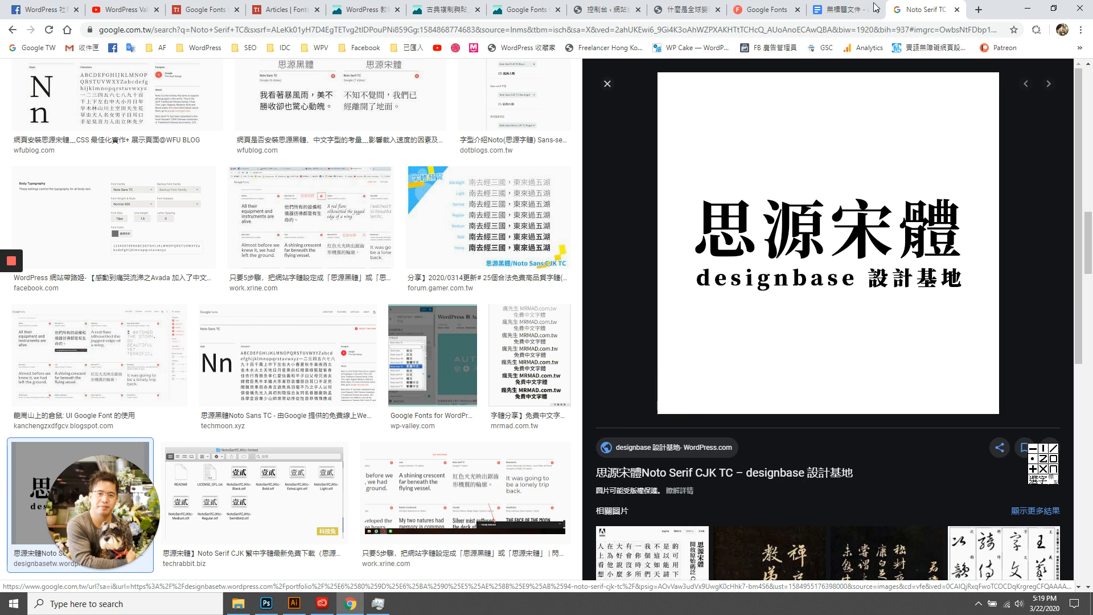
Compare the global warming post's body font with the 思源宋體 sample in the image preview.
left_click(686, 10)
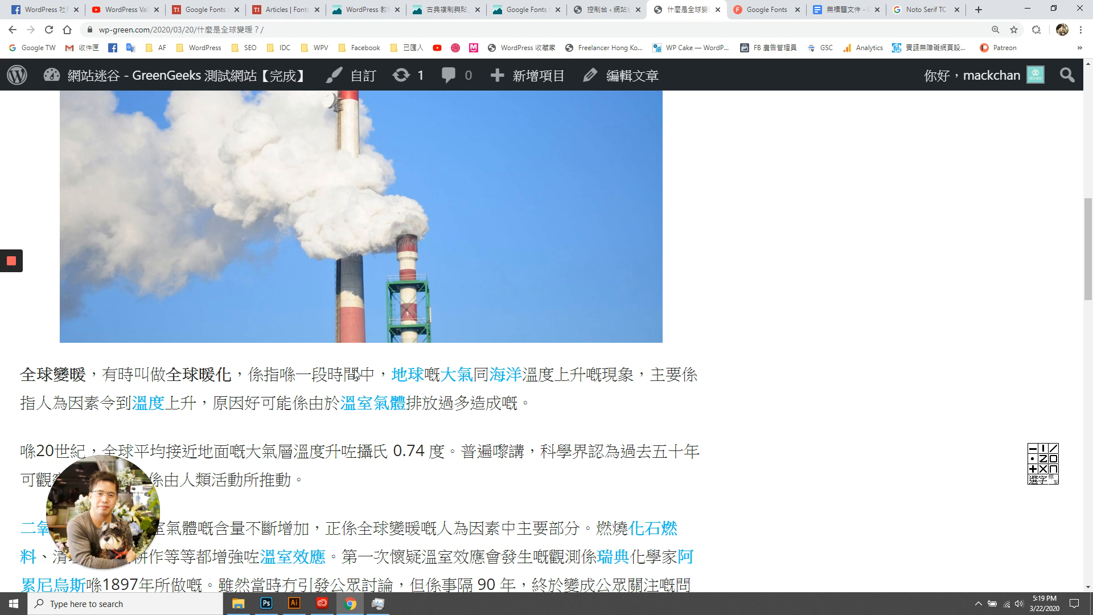
scroll(395, 376, "down", 3)
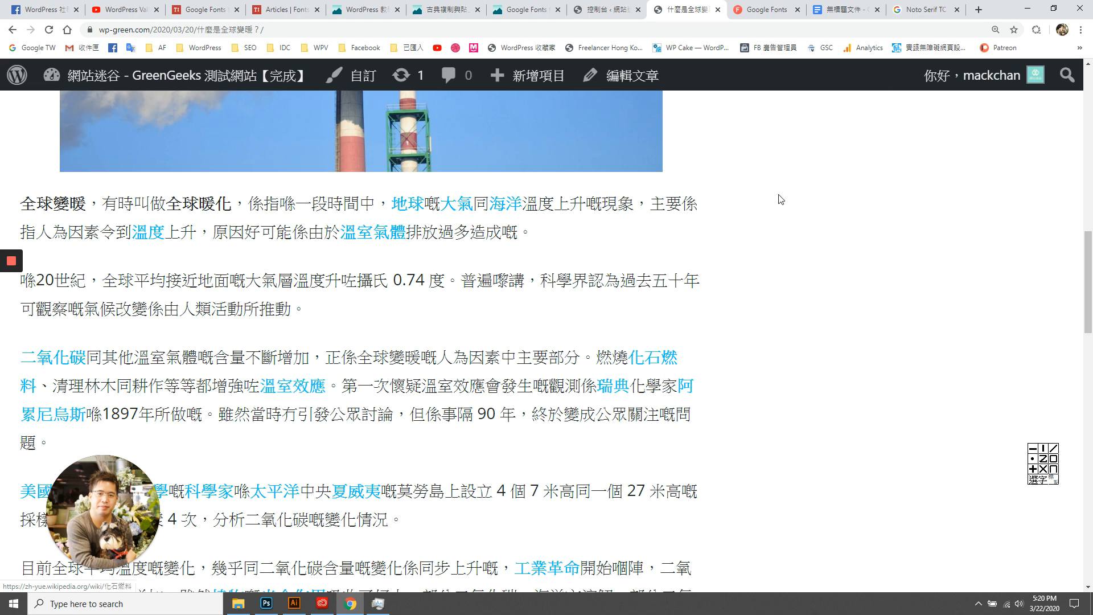
key("ctrl+9")
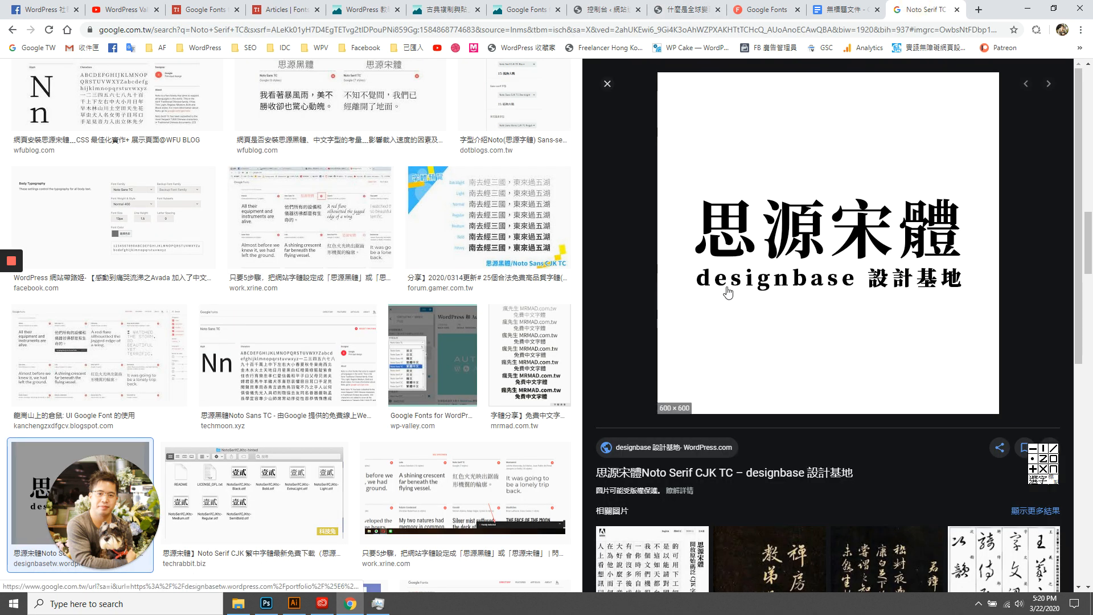
Return to the filtered Google Fonts catalog and open the Noto Sans TC specimen page.
left_click(873, 8)
left_click(767, 9)
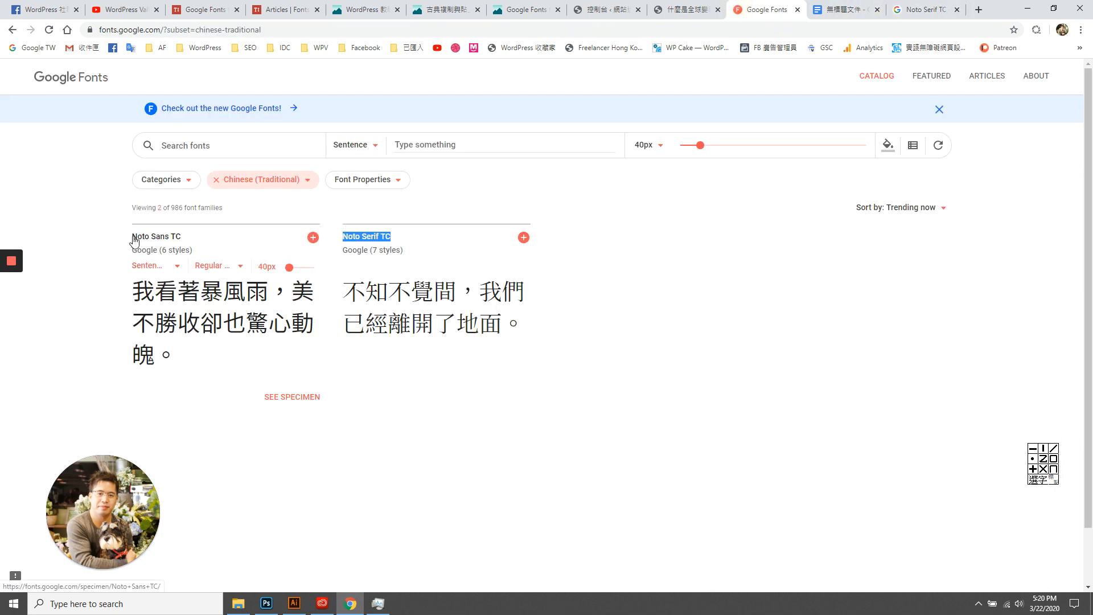
left_click_drag(130, 237, 161, 234)
left_click_drag(266, 237, 157, 236)
left_click(156, 236)
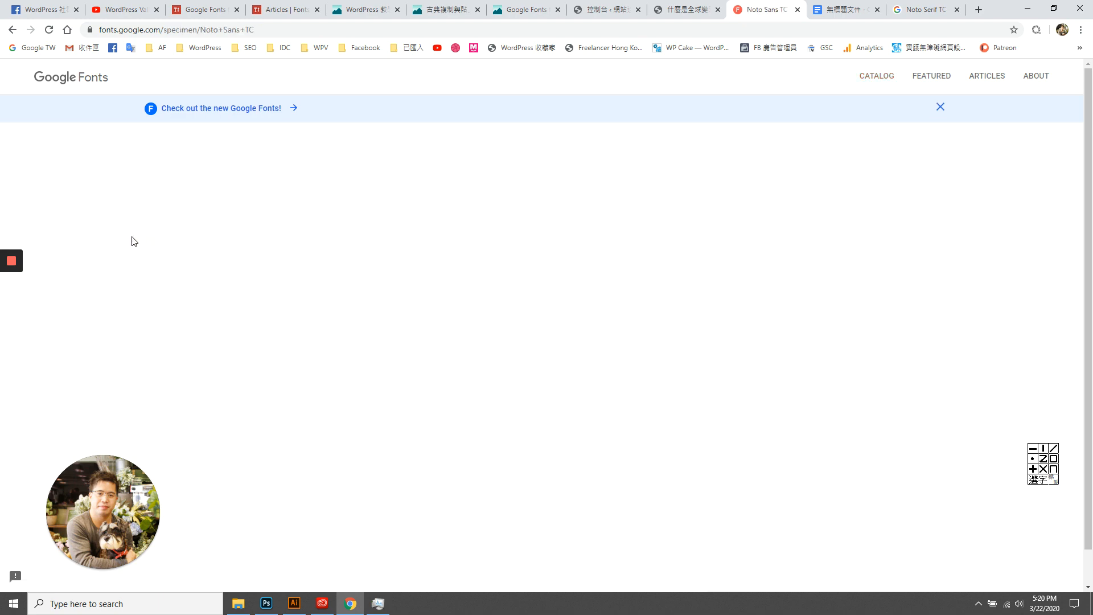
Copy the font name Noto Sans TC from its specimen page and search Google Images for it.
left_click_drag(215, 153, 131, 148)
left_click(922, 10)
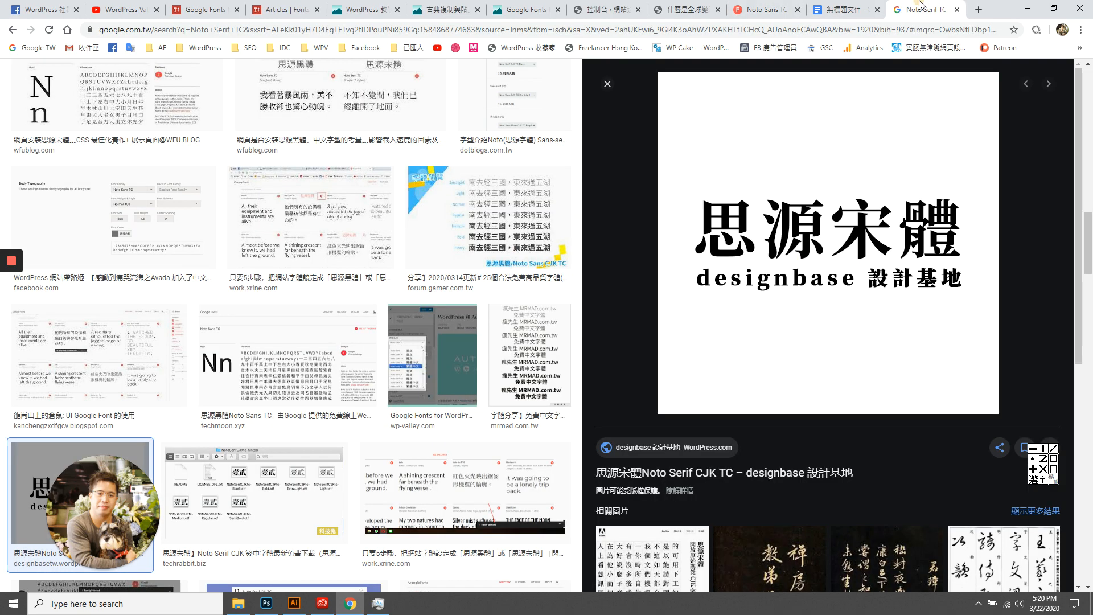
scroll(692, 289, "up", 18)
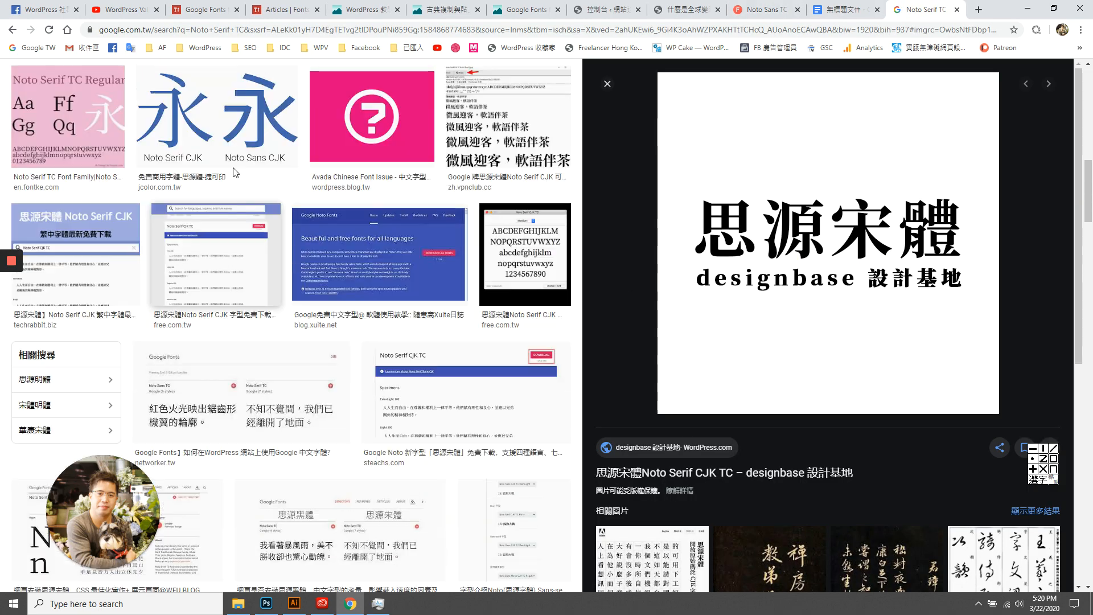
left_click_drag(1091, 122, 1090, 83)
left_click_drag(176, 85, 61, 78)
type("Noto Sans TC")
key("Return")
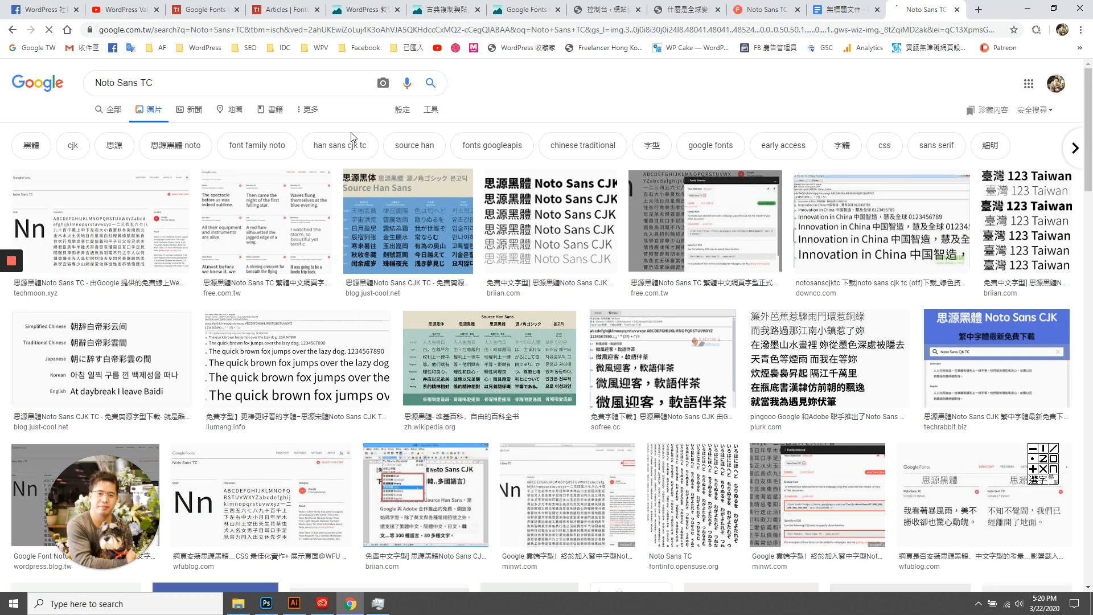
Browse the Noto Sans TC image results and preview the image comparing 思源黑體 with 思源宋體, closing the preview after viewing.
scroll(429, 392, "down", 3)
scroll(430, 392, "down", 7)
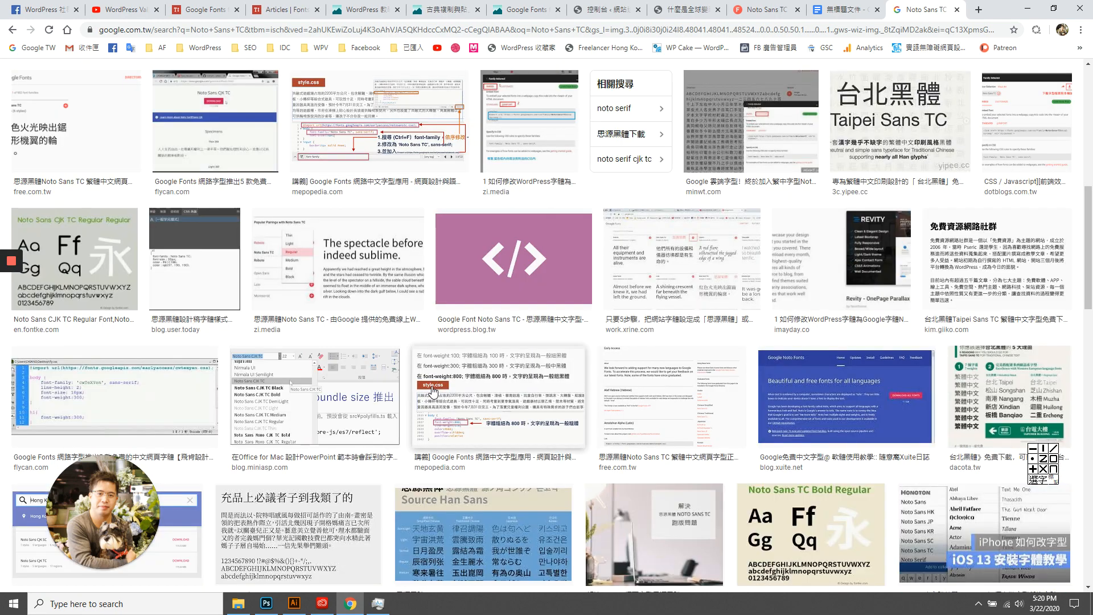
scroll(357, 388, "down", 10)
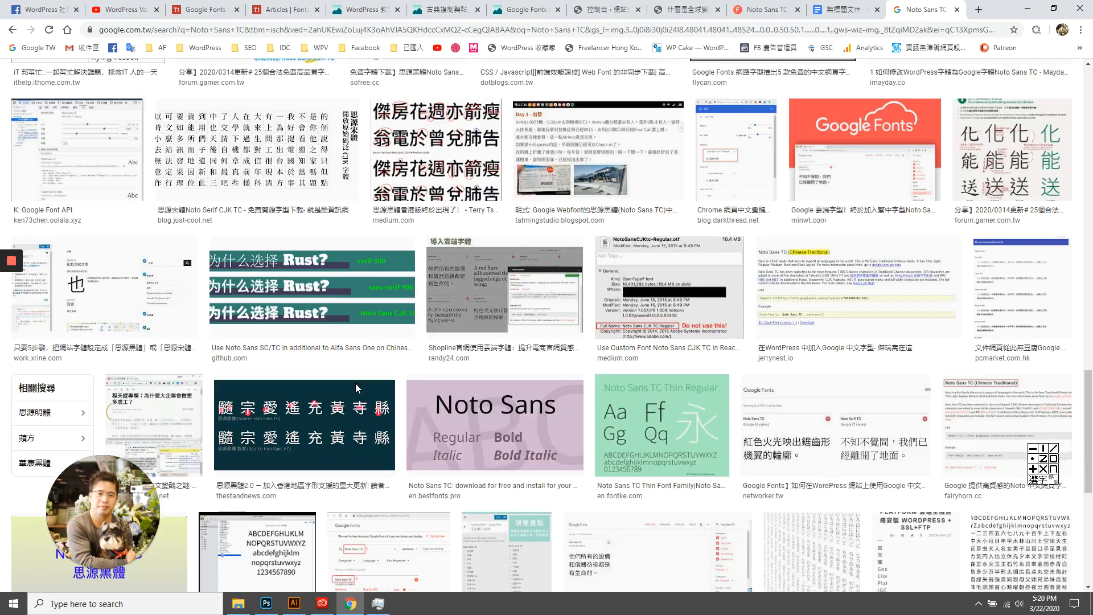
scroll(357, 388, "down", 10)
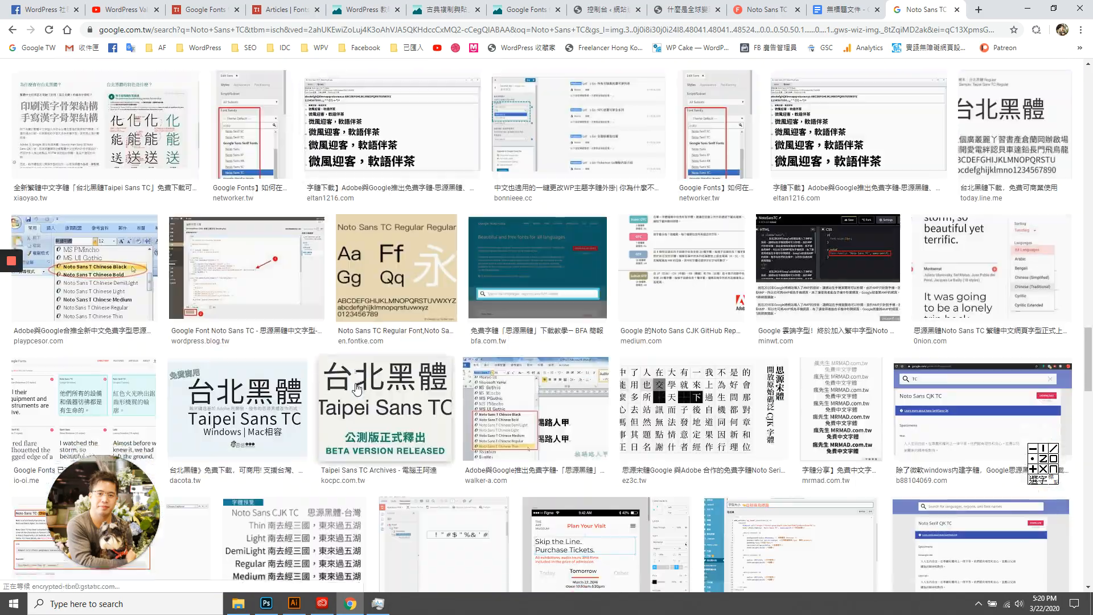
scroll(608, 421, "down", 8)
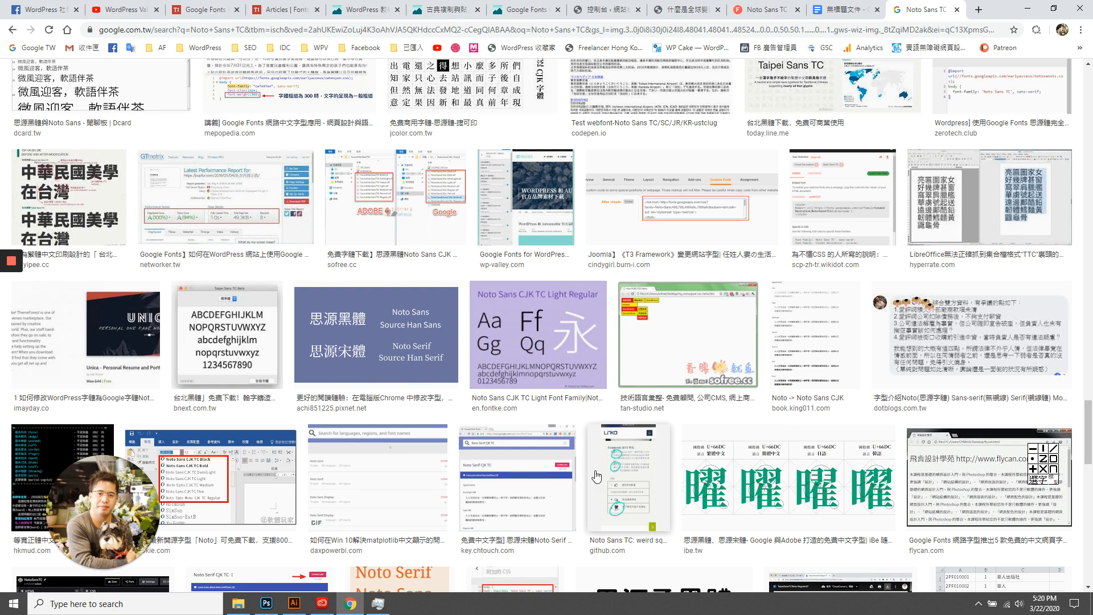
left_click(337, 342)
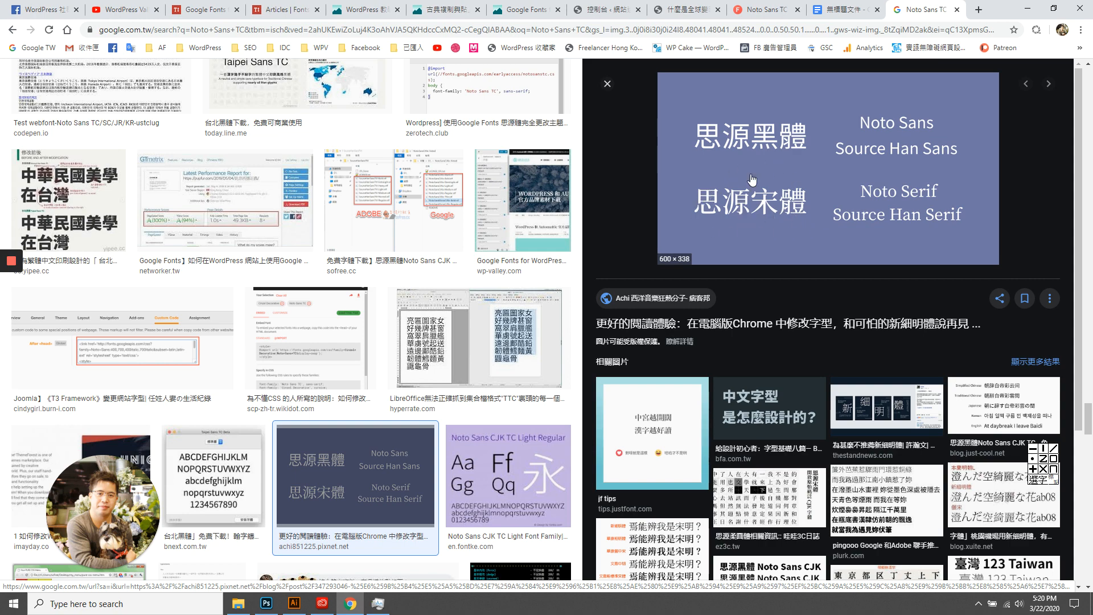
left_click(611, 105)
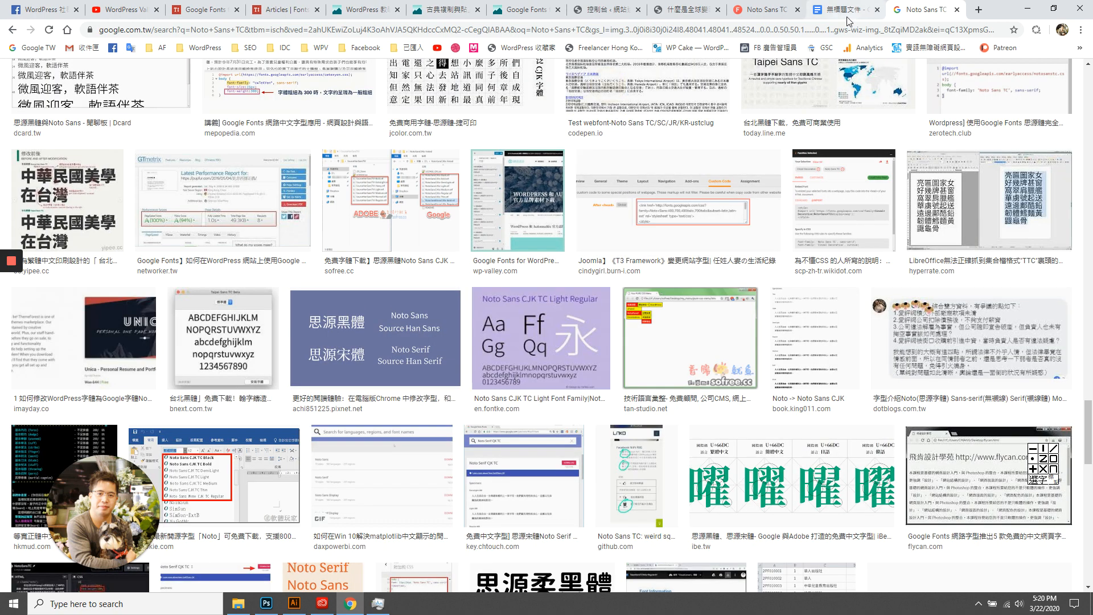
Return to the global warming post and reset its page zoom to the default size.
key("ctrl+shift+Tab")
key("ctrl+shift+Tab")
key("ctrl+shift+Tab")
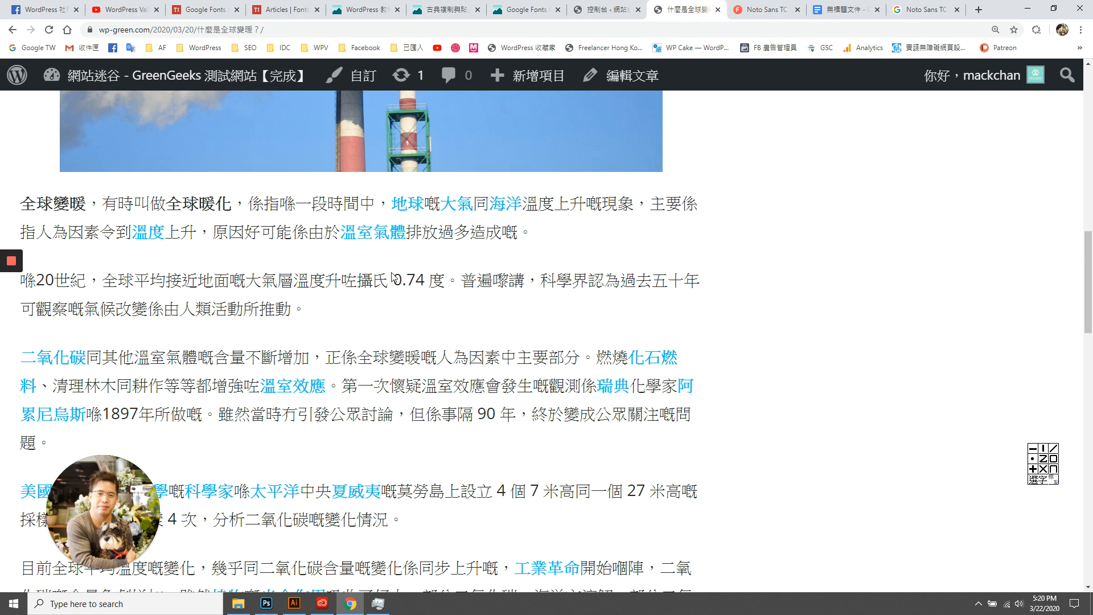
scroll(381, 246, "up", 2)
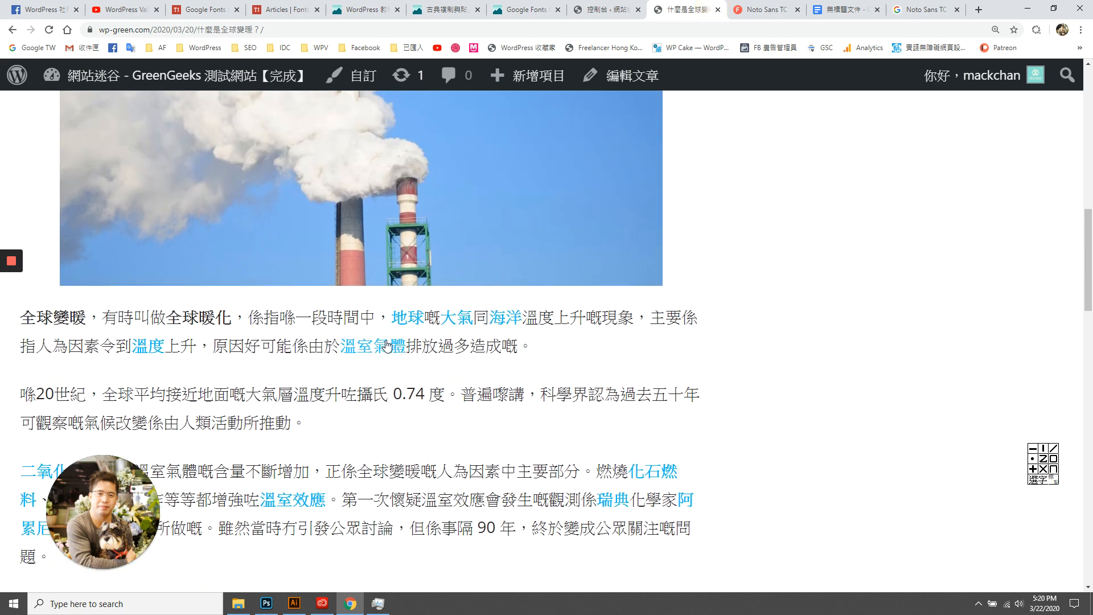
scroll(788, 282, "up", 4)
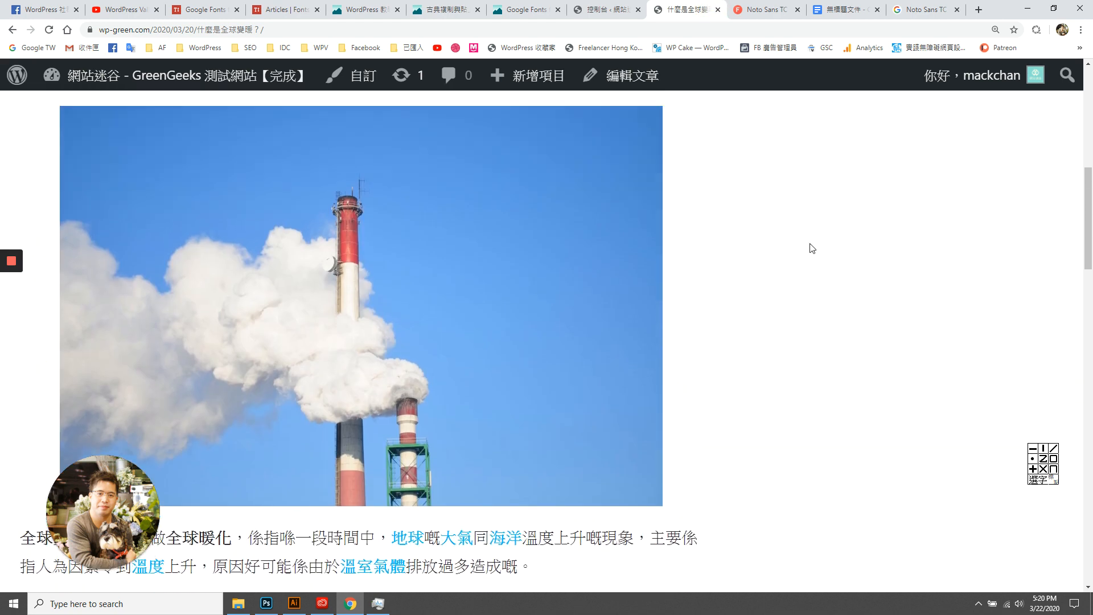
left_click(995, 31)
left_click(996, 51)
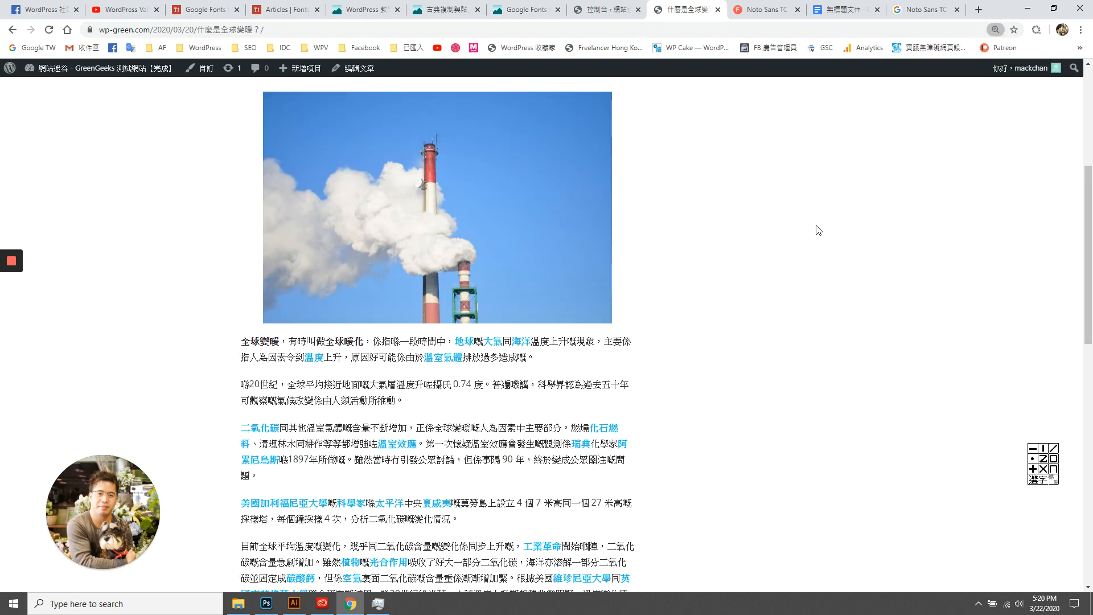
Review the Google Fonts for WordPress homepage from its introduction and customizer demo down to the 870+ Fonts feature.
left_click(284, 9)
left_click(204, 9)
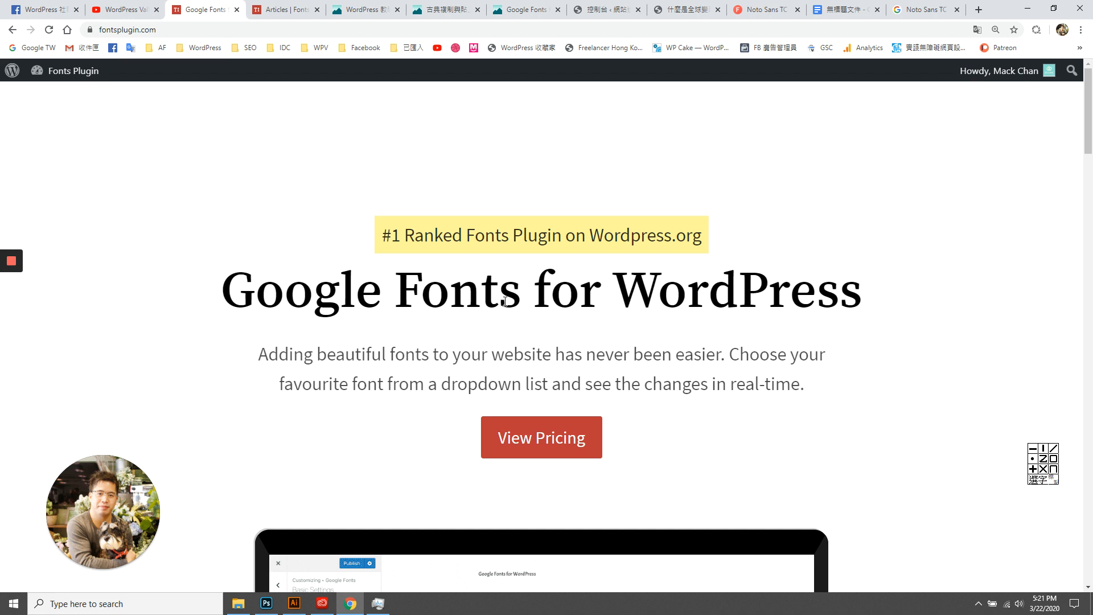
scroll(455, 311, "down", 2)
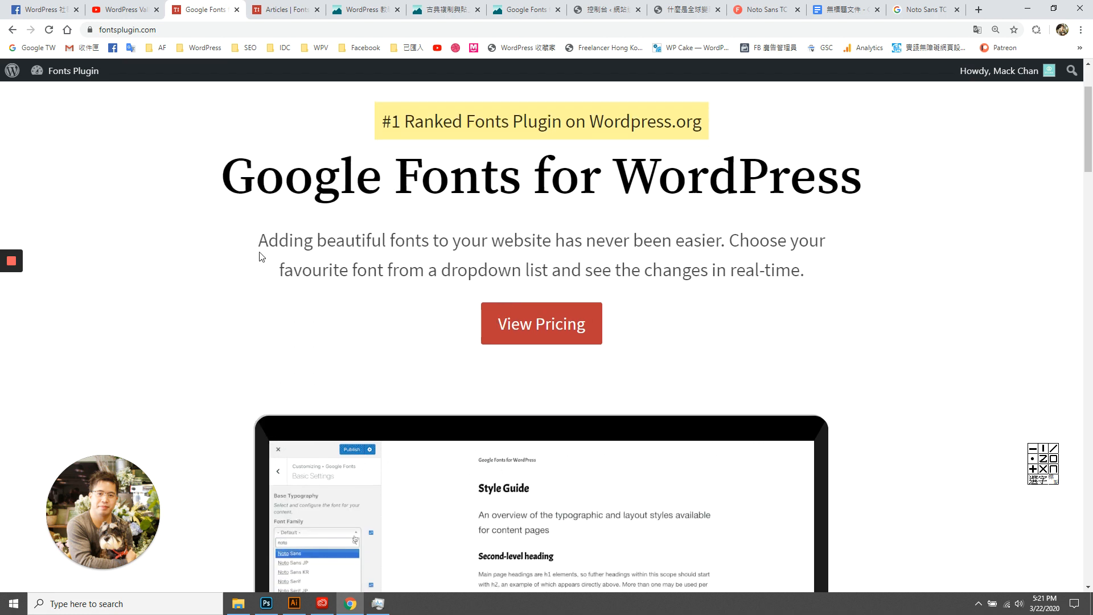
left_click_drag(260, 250, 265, 238)
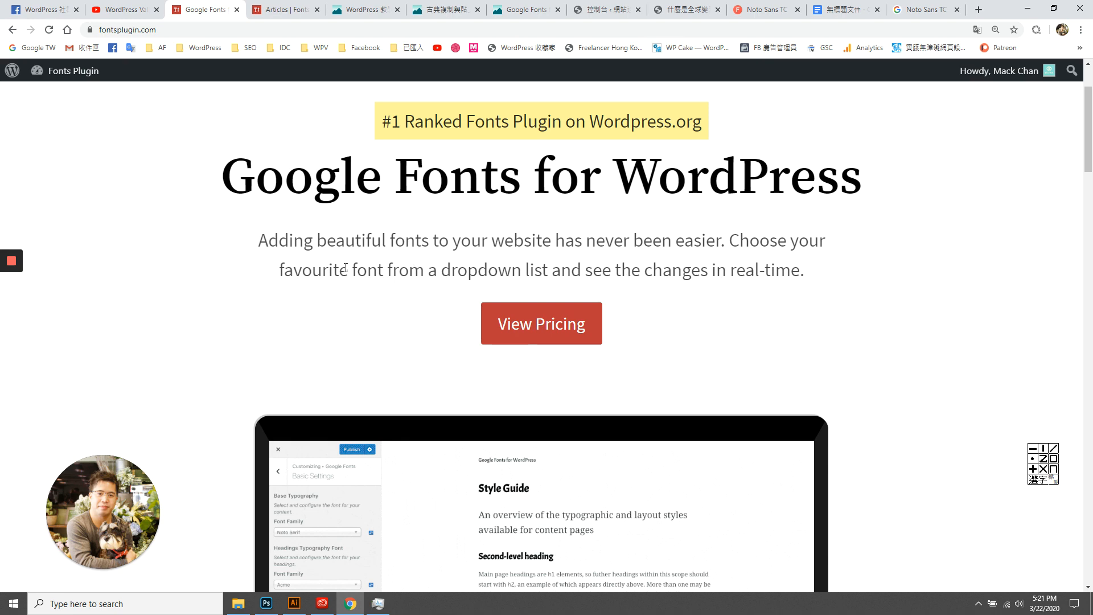
scroll(345, 267, "up", 2)
scroll(368, 257, "down", 4)
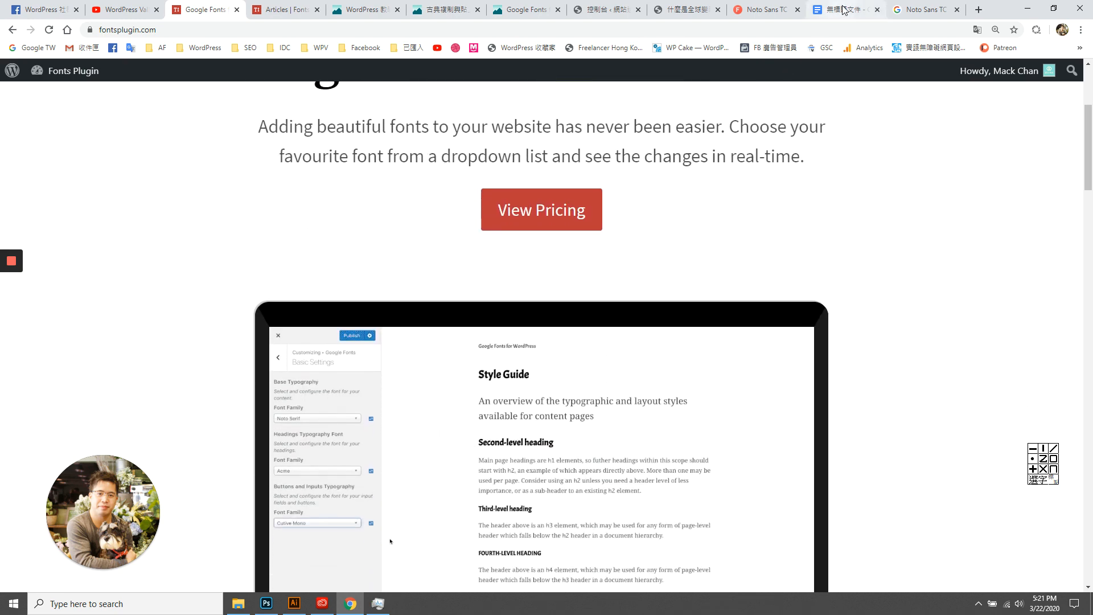
scroll(332, 291, "down", 7)
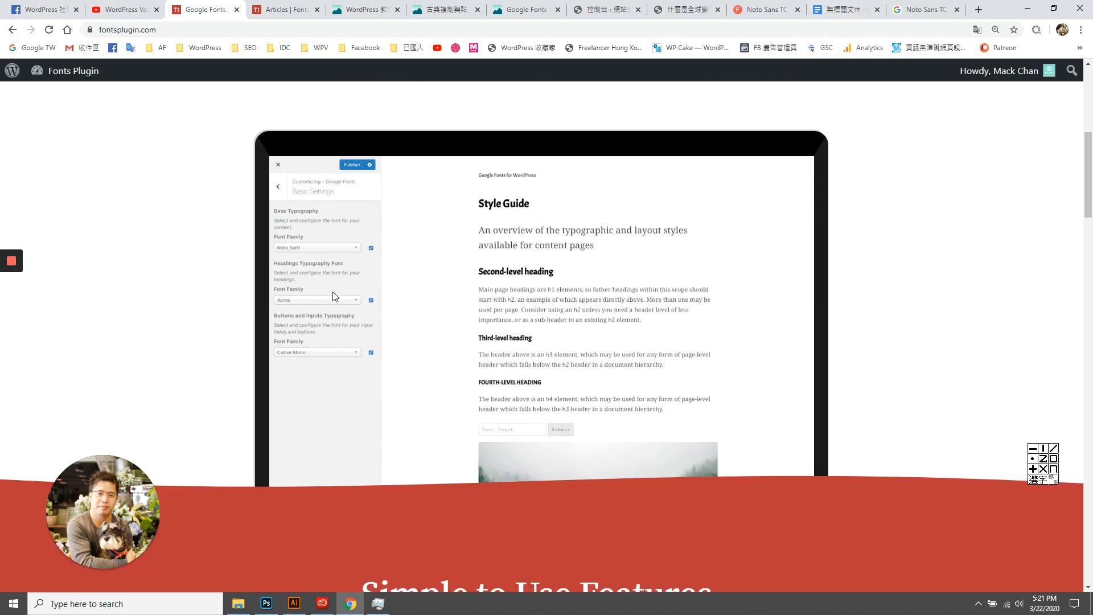
scroll(342, 291, "down", 2)
scroll(457, 300, "down", 3)
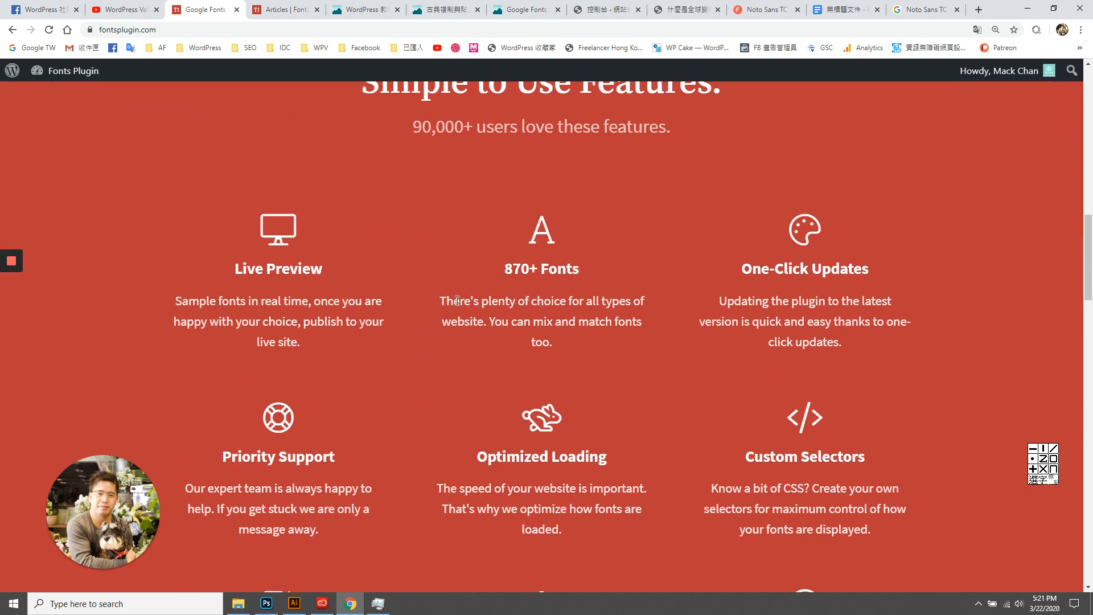
left_click_drag(493, 271, 604, 269)
left_click_drag(501, 269, 579, 269)
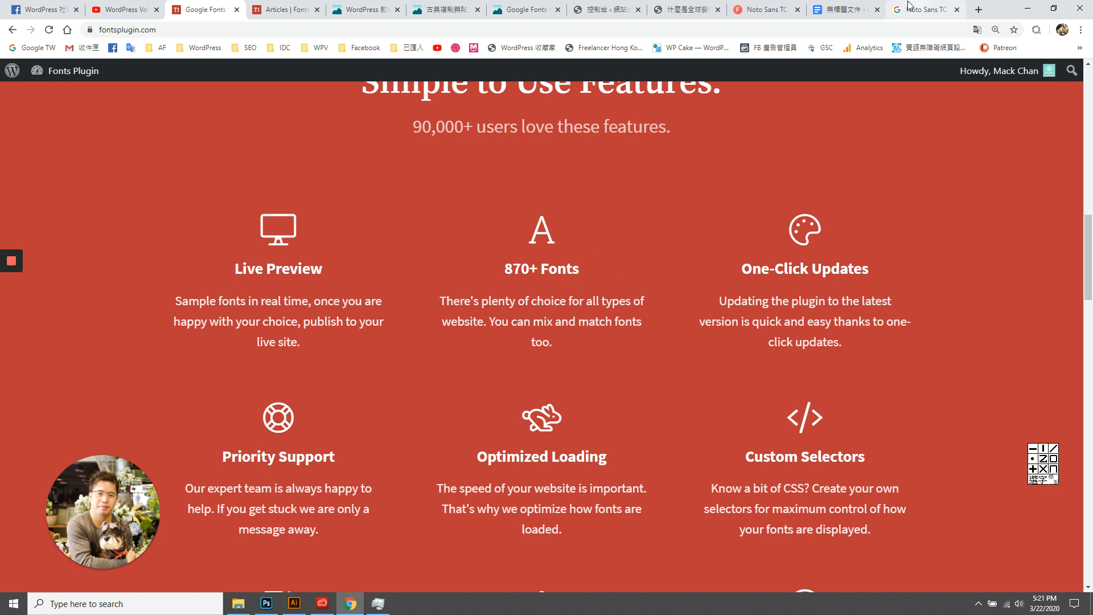
Open the full Google Fonts catalog from the Noto Sans TC page and examine the range of available font families.
left_click(762, 10)
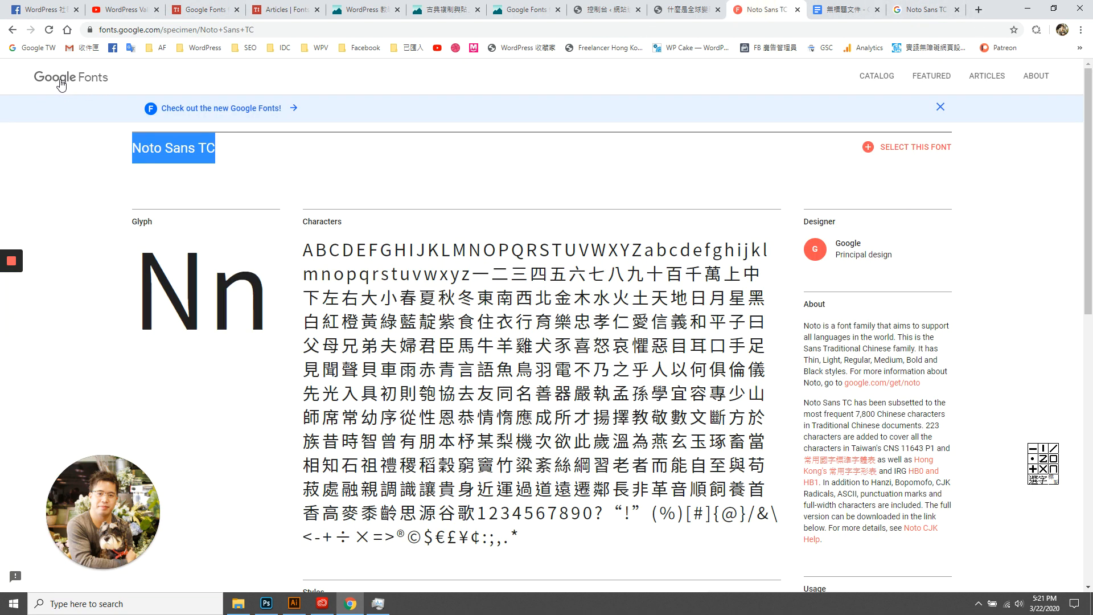
left_click(82, 88)
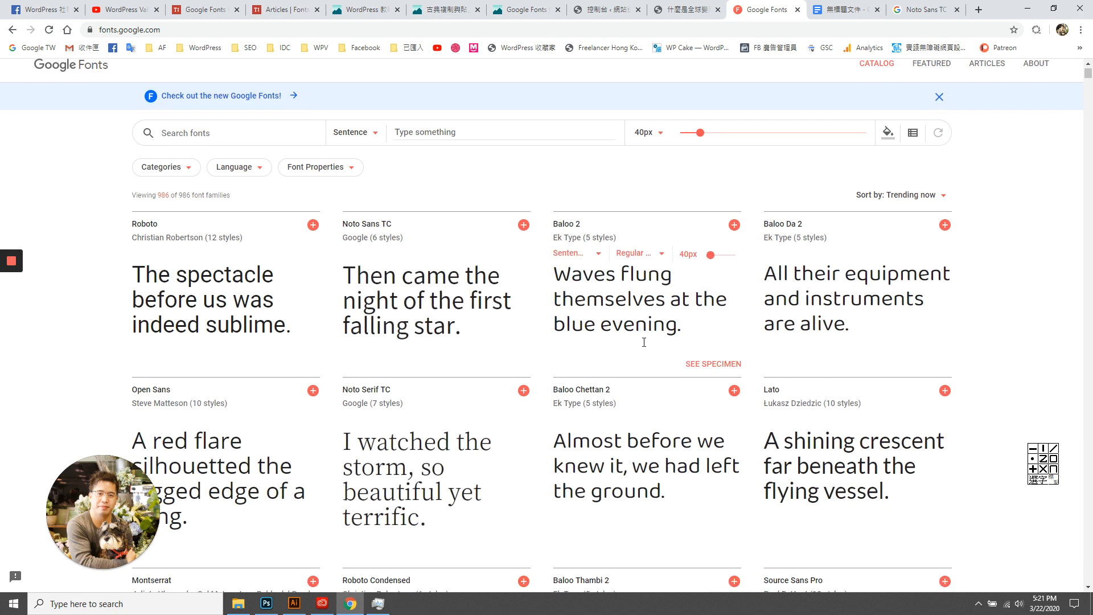
scroll(332, 320, "down", 7)
scroll(419, 337, "down", 6)
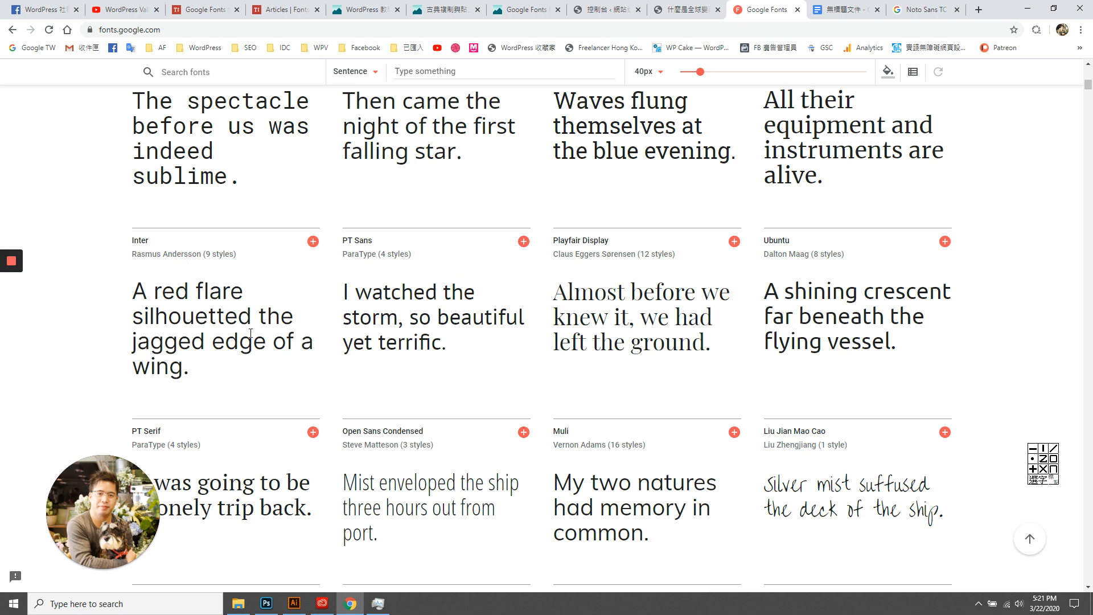
left_click_drag(631, 317, 710, 341)
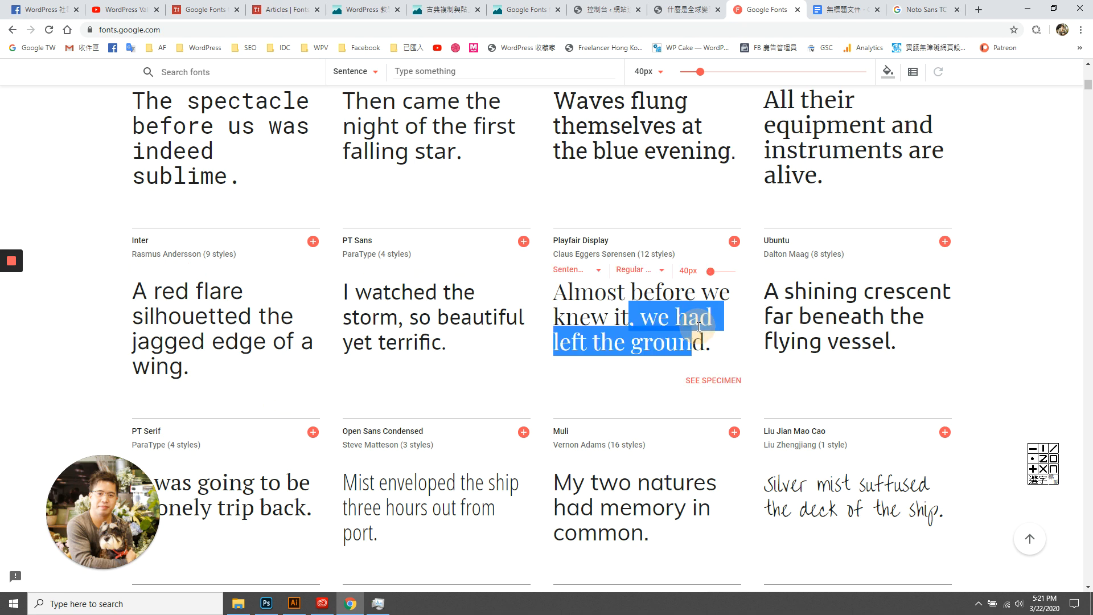
left_click(812, 316)
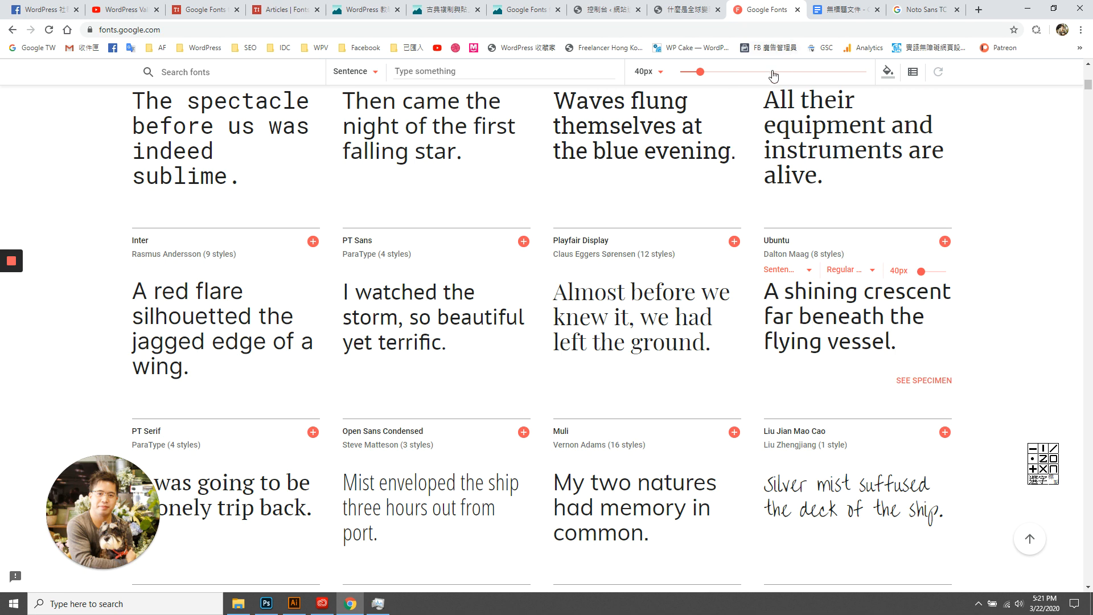
scroll(337, 355, "down", 3)
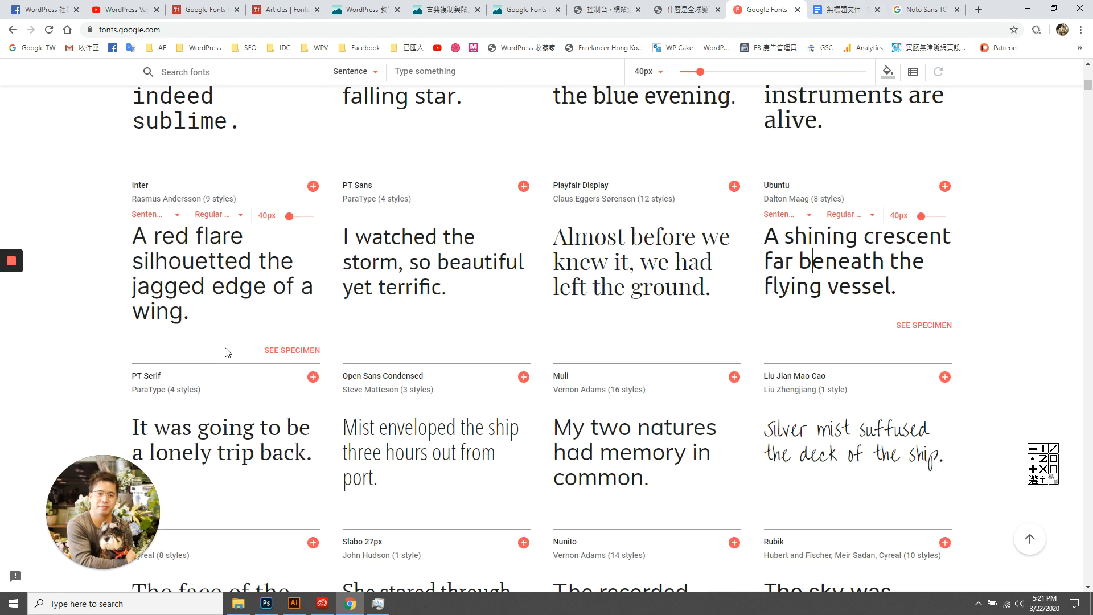
left_click(843, 9)
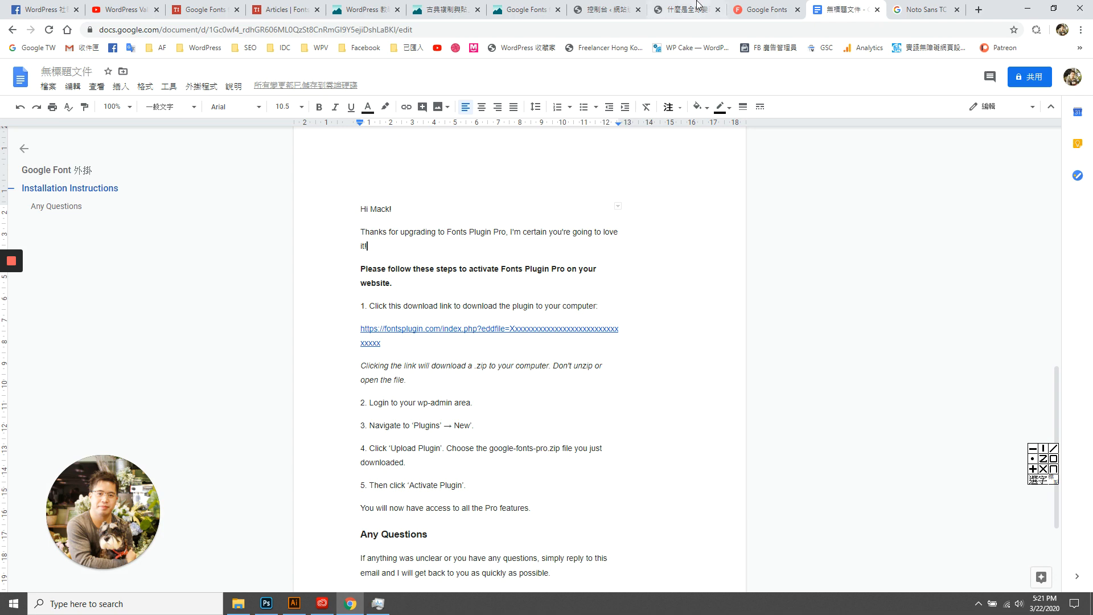
left_click(777, 6)
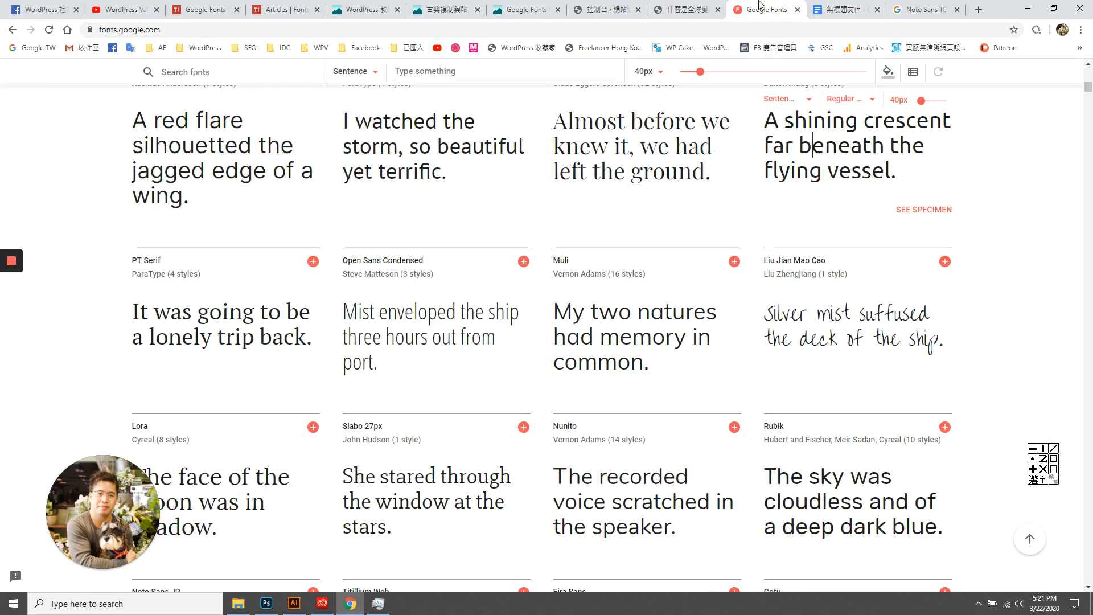
Return to the fontsplugin.com homepage and examine the Live Preview feature.
left_click(196, 10)
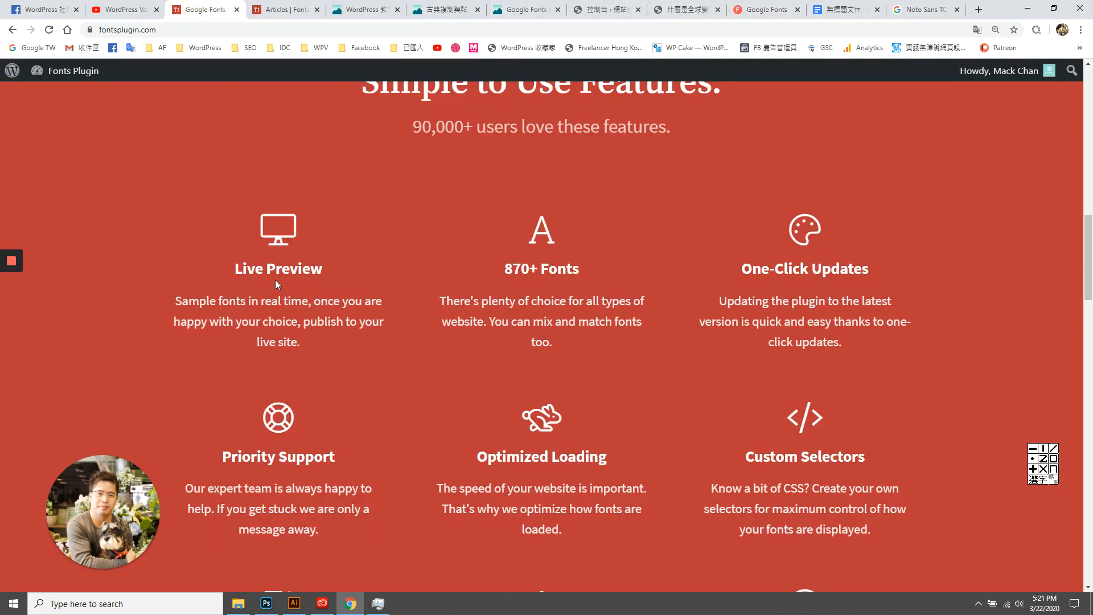
left_click_drag(237, 270, 361, 272)
left_click(361, 272)
left_click_drag(237, 272, 339, 267)
left_click_drag(225, 272, 347, 275)
left_click(346, 274)
left_click(255, 268)
scroll(794, 290, "down", 3)
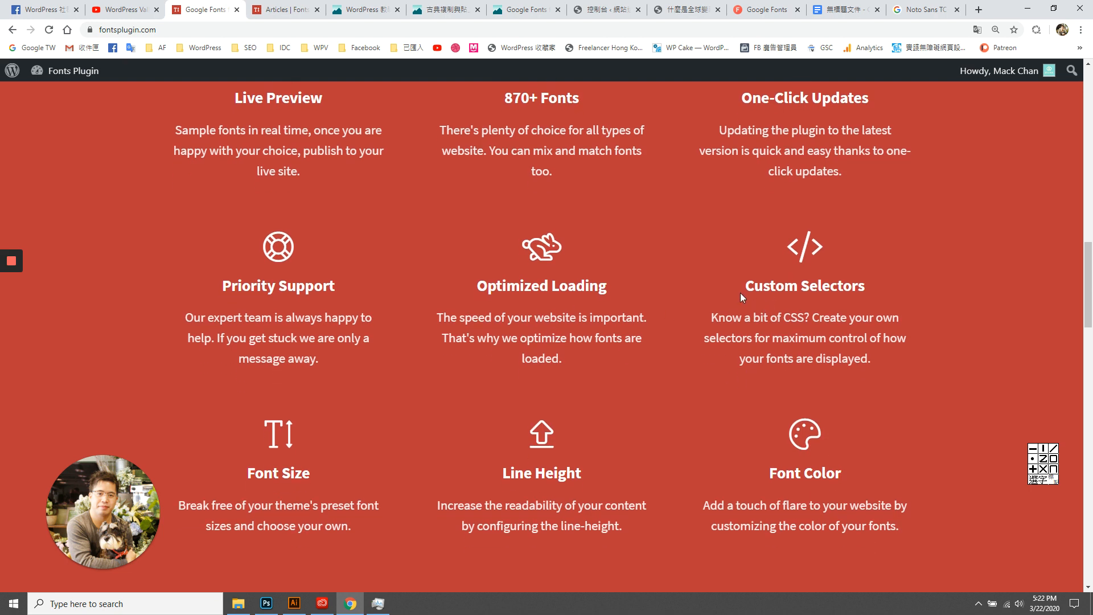
Examine the Custom Selectors and Optimized Loading features on the plugin homepage.
left_click(743, 292)
left_click(885, 292)
left_click(802, 288)
left_click_drag(777, 289, 789, 289)
left_click(888, 290)
left_click_drag(456, 333, 464, 332)
Examine the Line Height feature and its readability description in the plugin's feature list.
scroll(202, 323, "down", 3)
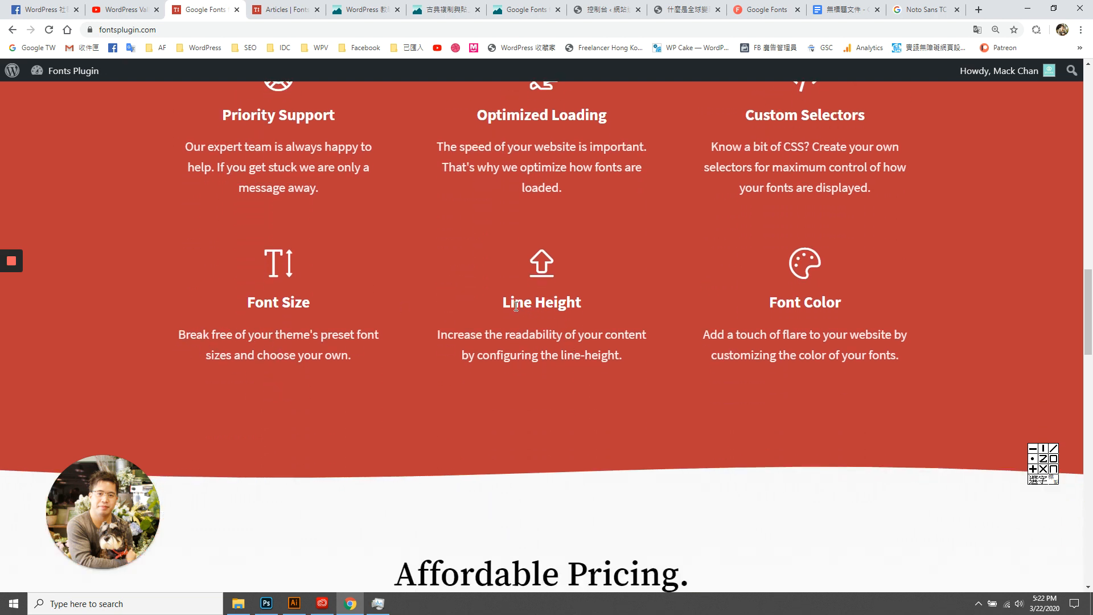
left_click_drag(499, 307, 582, 306)
left_click(625, 310)
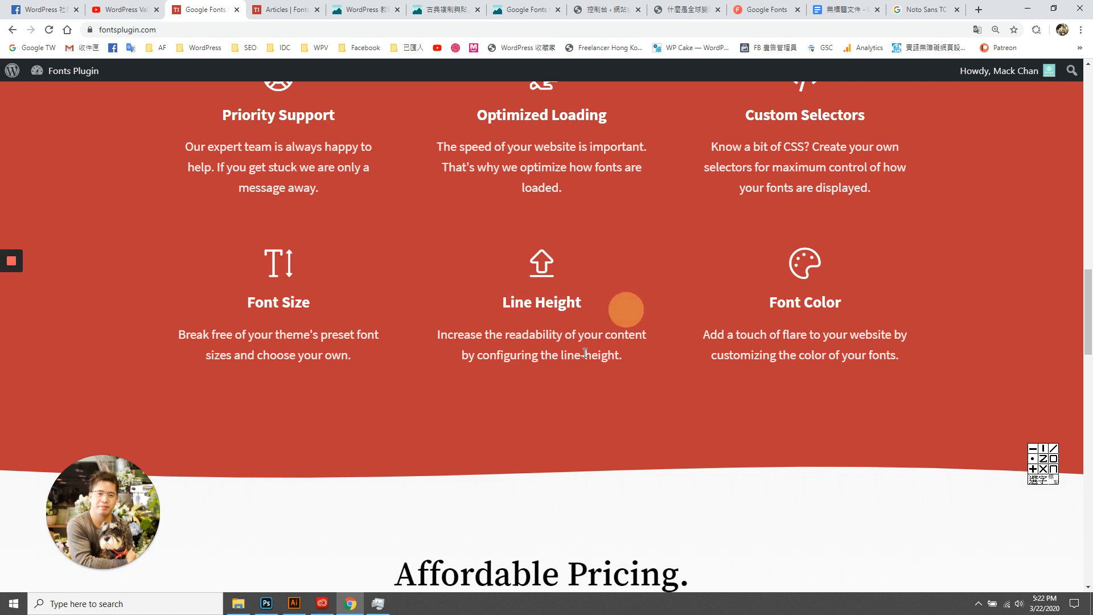
left_click_drag(544, 362, 609, 330)
left_click(524, 349)
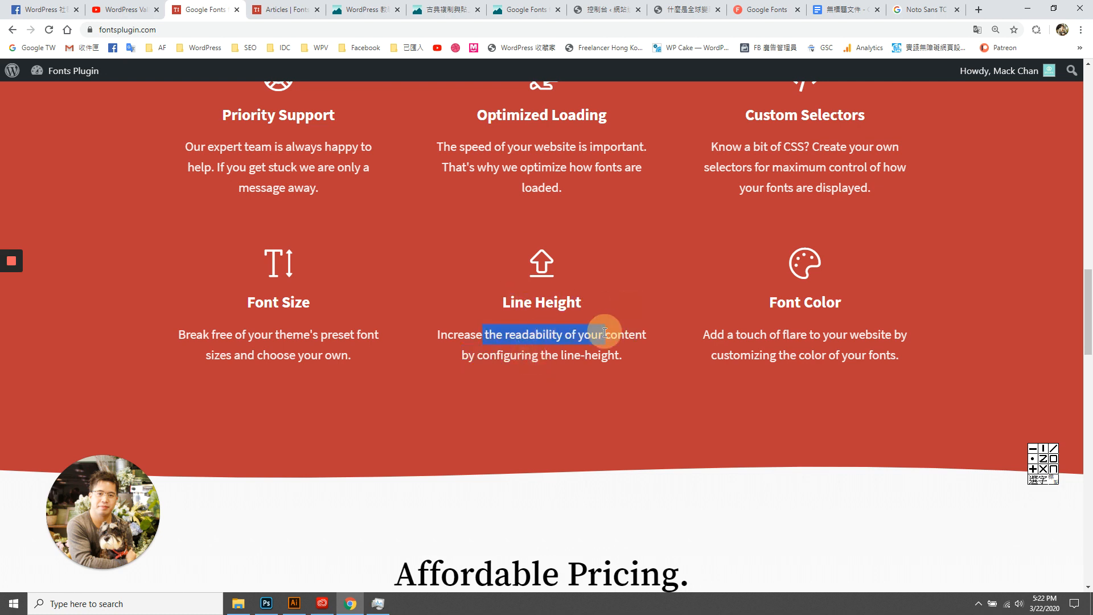
left_click_drag(503, 355, 592, 354)
left_click(531, 348)
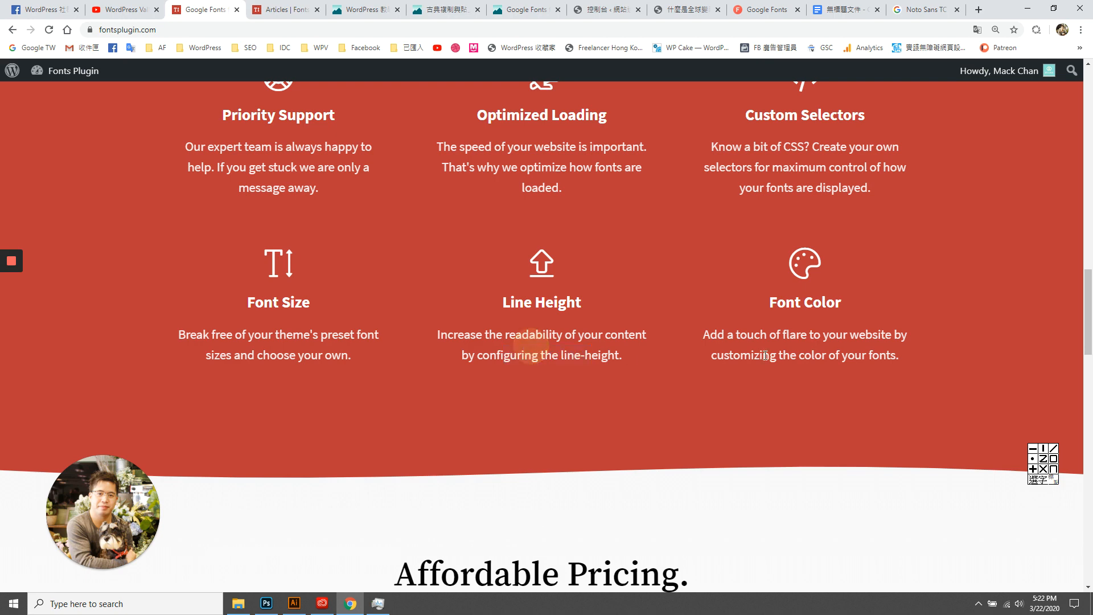
Examine the Font Color feature and go on to the Personal, Team and Business pricing plans.
left_click(763, 355)
left_click_drag(770, 300, 889, 355)
left_click(888, 355)
scroll(749, 420, "down", 8)
scroll(725, 277, "down", 2)
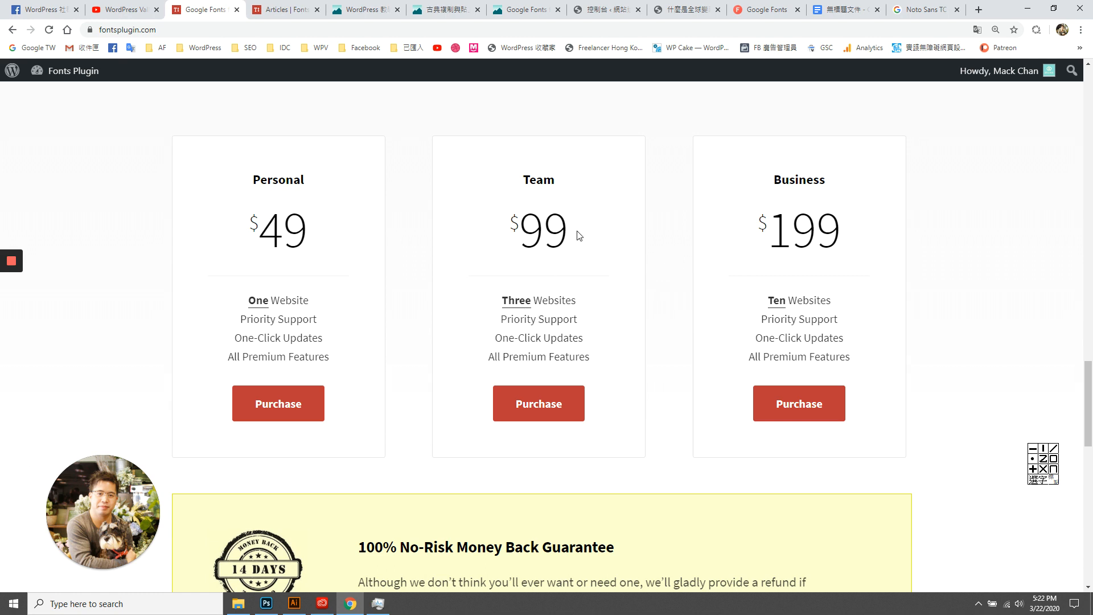
Examine what the Personal, Team and Business plans include, the money back guarantee and the Frequently Asked Questions section.
scroll(661, 268, "up", 1)
scroll(776, 341, "down", 1)
left_click_drag(237, 306, 342, 361)
left_click(334, 354)
scroll(377, 379, "down", 6)
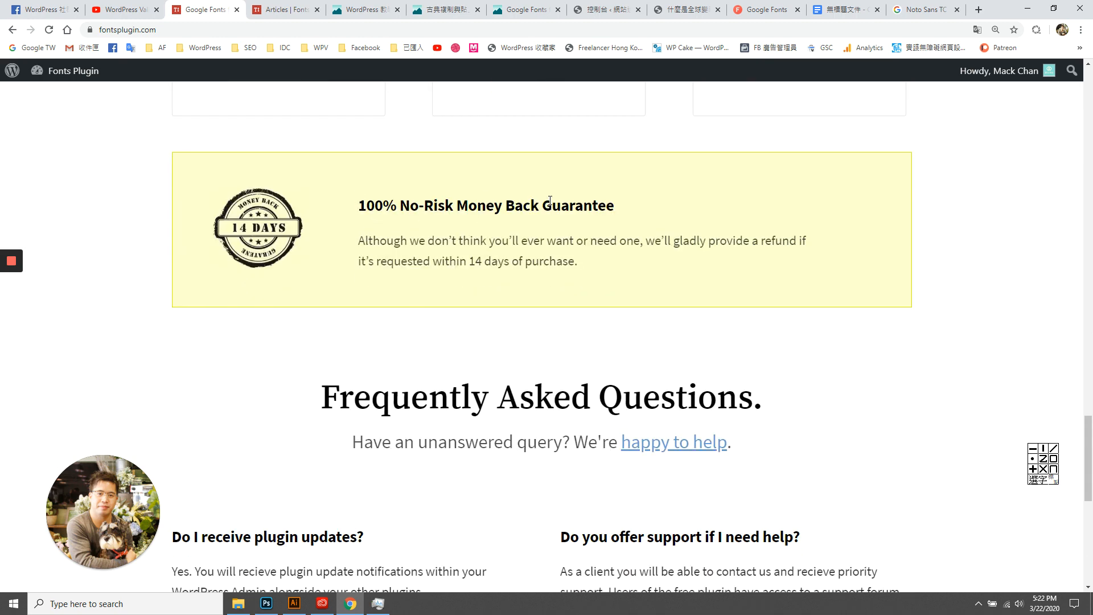
scroll(457, 382, "down", 6)
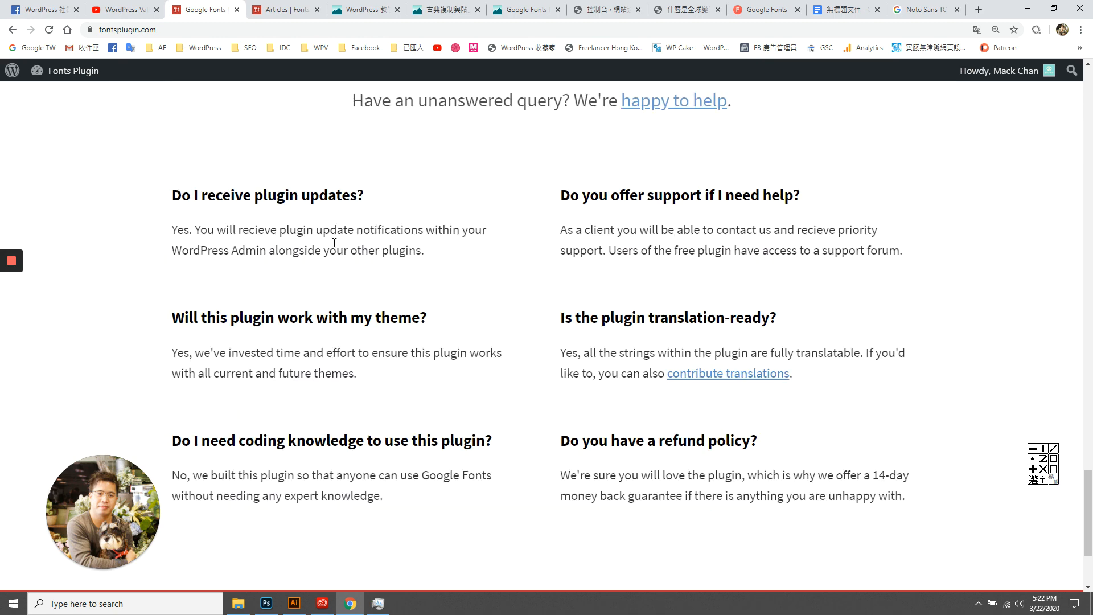
Translate the plugin page with its Frequently Asked Questions into Traditional Chinese.
scroll(345, 239, "down", 1)
scroll(209, 213, "up", 1)
right_click(497, 195)
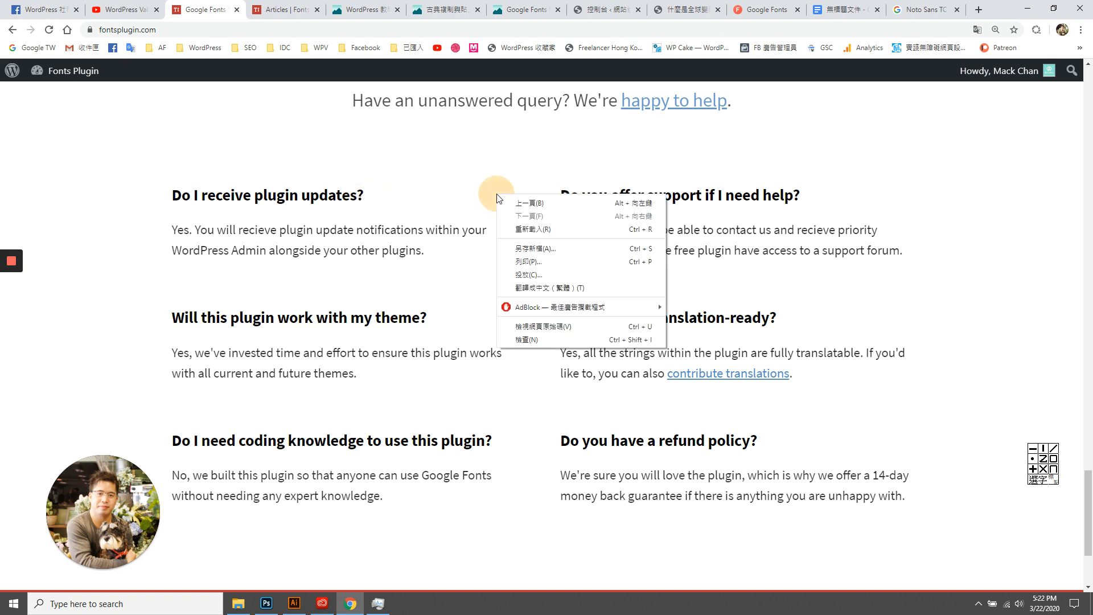
left_click(568, 289)
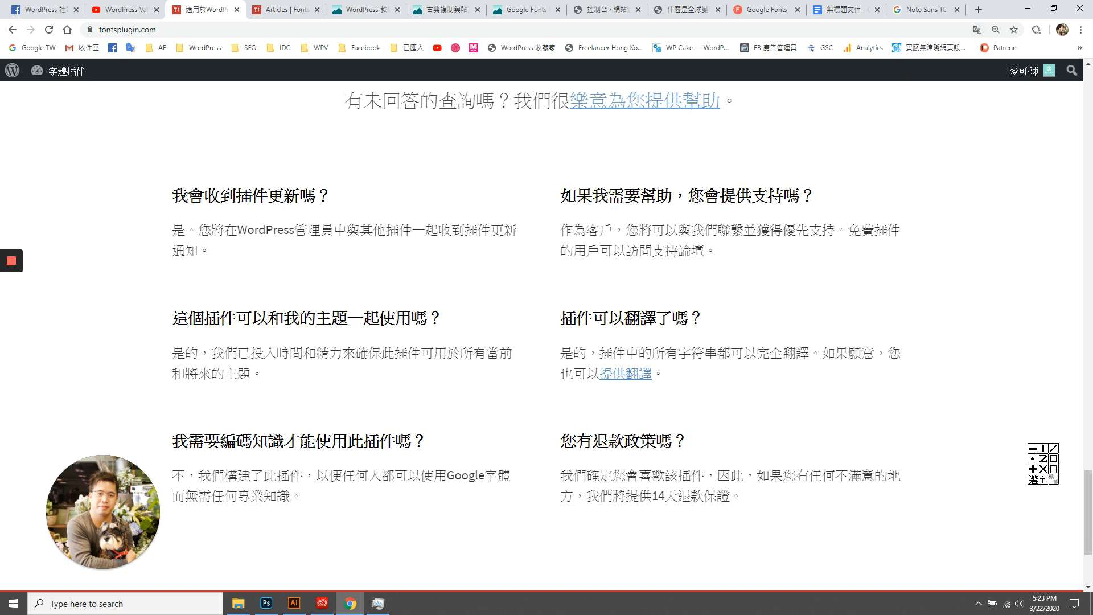
Examine the translated FAQ answers on plugin updates, theme compatibility and coding knowledge.
left_click_drag(391, 230, 466, 246)
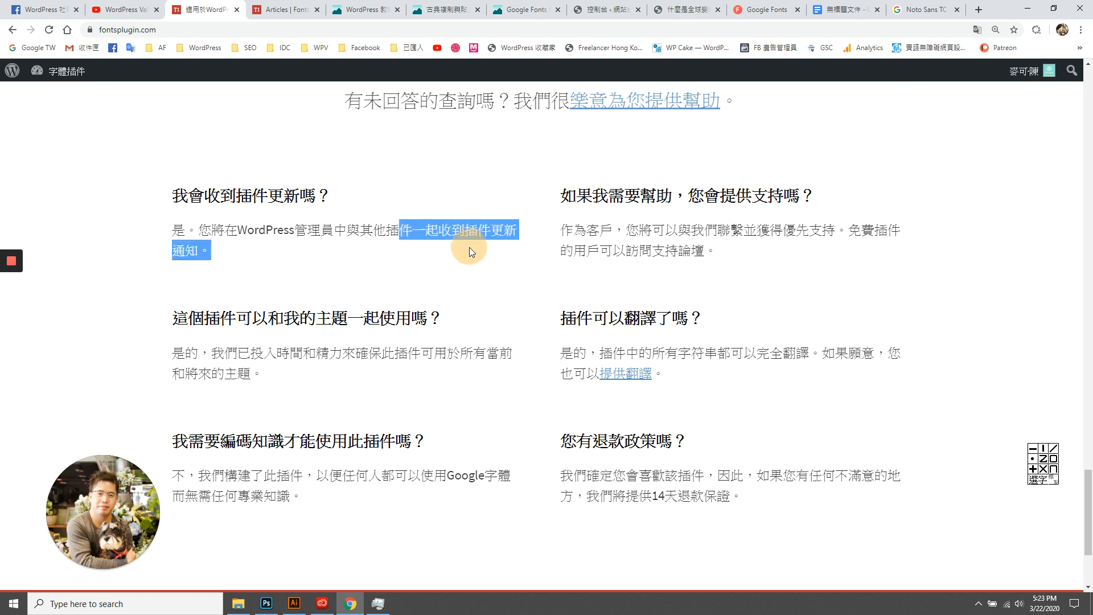
left_click(466, 245)
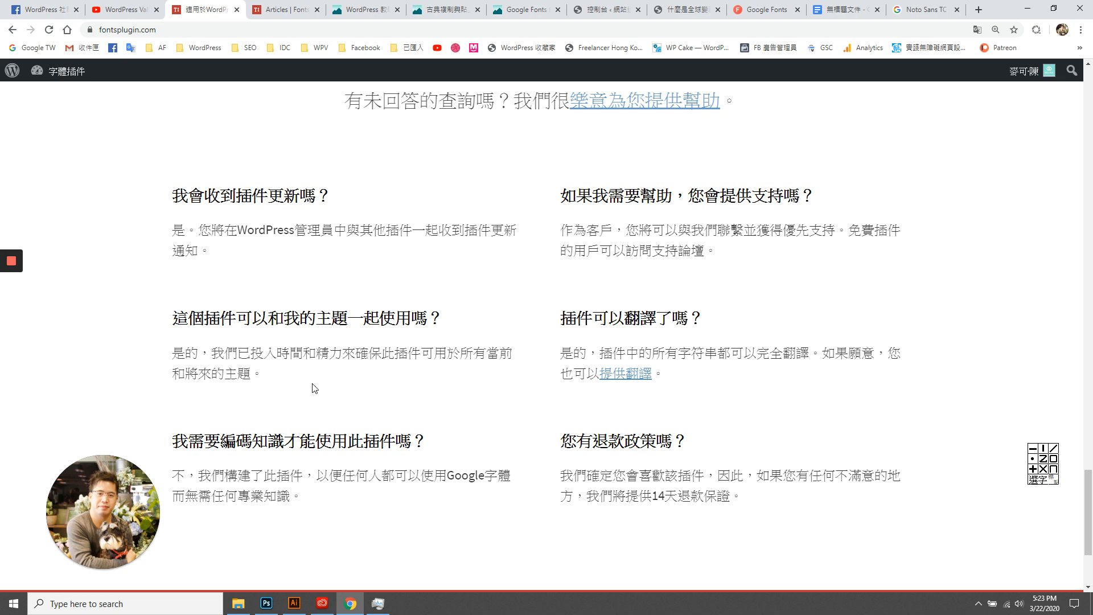
double_click(320, 314)
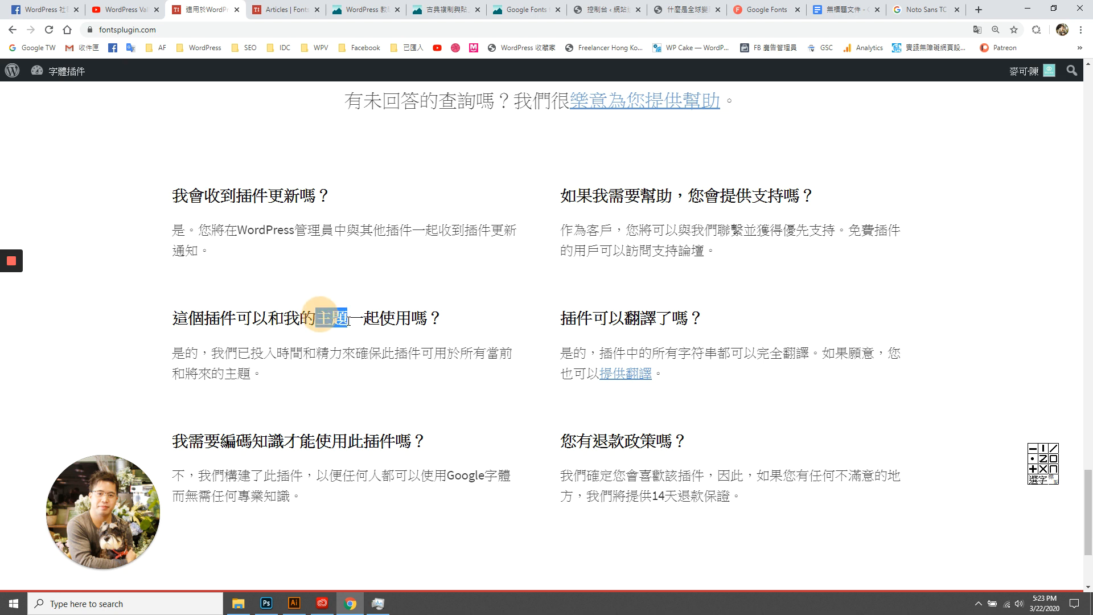
left_click(348, 321)
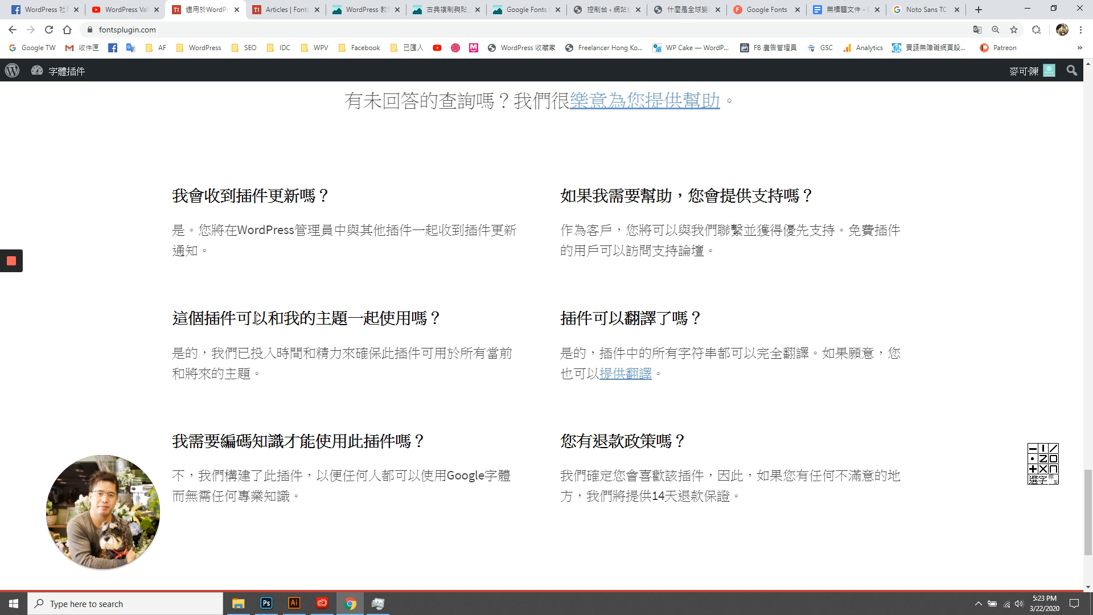
scroll(323, 405, "down", 1)
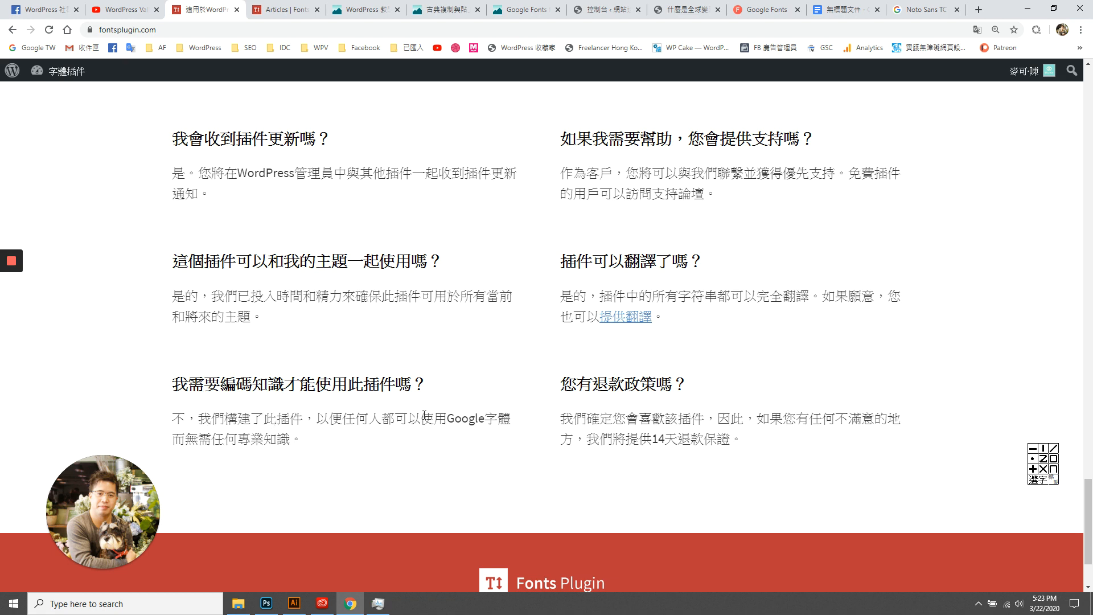
Examine the translated FAQ answers on the refund policy and the plugin's translation readiness.
scroll(424, 414, "up", 1)
left_click_drag(639, 475, 838, 482)
left_click(730, 484)
left_click(626, 317)
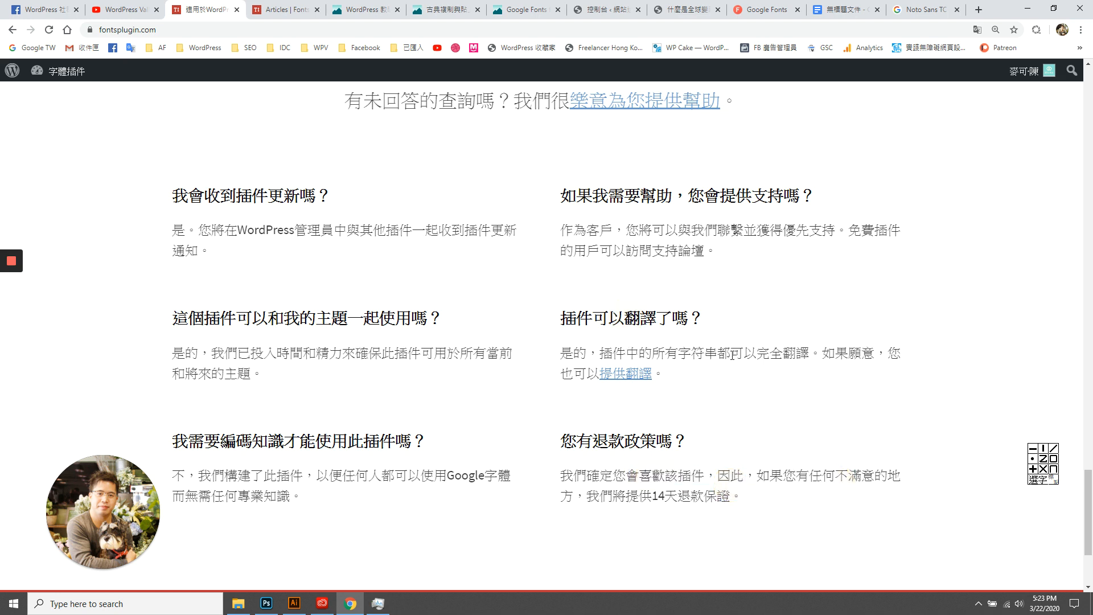
left_click(791, 354)
scroll(694, 382, "up", 1)
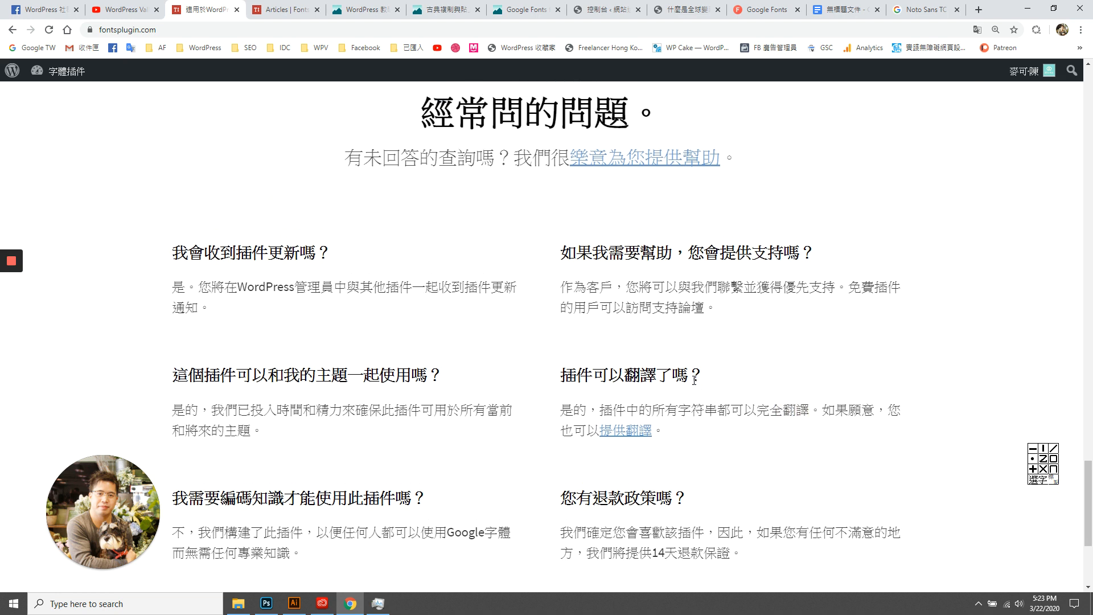
Examine the translated FAQ answer on customer support and go on to the page footer.
left_click(708, 296)
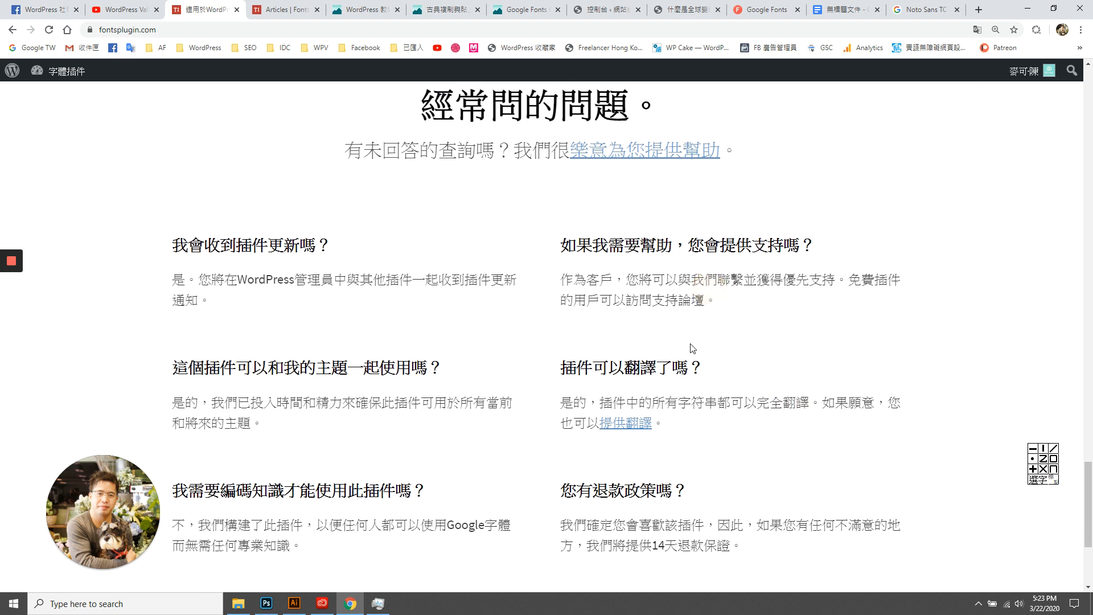
scroll(692, 346, "down", 1)
left_click_drag(579, 251, 754, 255)
left_click(754, 255)
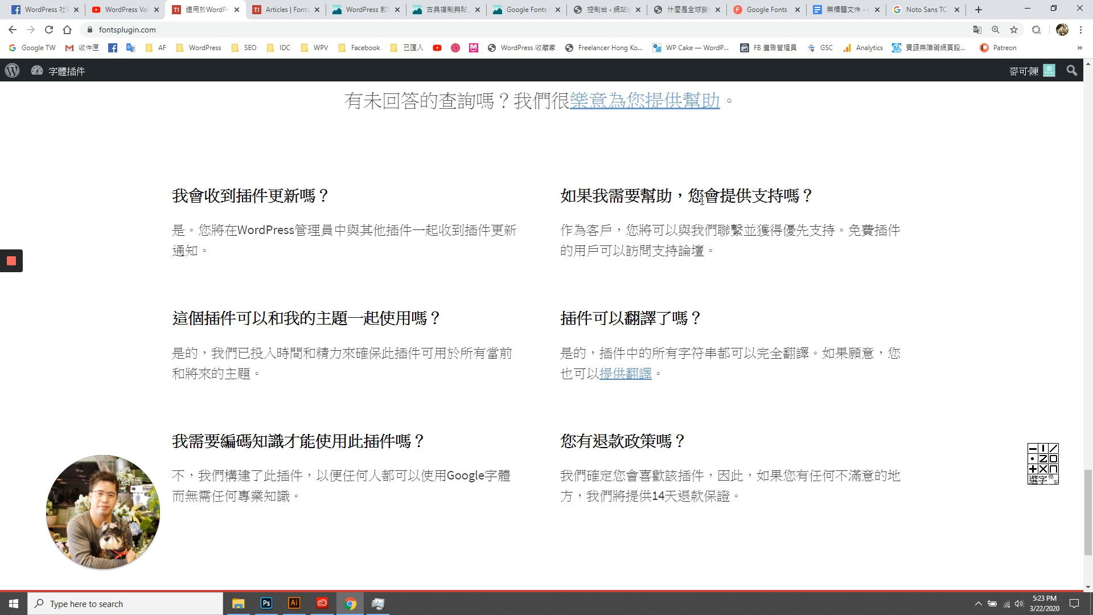
left_click_drag(576, 252, 781, 261)
left_click(781, 260)
scroll(1090, 391, "down", 3)
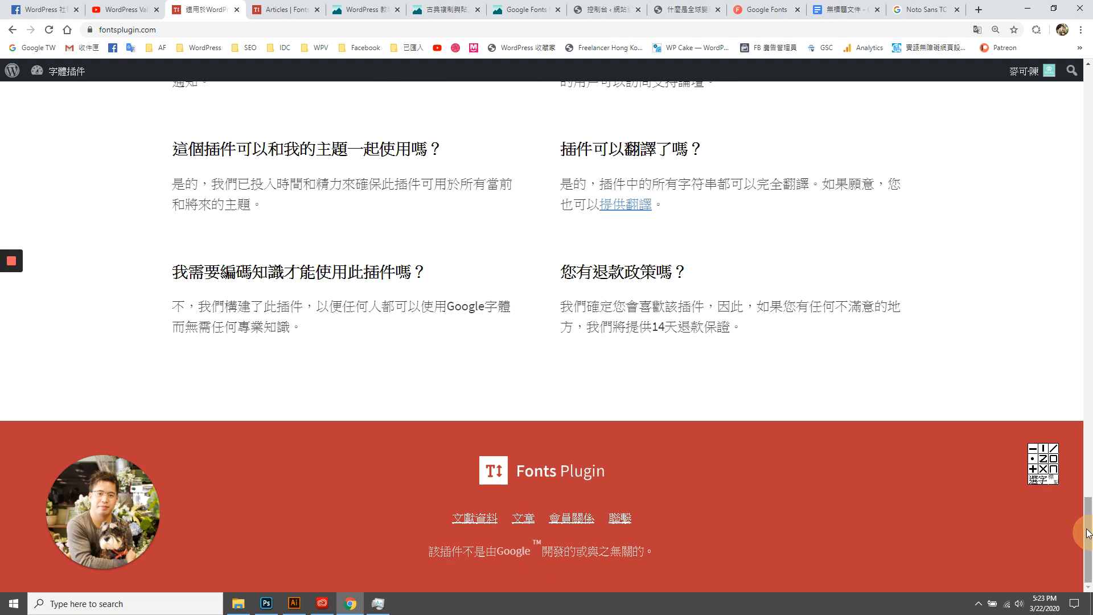
Return to the top of the plugin homepage, then switch to the Fonts Plugin Articles page and examine its article list.
left_click_drag(1091, 528, 1088, 122)
left_click(776, 257)
left_click(281, 10)
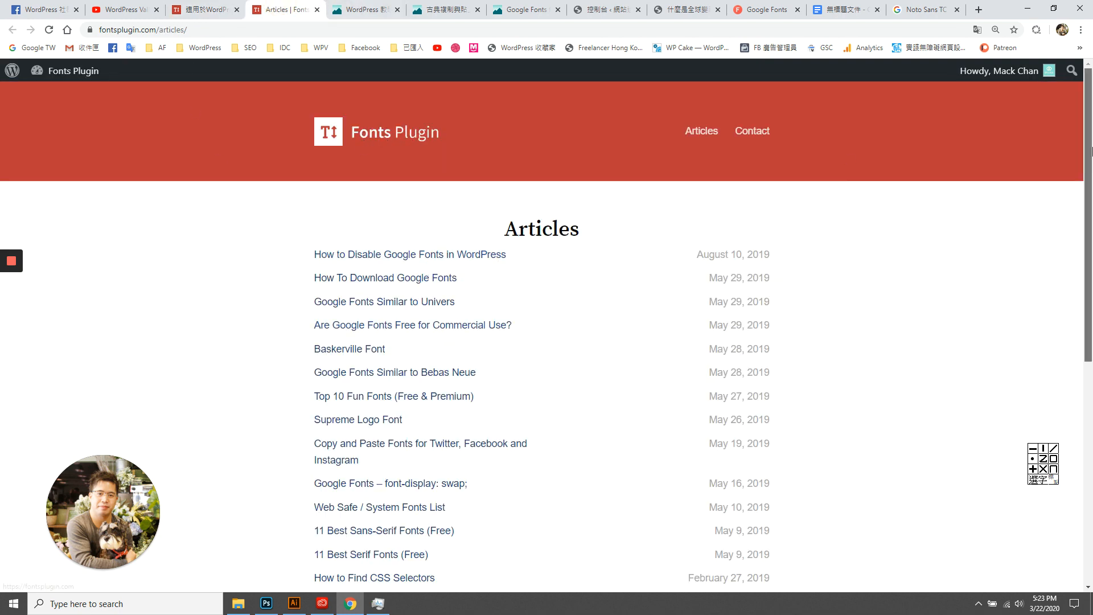
scroll(779, 139, "down", 1)
scroll(395, 298, "down", 4)
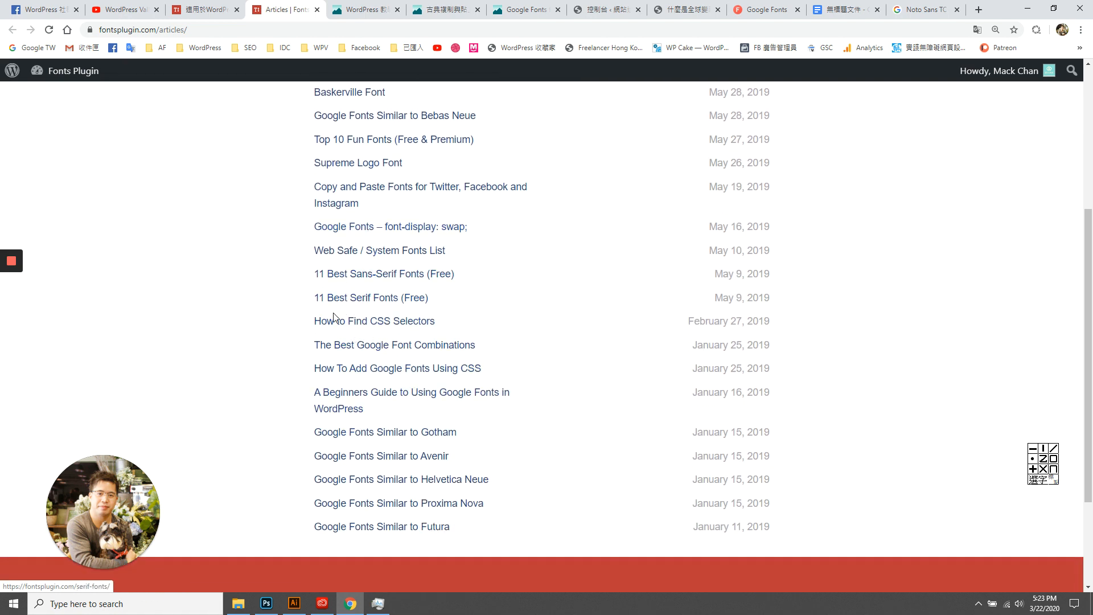
scroll(438, 393, "up", 1)
scroll(444, 397, "up", 2)
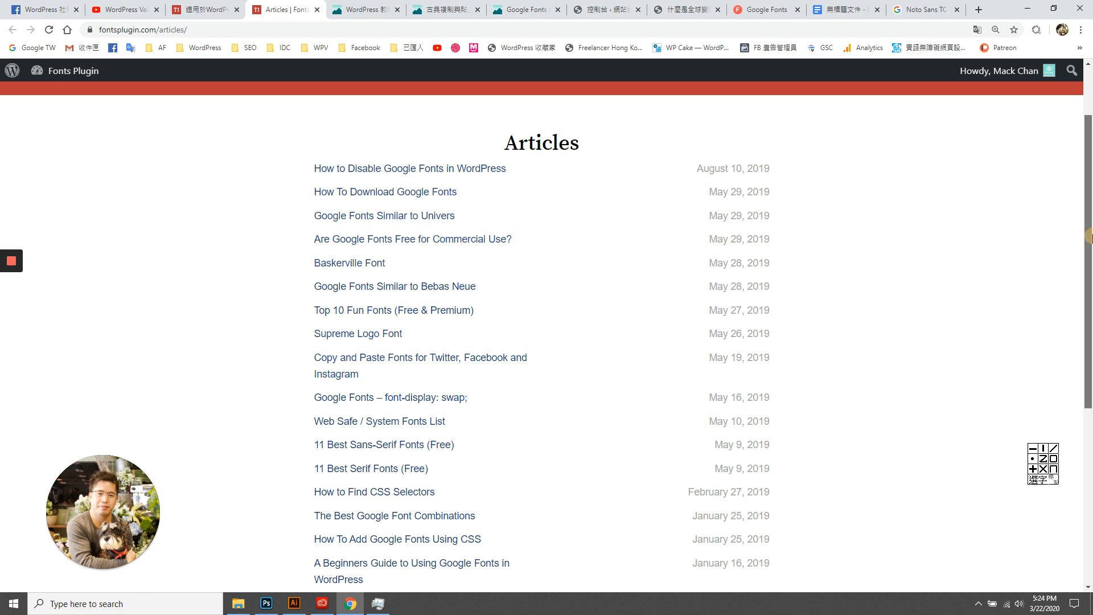
scroll(578, 220, "up", 1)
left_click_drag(499, 214, 595, 218)
left_click(620, 211)
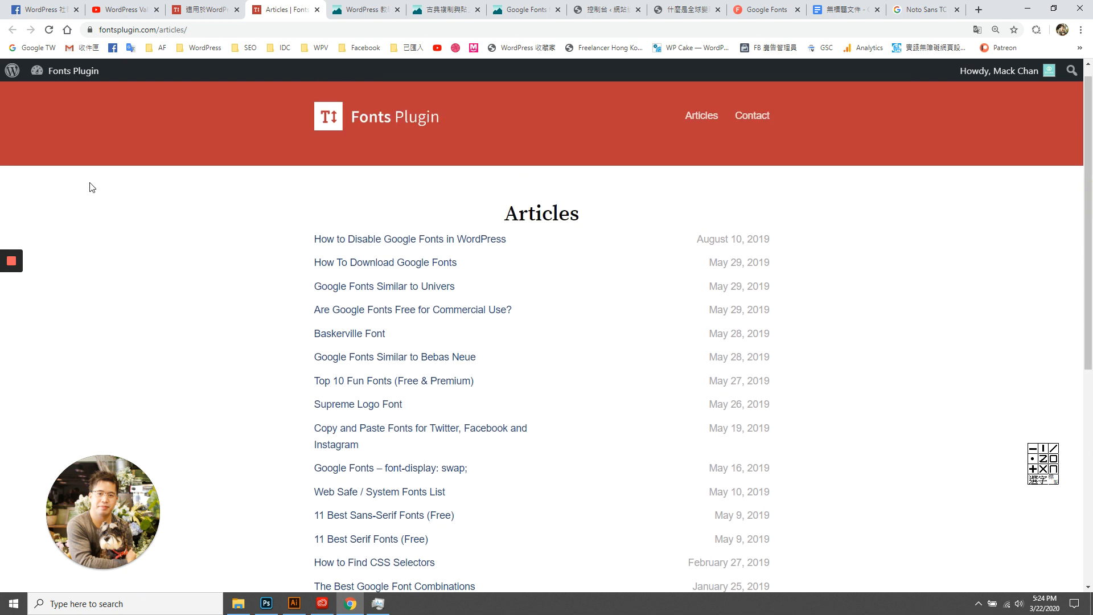
Switch to Facebook, search for 字嗨 in a new browser tab and open the 字嗨 group.
left_click(48, 5)
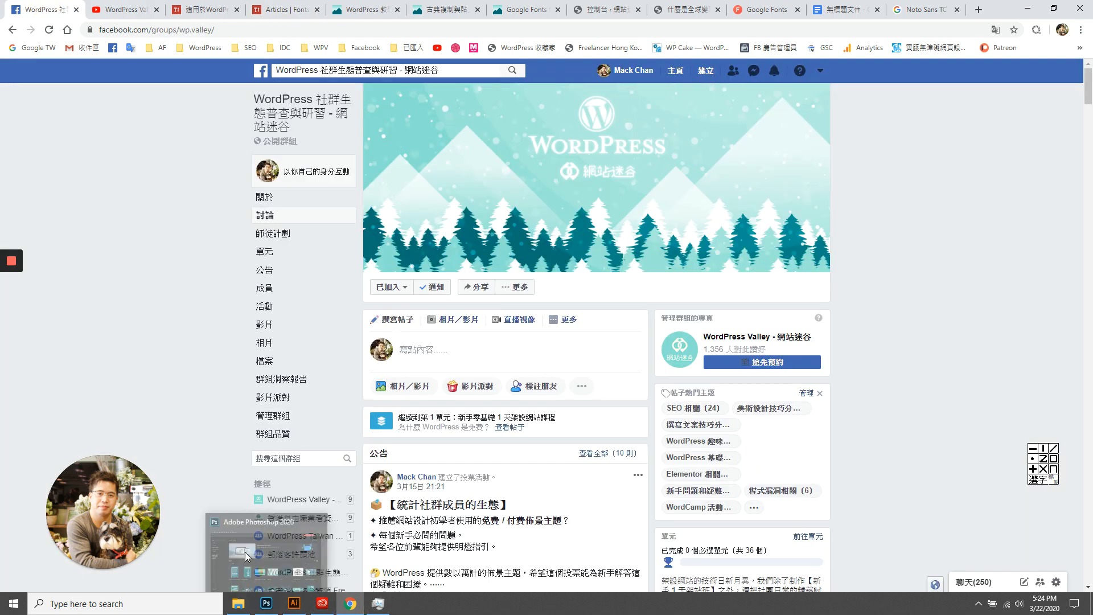
left_click(395, 72)
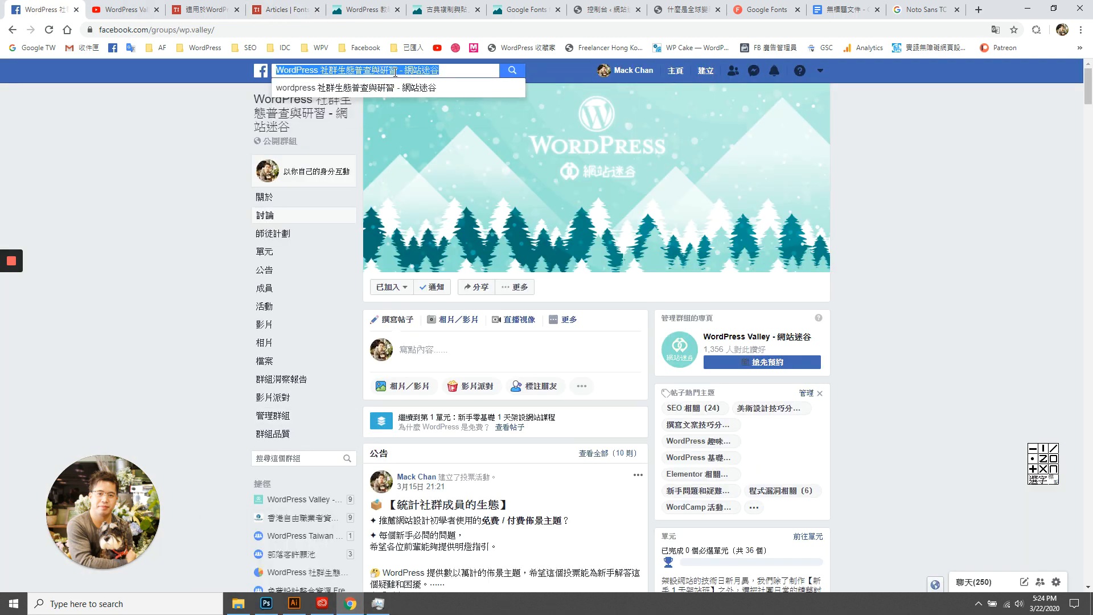
type("字")
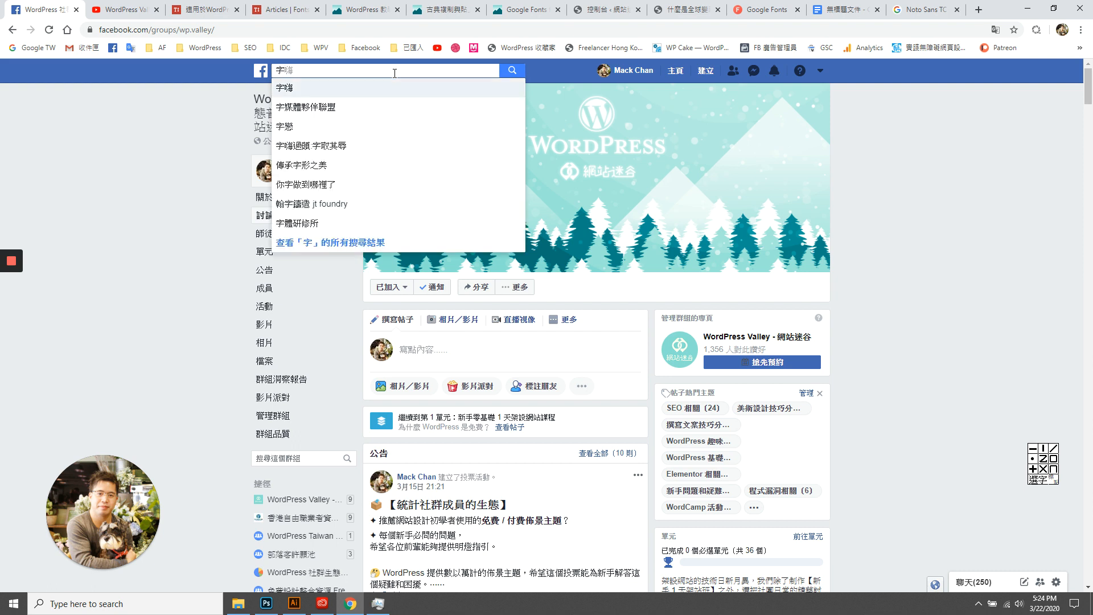
right_click(390, 87)
left_click(401, 96)
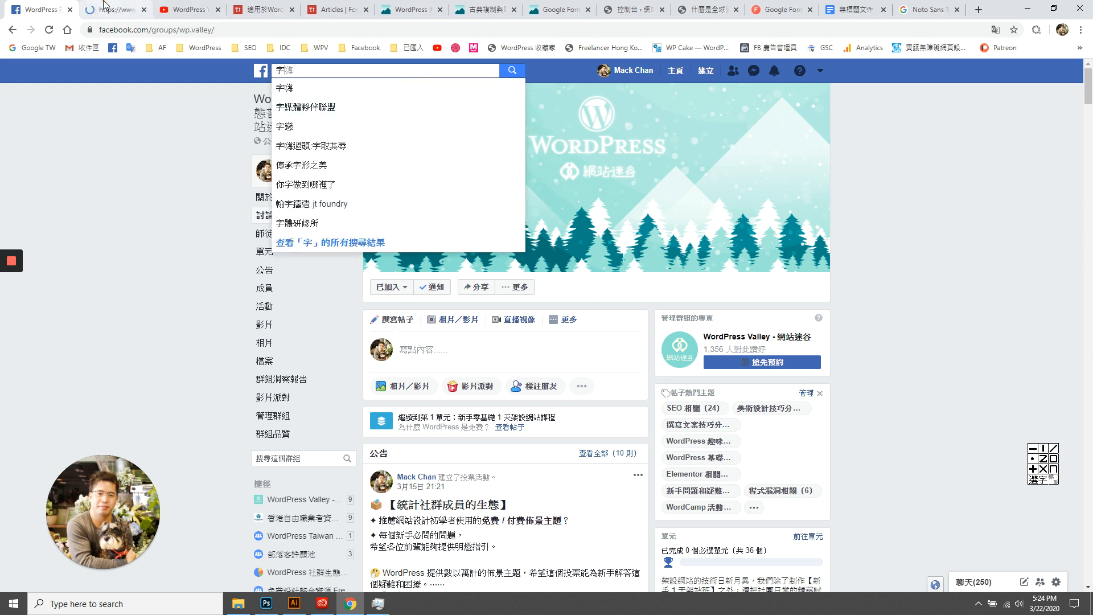
left_click(105, 8)
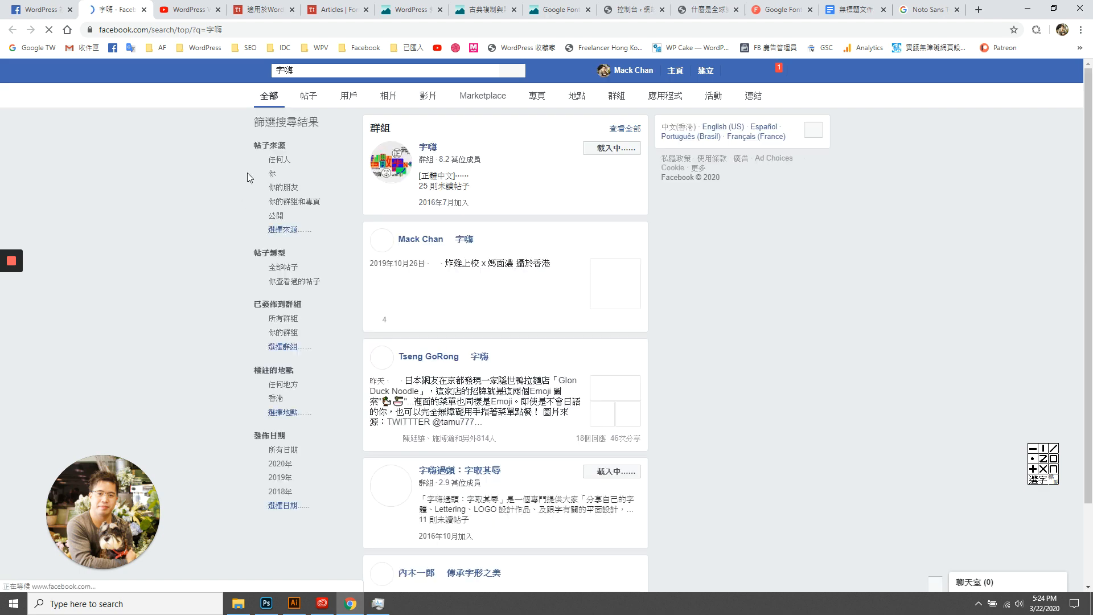
left_click(405, 170)
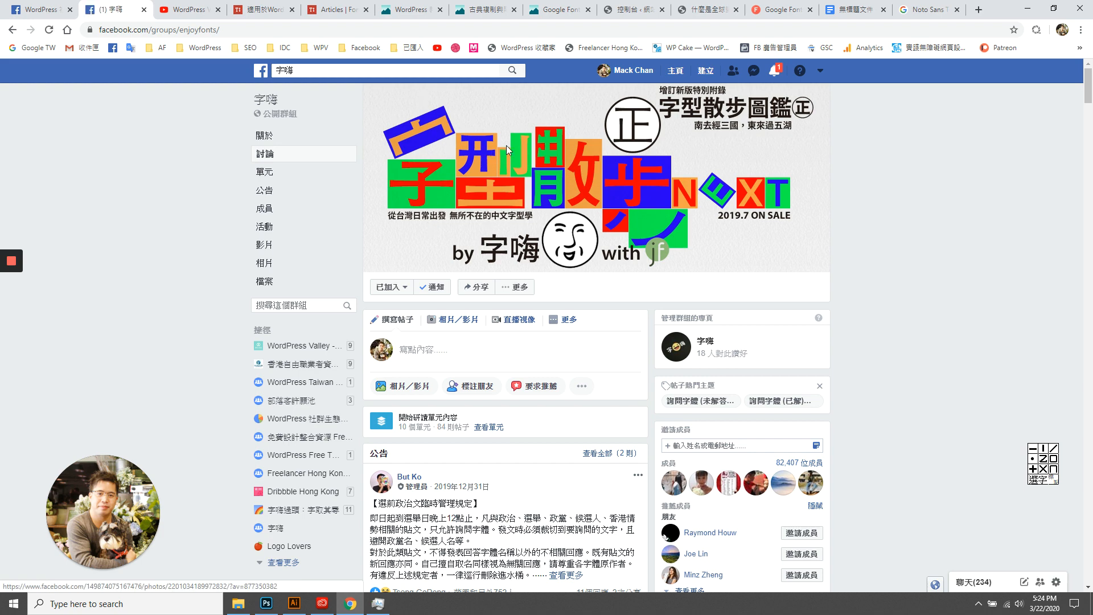
Examine the 字嗨 group's announcement and font identification posts, with a brief look at the Google Fonts catalogue.
left_click_drag(1088, 86, 1089, 111)
scroll(432, 221, "down", 13)
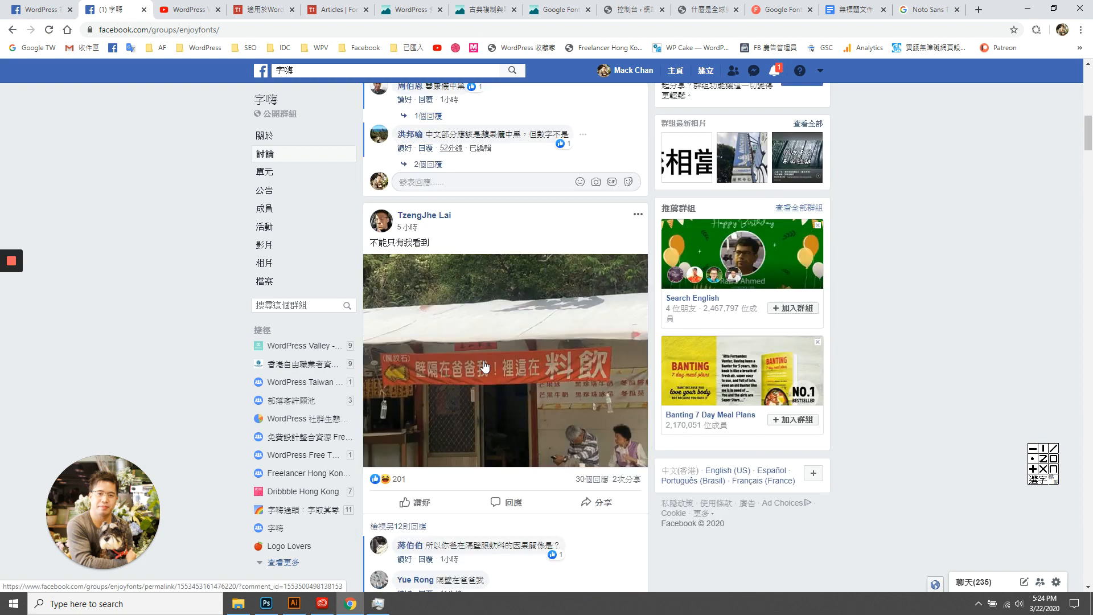
scroll(506, 359, "up", 12)
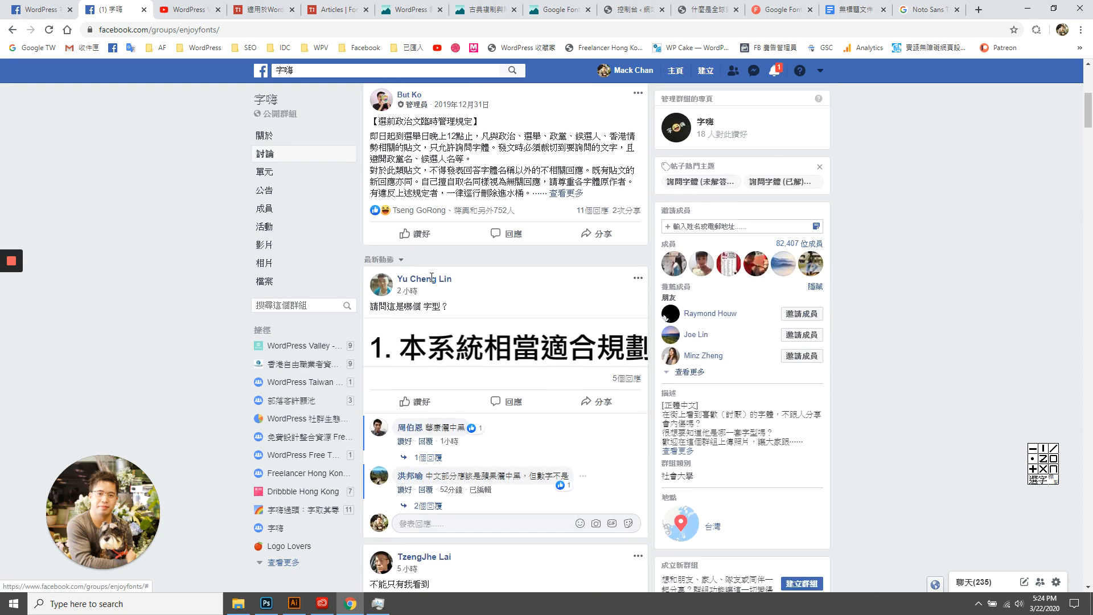
scroll(501, 347, "up", 7)
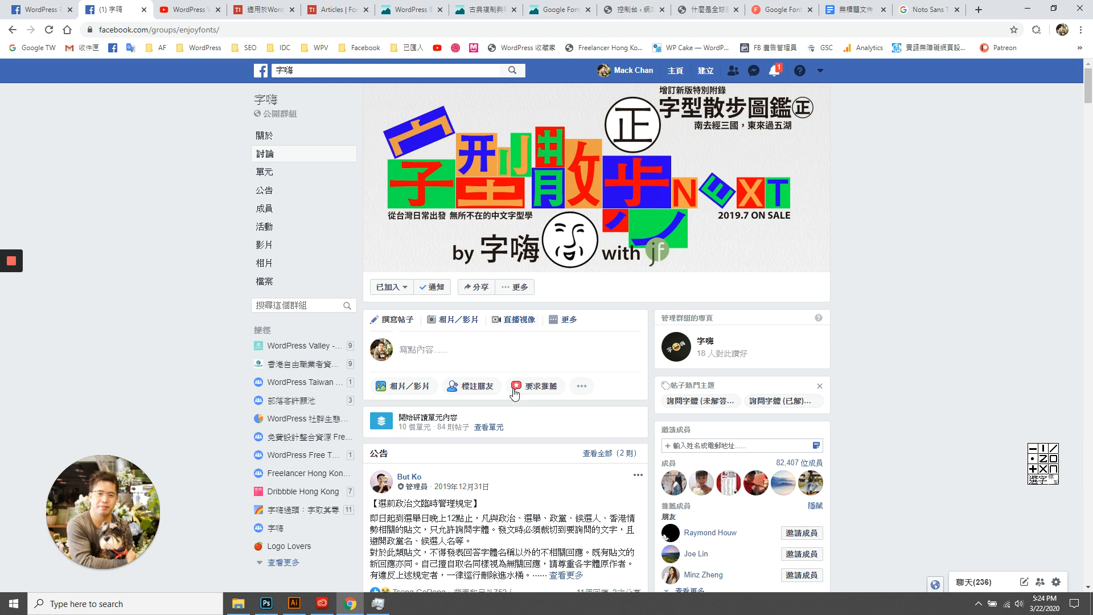
scroll(515, 393, "down", 3)
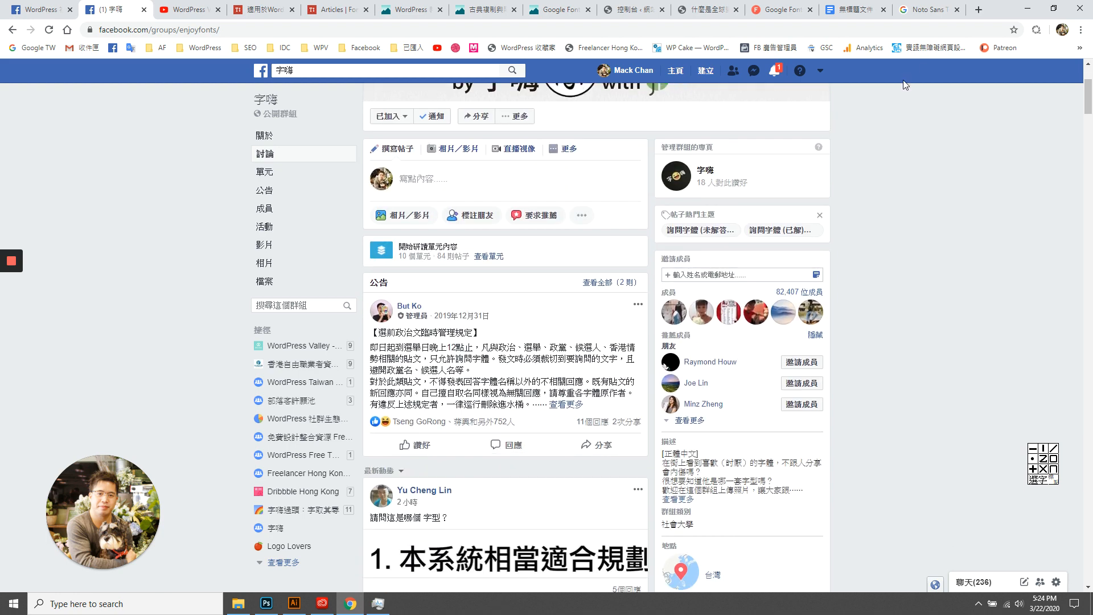
left_click(777, 9)
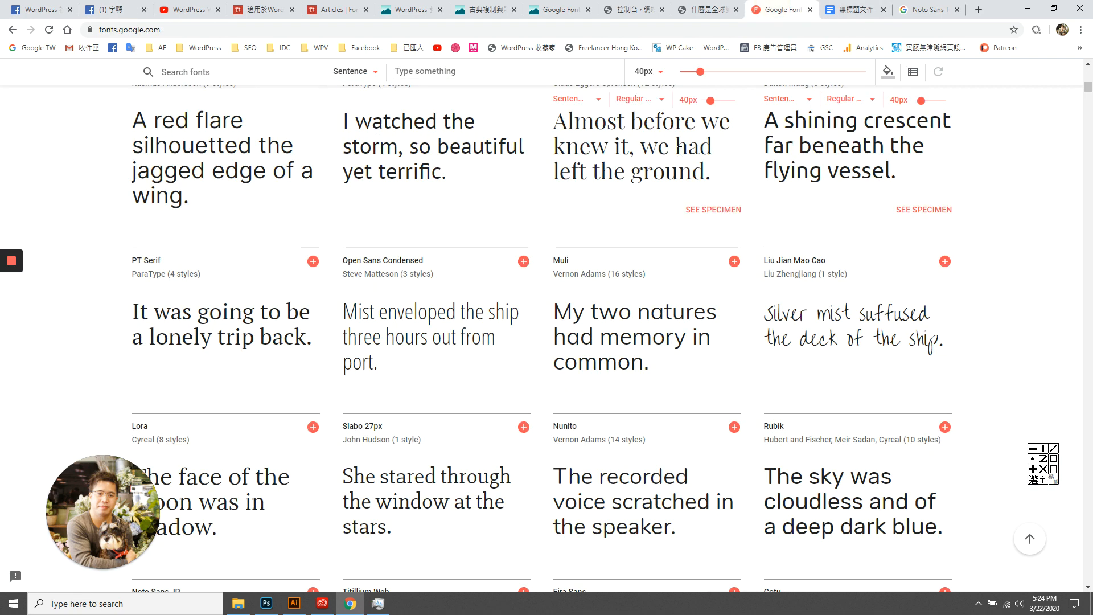
left_click(114, 9)
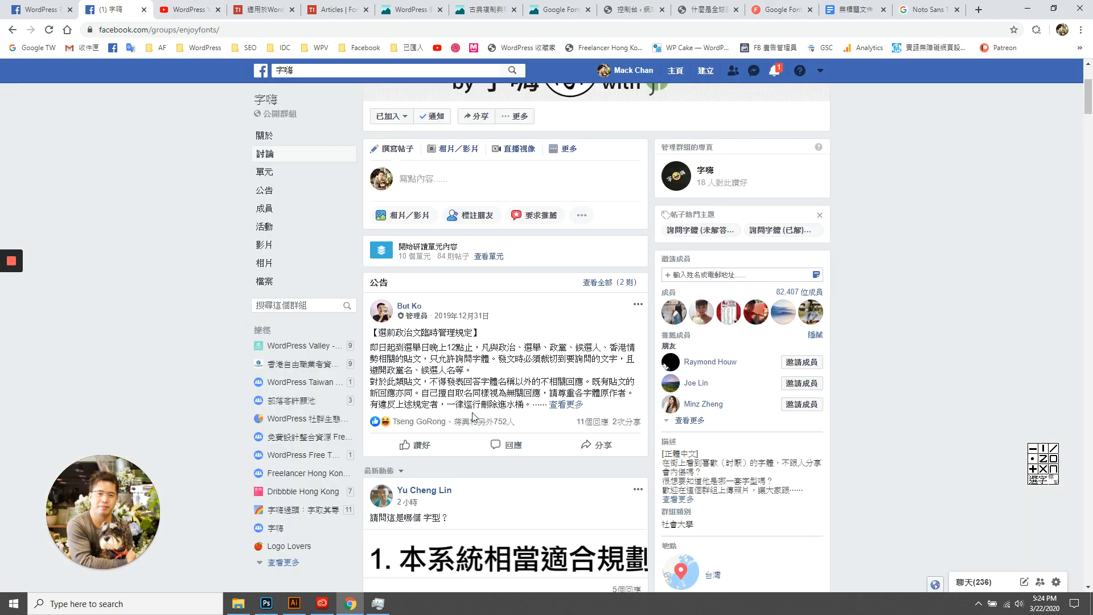
scroll(616, 340, "up", 3)
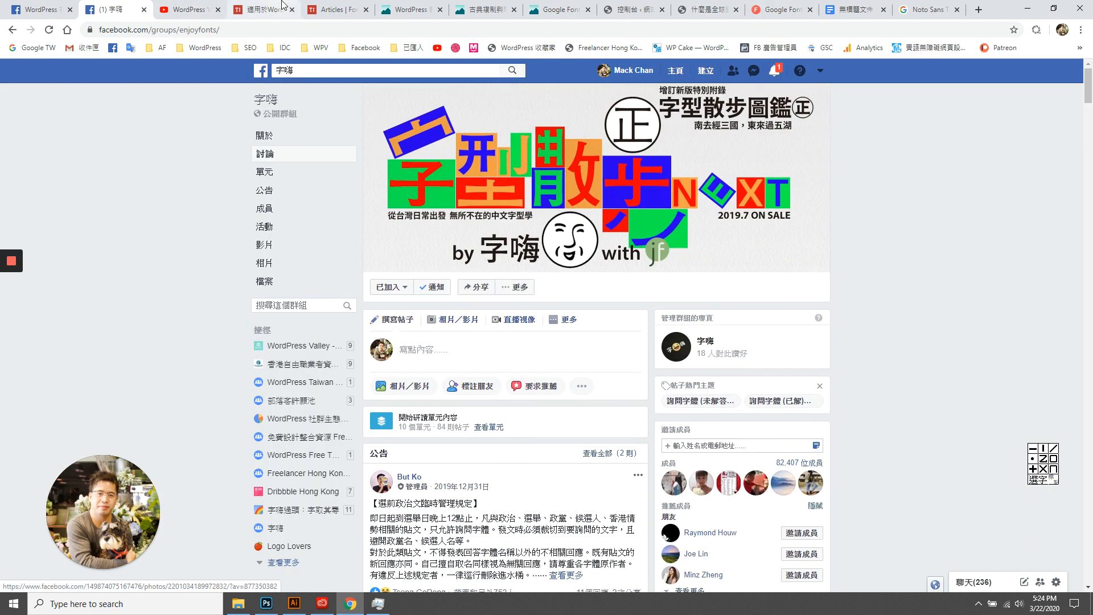
Close the 字嗨 group's browser tab and return to the Google Fonts catalogue.
left_click(144, 10)
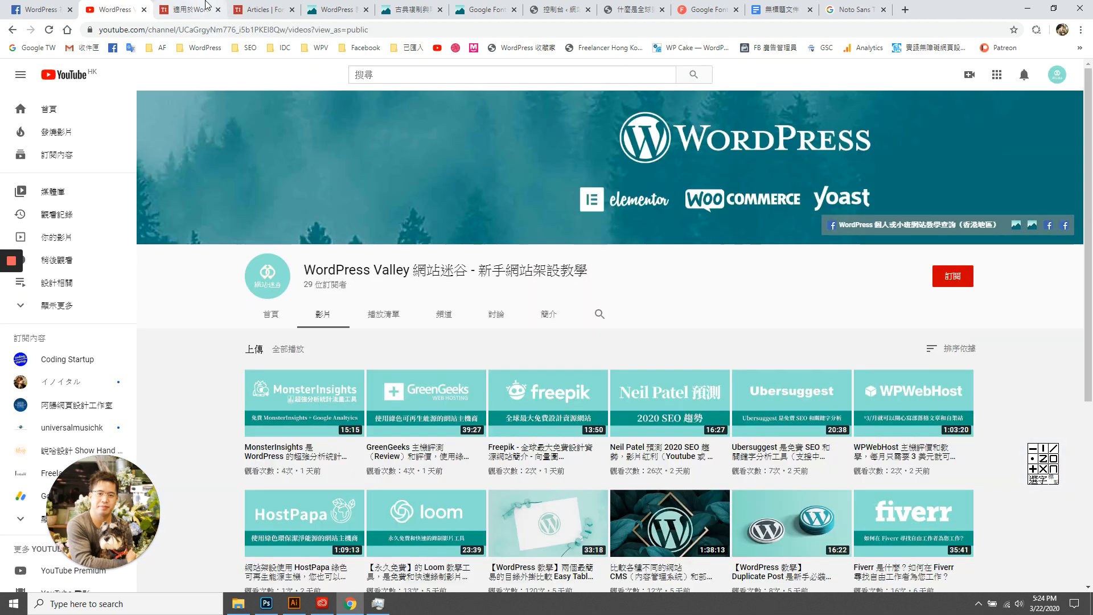
left_click(205, 6)
left_click(766, 9)
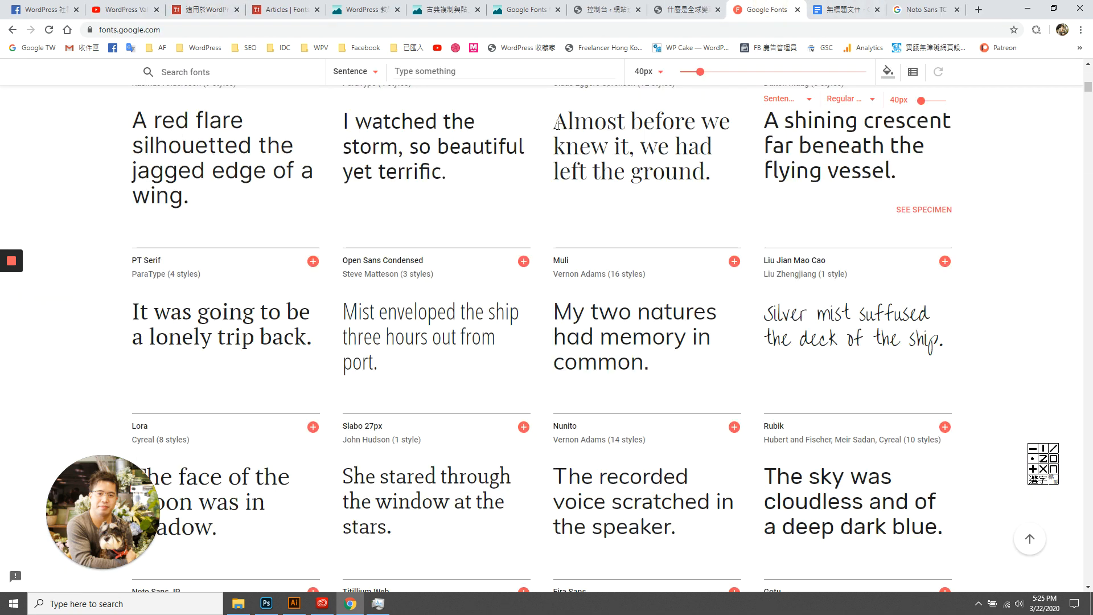
left_click(845, 9)
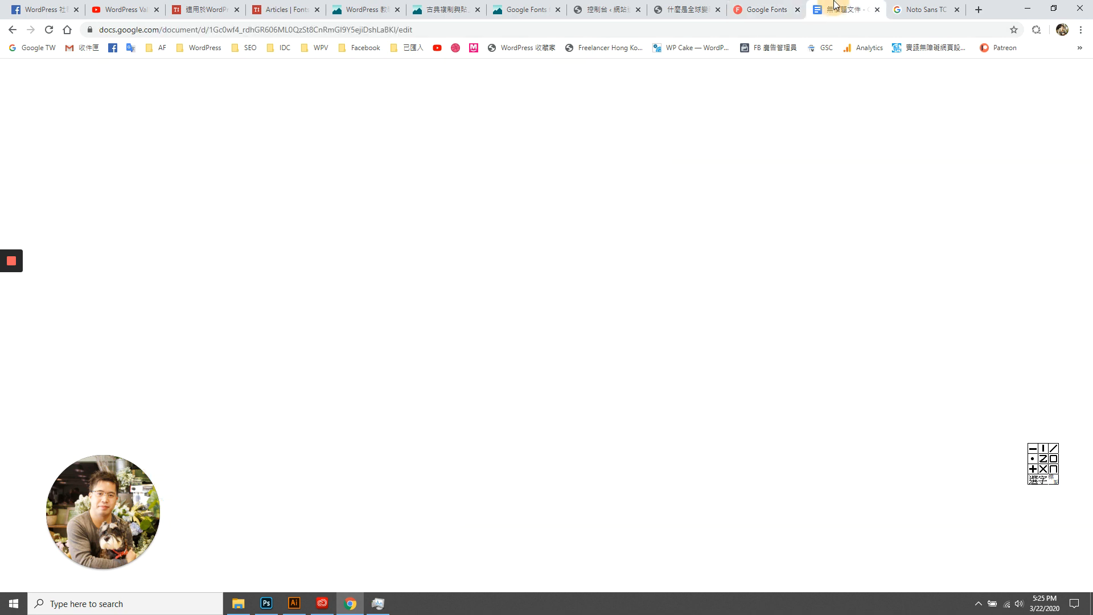
left_click(765, 10)
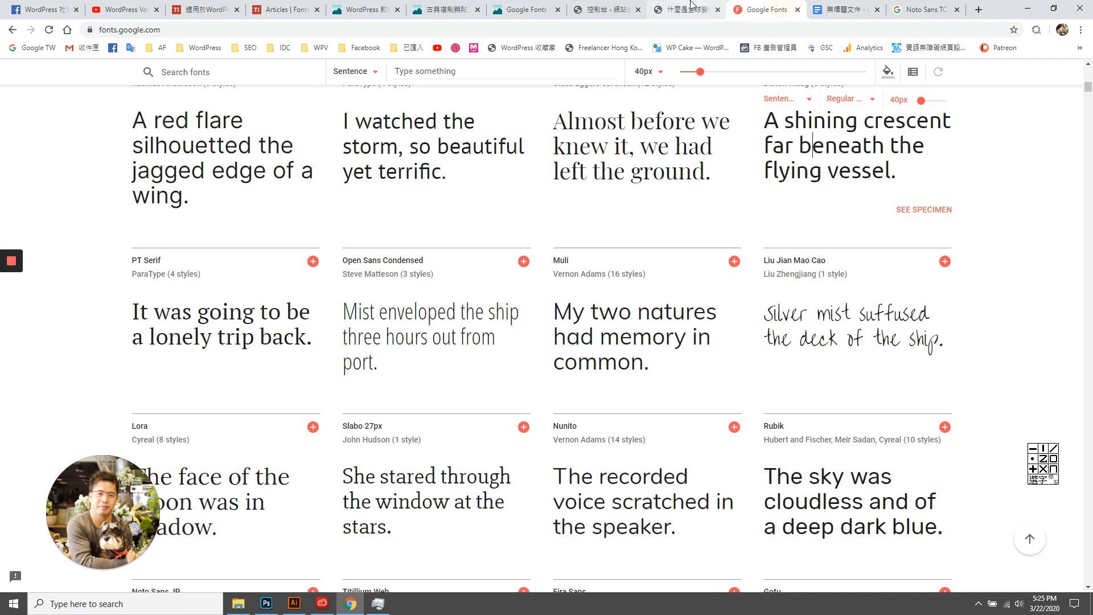
Switch to the wp-green.com test site's WordPress dashboard, with a brief look at its global warming post, and open the 安裝外掛 page.
left_click(669, 7)
scroll(407, 242, "up", 5)
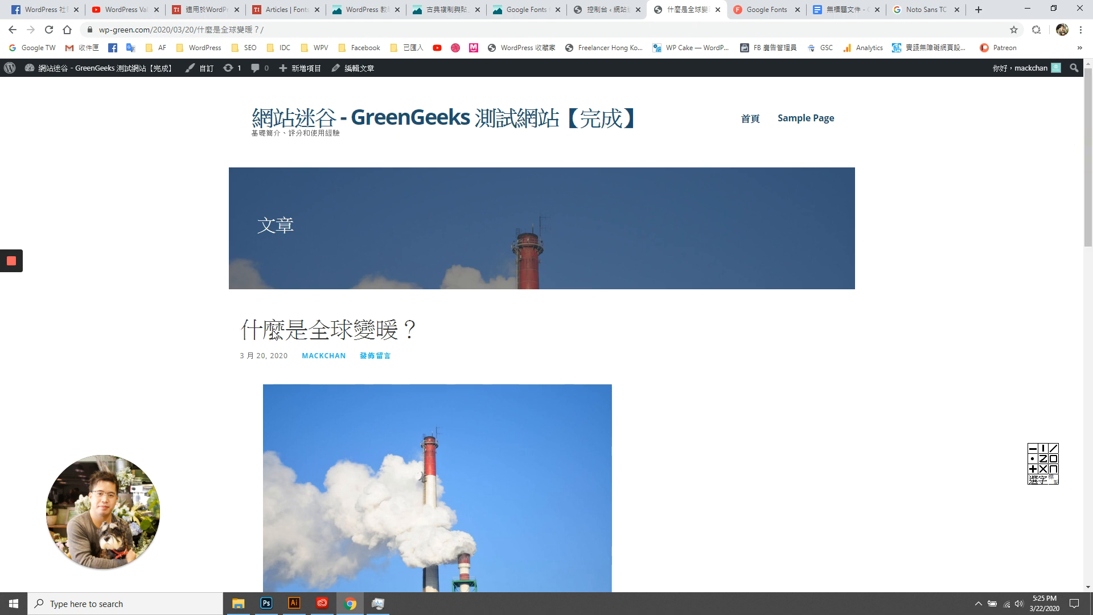
left_click(606, 10)
mouse_move(67, 247)
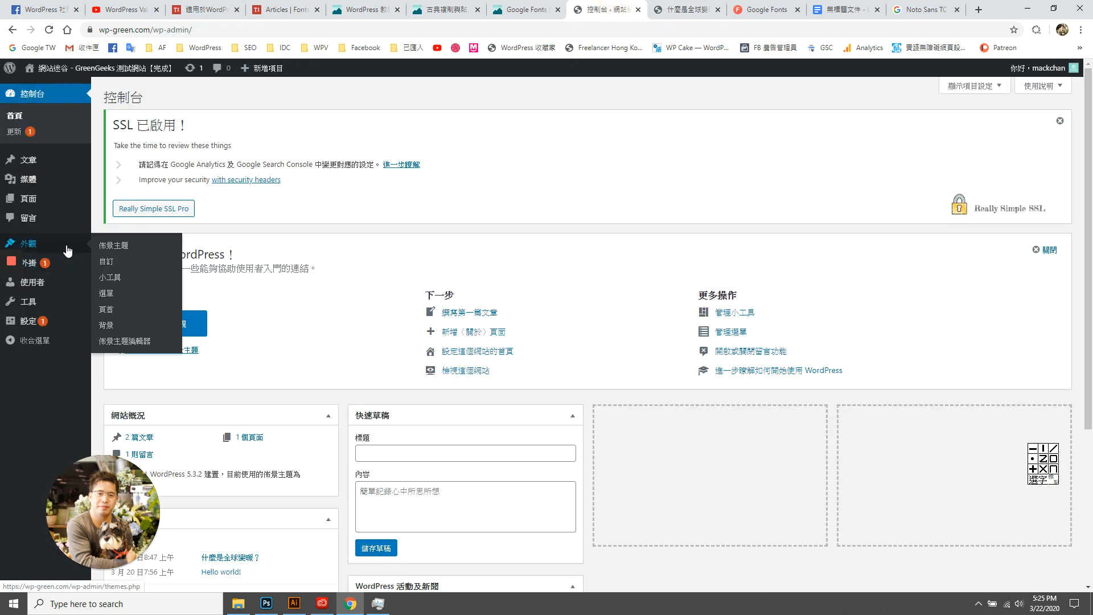
mouse_move(76, 265)
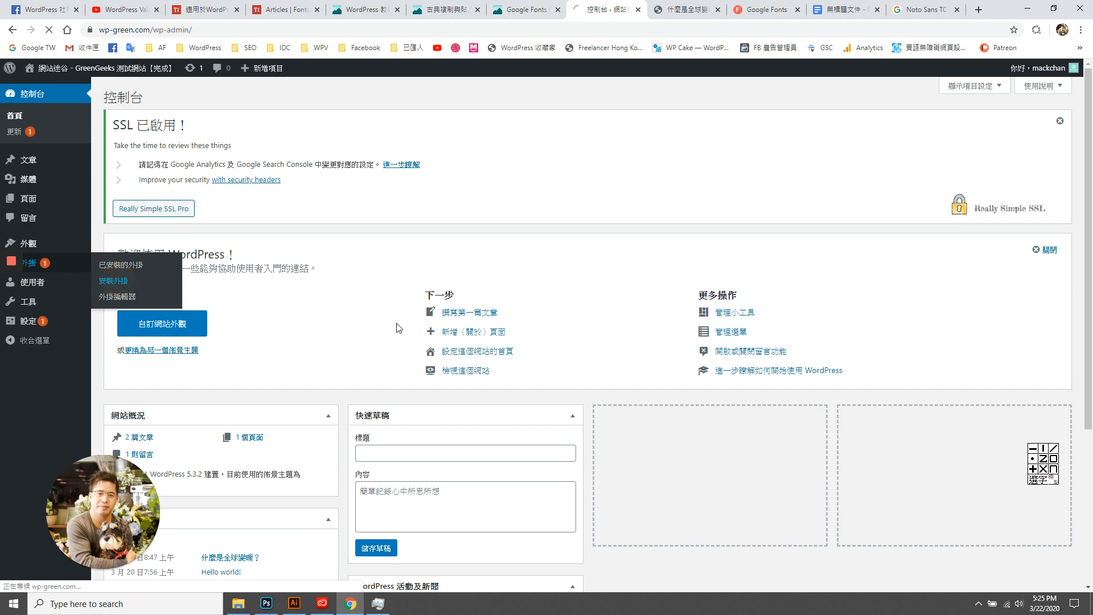
left_click(119, 285)
Search the plugin directory for "google font" and look through the matching plugins.
left_click(938, 252)
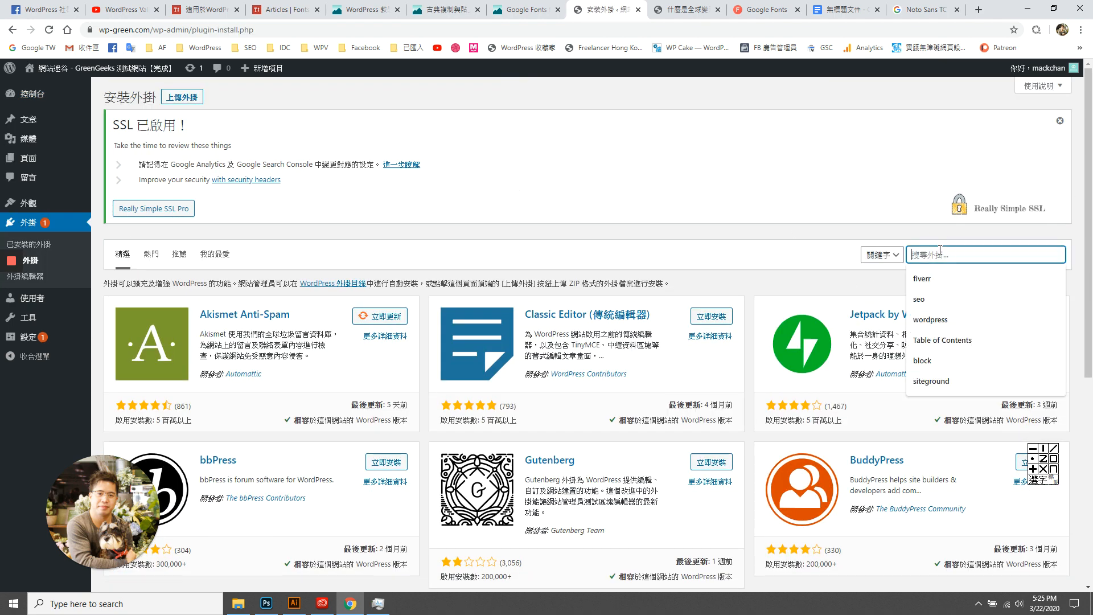
left_click(893, 188)
left_click(951, 256)
type("goo")
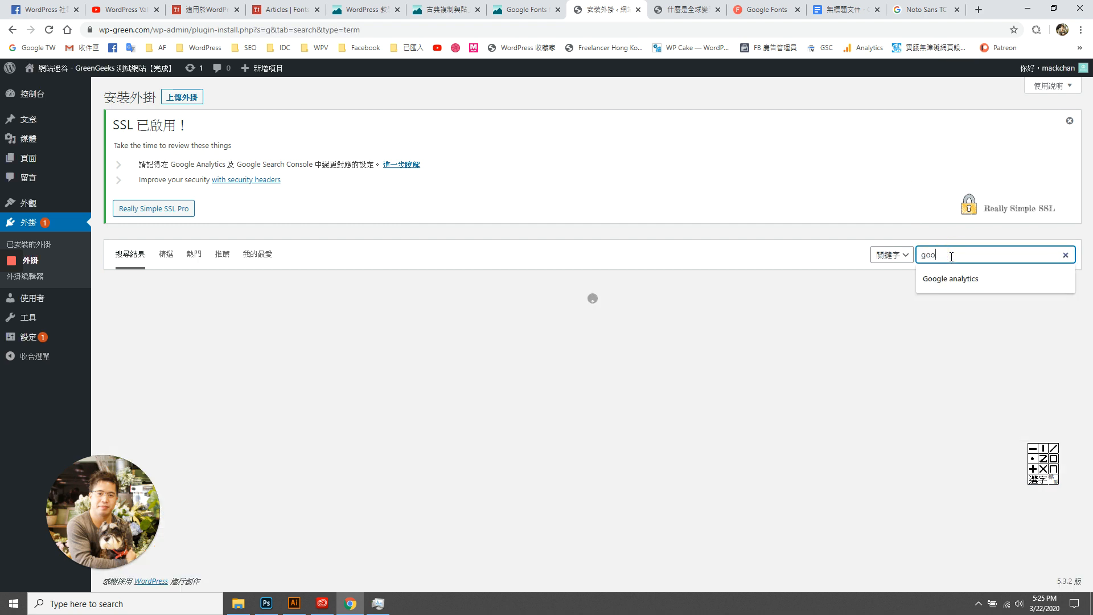
type("gle fon")
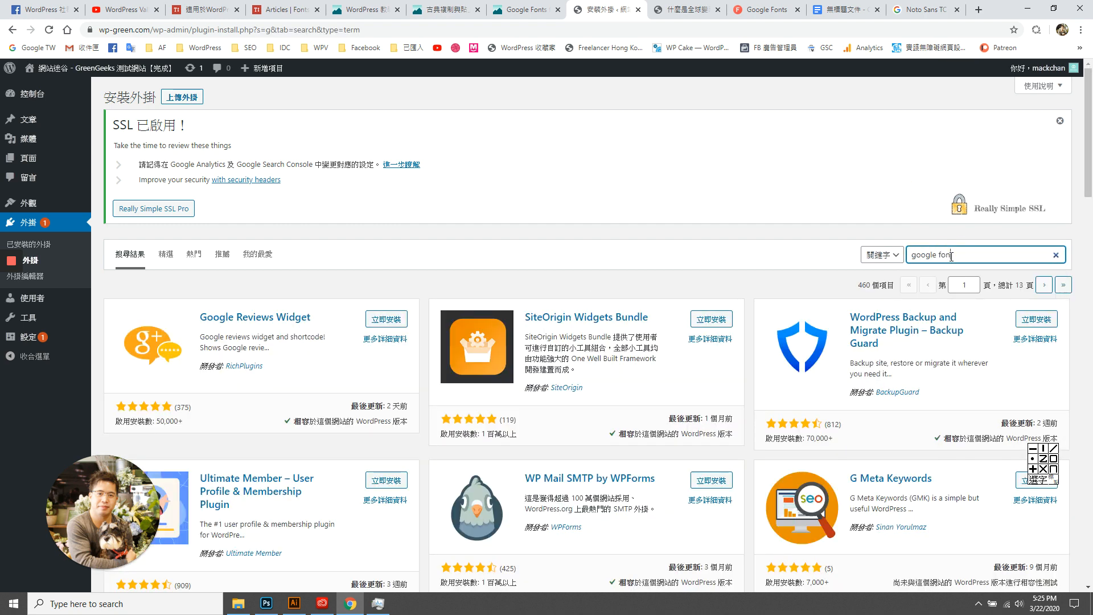
type("t")
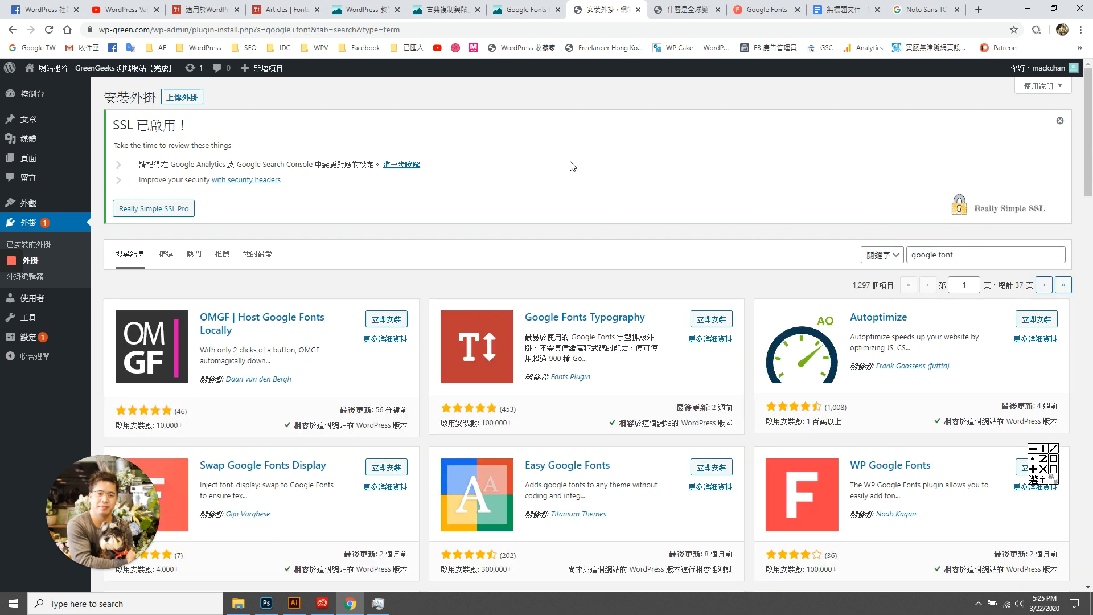
scroll(426, 421, "down", 3)
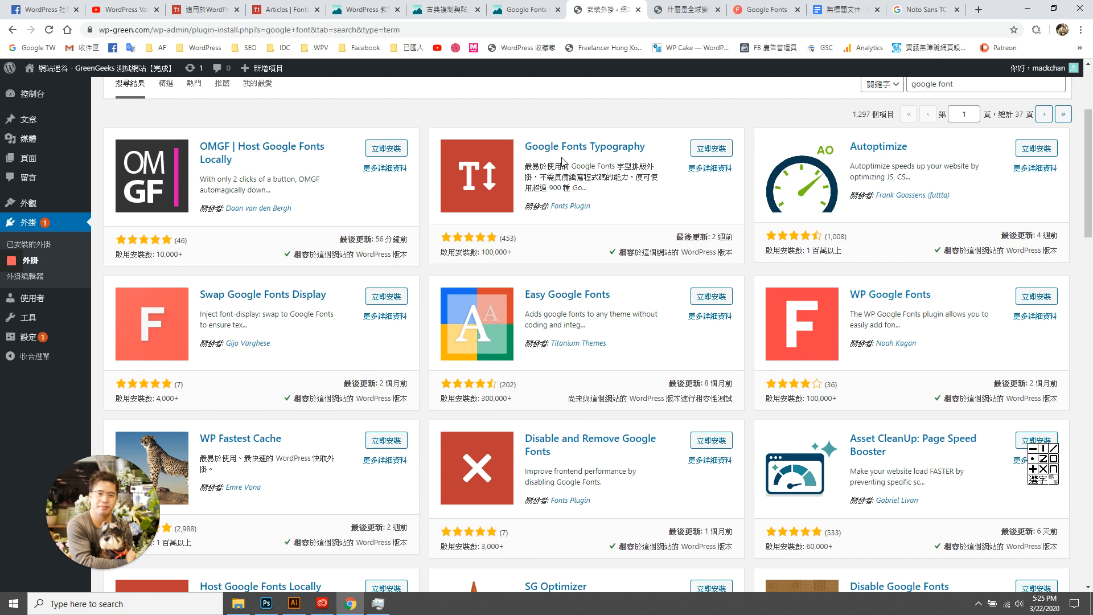
scroll(479, 300, "up", 2)
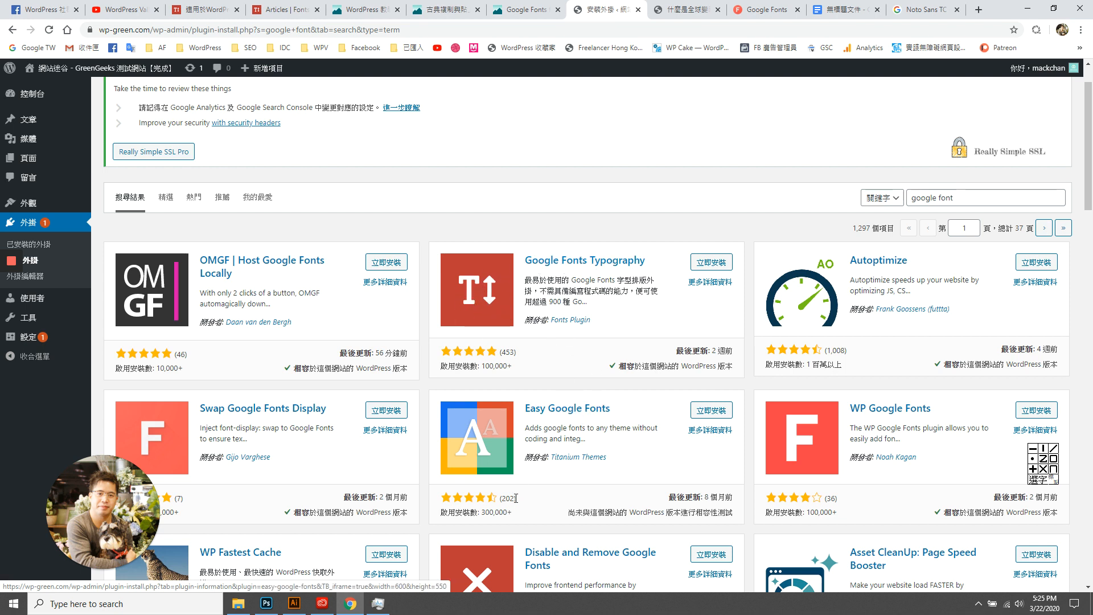
Read the Google Fonts Typography plugin's description and feature list, then install and activate the plugin.
left_click(596, 261)
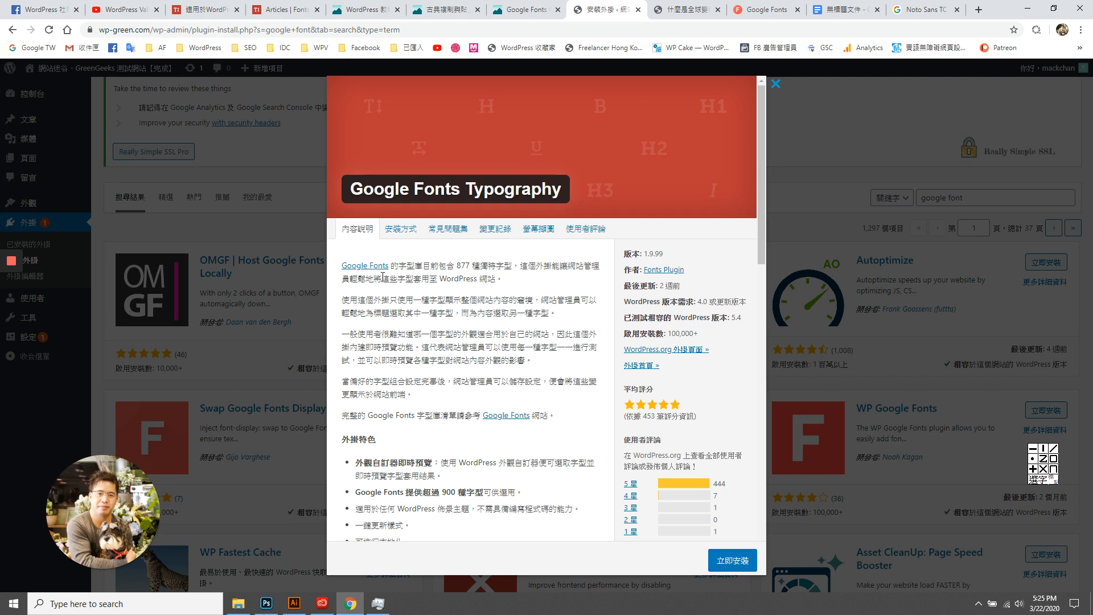
scroll(478, 350, "down", 3)
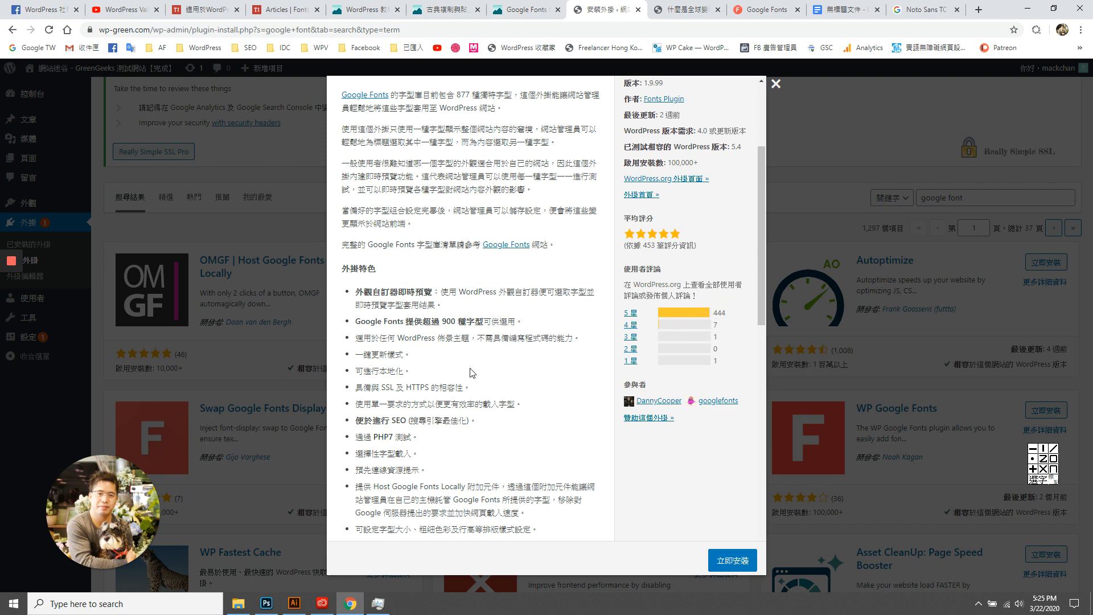
scroll(467, 387, "down", 2)
scroll(416, 382, "up", 5)
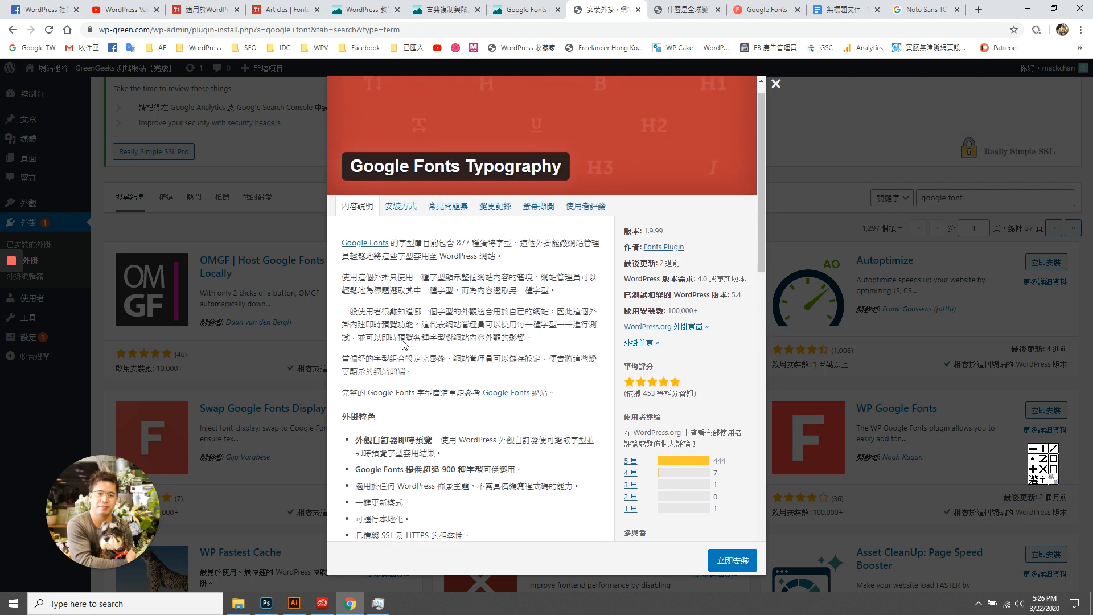
scroll(716, 525, "down", 7)
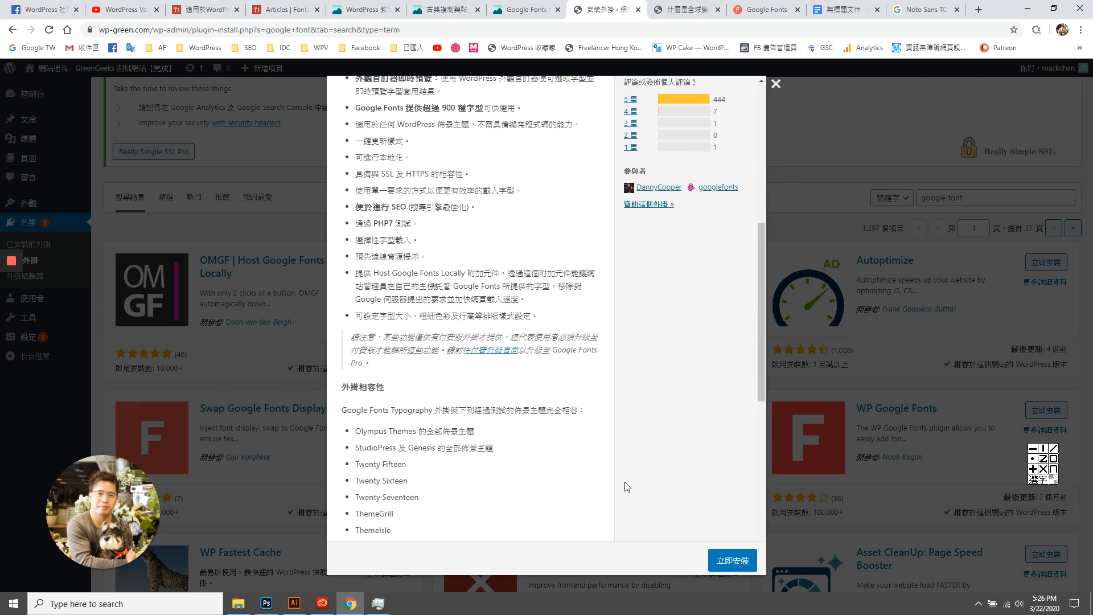
left_click(733, 560)
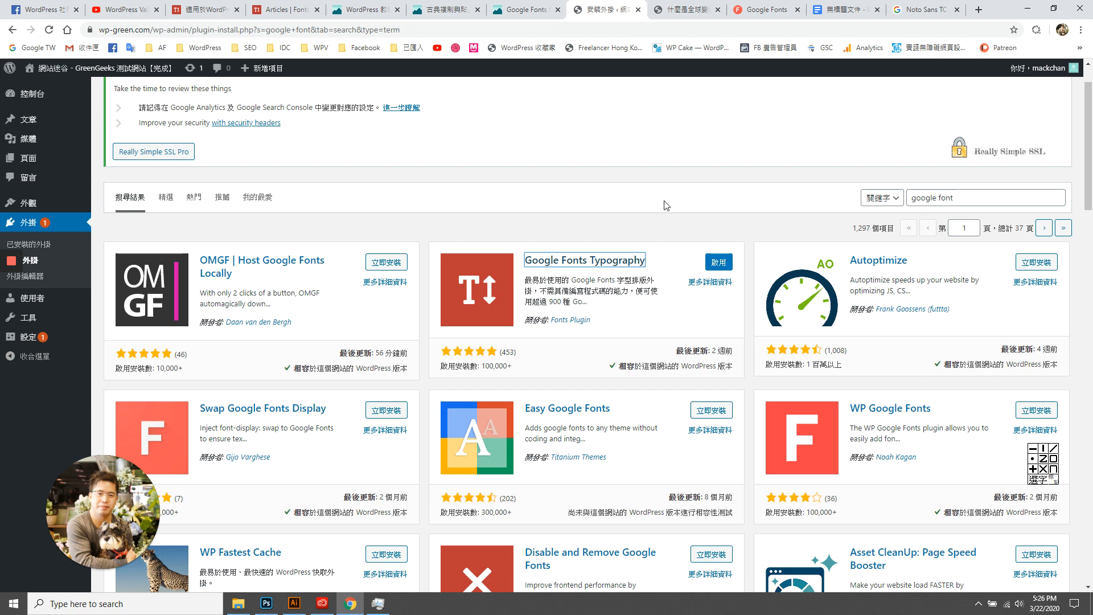
left_click(718, 261)
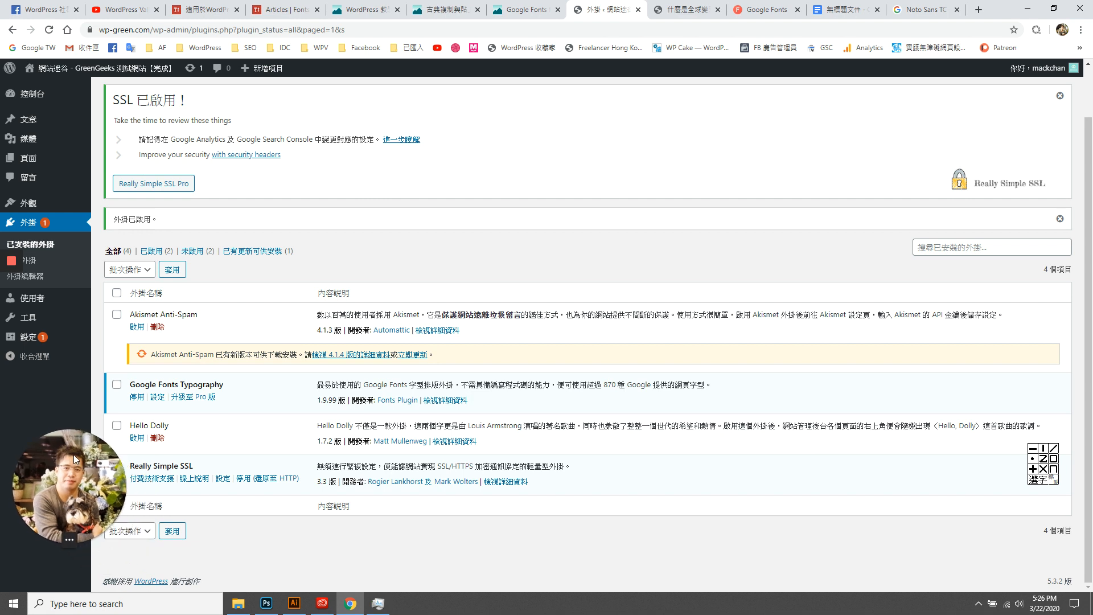
Point out Google Fonts Typography among the installed plugins and open its settings in the site customizer.
left_click_drag(130, 387, 265, 382)
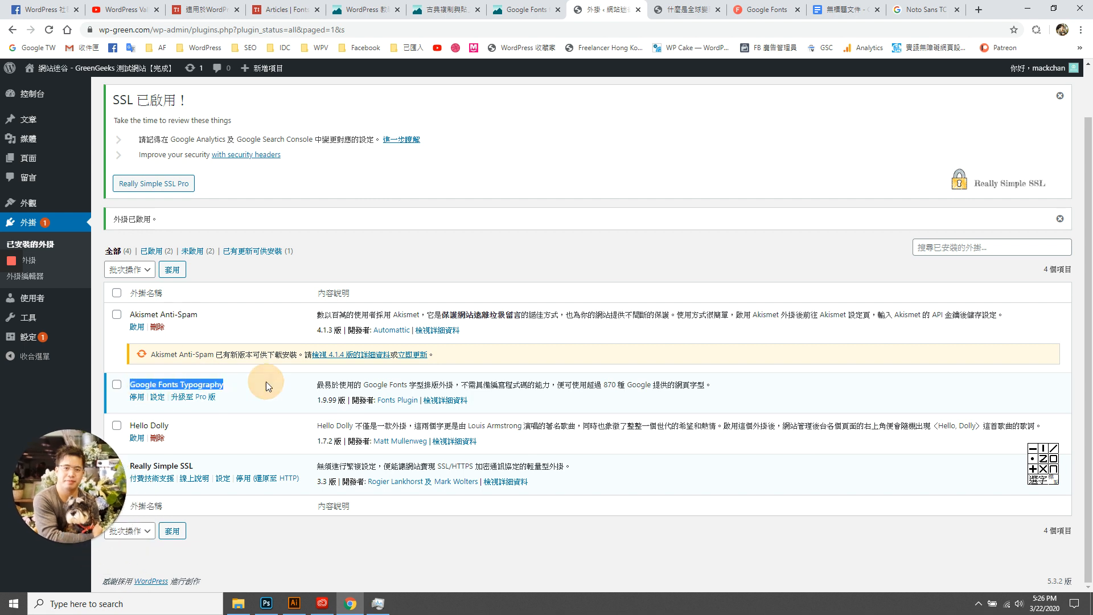
left_click(265, 380)
left_click_drag(137, 385, 236, 385)
left_click(157, 396)
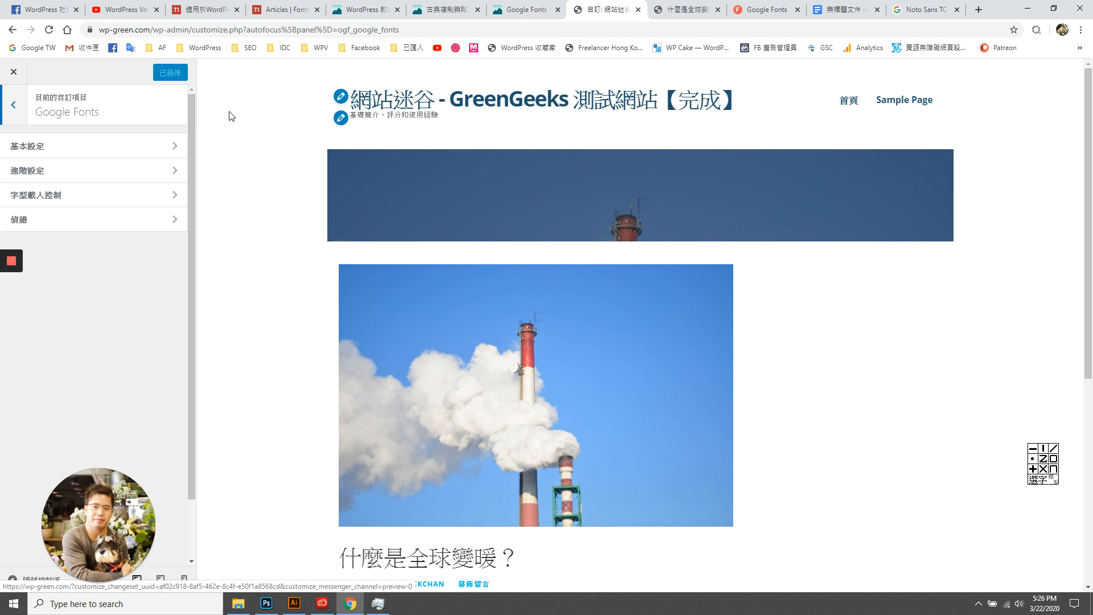
Examine the plugin's 偵錯 section and then the 字型載入控制 section with its note on unchecking unneeded font weights.
left_click(158, 220)
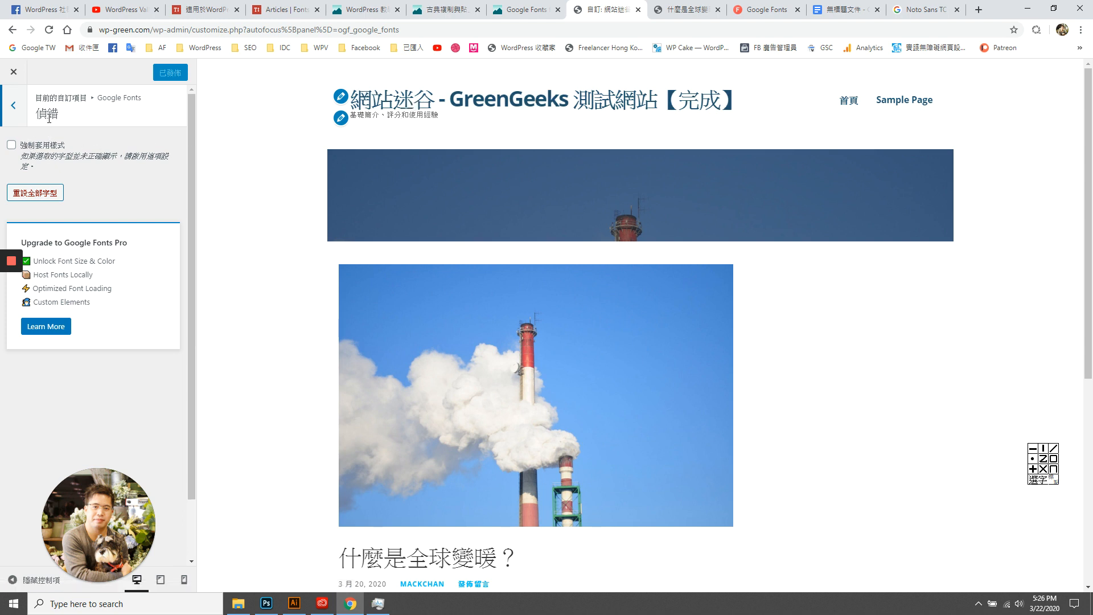
left_click(15, 108)
left_click(55, 195)
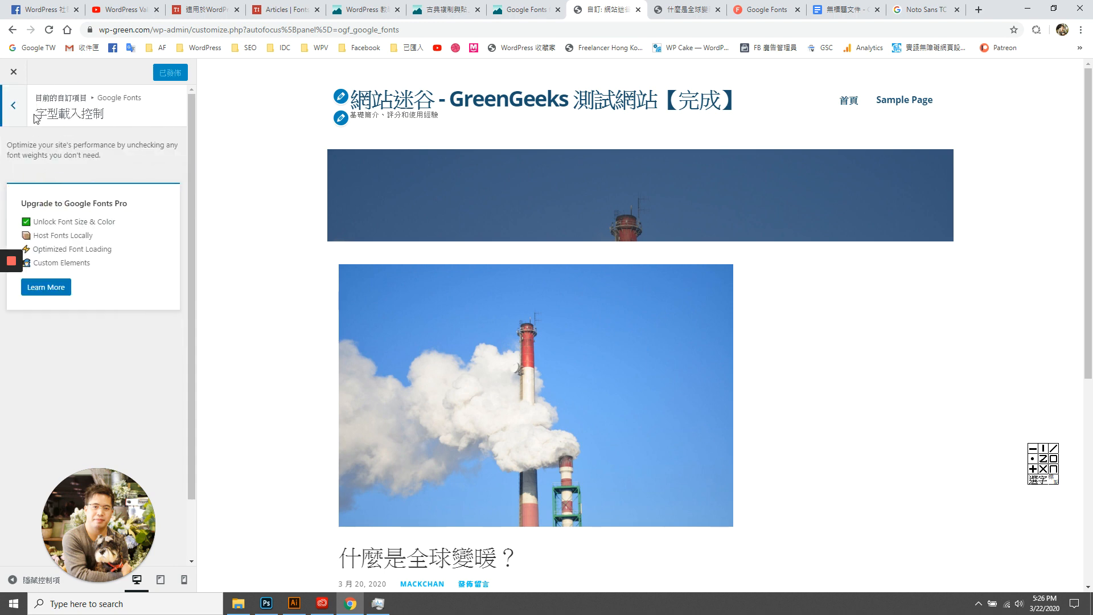
left_click_drag(34, 115, 113, 119)
left_click(114, 119)
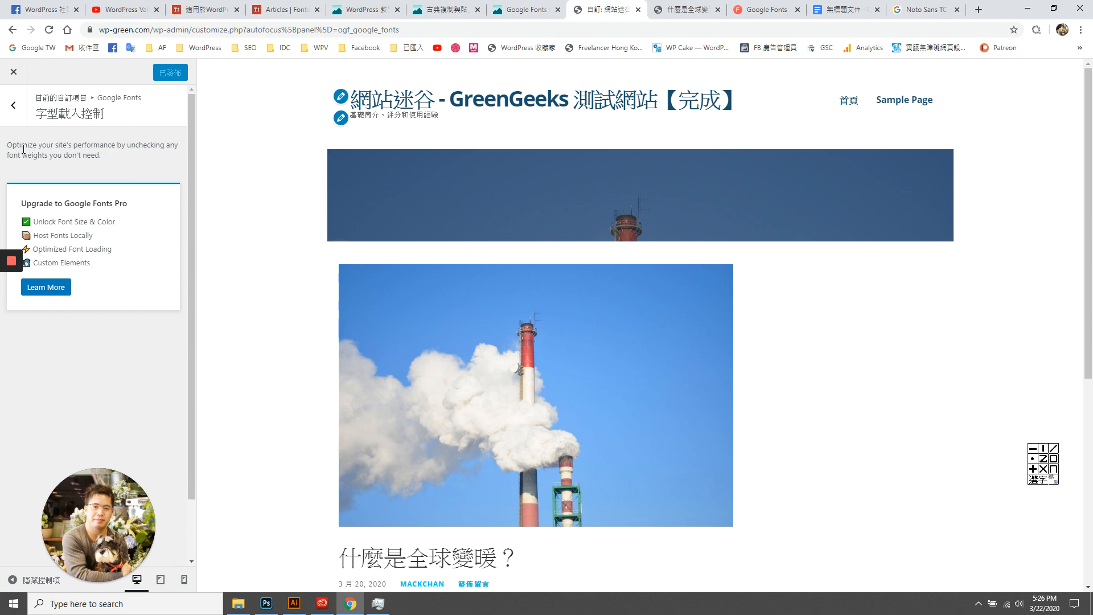
left_click_drag(8, 146, 148, 164)
left_click(149, 163)
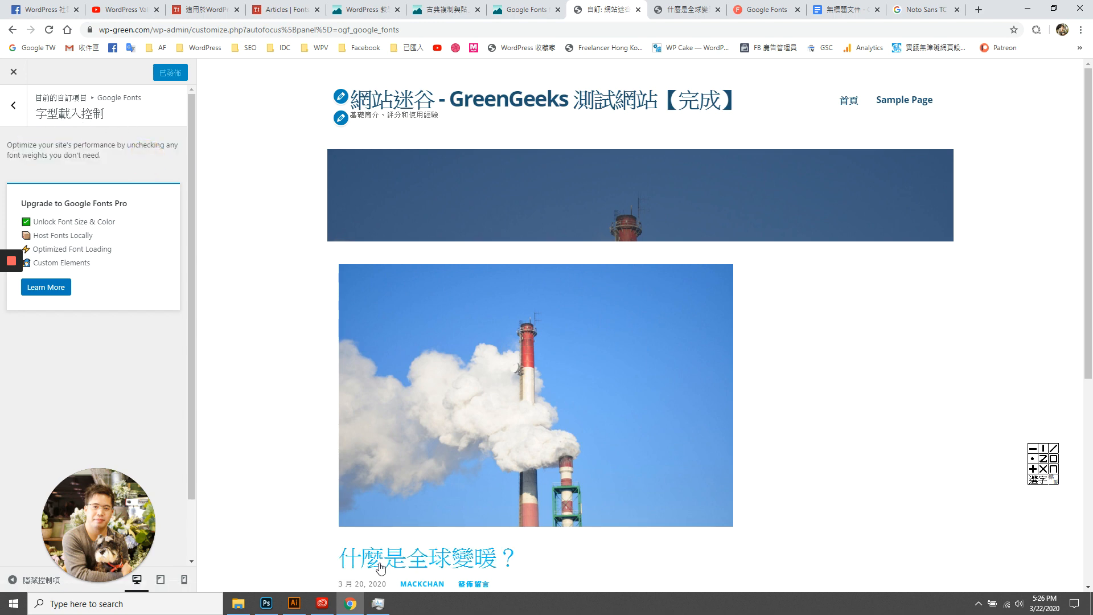
left_click(358, 605)
left_click(360, 605)
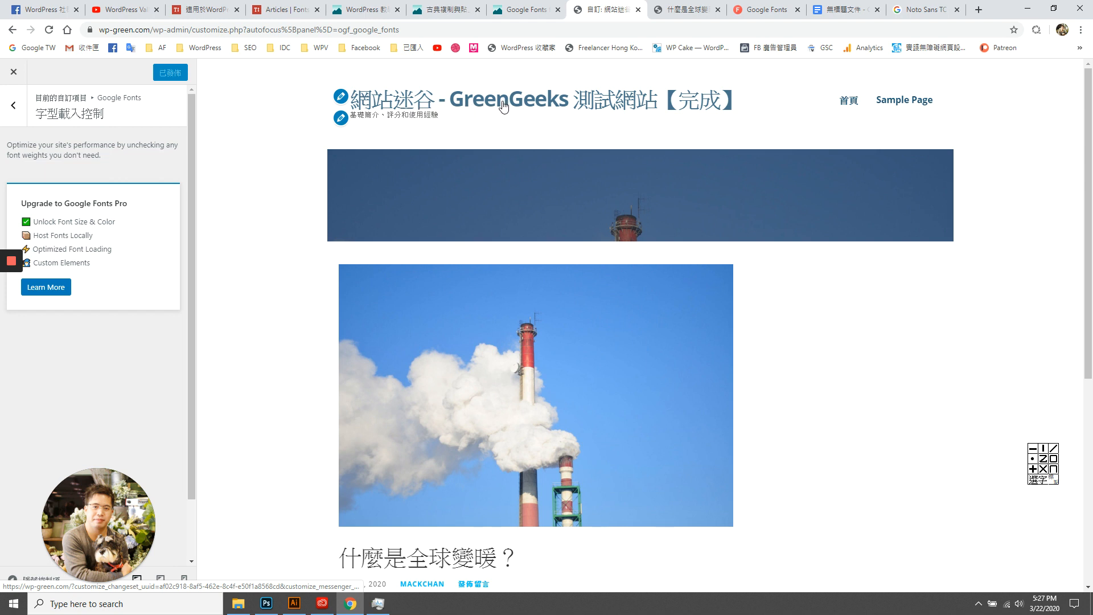
Examine the 進階設定 and 基本設定 sections of the Google Fonts customizer settings.
left_click(21, 110)
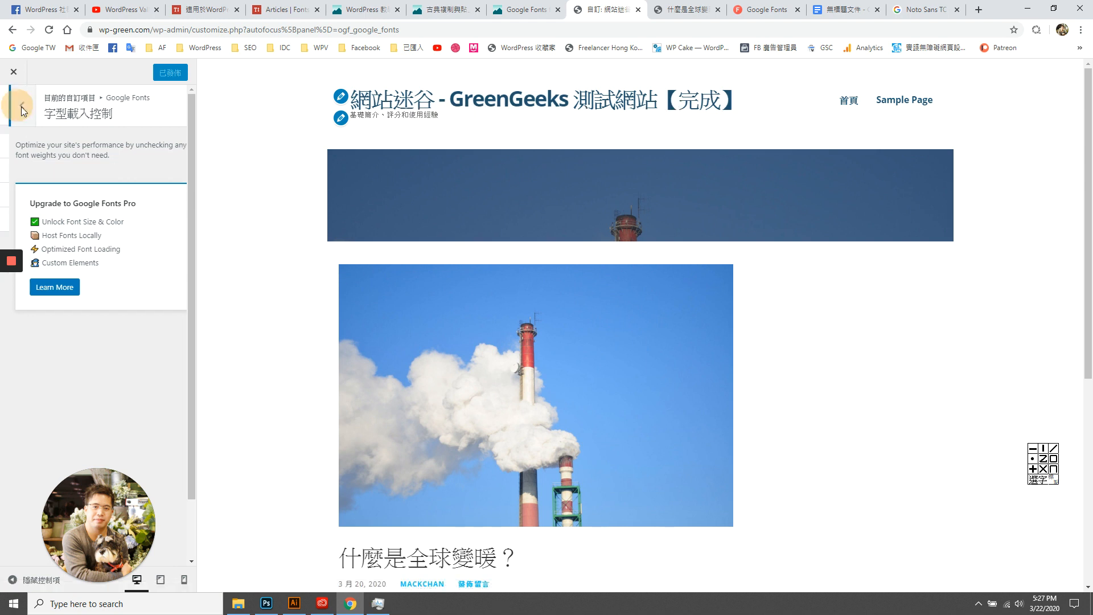
left_click(43, 172)
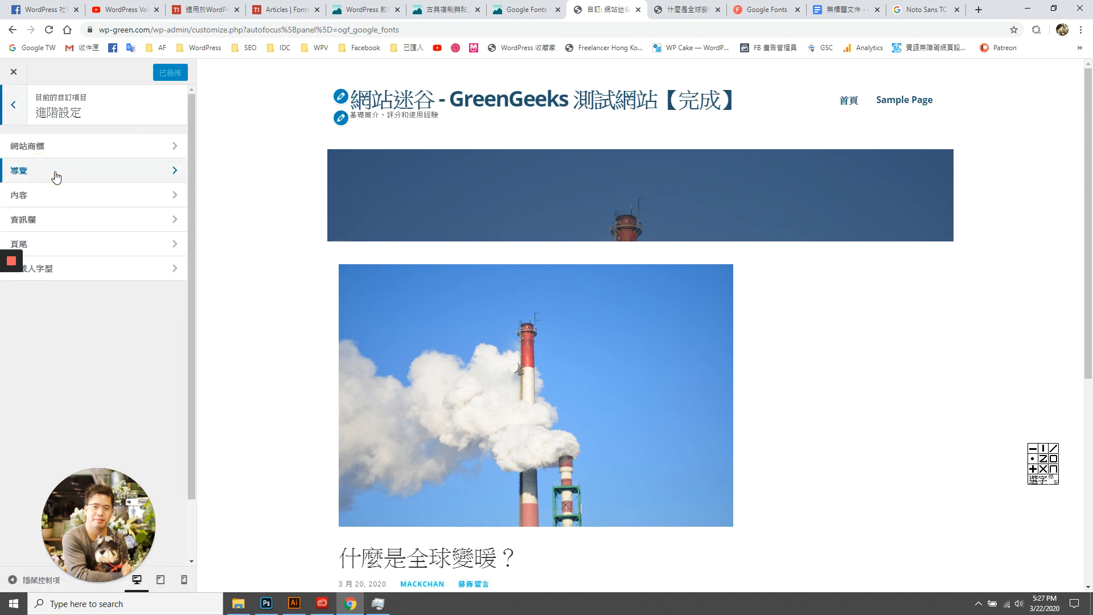
left_click(19, 109)
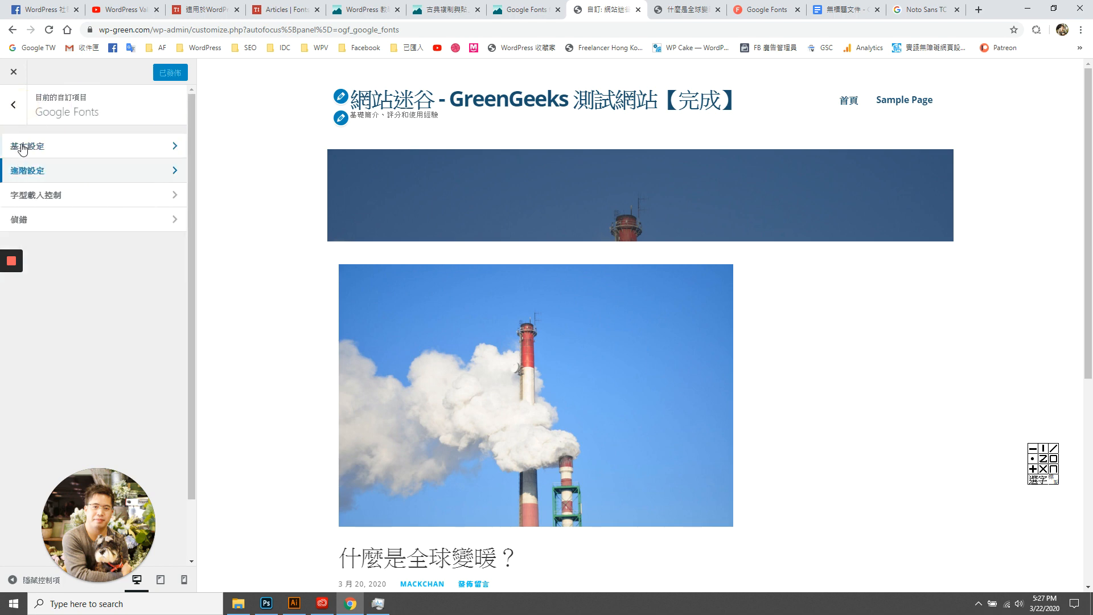
left_click(83, 150)
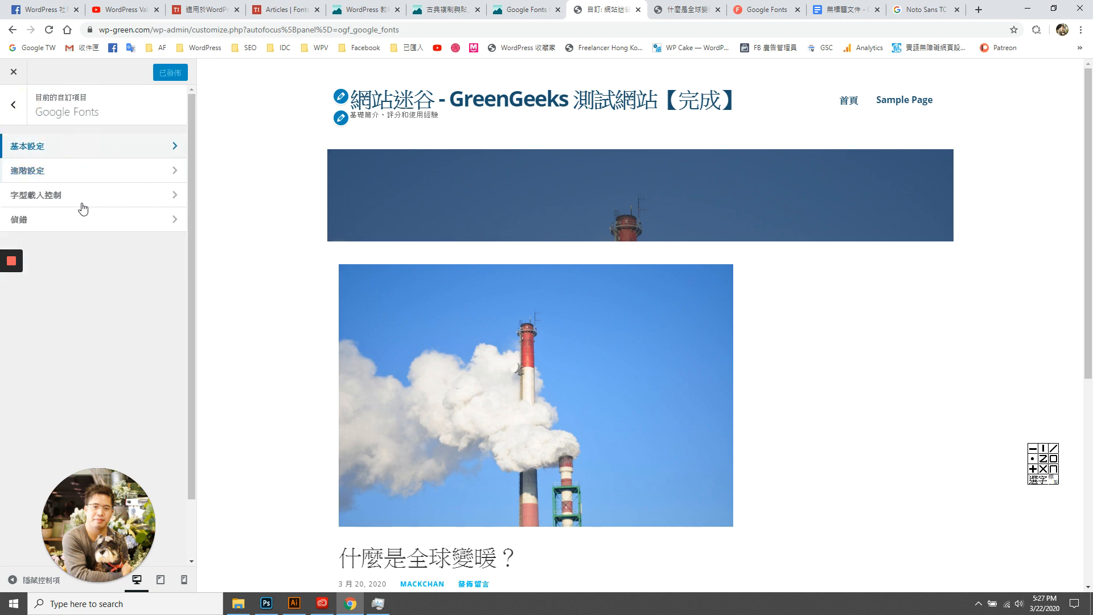
Switch to the Google Fonts catalogue and view the fonts at its beginning.
left_click(916, 7)
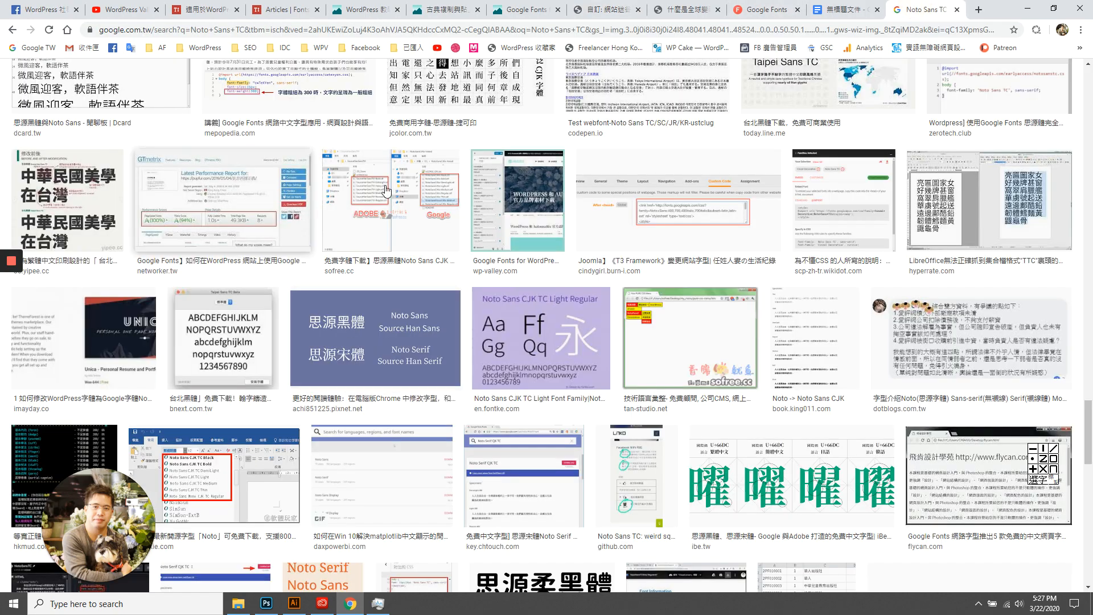
left_click(767, 10)
scroll(350, 263, "up", 10)
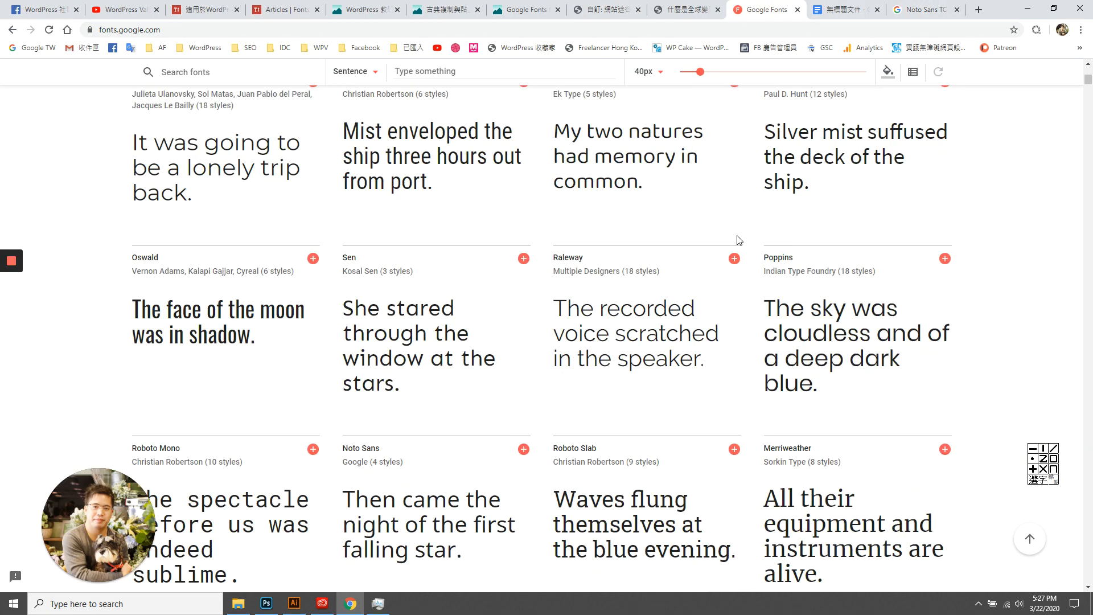
scroll(317, 254, "up", 10)
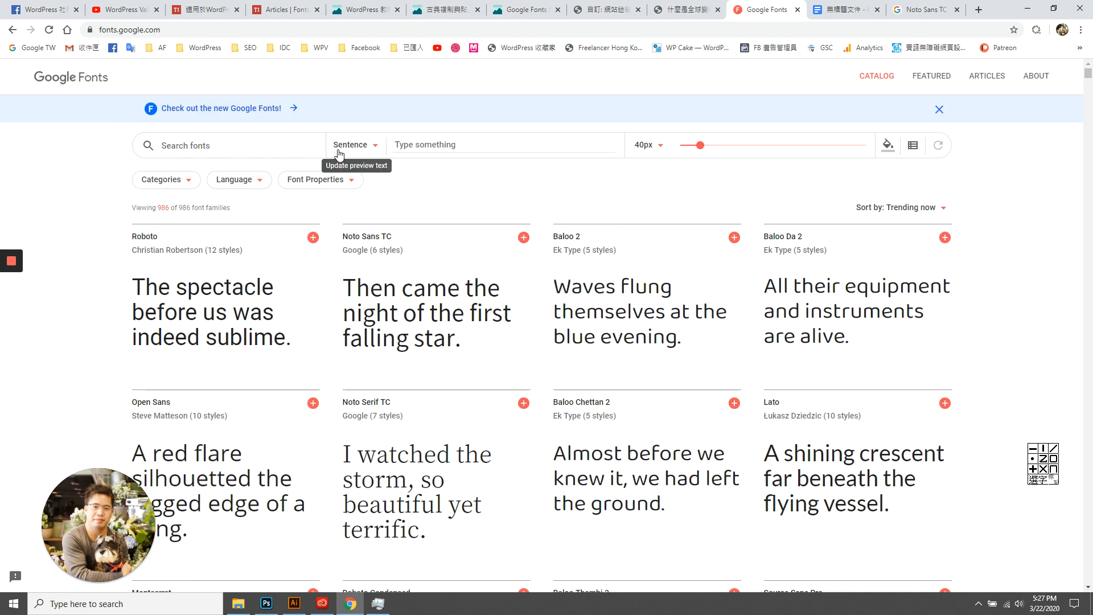
Copy the font name Noto Sans TC from the query of the Google image search tab.
left_click(932, 5)
scroll(1089, 191, "up", 10)
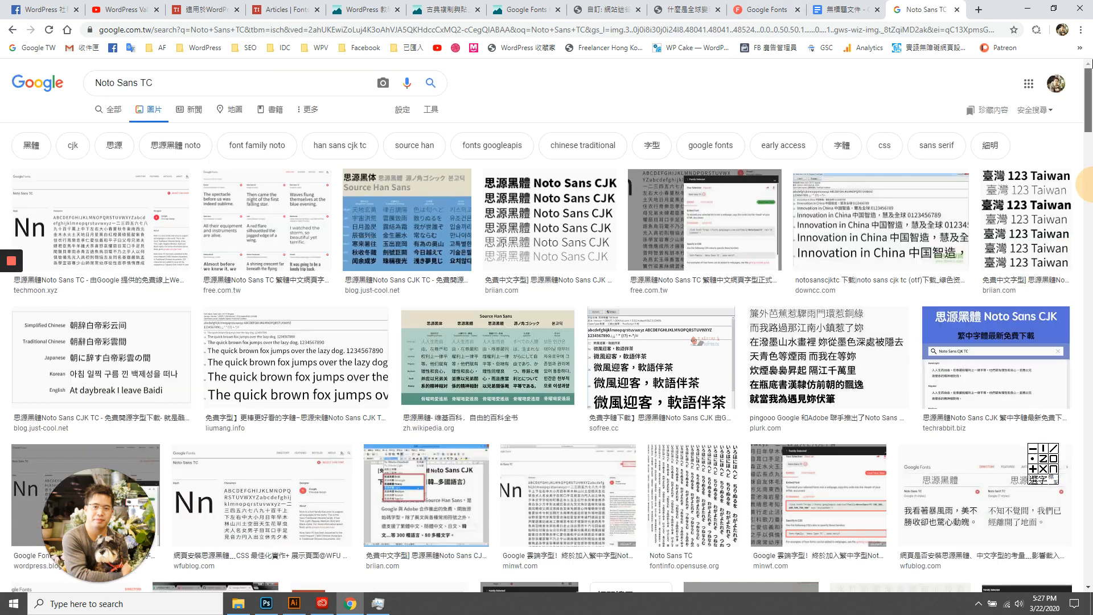
left_click_drag(178, 83, 87, 81)
key("ctrl+c")
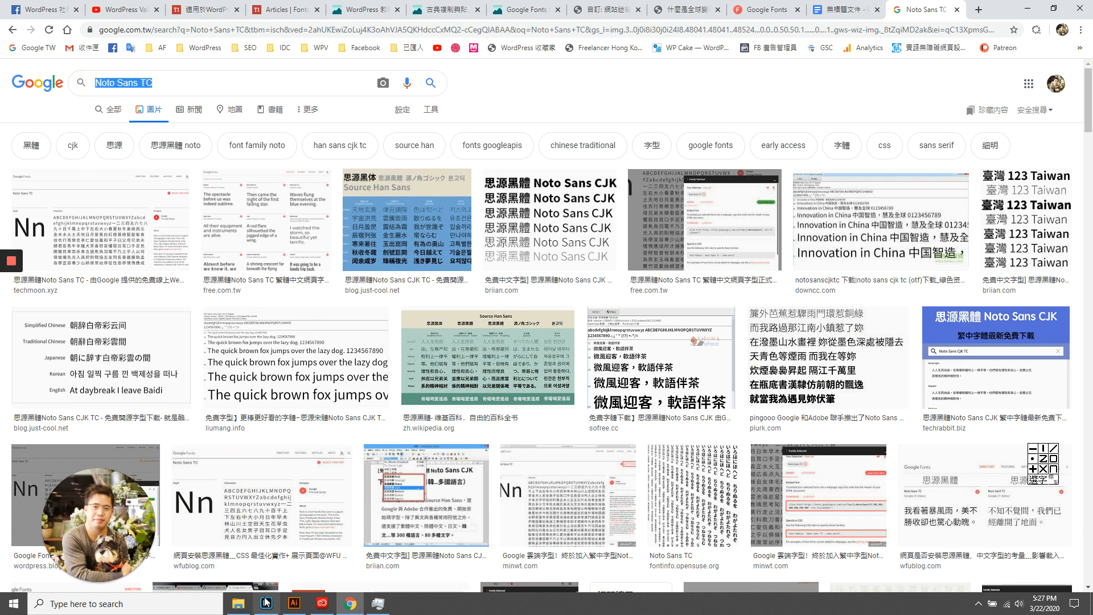
Open Notepad and paste the font name Noto Sans TC below some blank lines in a new document.
left_click(5, 606)
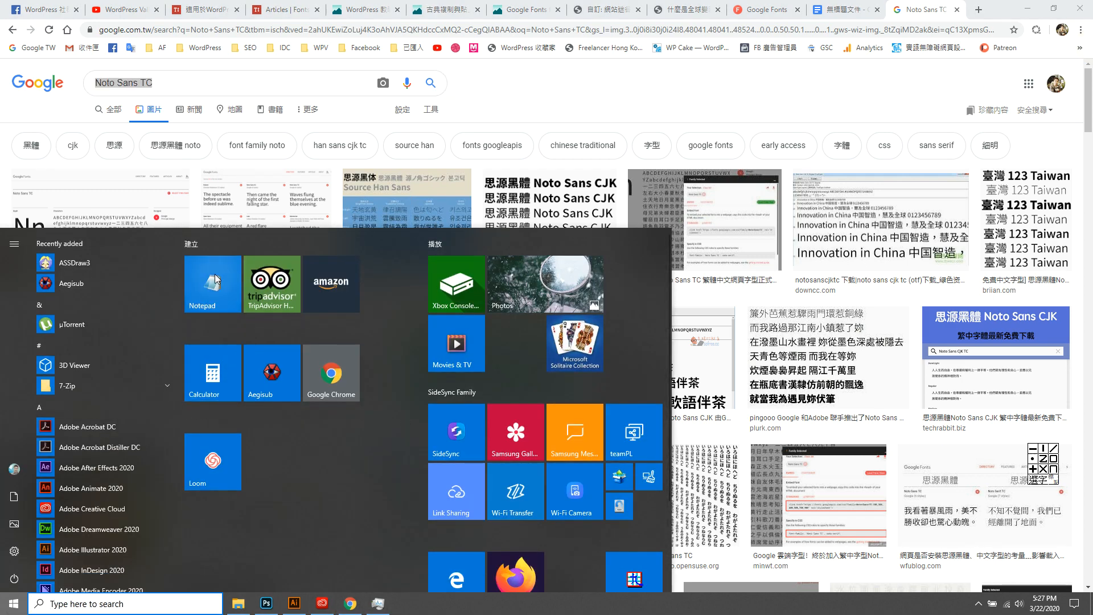
left_click(212, 282)
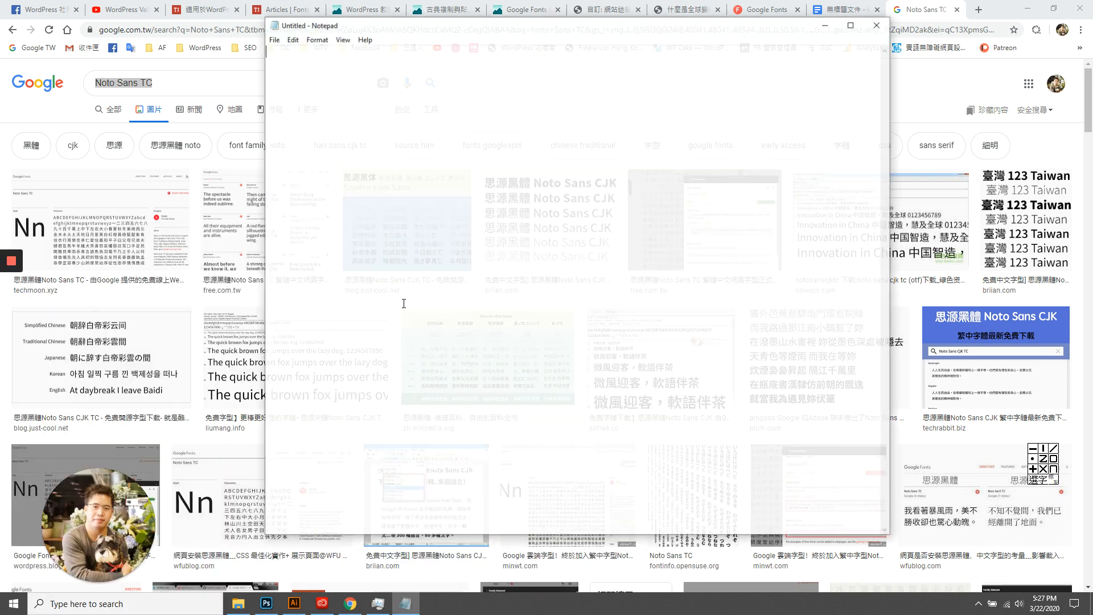
left_click(439, 190)
key("Return")
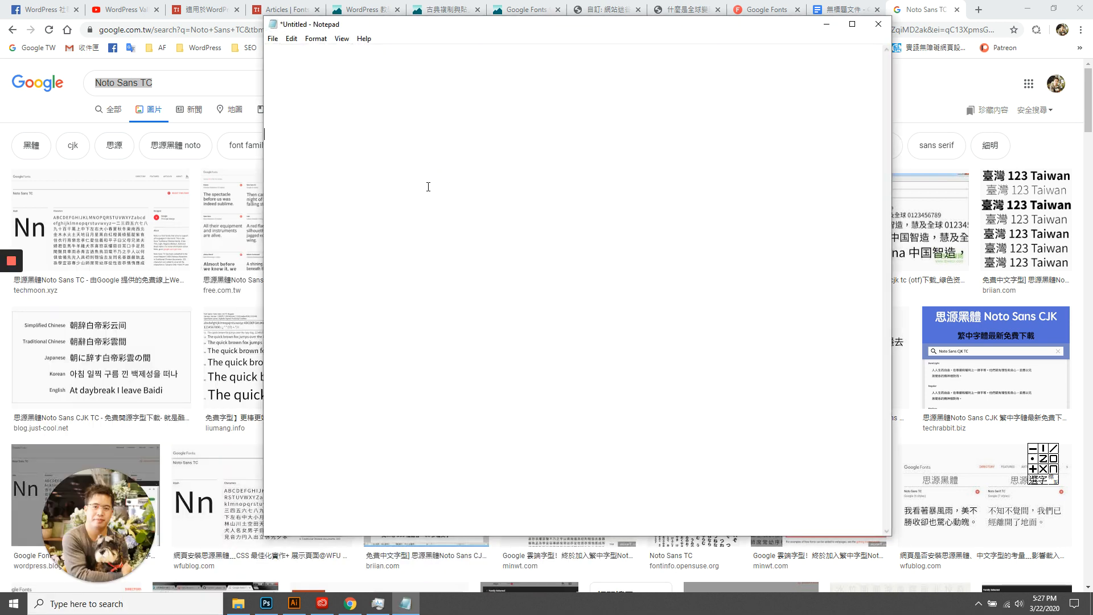
key("ctrl+v")
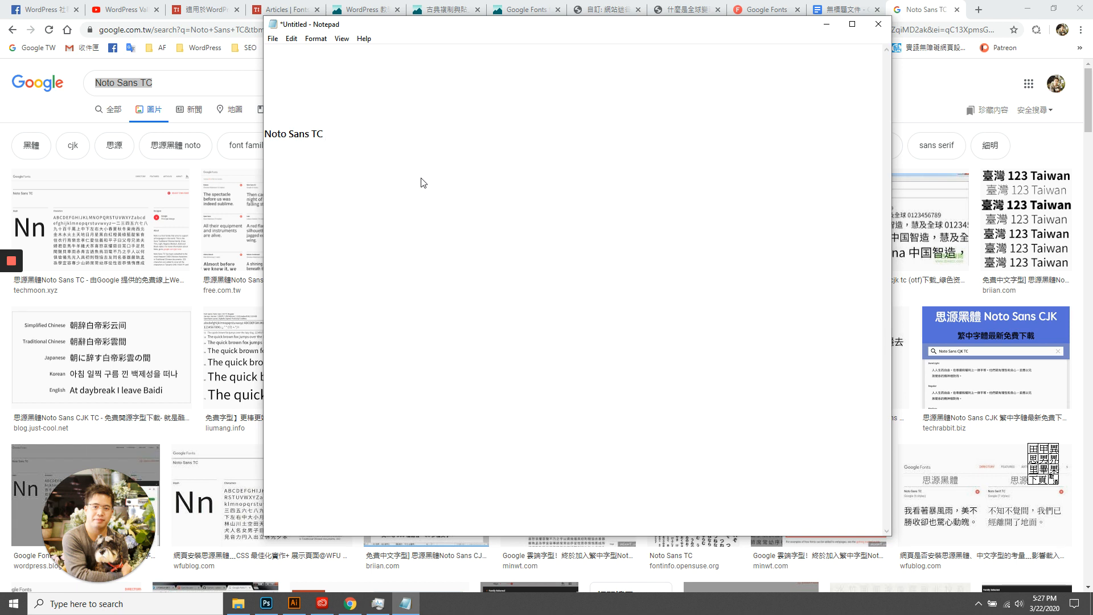
Add the Chinese font name 思源黑體 after Noto Sans TC in the note.
type("思")
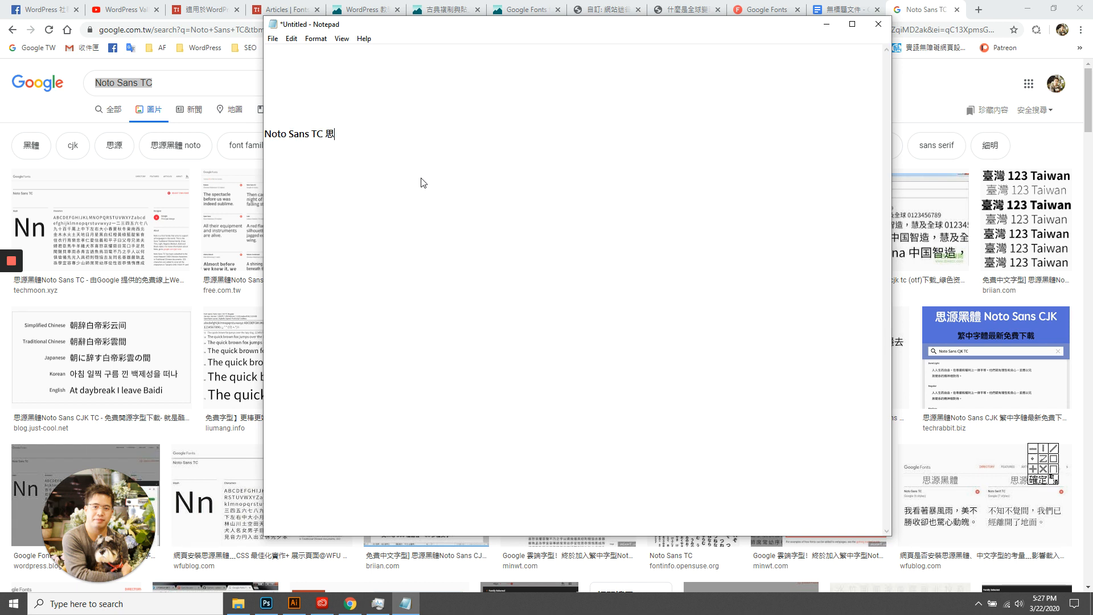
type("源黑體")
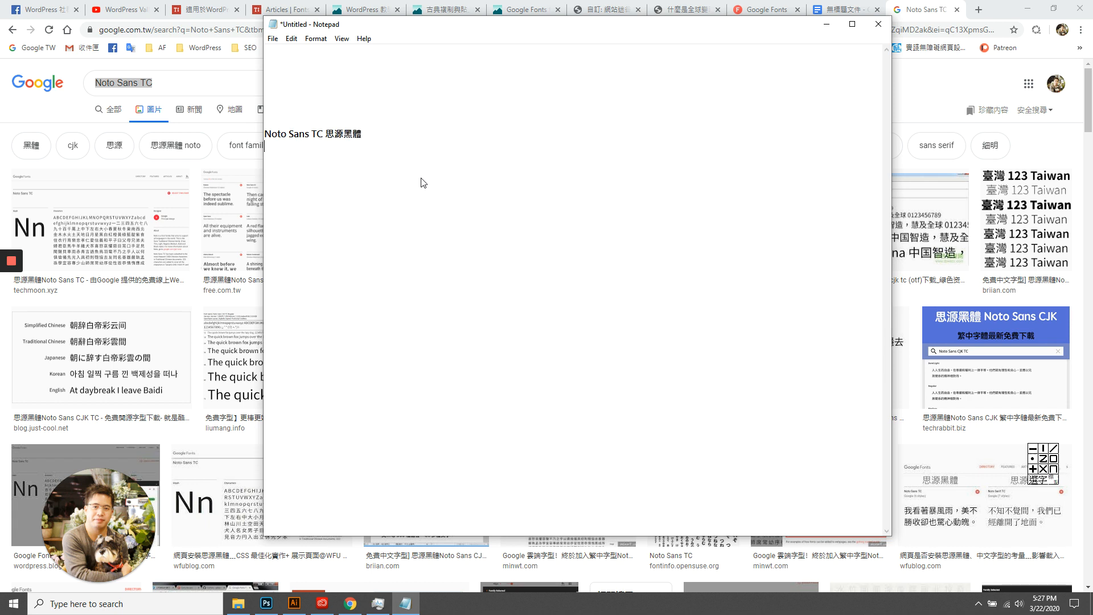
Switch to the Google Fonts catalogue and filter the fonts by the language Chinese (Traditional).
left_click(13, 30)
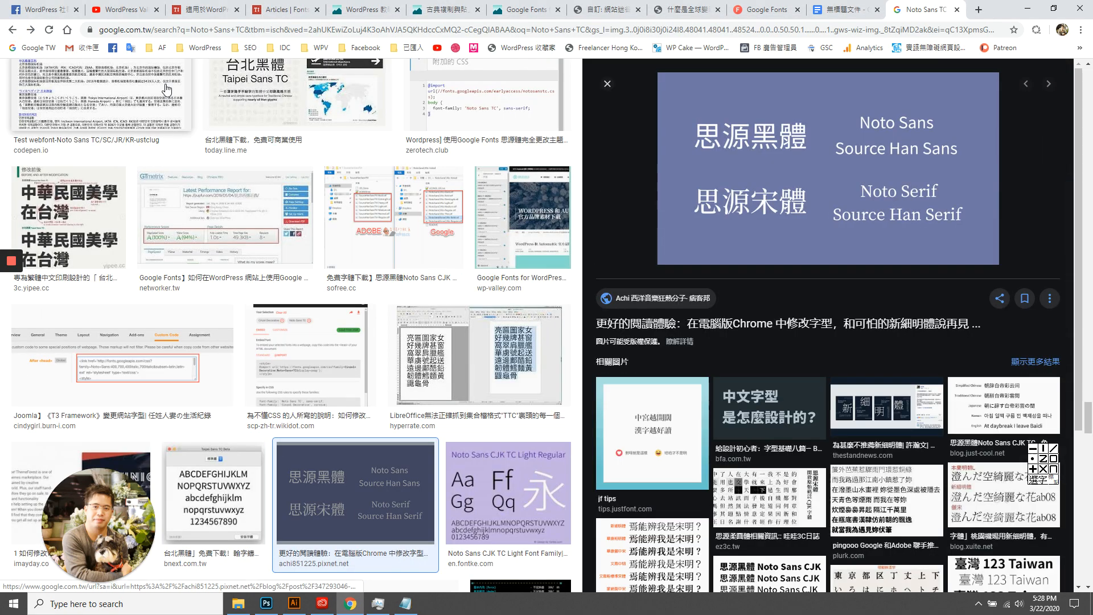
scroll(166, 90, "up", 5)
left_click_drag(1088, 402, 1084, 82)
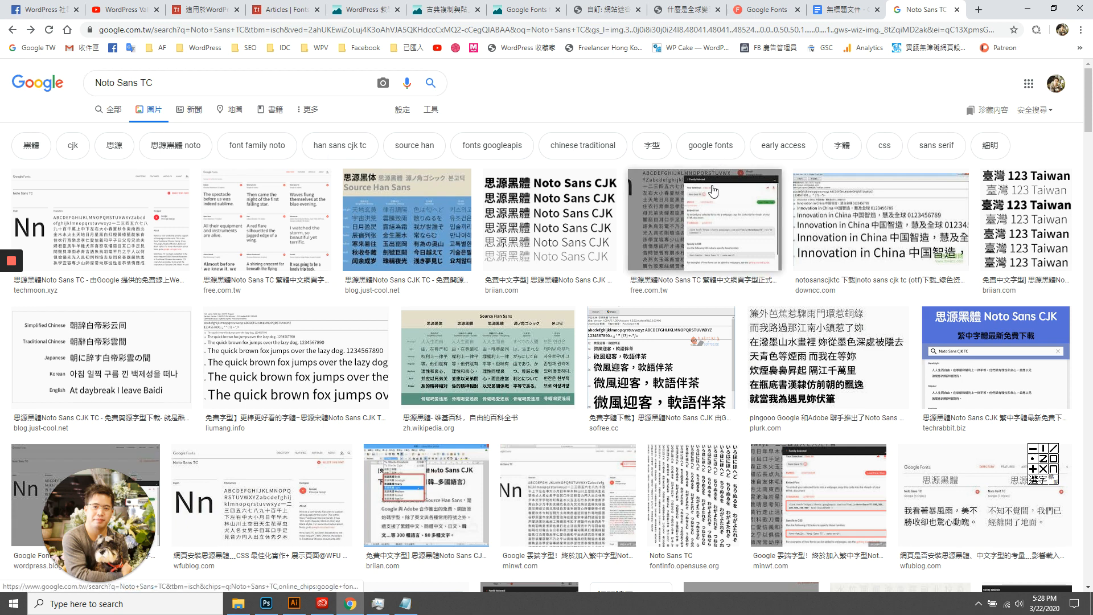
left_click(757, 7)
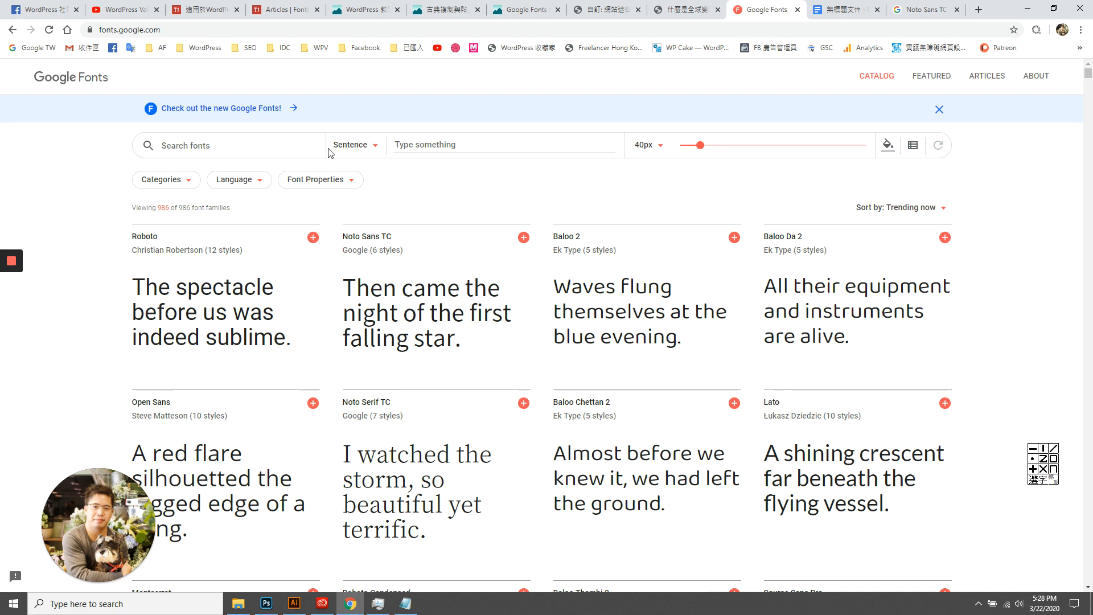
left_click(252, 181)
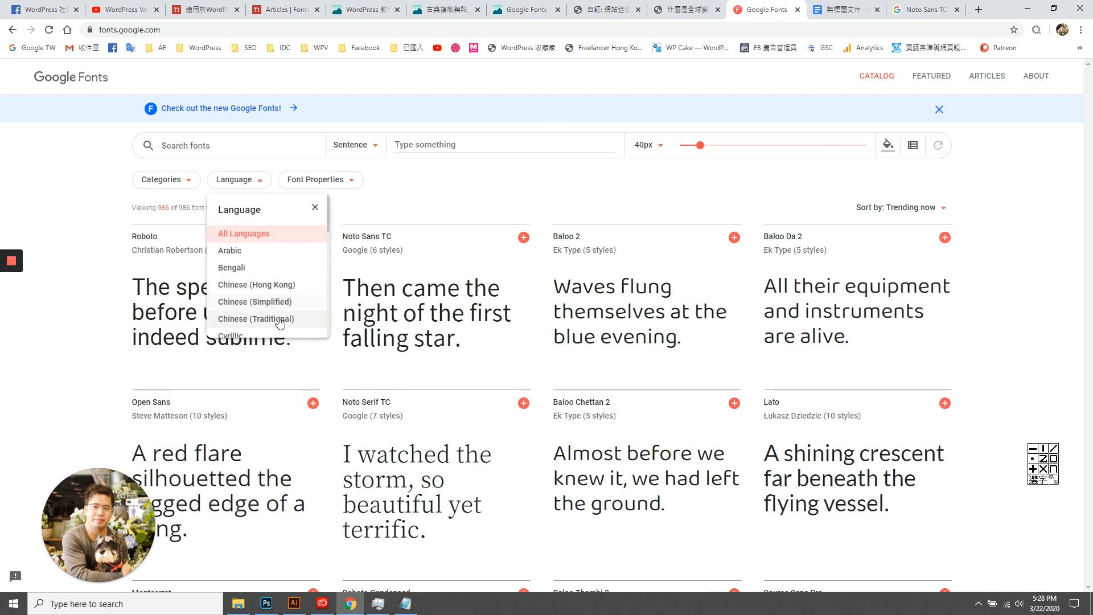
left_click(274, 318)
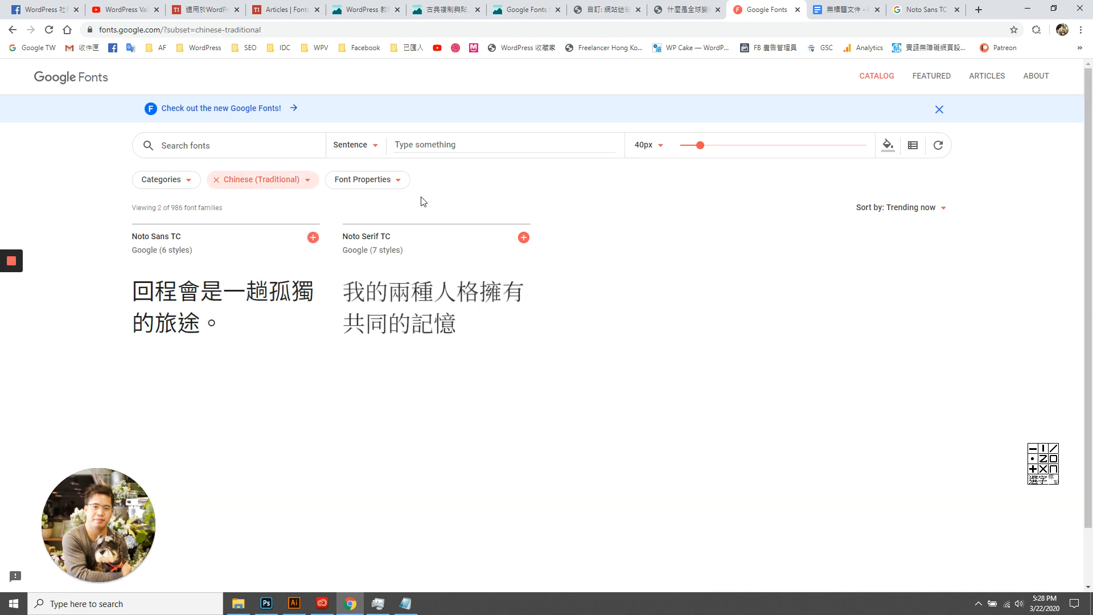
Bring up Notepad beside the listed fonts and copy the name Noto Sans TC onto the line below.
left_click(405, 603)
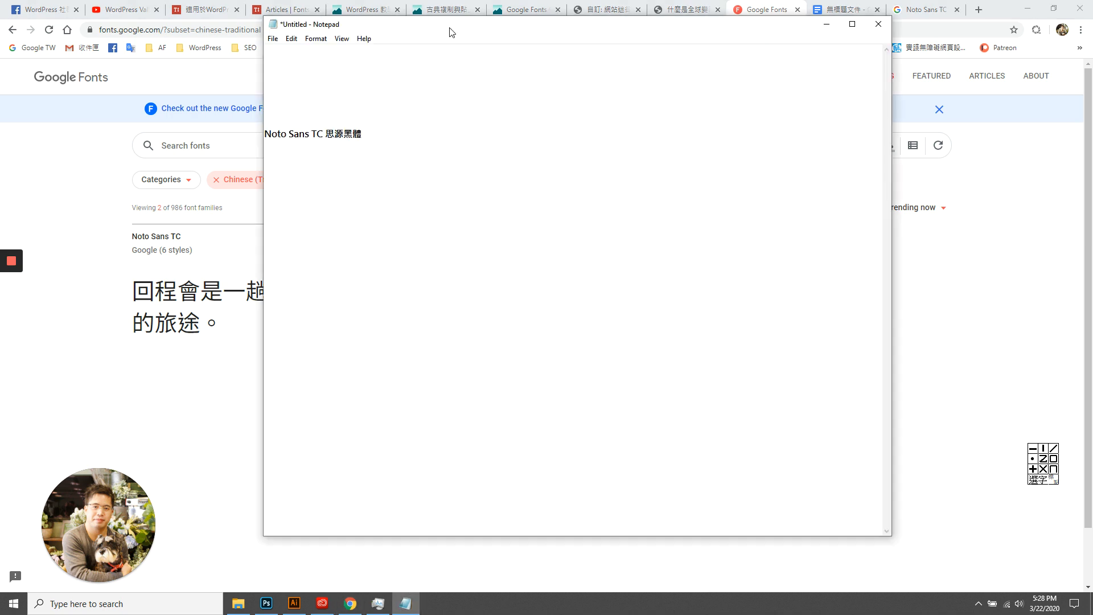
left_click_drag(450, 31, 745, 53)
left_click_drag(625, 158, 562, 159)
key("ctrl+c")
left_click(576, 215)
key("ctrl+v")
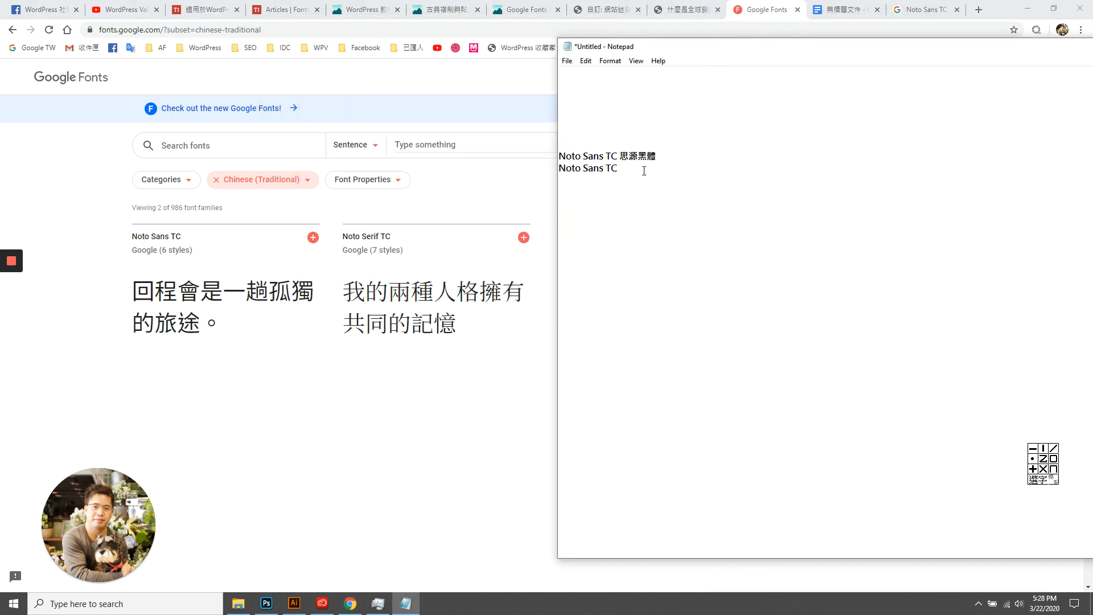
Insert blank lines between the two font names and change the second one to Noto Serif TC.
left_click(683, 156)
key("Return")
key("Return")
key("Return")
left_click(641, 206)
left_click(602, 207)
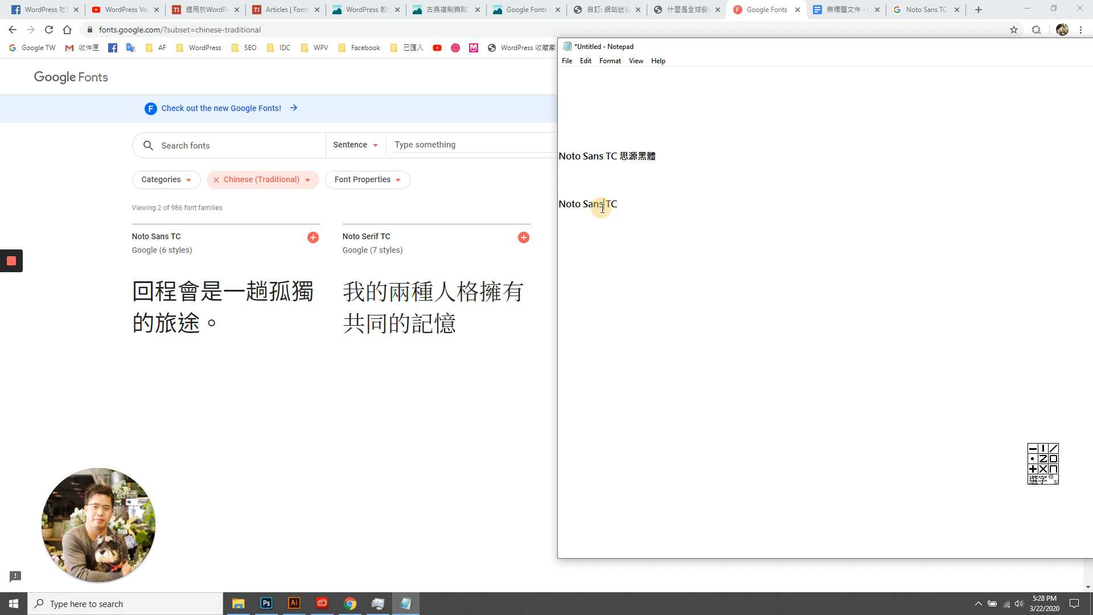
double_click(602, 208)
type("Serif")
Add the Chinese name 思源宋體 after Noto Serif TC by copying 思源黑體 and replacing 黑 with 宋.
left_click_drag(662, 156, 618, 156)
left_click(628, 204)
key("ctrl+v")
left_click_drag(636, 205, 649, 206)
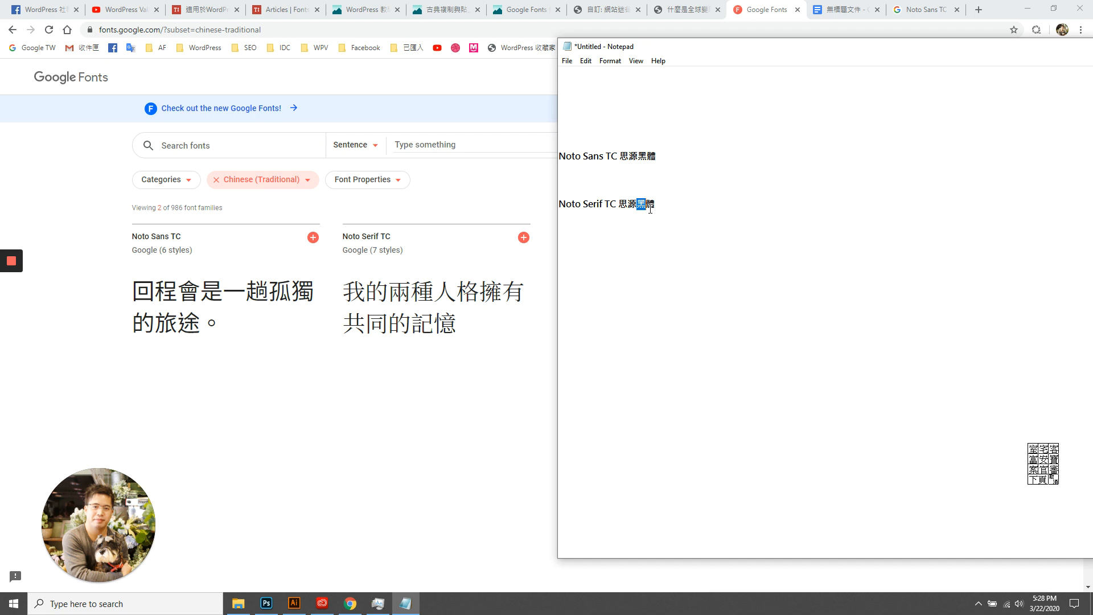
key("0")
key("6")
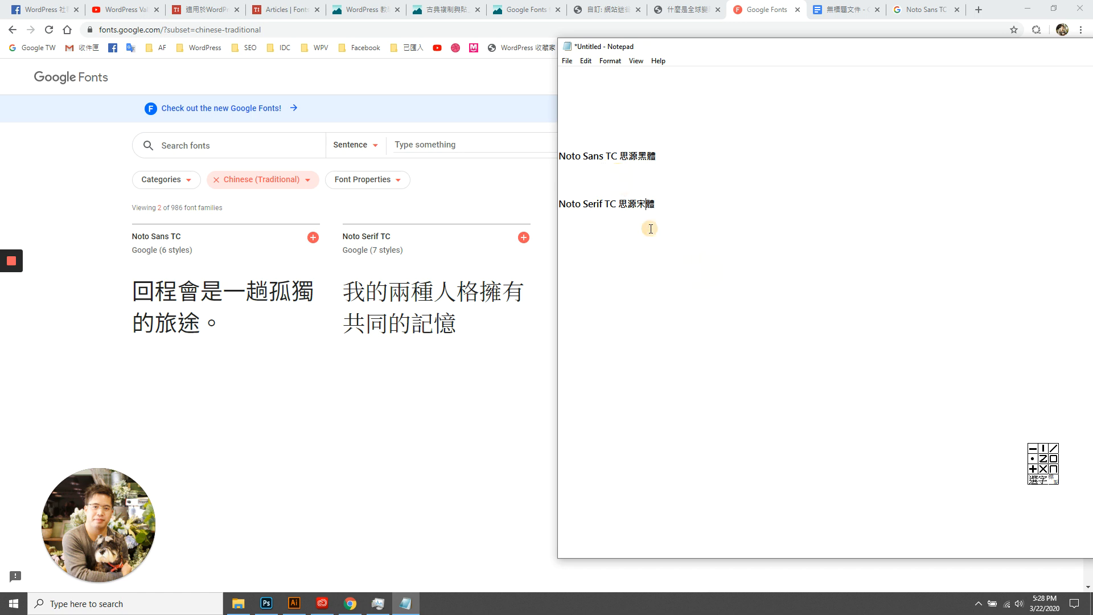
Return to the site customizer and examine the page preview and the 基本排版樣式 font family list.
left_click(484, 80)
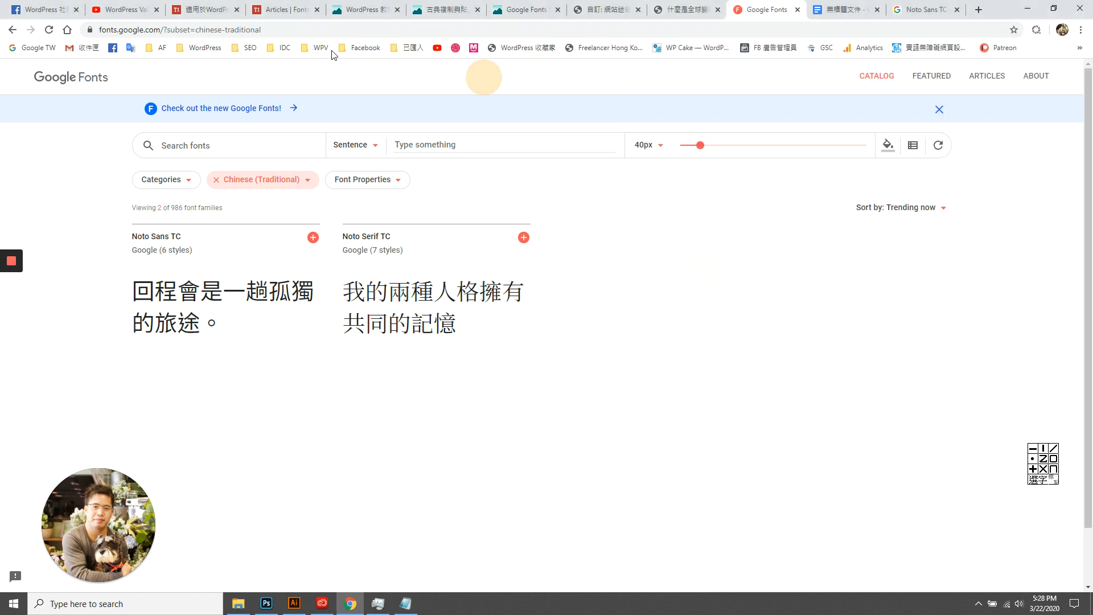
left_click(580, 8)
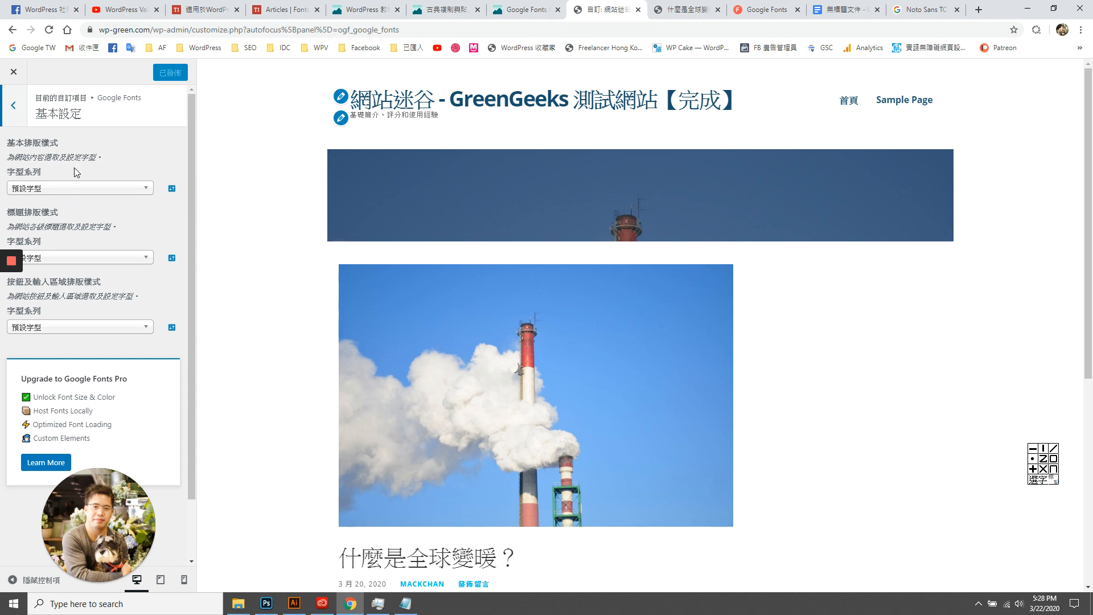
scroll(74, 167, "down", 1)
scroll(98, 195, "up", 1)
scroll(363, 474, "down", 2)
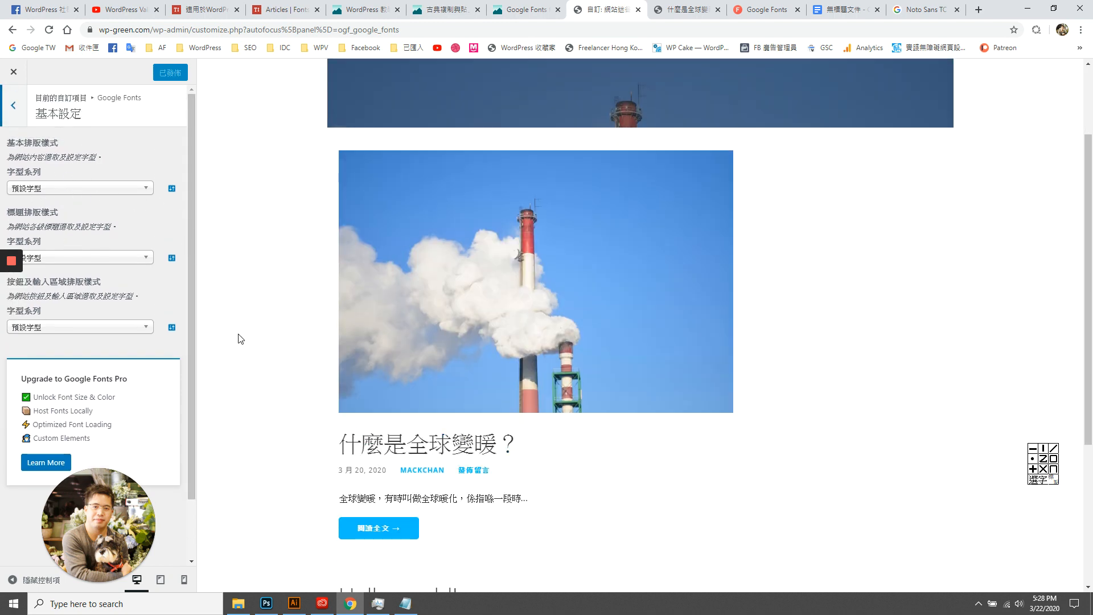
scroll(236, 339, "up", 1)
left_click(135, 189)
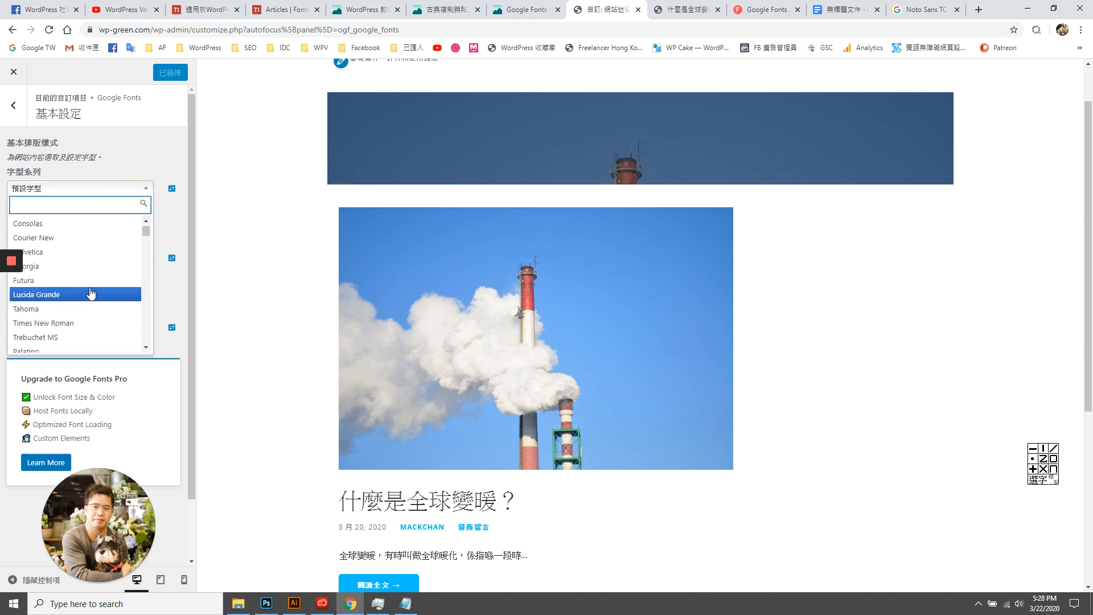
scroll(141, 233, "down", 2)
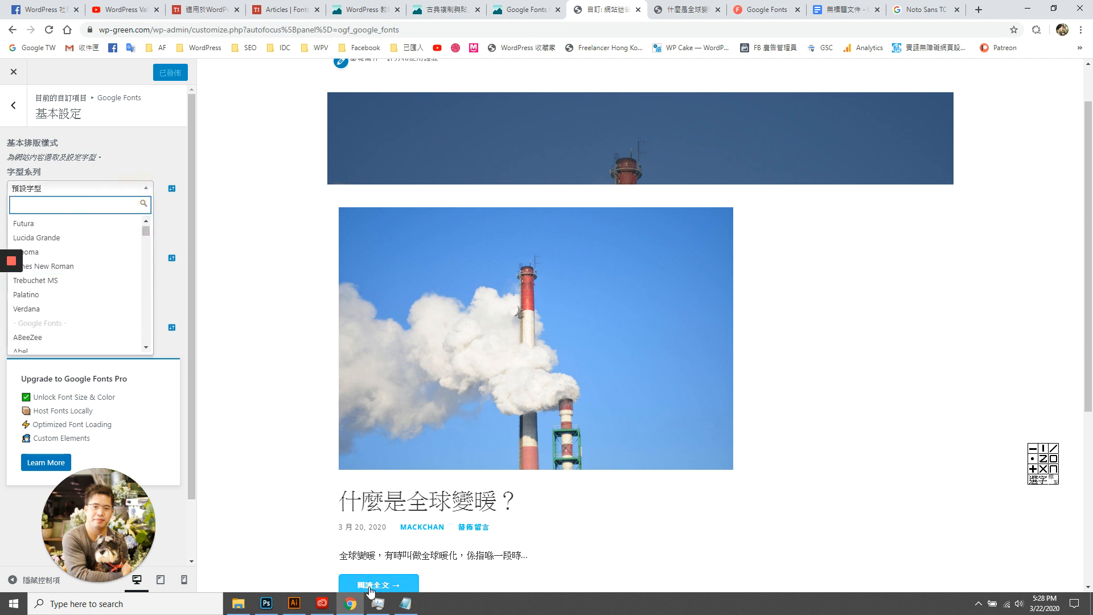
Check the font names noted in Notepad and set the 基本排版樣式 font family to Noto Sans TC.
left_click(405, 603)
left_click_drag(657, 48, 323, 78)
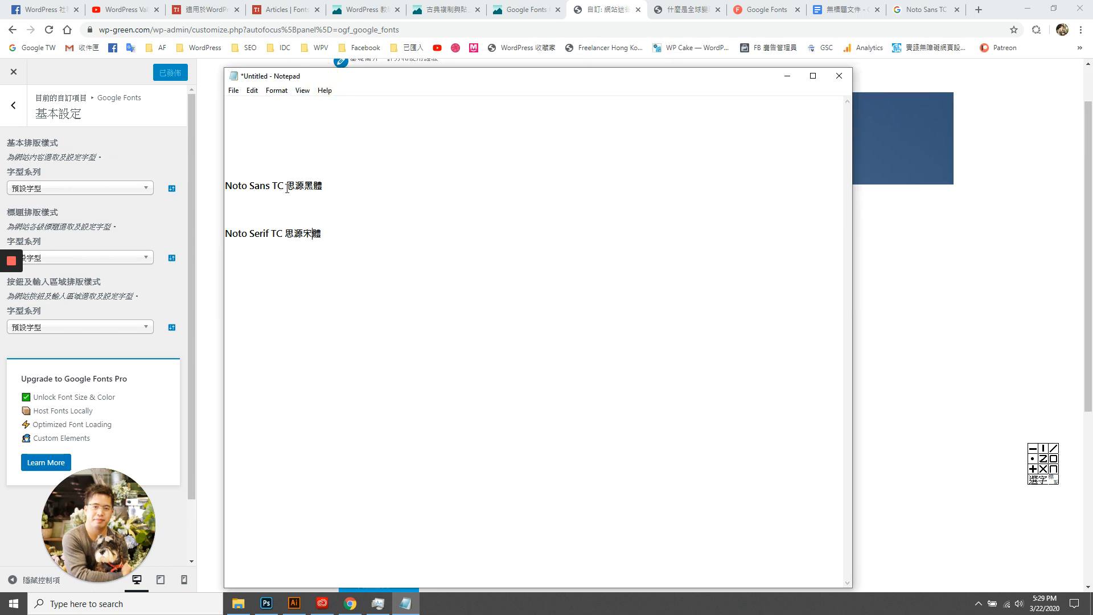
left_click(134, 188)
left_click(71, 206)
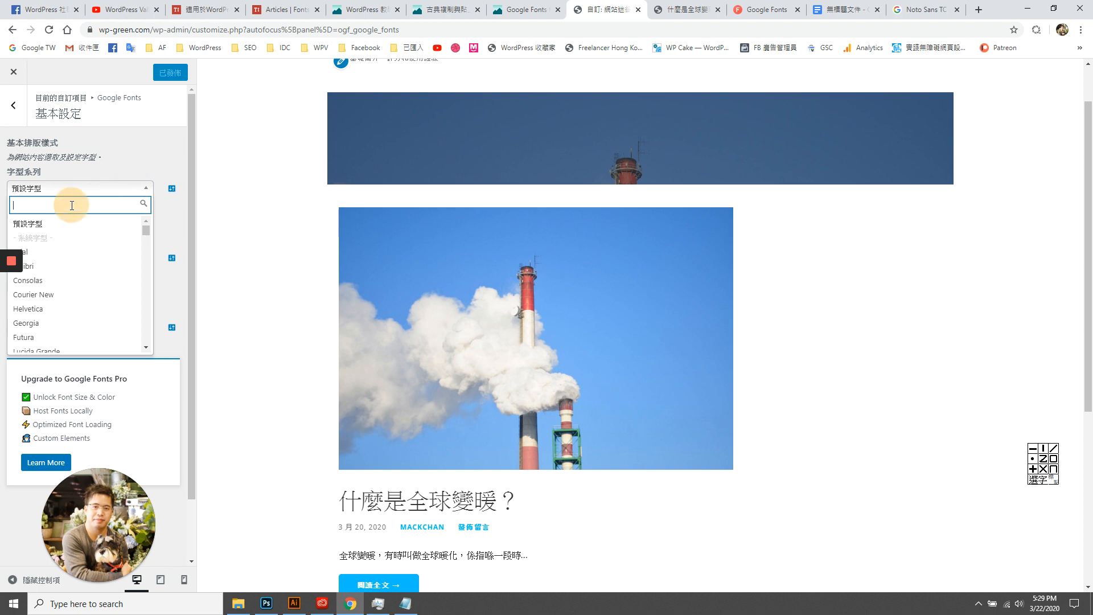
type("noto")
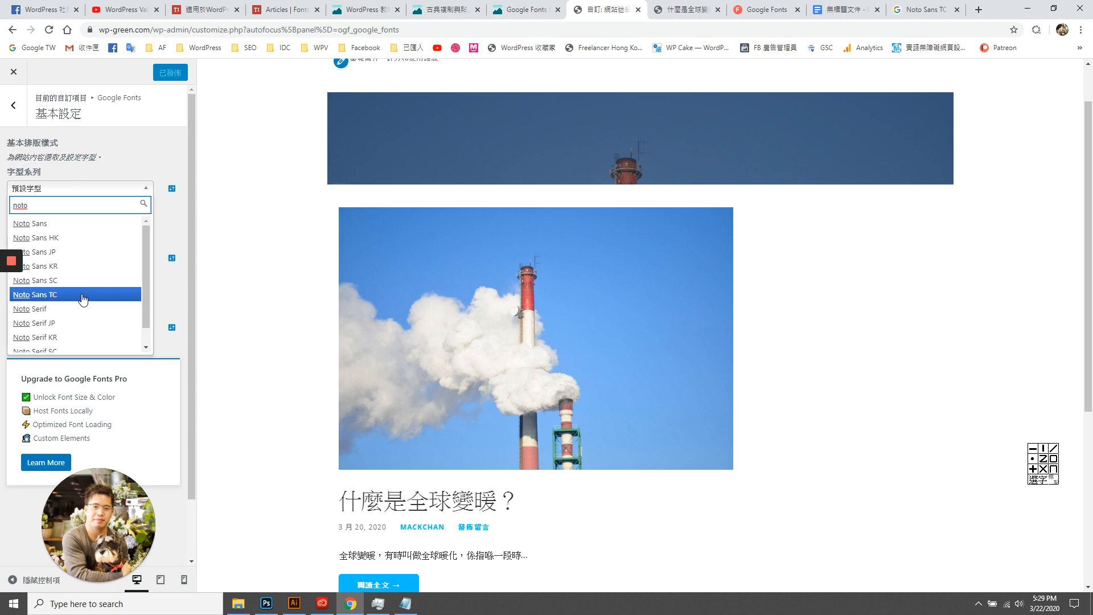
left_click(63, 295)
Open the post 什麼是全球變暖？ in the preview and examine the font of its body text.
scroll(320, 388, "down", 3)
scroll(325, 405, "down", 3)
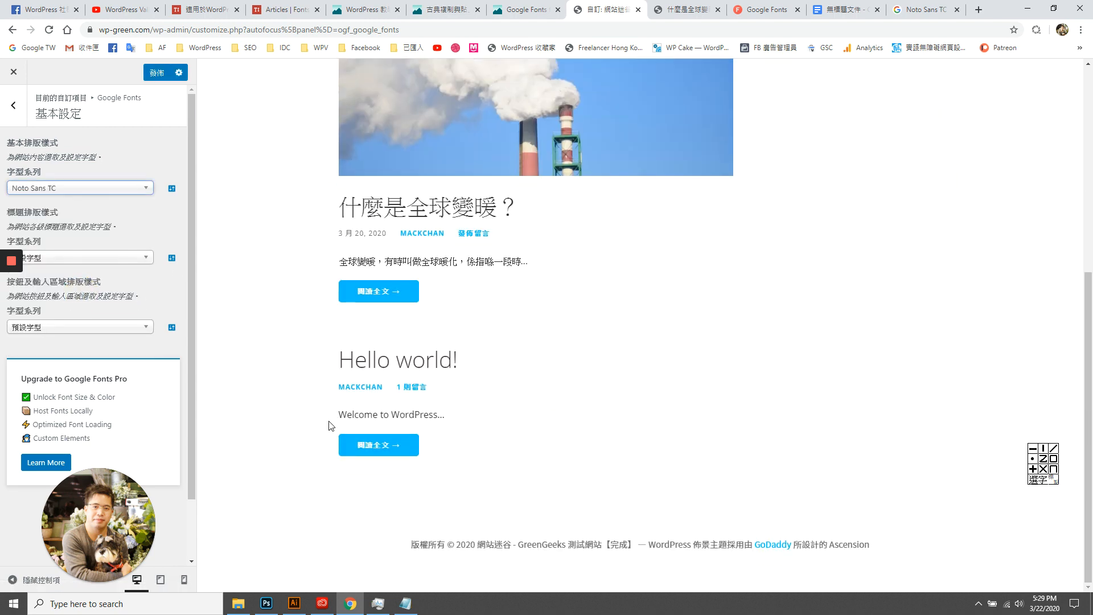
left_click(408, 211)
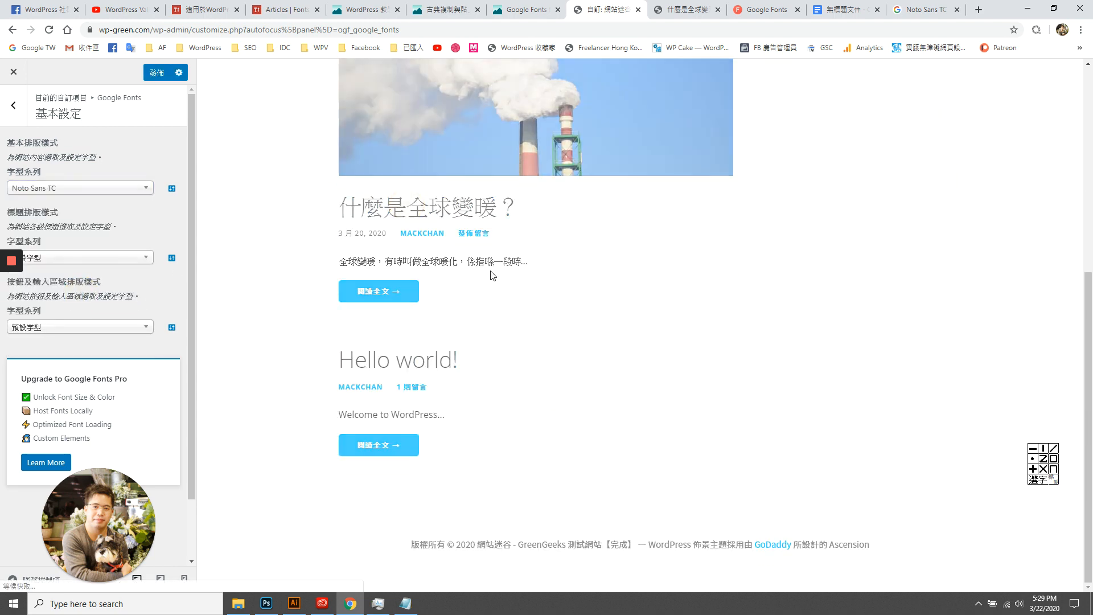
scroll(324, 234, "down", 8)
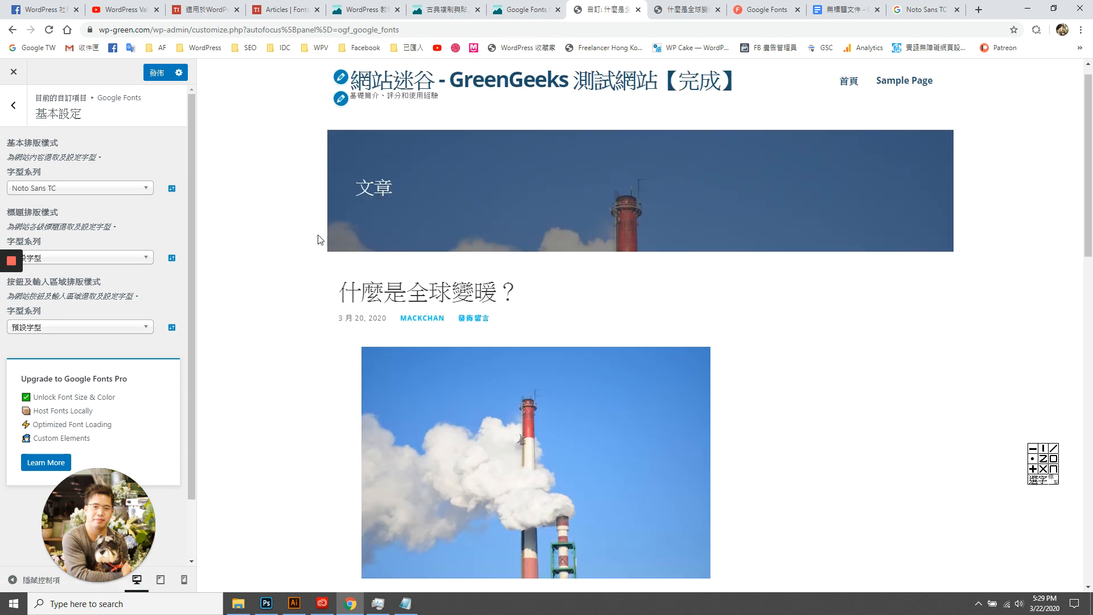
left_click_drag(379, 205, 540, 205)
left_click(512, 220)
Expand the extra font options of 基本排版樣式 and set 字型粗細 to 中等.
left_click(171, 188)
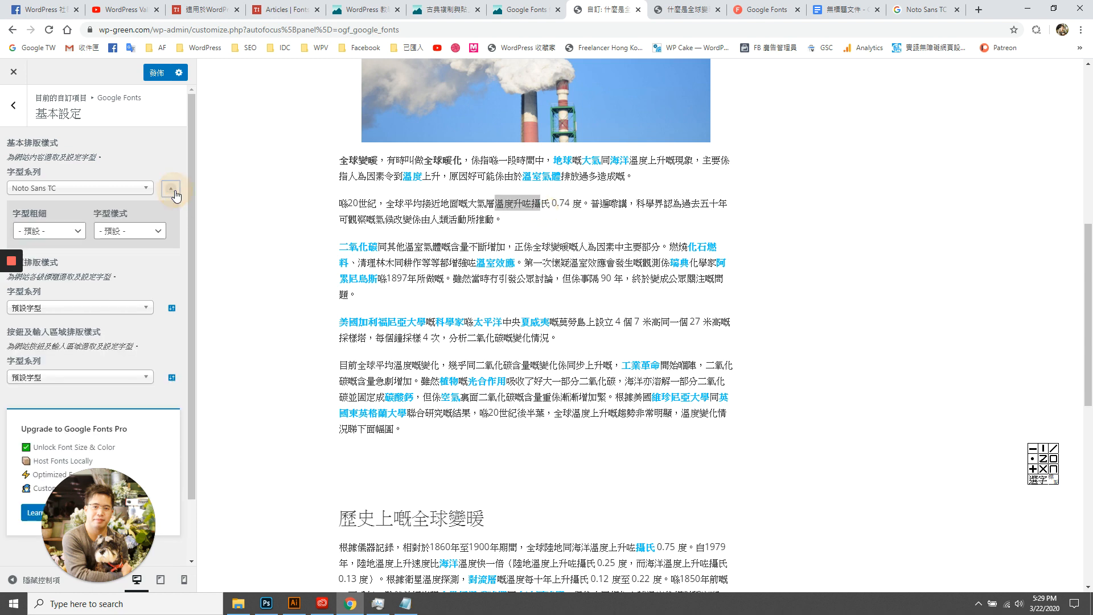
left_click(75, 233)
left_click(66, 300)
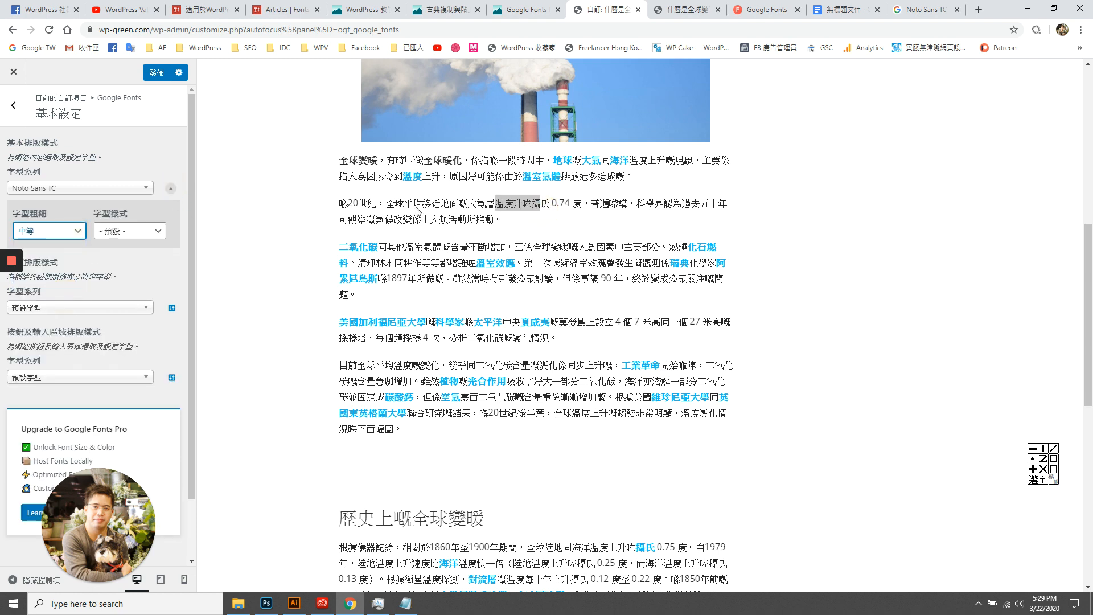
View the 字型樣式 and 字型粗細 choices of 基本排版樣式 and collapse its extra font options.
left_click(137, 236)
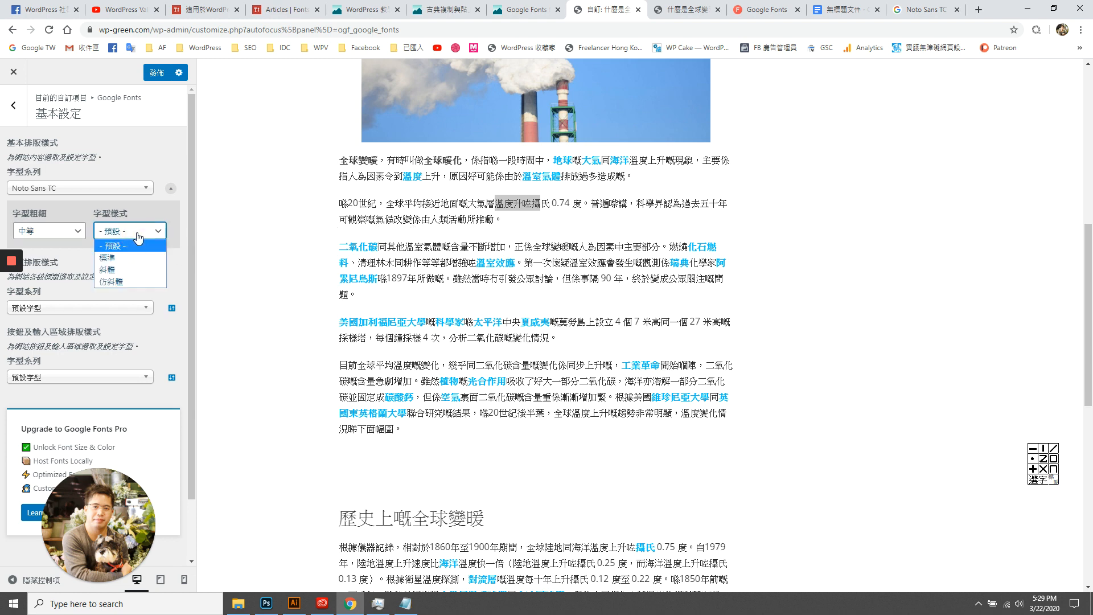
left_click(137, 235)
left_click(64, 233)
left_click(63, 236)
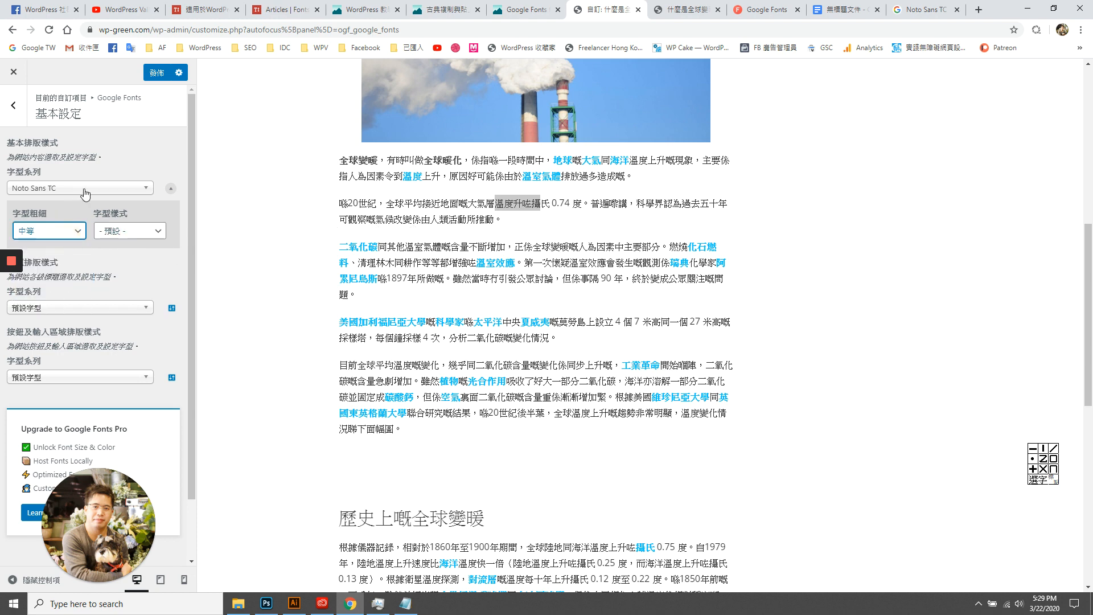
left_click(171, 190)
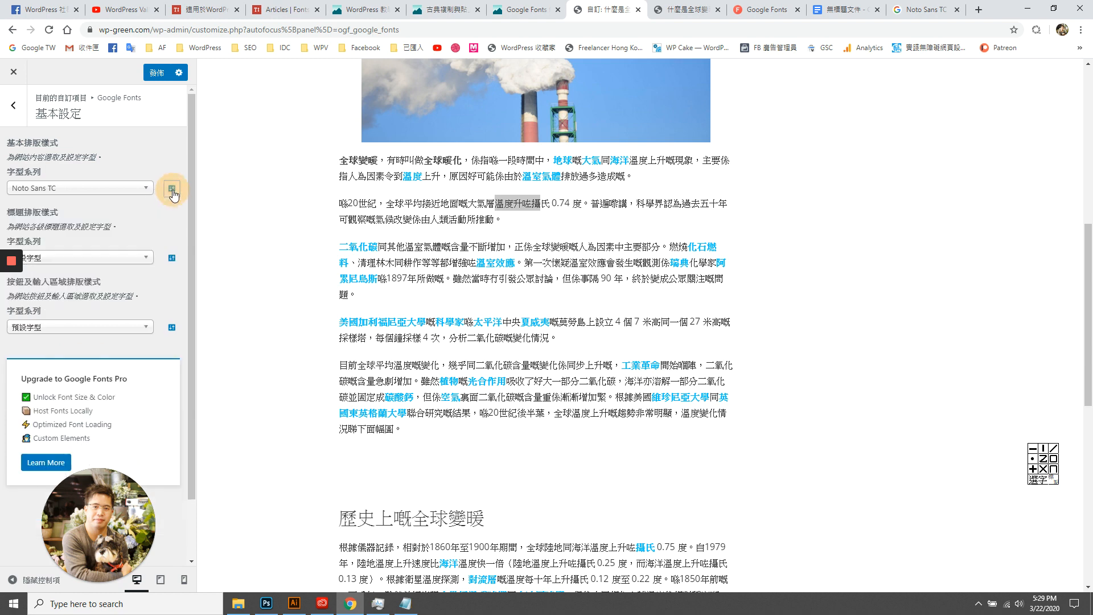
Set the 標題排版樣式 font family to Noto Sans TC and check the headings in the preview.
left_click(118, 260)
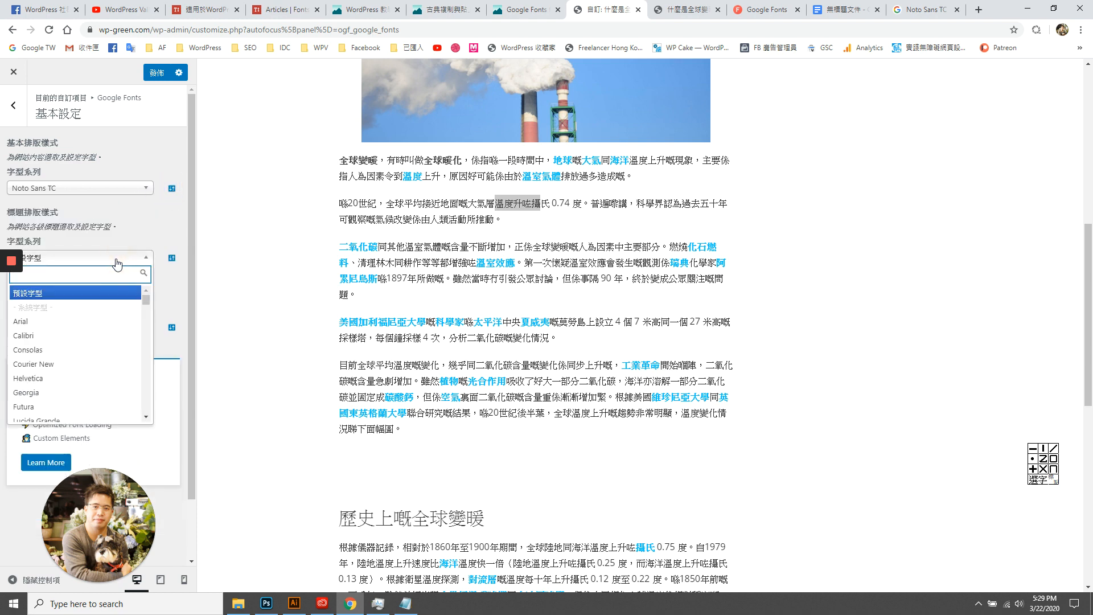
type("noto")
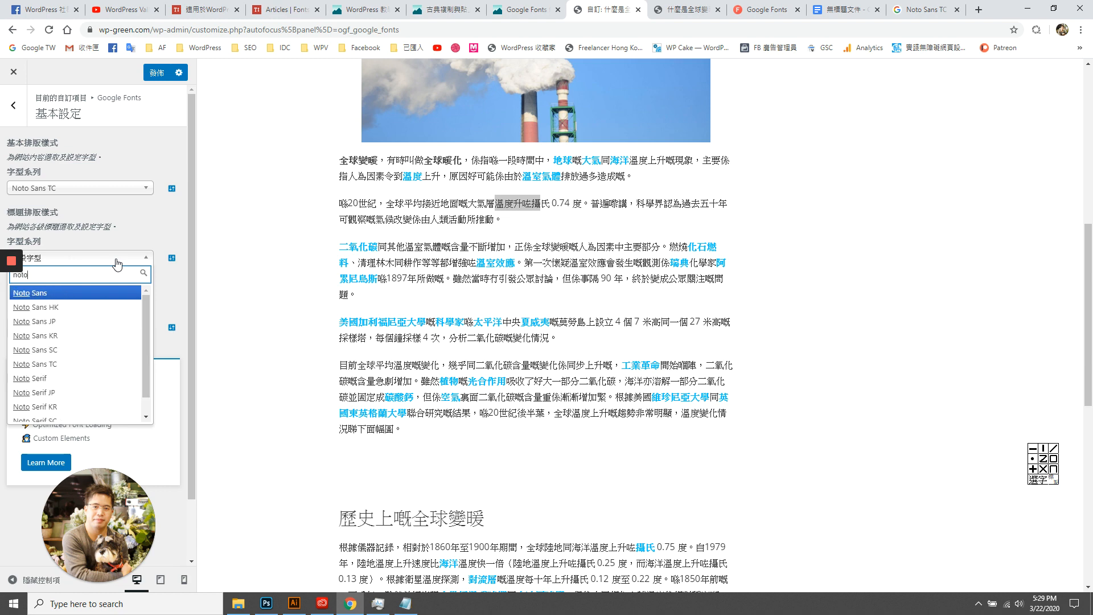
left_click(40, 367)
scroll(367, 517, "down", 2)
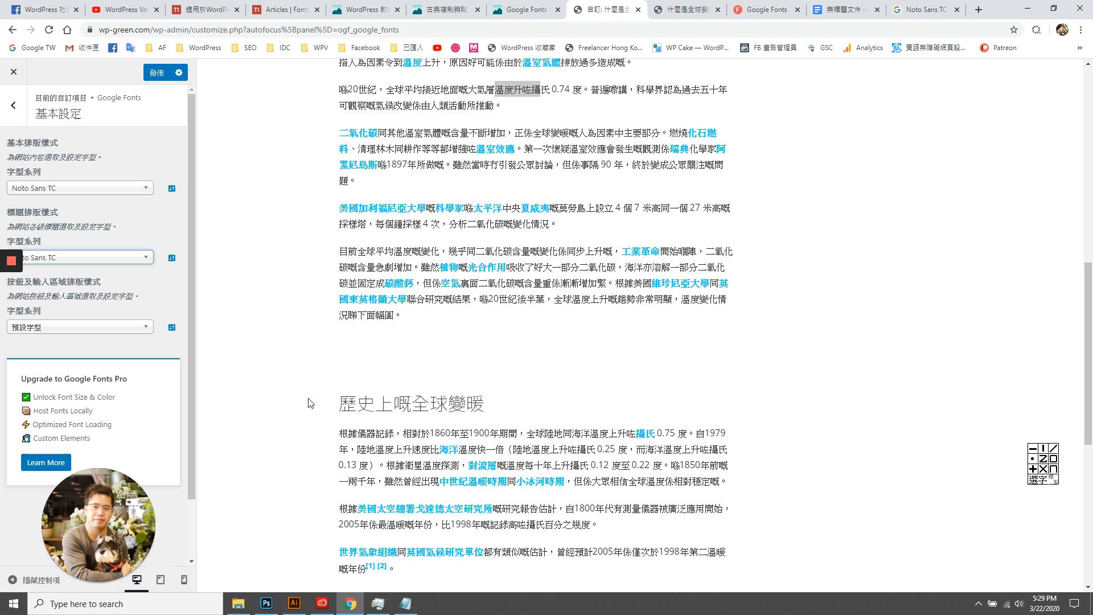
Try Notable as the 標題排版樣式 font family and examine the heading 歷史上嘅全球變暖 in the preview.
left_click(86, 257)
left_click(83, 300)
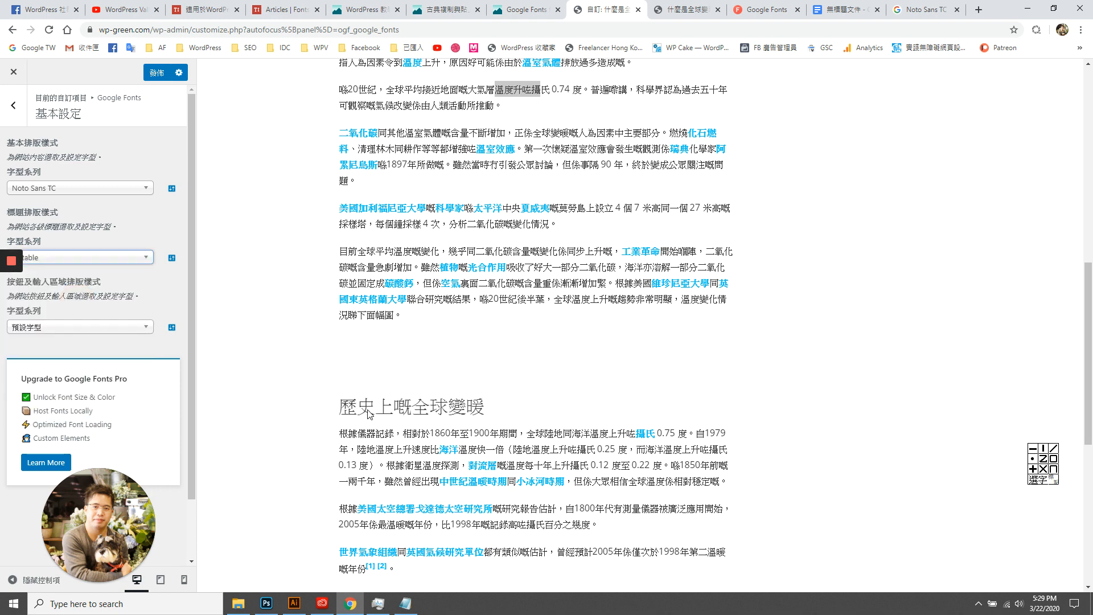
left_click(117, 263)
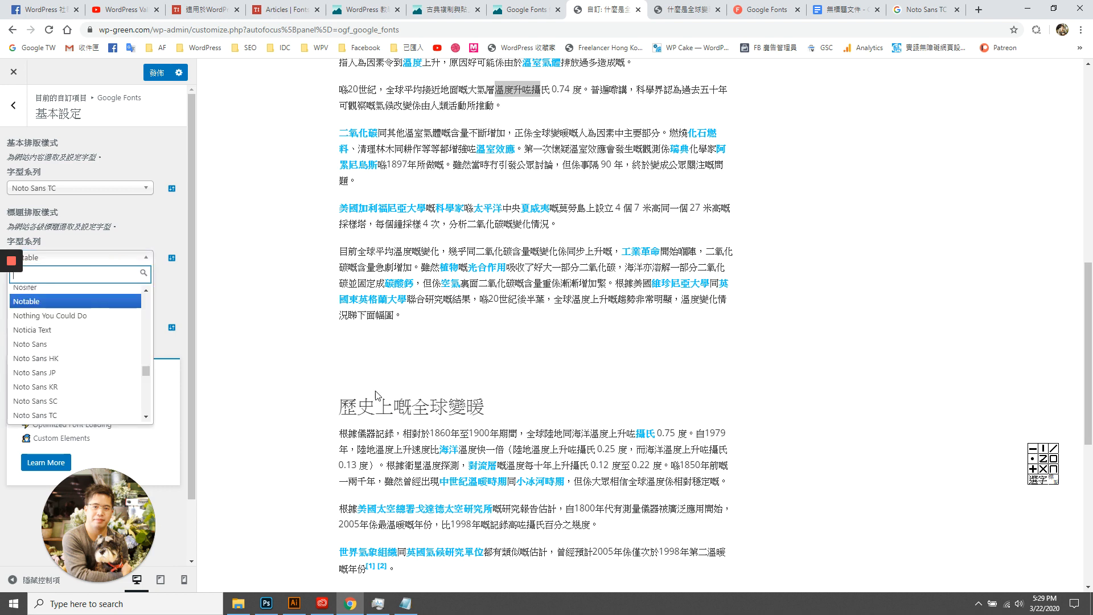
mouse_move(5, 312)
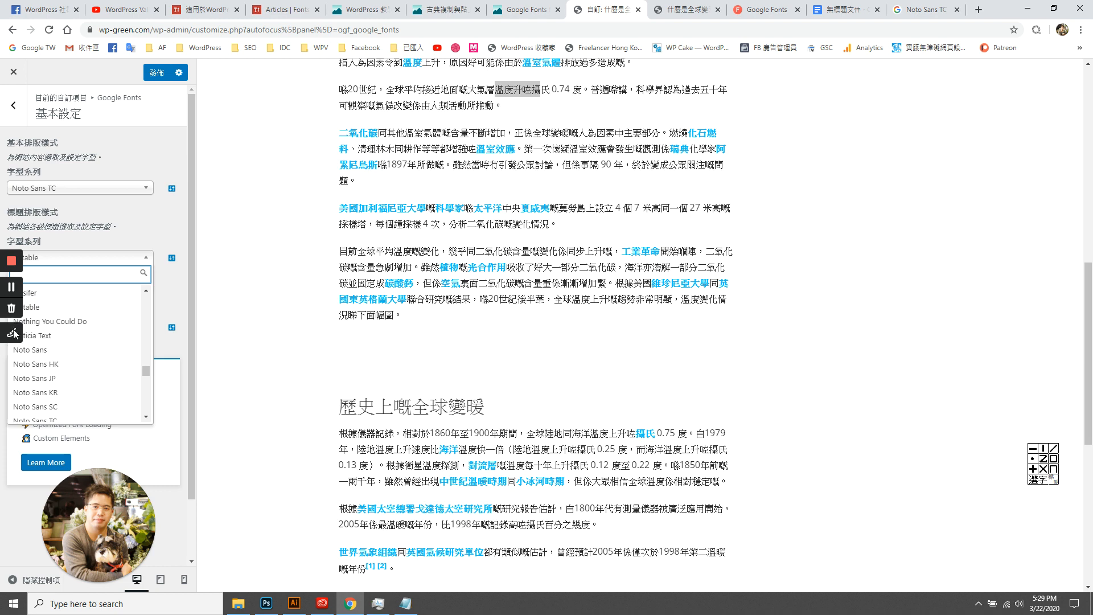
left_click(10, 333)
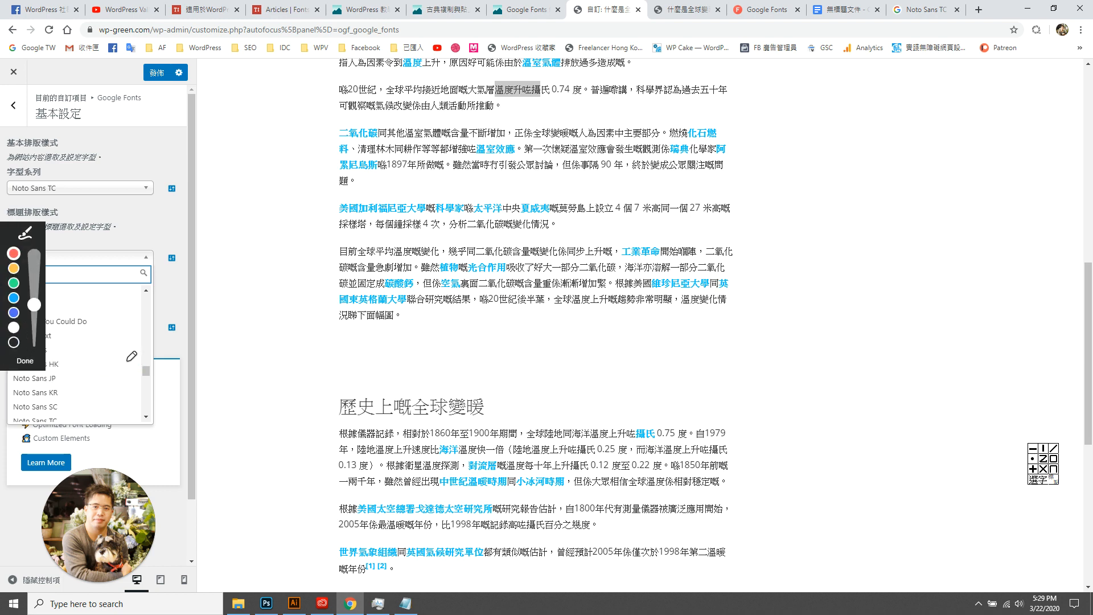
mouse_move(331, 381)
left_mouse_down()
mouse_move(512, 420)
mouse_move(327, 428)
mouse_move(334, 372)
left_mouse_up()
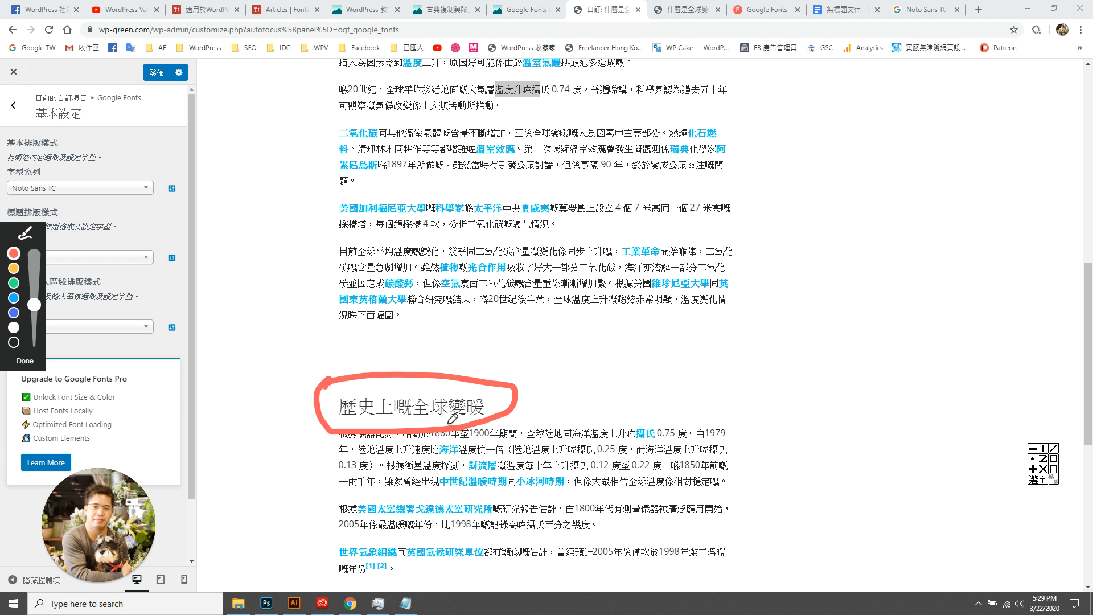
left_click(26, 362)
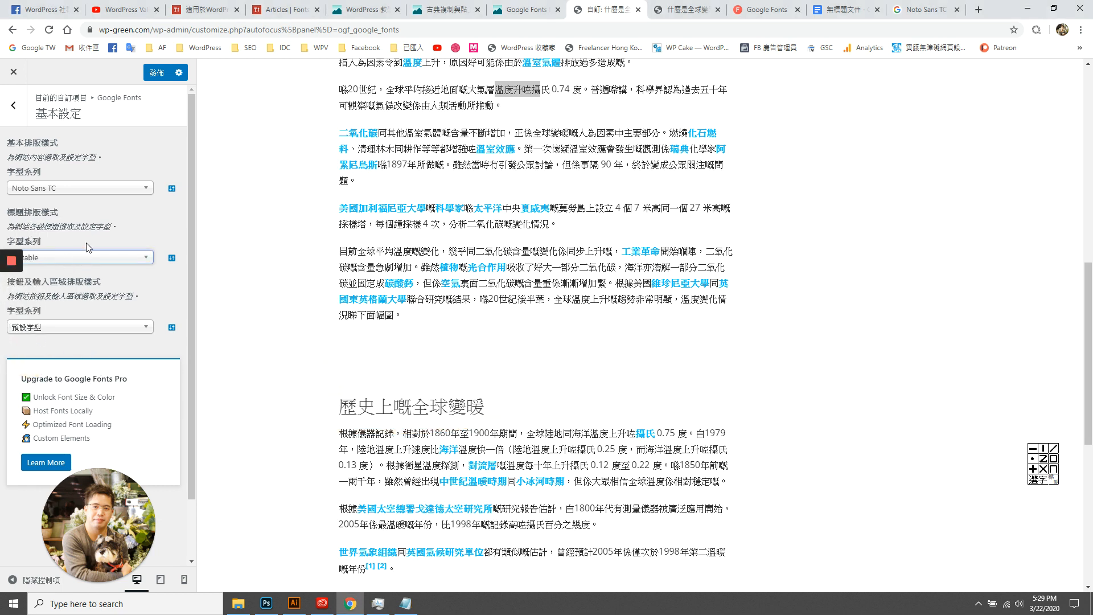
Set the 標題排版樣式 font family to Noto Sans TC and its 字型粗細 to 粗體.
left_click(136, 259)
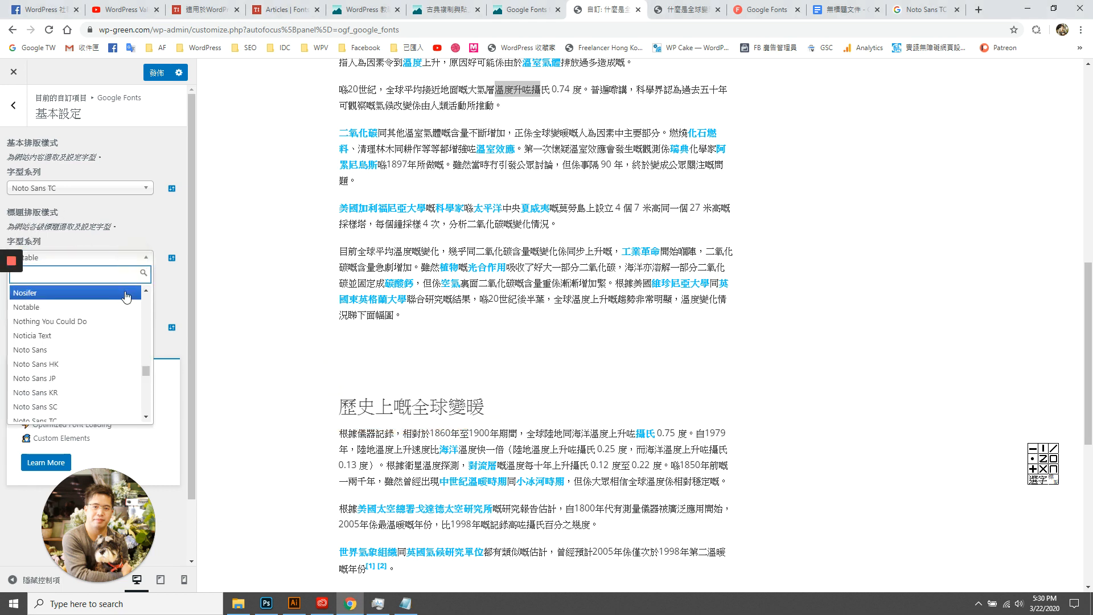
scroll(103, 350, "down", 1)
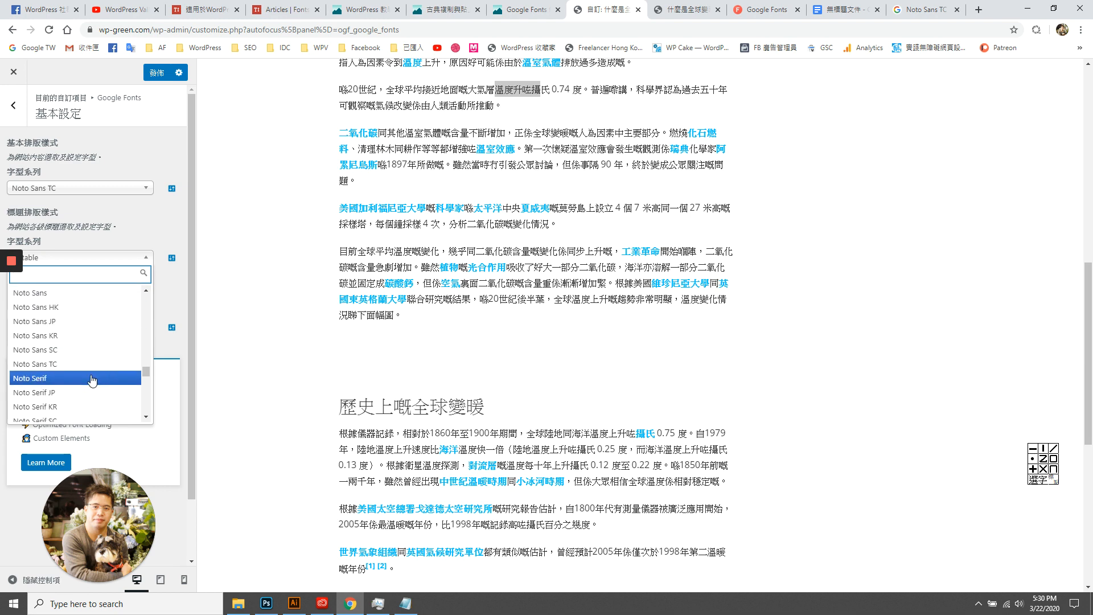
left_click(56, 369)
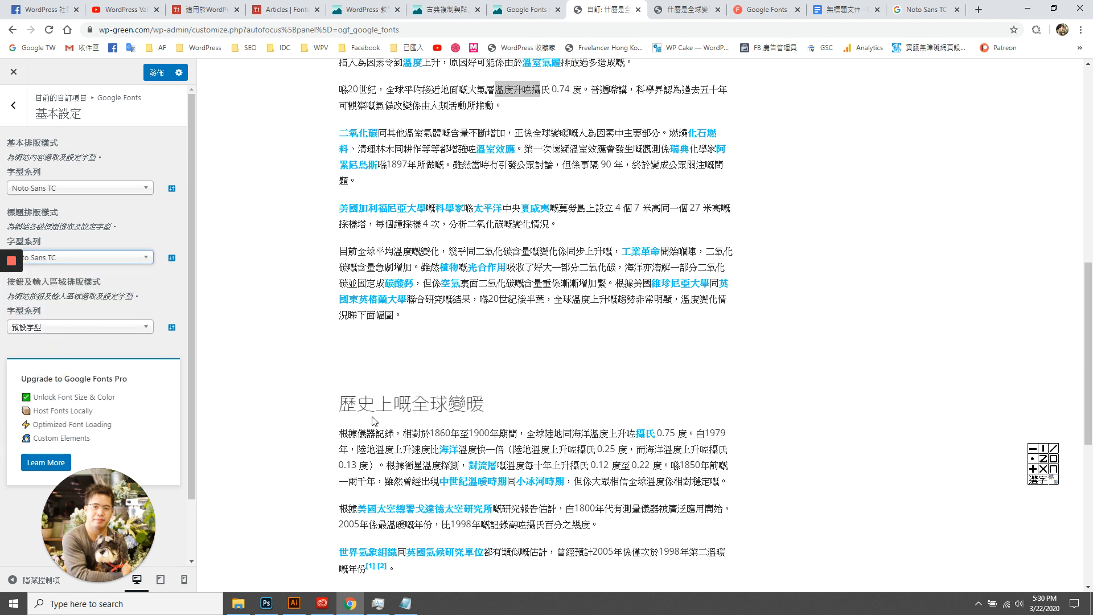
left_click(172, 258)
left_click(76, 300)
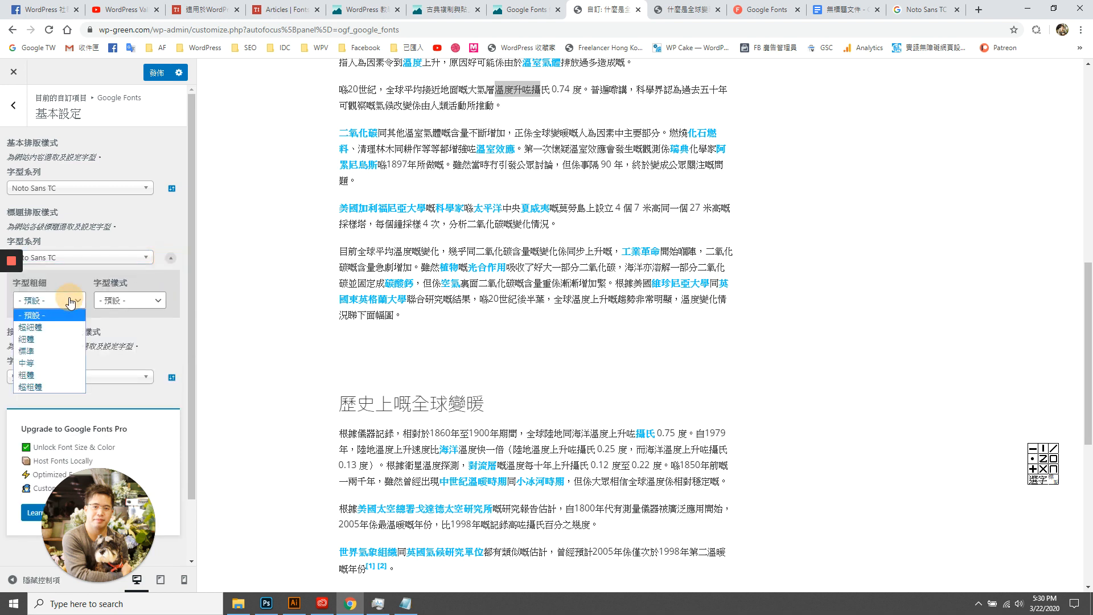
left_click(50, 375)
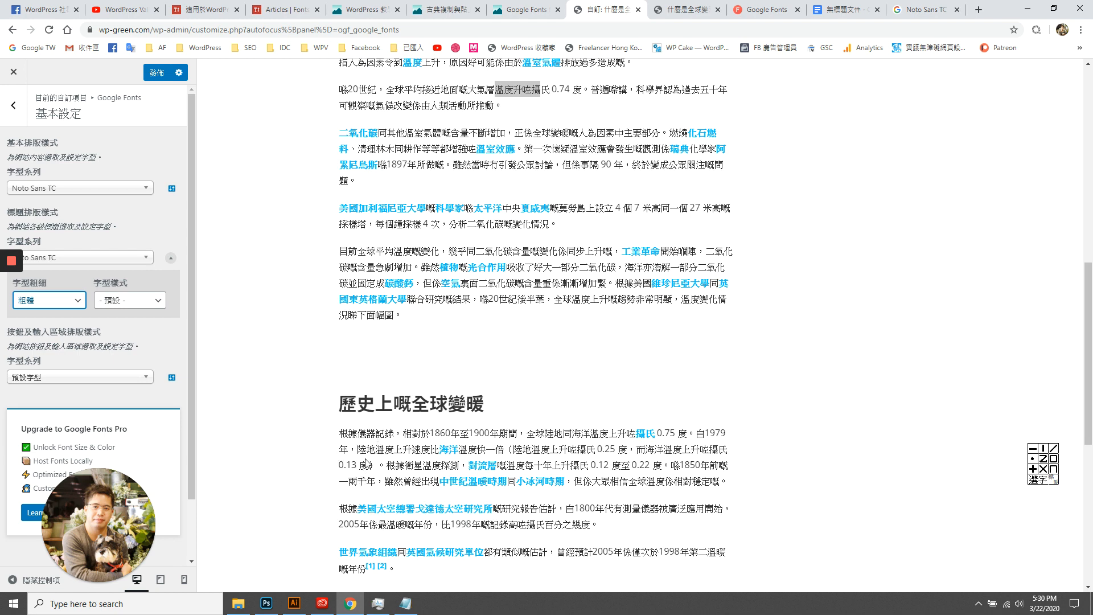
Set the 按鈕及輸入區域排版樣式 font family to Noto Sans TC.
left_click(78, 377)
type("noto")
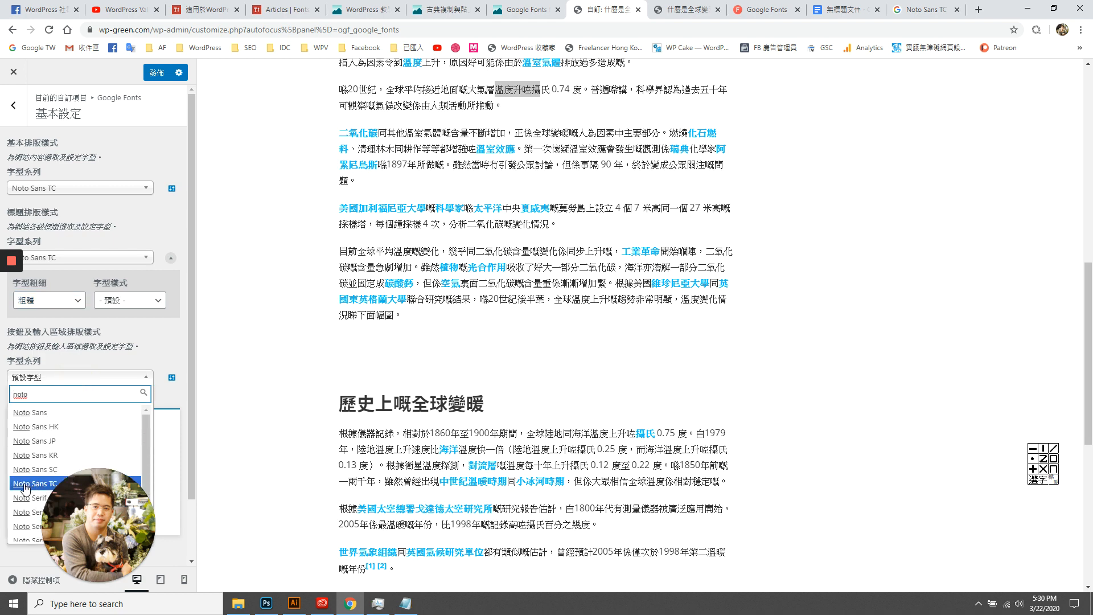
left_click(46, 483)
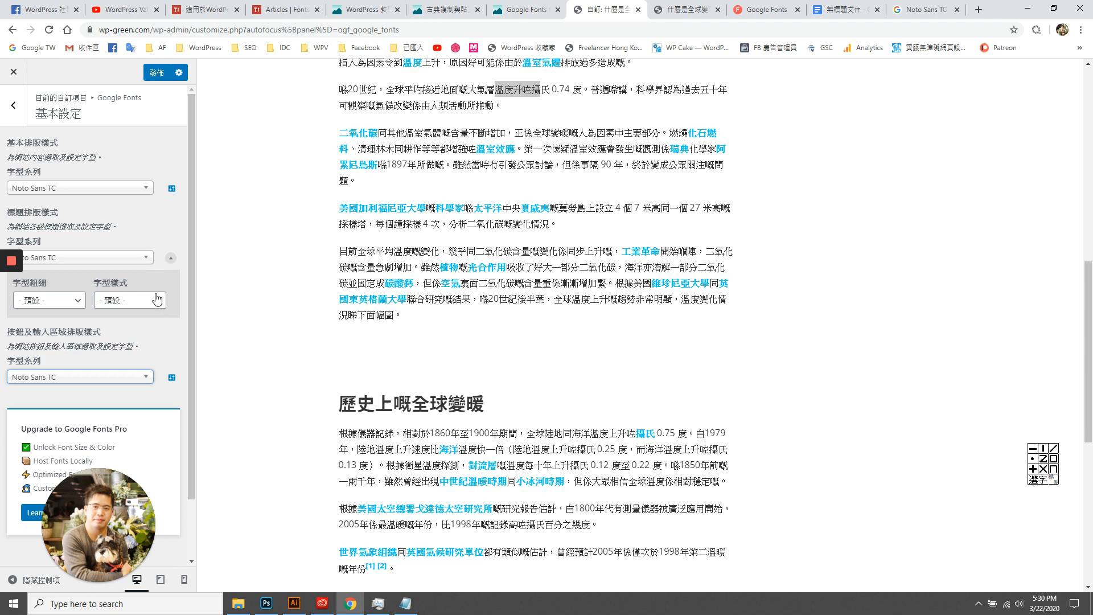
Go to the 內容 section of 進階設定 and set the 內容排版樣式 font family to Noto Sans TC.
left_click(14, 105)
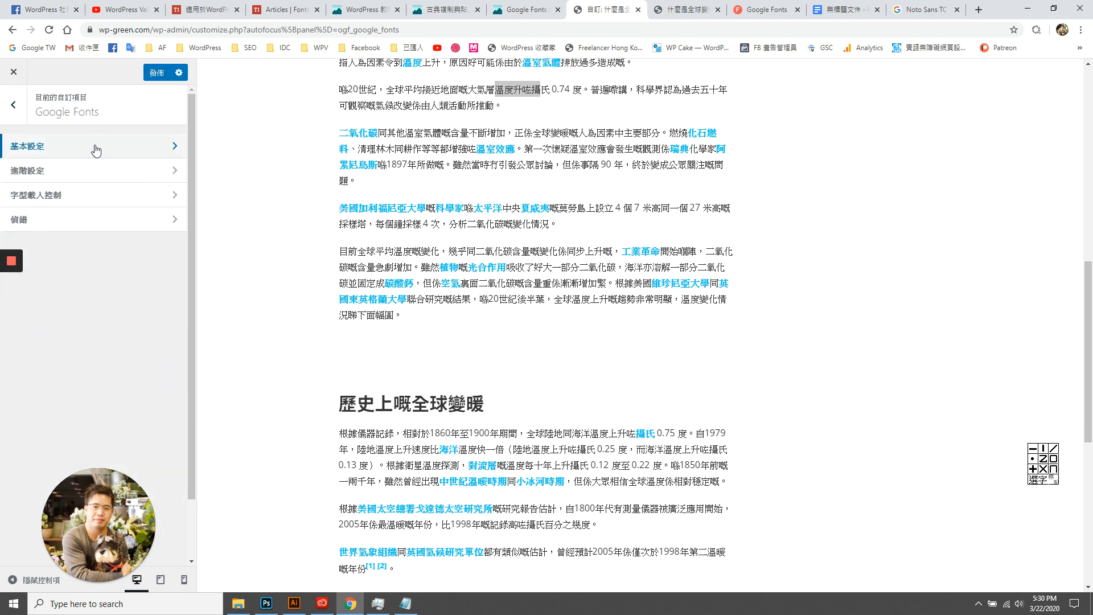
left_click(41, 171)
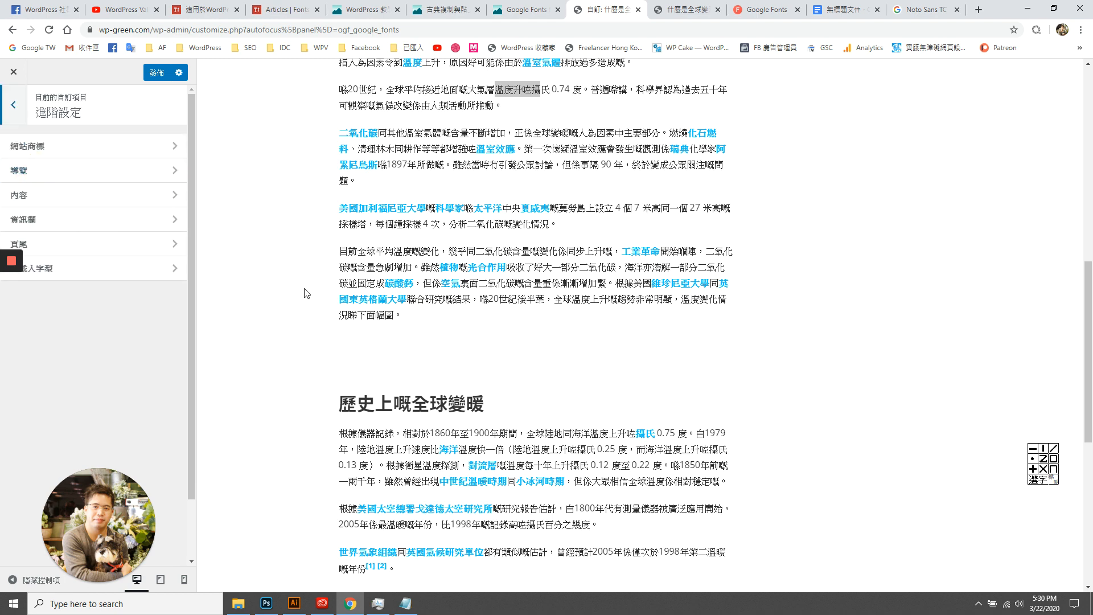
scroll(439, 180, "up", 3)
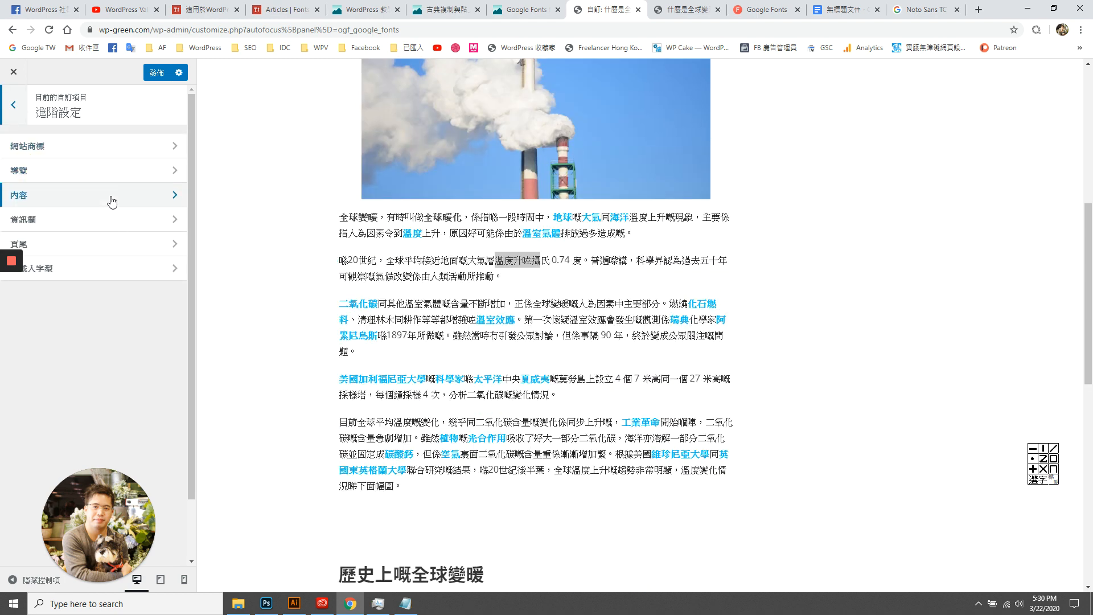
left_click(152, 202)
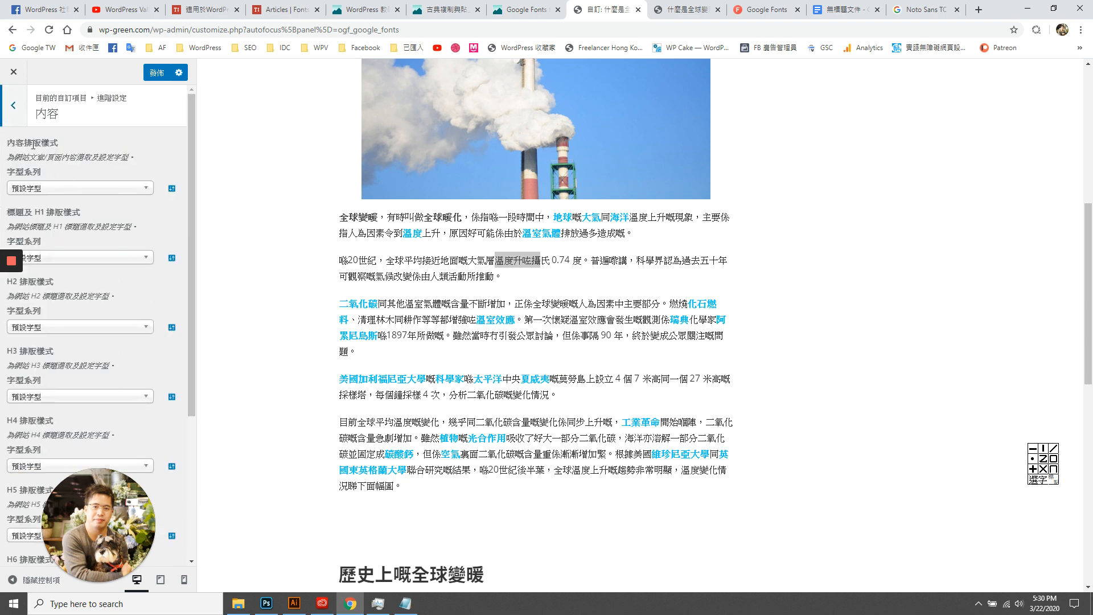
left_click(141, 188)
type("ntoo")
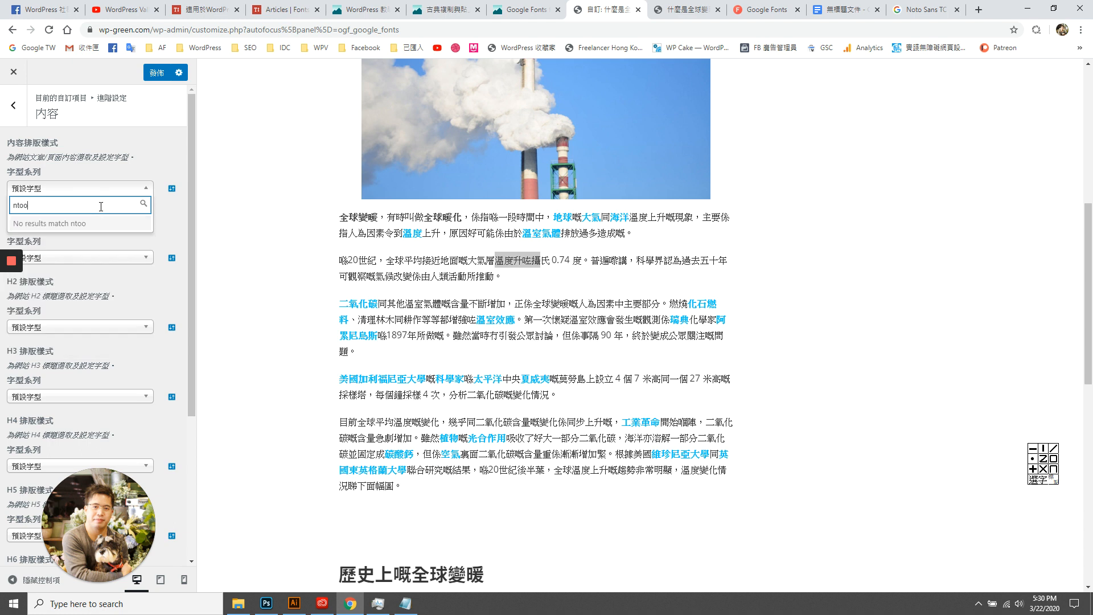
key("BackSpace")
key("BackSpace")
key("BackSpace")
type("oto")
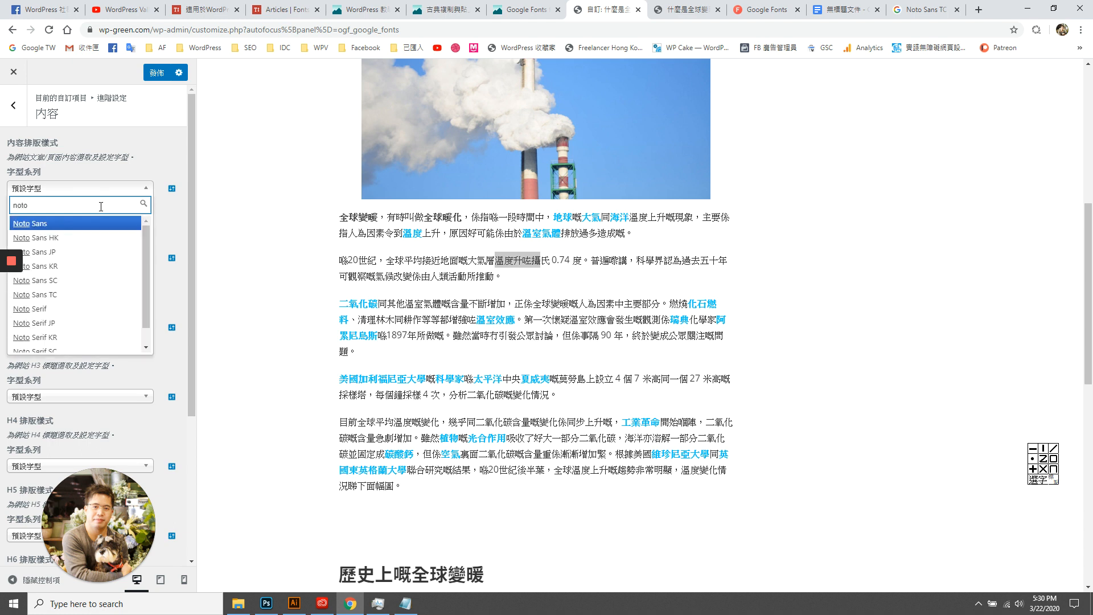
left_click(85, 290)
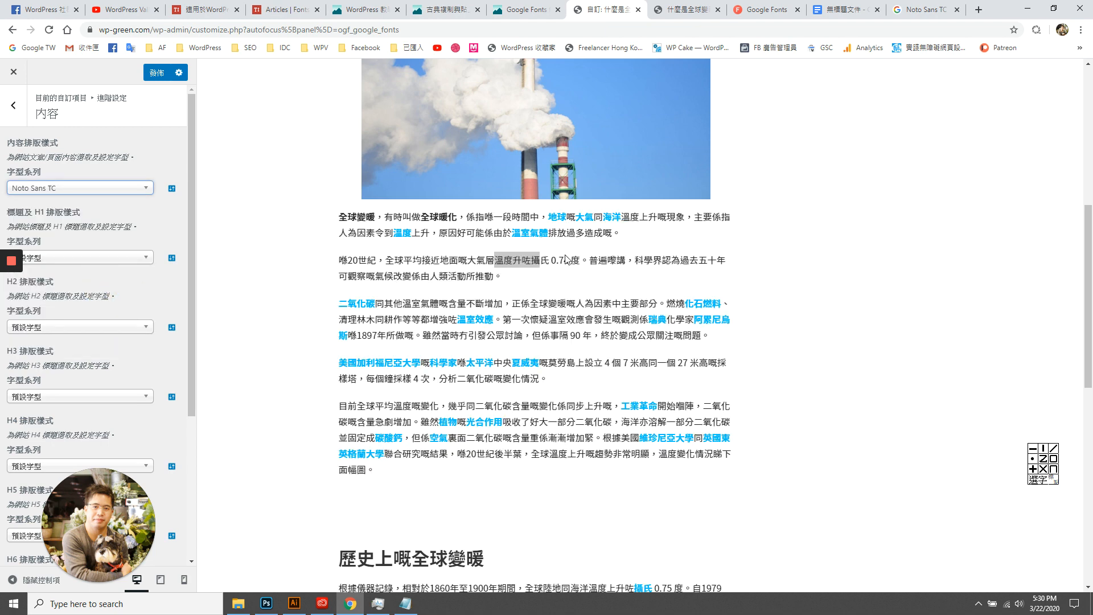
Expand the extra font options of 標題及 H1 排版樣式 and try 字型粗細 標準, 細體, 中等 and 粗體.
left_click(172, 258)
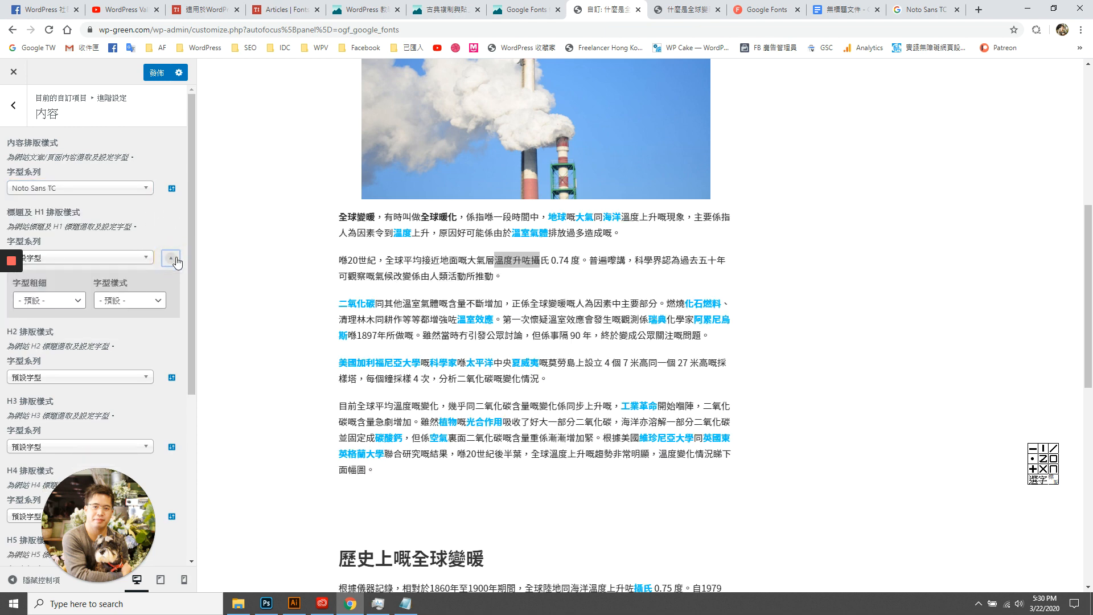
left_click(77, 301)
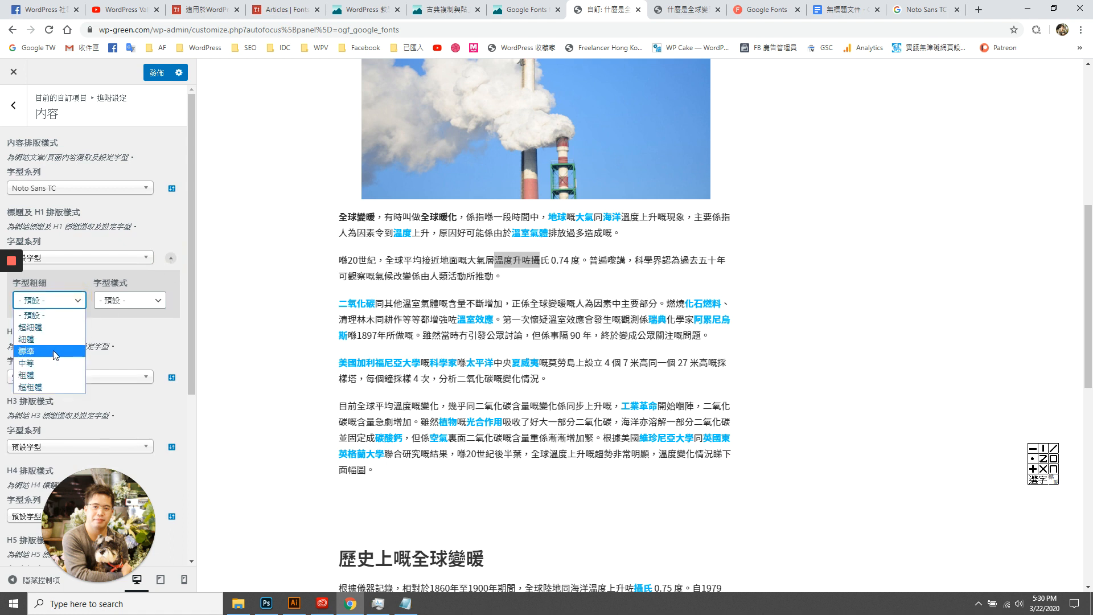
left_click(55, 352)
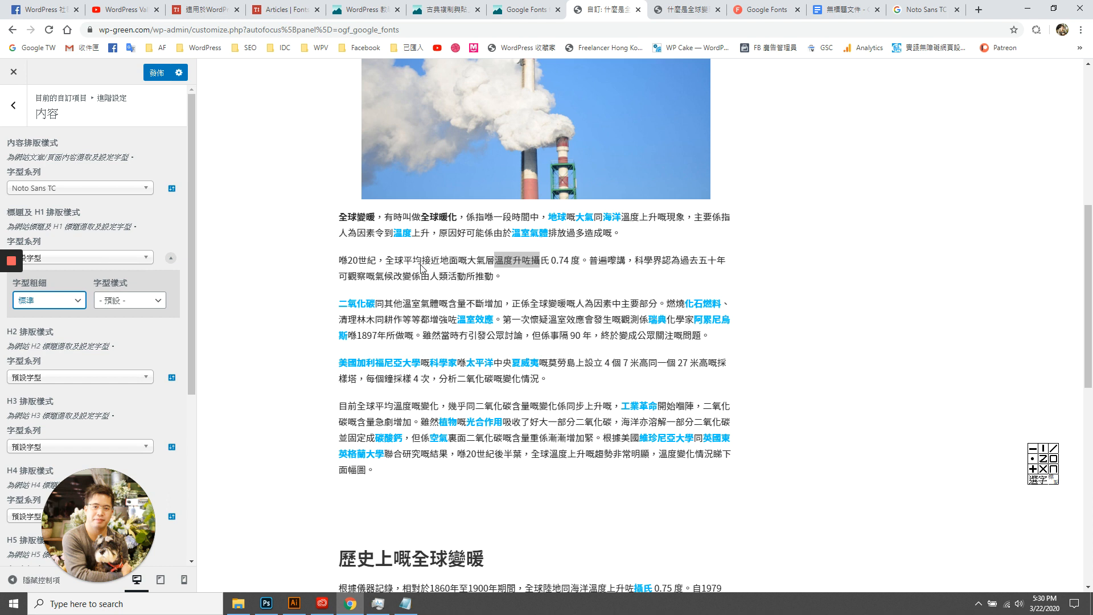
left_click(75, 300)
left_click(63, 339)
left_click(77, 300)
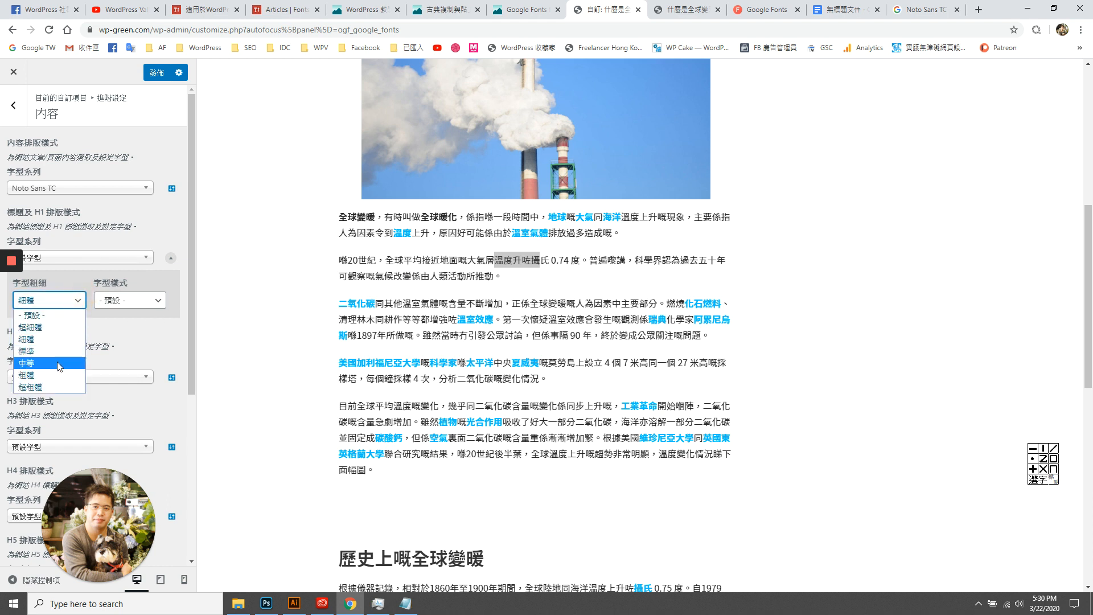
left_click(58, 367)
left_click(77, 301)
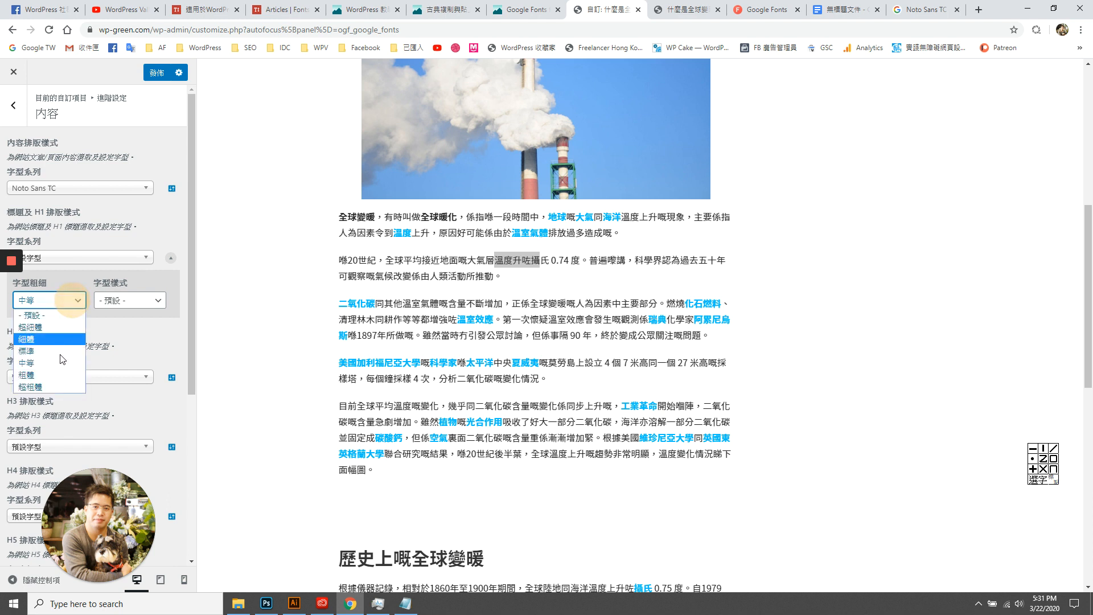
left_click(61, 379)
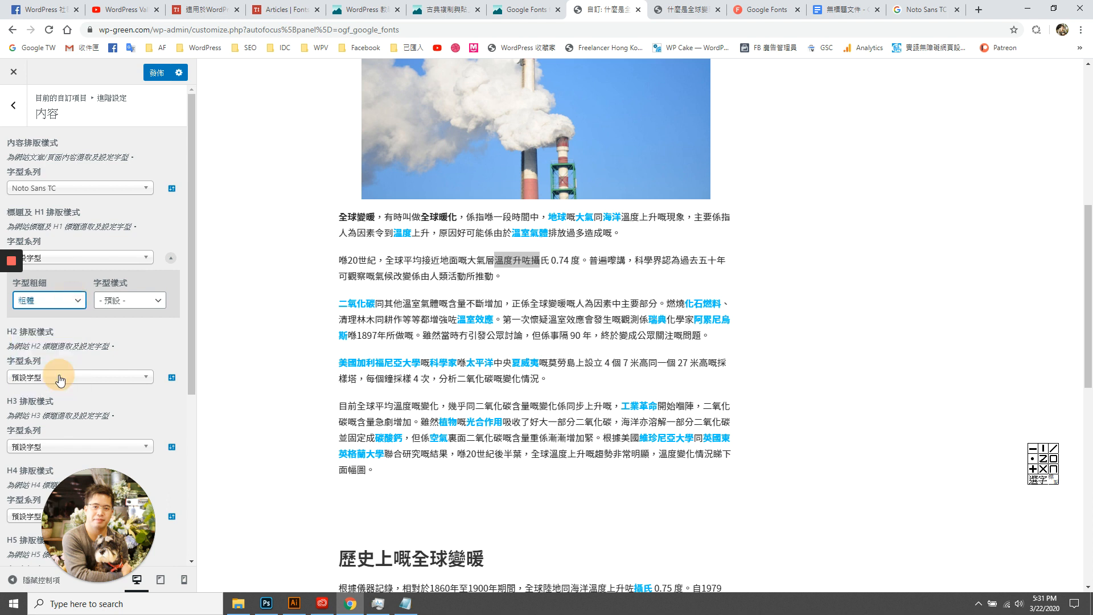
Set the 字型粗細 of 標題及 H1 排版樣式 to 超細體 and collapse its extra font options.
left_click(134, 305)
left_click(134, 305)
left_click(73, 302)
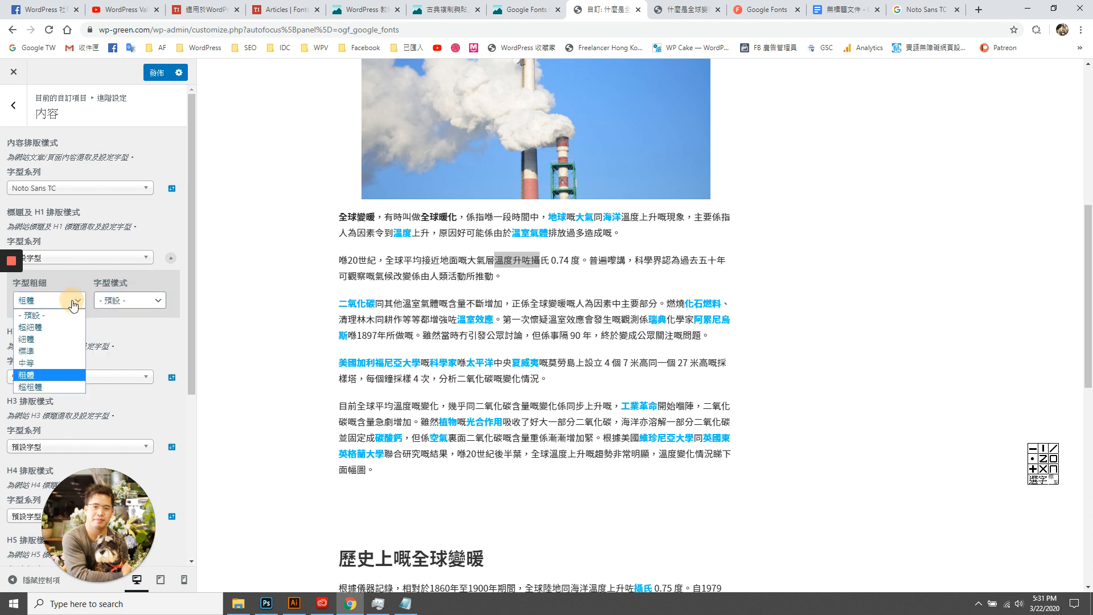
left_click(57, 326)
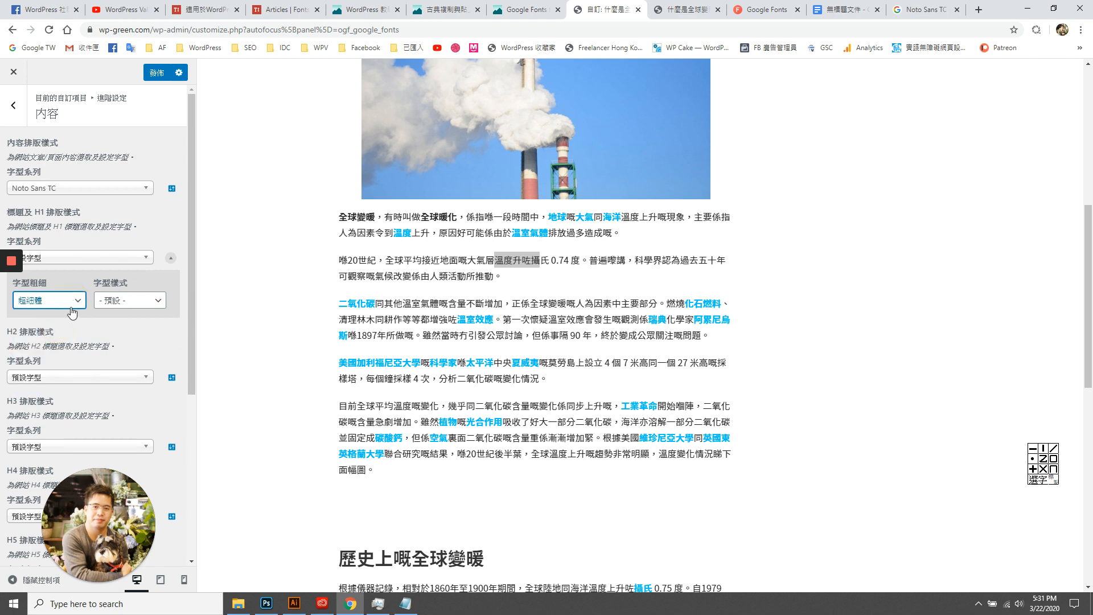
left_click(71, 306)
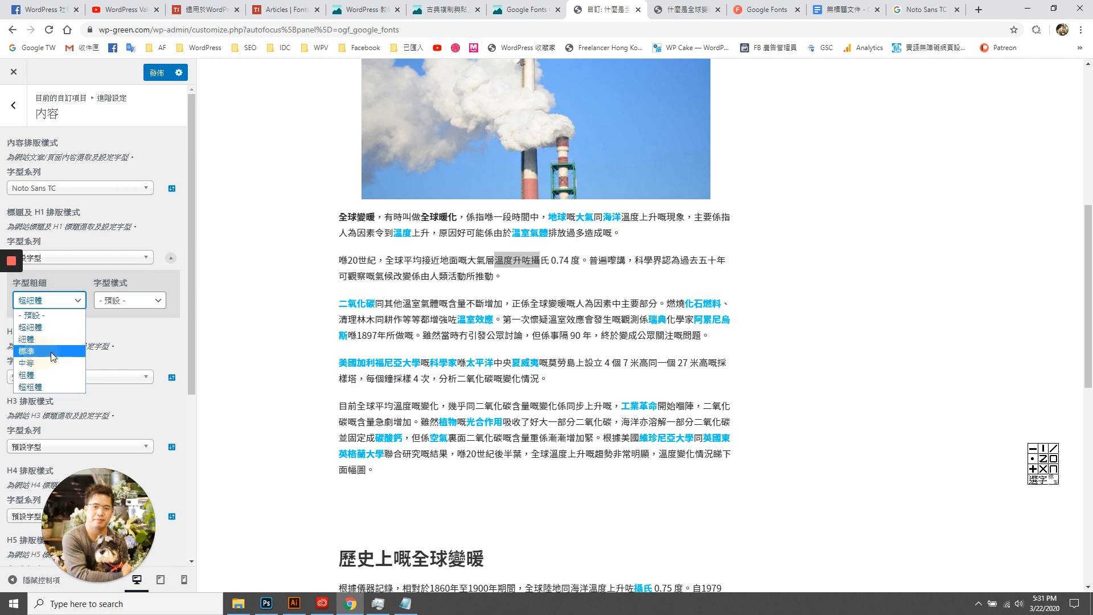
left_click(150, 261)
left_click(150, 261)
left_click(171, 259)
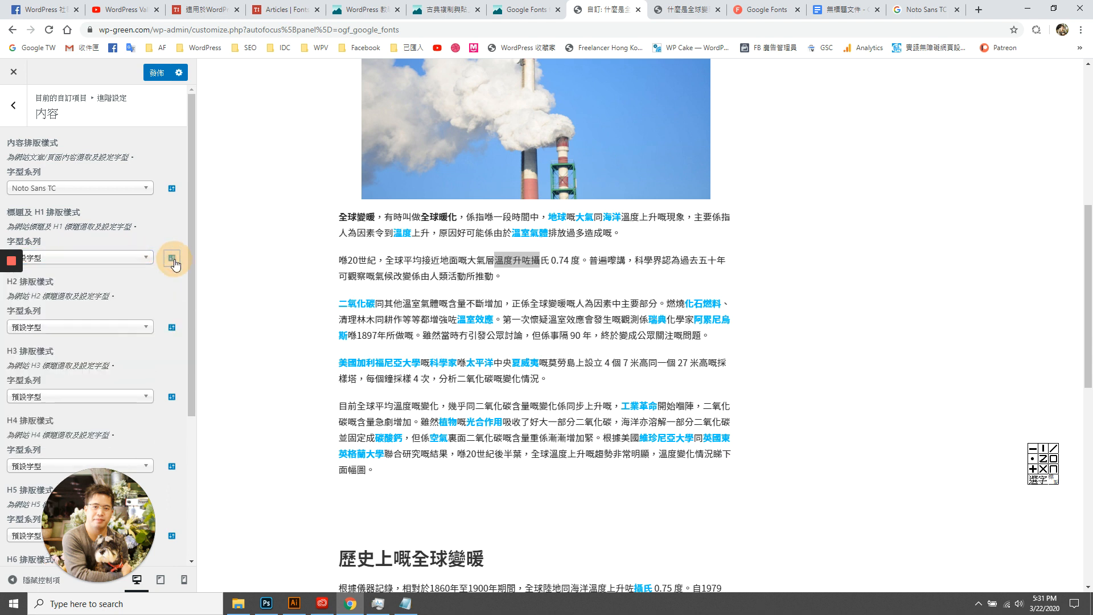
Set the H2 排版樣式 font family to Noto Sans TC.
scroll(386, 452, "down", 8)
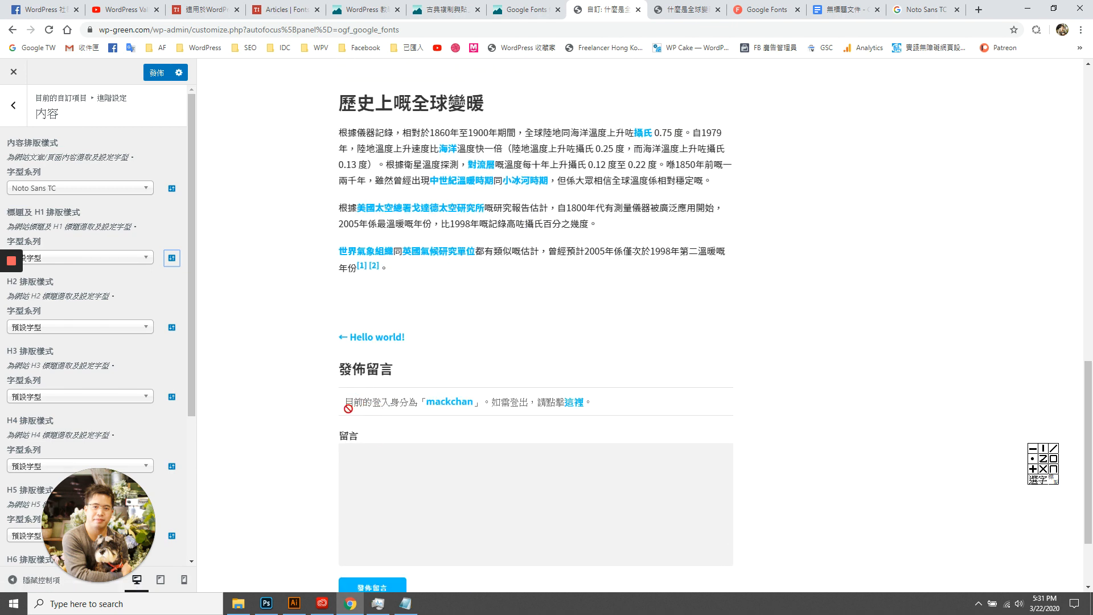
left_click(72, 324)
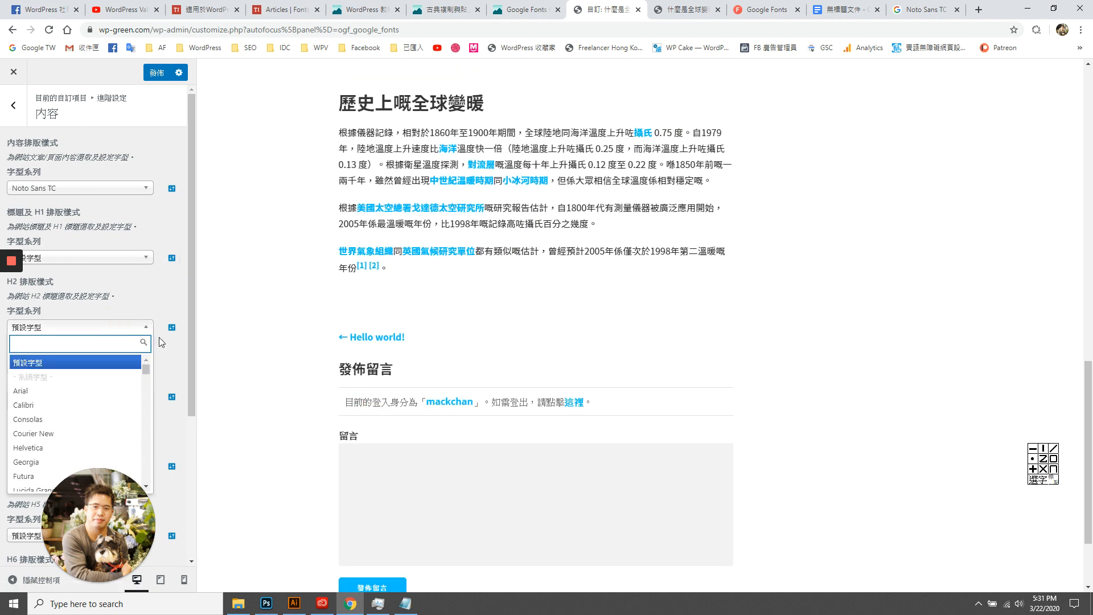
scroll(327, 427, "down", 1)
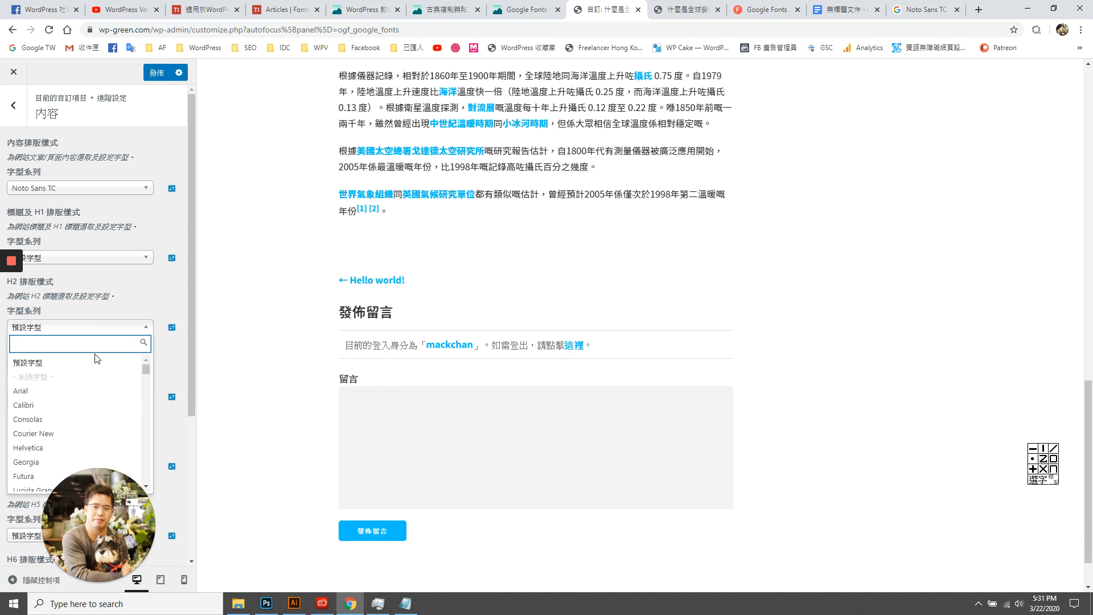
type("oto")
key("BackSpace")
key("BackSpace")
key("BackSpace")
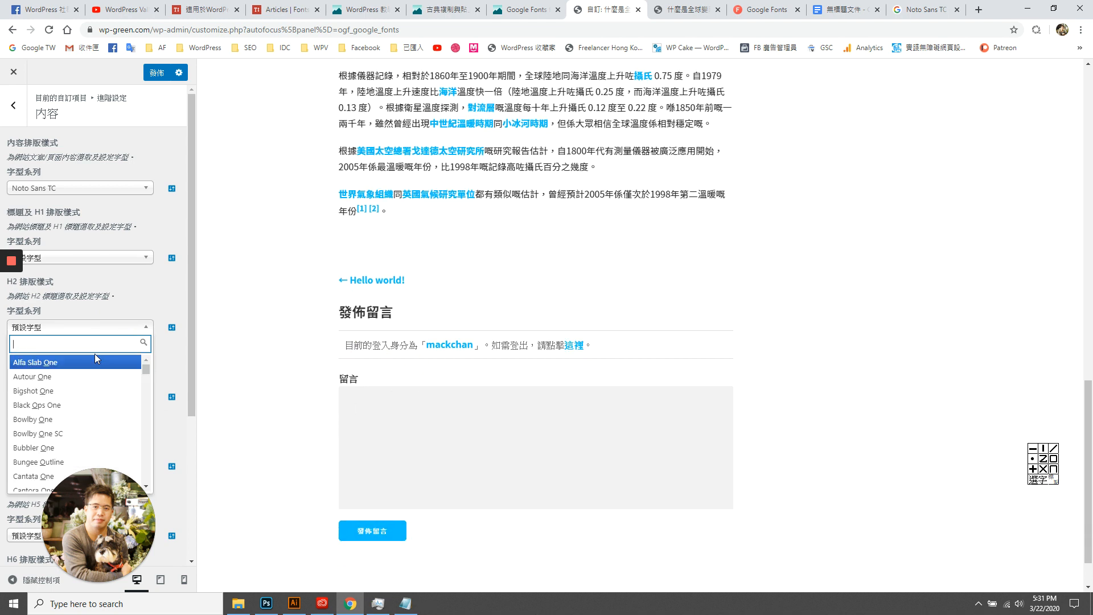
type("noto")
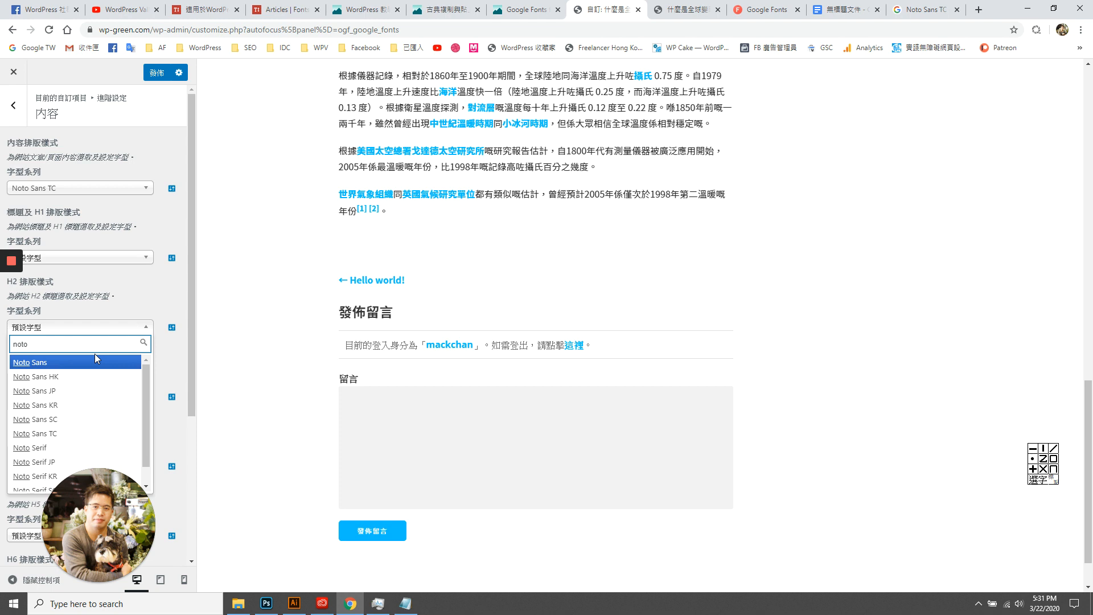
left_click(86, 434)
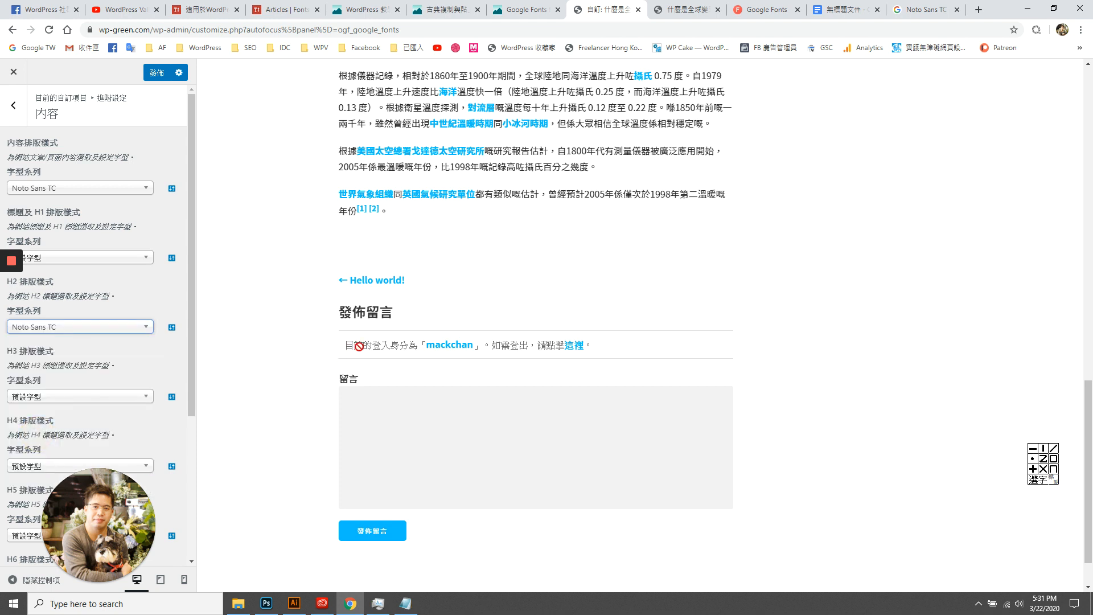
Set the font families of H3 排版樣式 and H4 排版樣式 to Noto Sans TC.
left_click(135, 396)
type("noto")
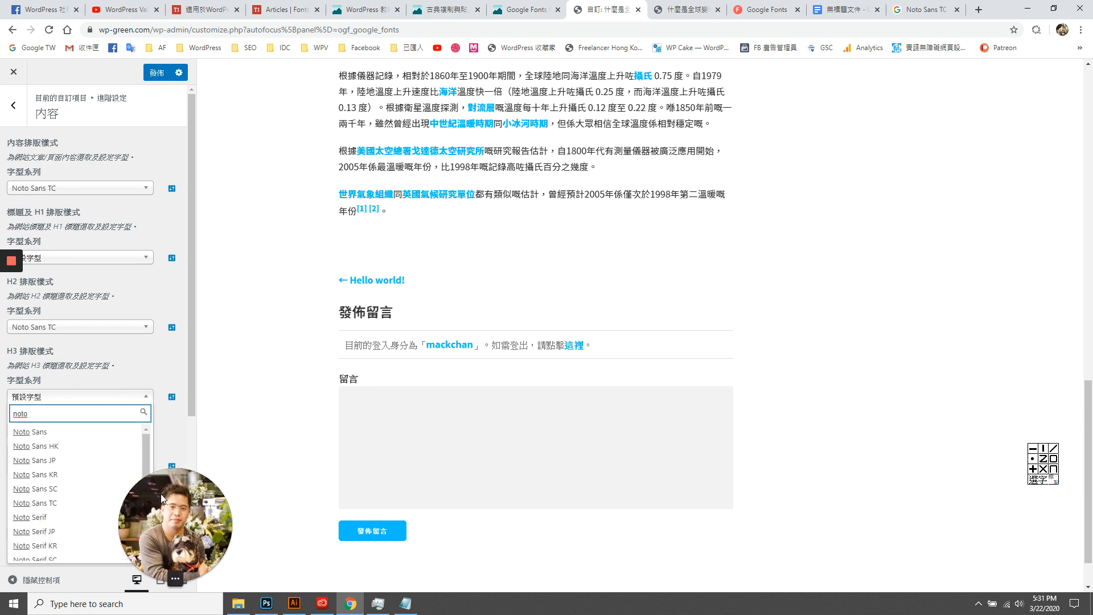
left_click(59, 502)
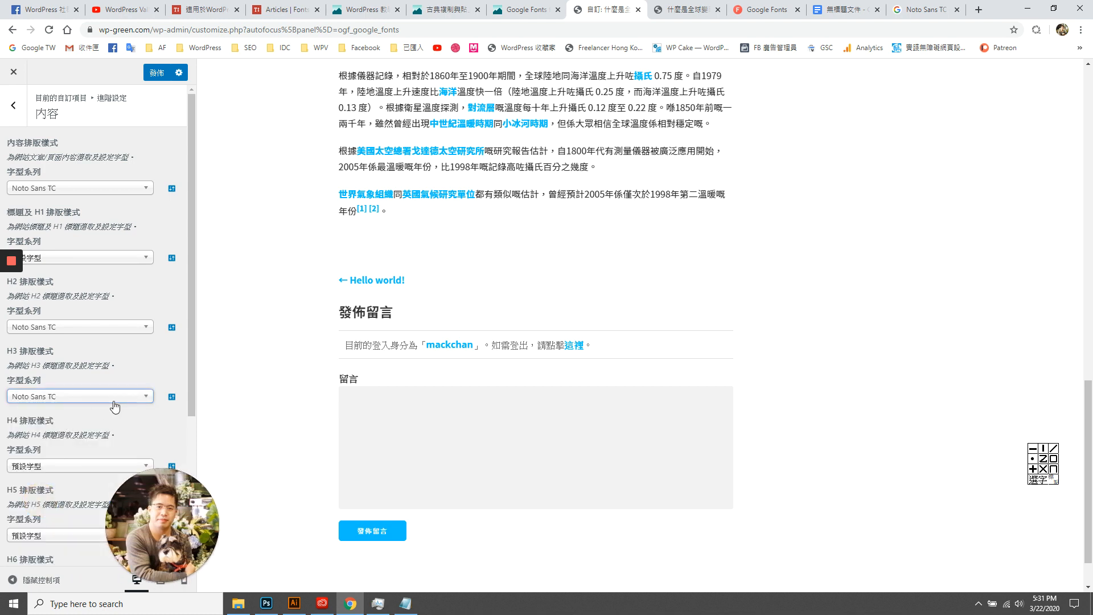
scroll(18, 421, "down", 3)
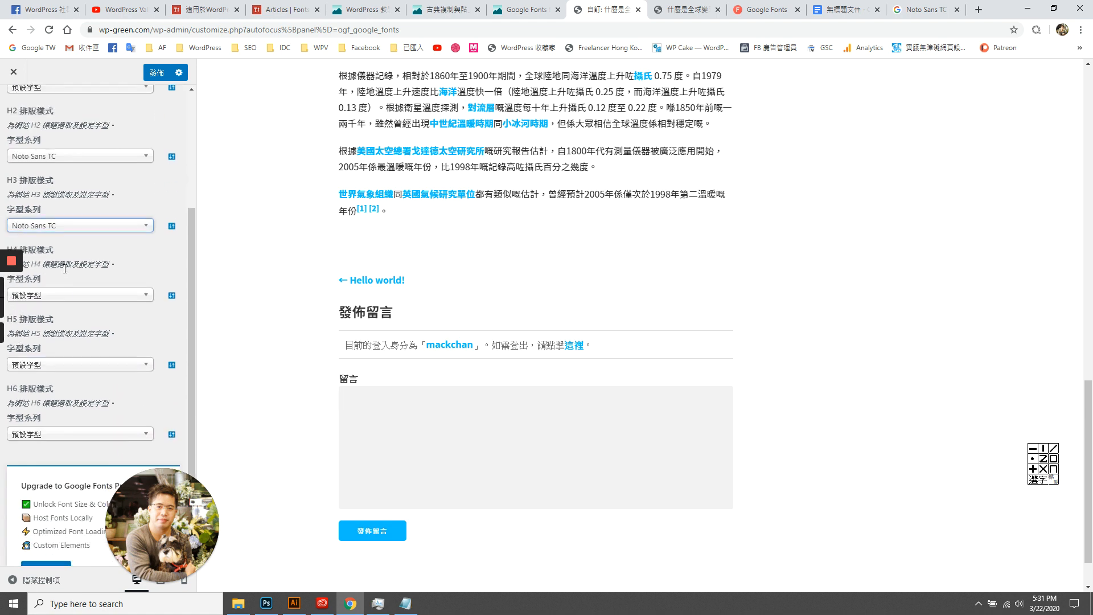
left_click(120, 296)
type("noto")
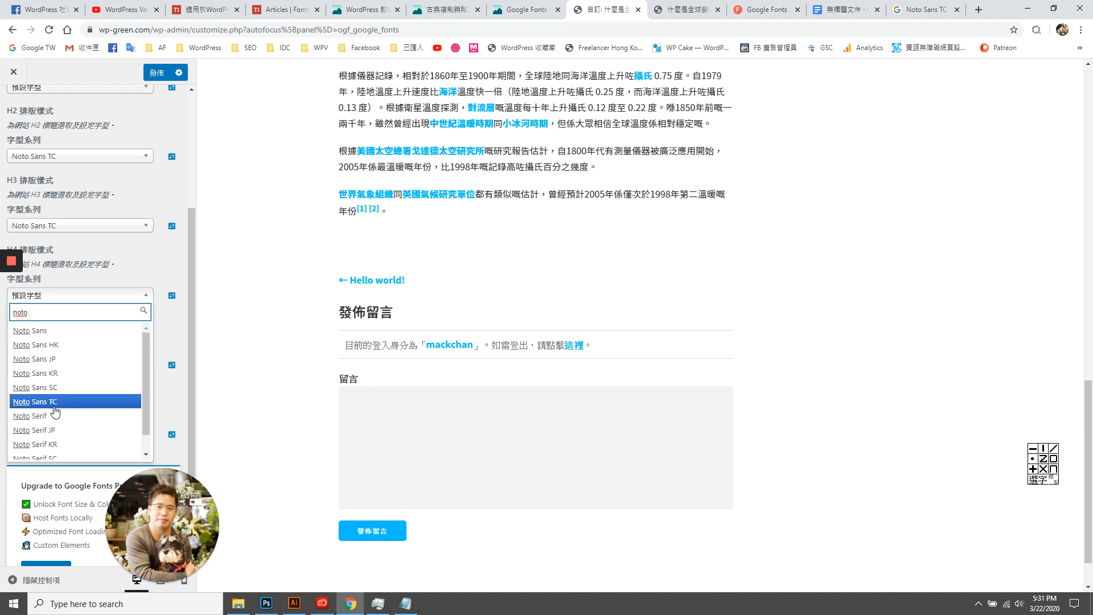
left_click(52, 402)
Set the font families of H5 排版樣式 and H6 排版樣式 to Noto Sans TC.
left_click(83, 365)
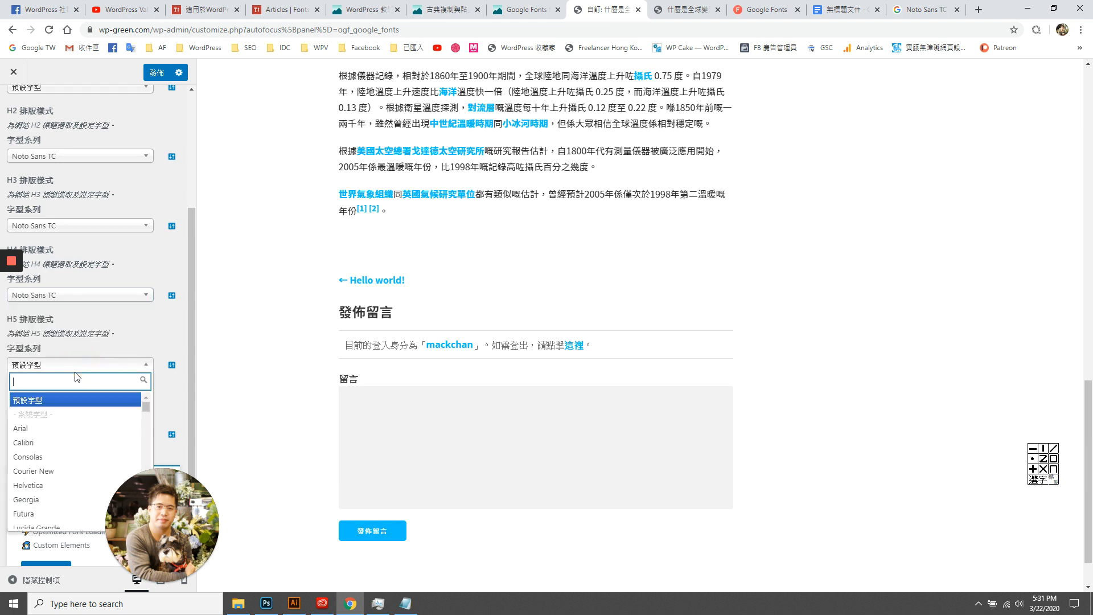
type("noto")
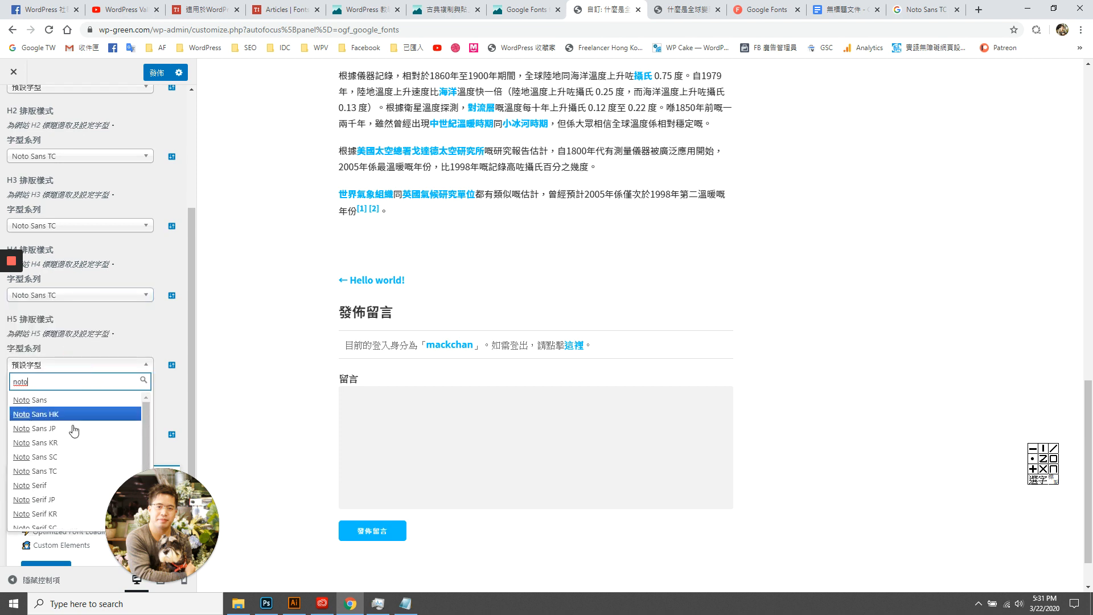
left_click(64, 470)
left_click(51, 441)
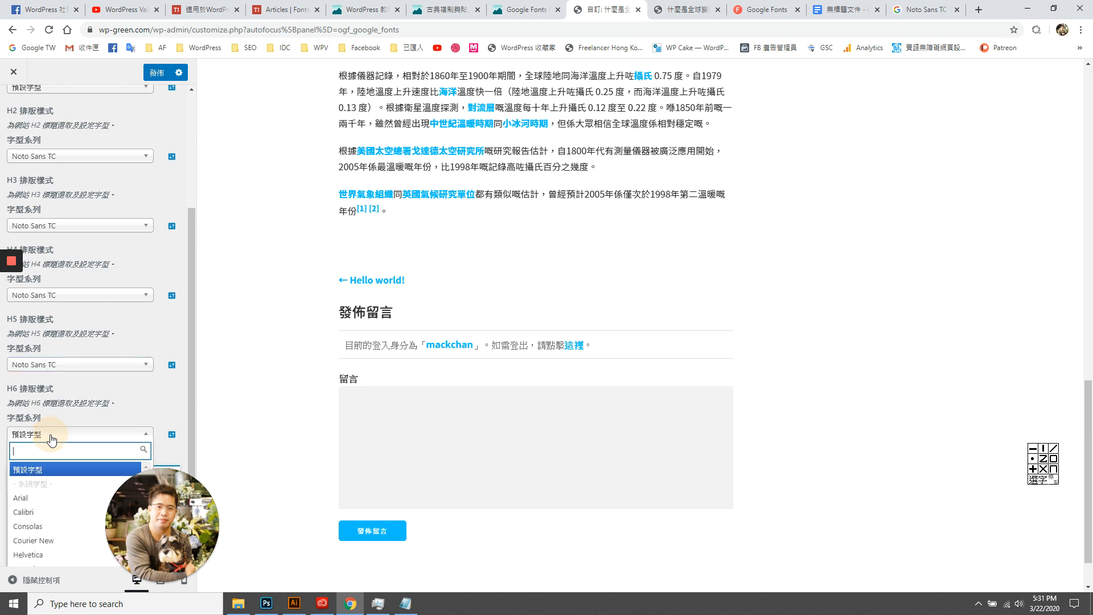
type("noto")
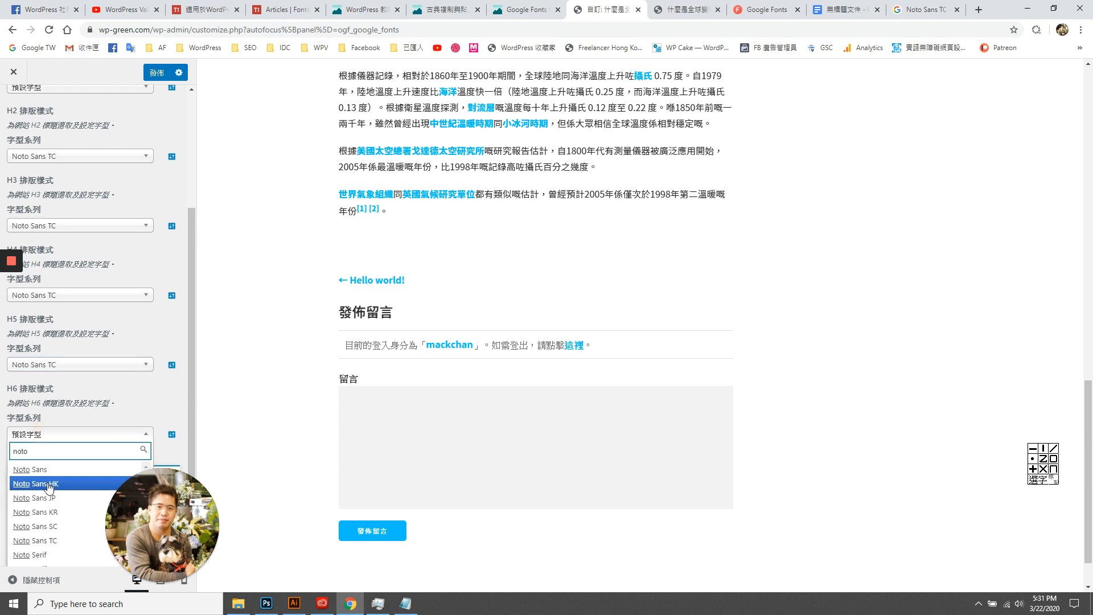
left_click(45, 545)
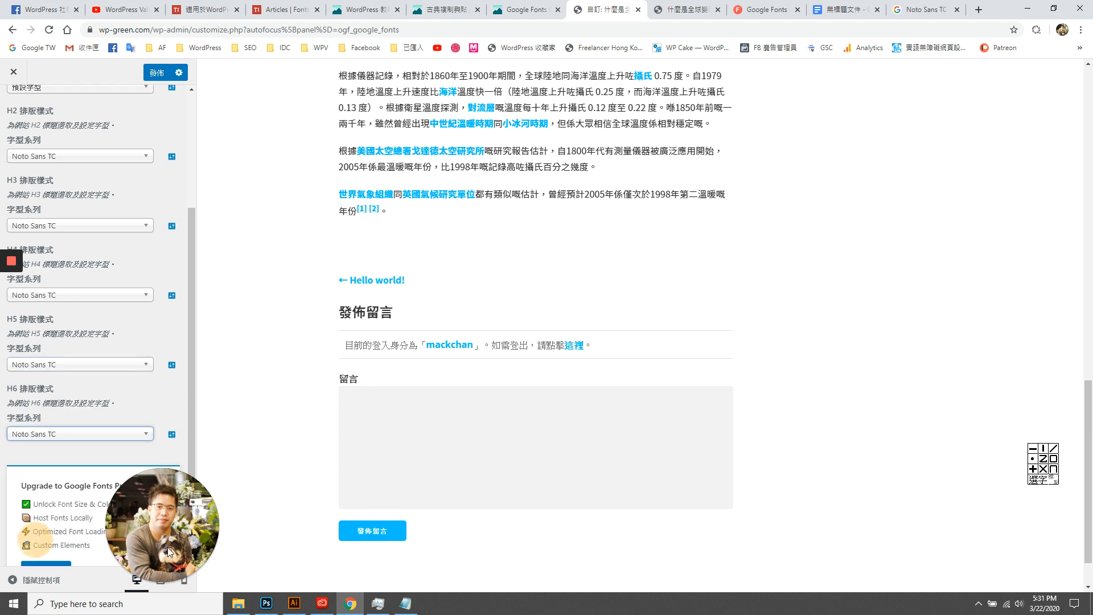
Switch to Notepad, highlight the line "Noto Sans TC 思源黑體" in the notes, and return to the customizer in the browser.
left_click(405, 603)
left_click_drag(333, 185, 215, 186)
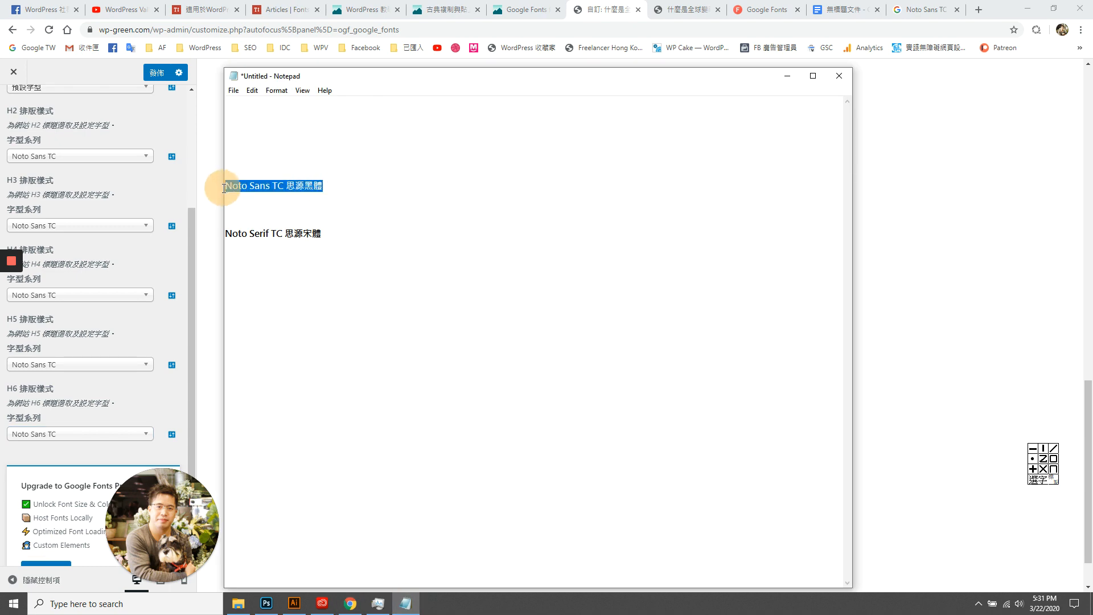
left_click(347, 188)
left_click(207, 250)
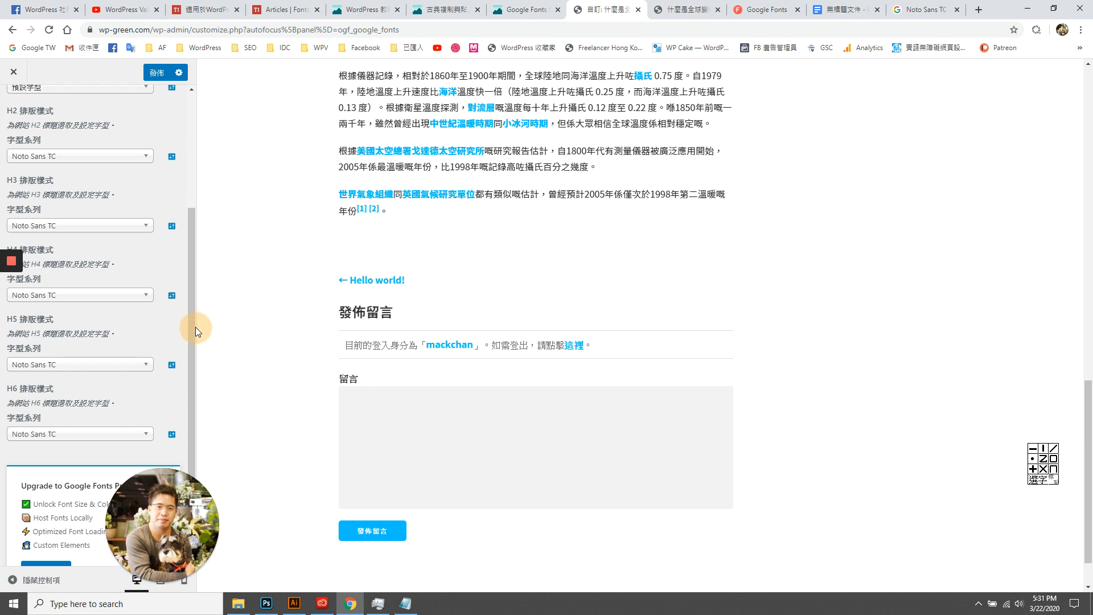
Set the 標題及 H1 排版樣式 font family to Noto Sans TC.
left_click_drag(194, 316, 197, 211)
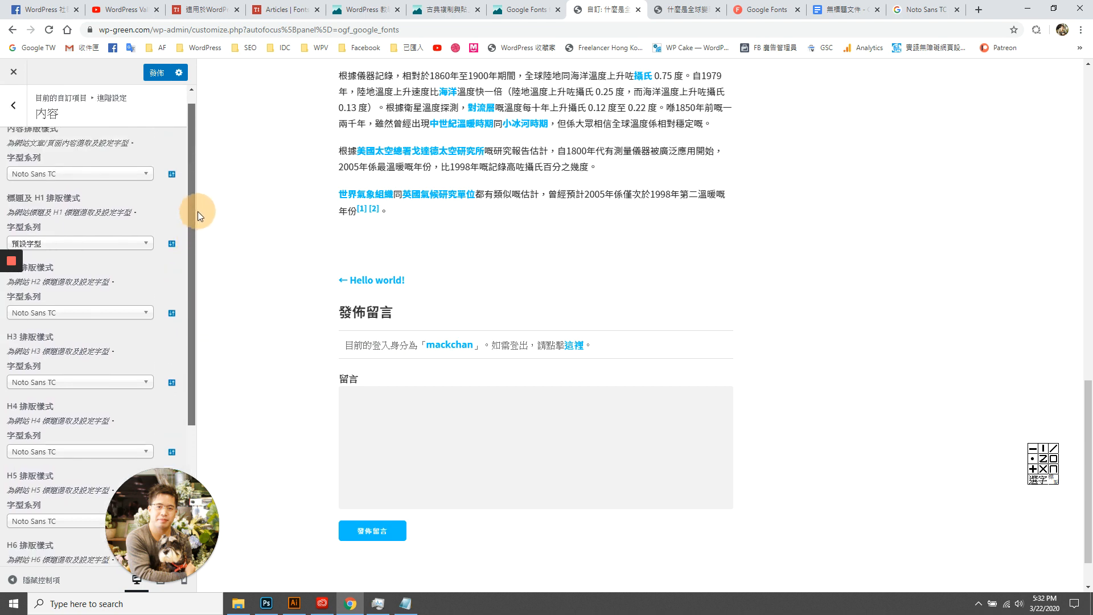
left_click(136, 243)
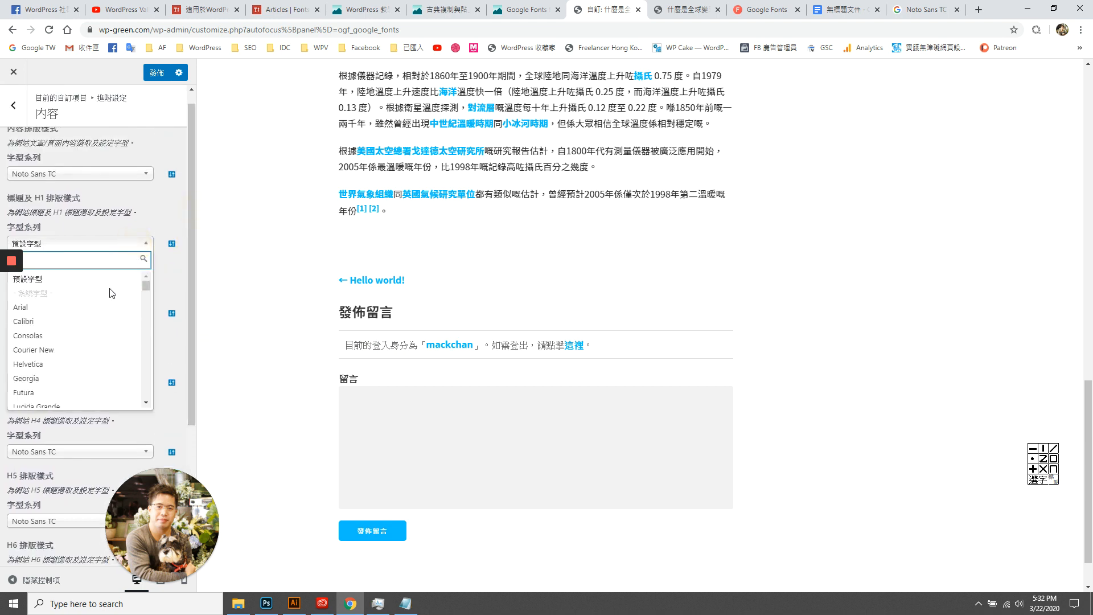
type("noto")
left_click(85, 350)
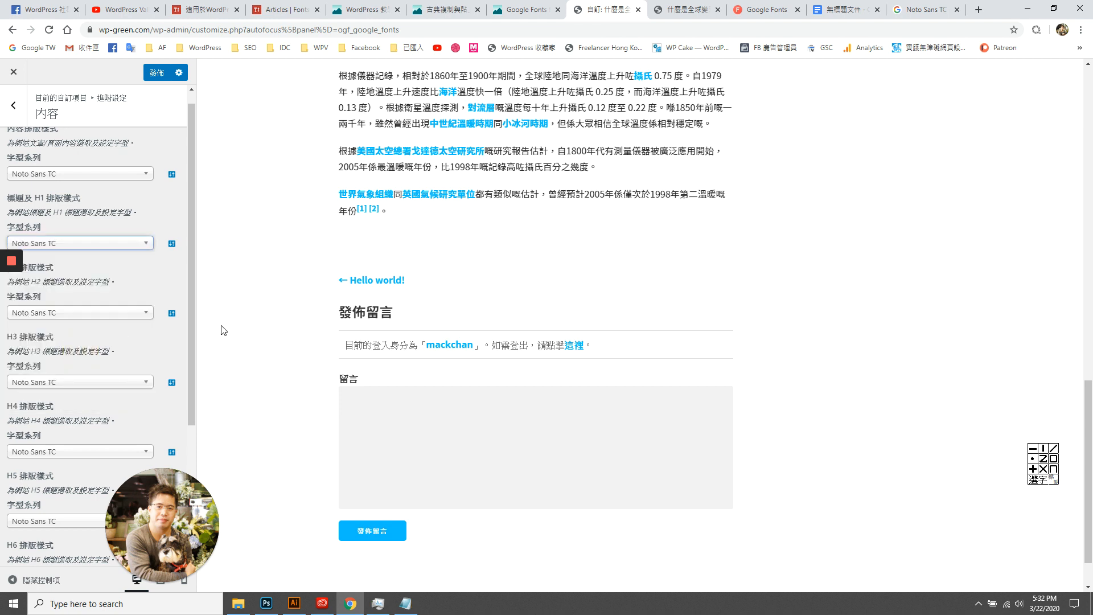
Return from the 內容 section to 進階設定 and publish the font changes.
scroll(162, 318, "down", 5)
scroll(162, 319, "up", 6)
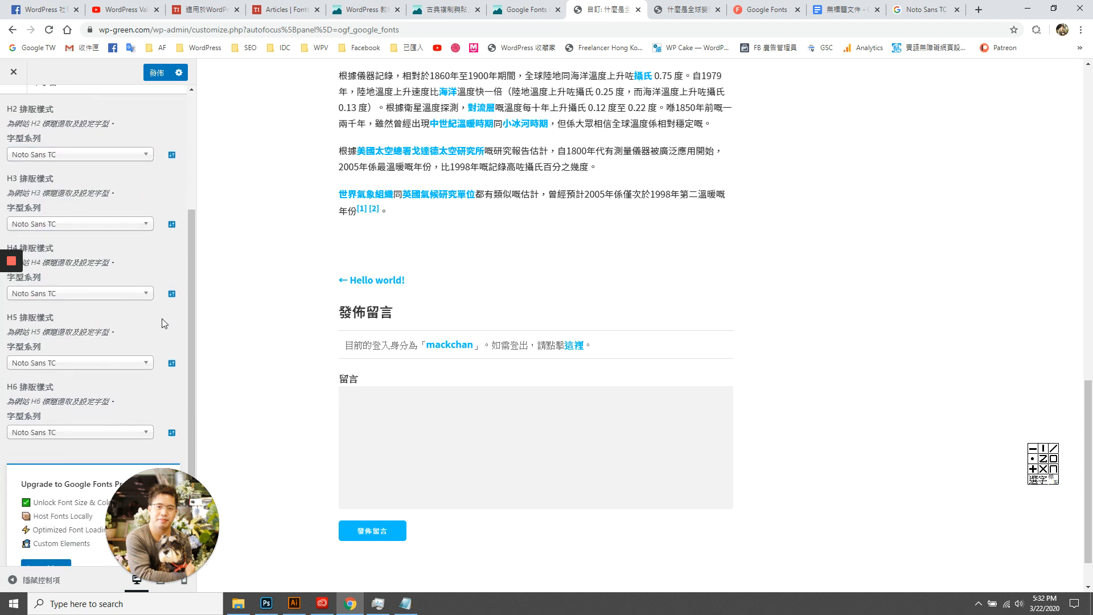
left_click(13, 105)
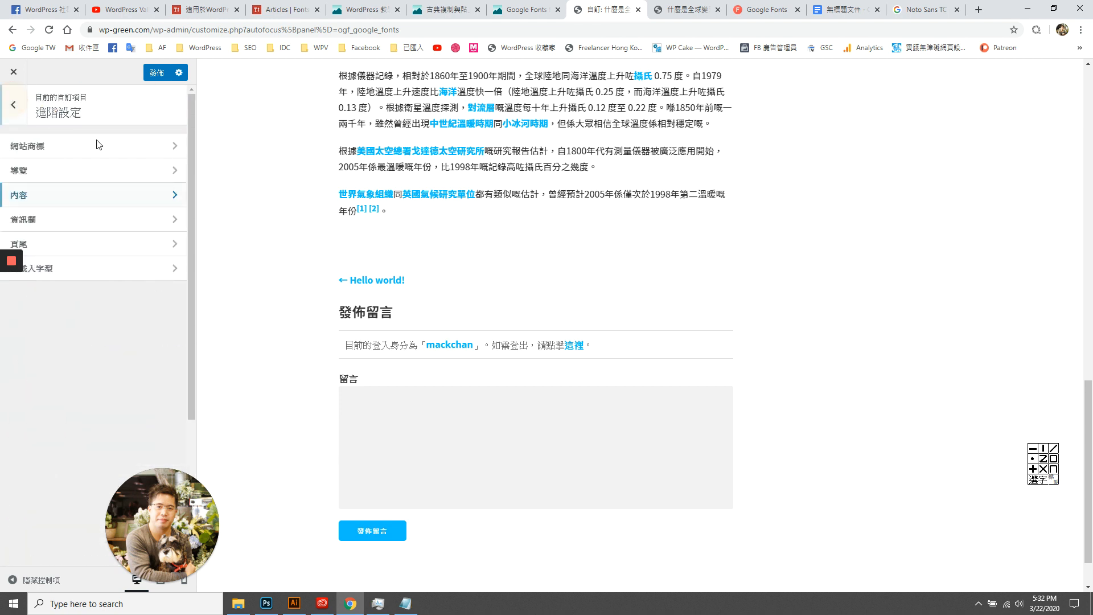
left_click(160, 75)
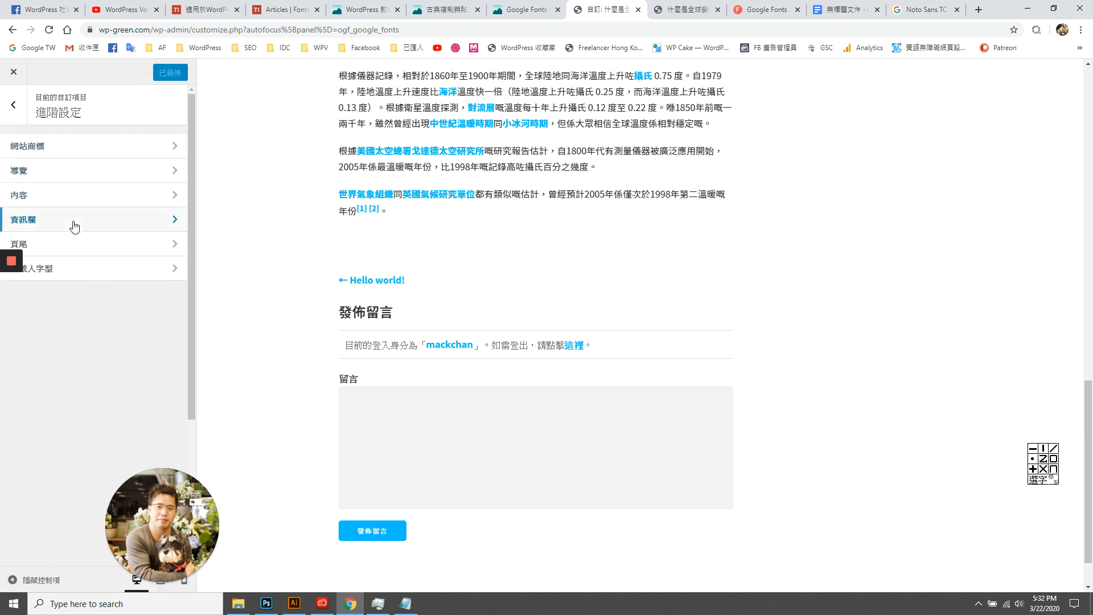
In the 資訊欄 section, set the font families of 標題排版樣式 and 內容排版樣式 to Noto Sans TC.
left_click(117, 228)
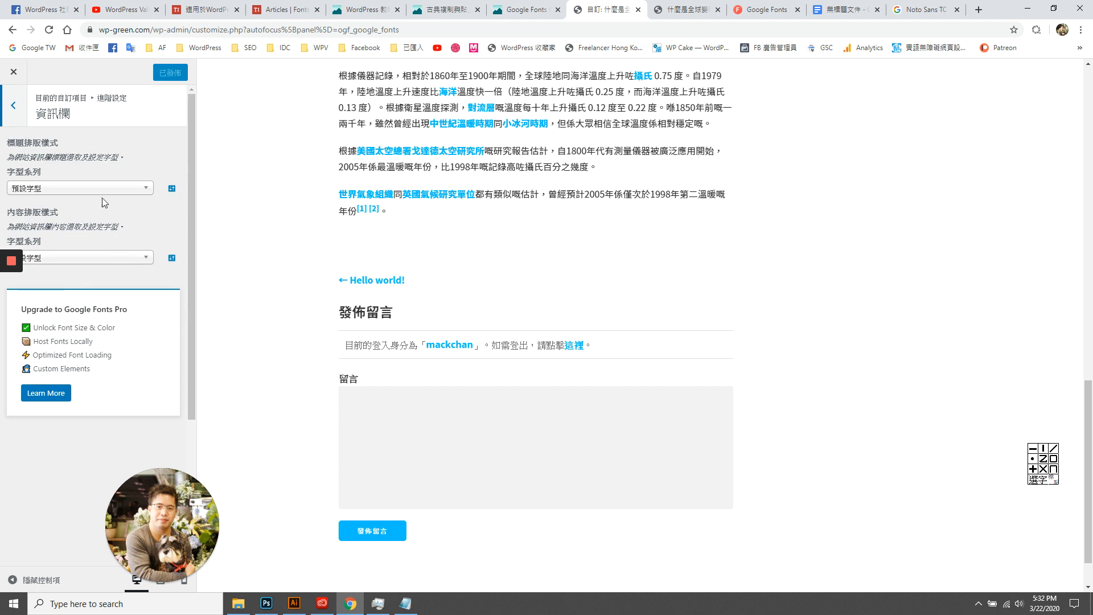
left_click(108, 188)
type("noto")
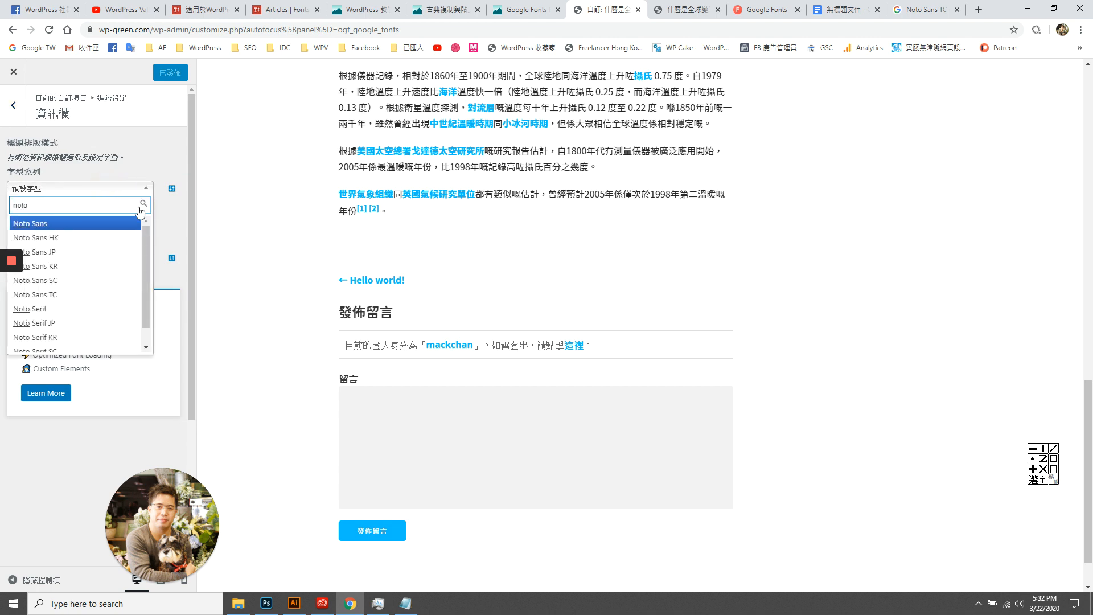
left_click(94, 296)
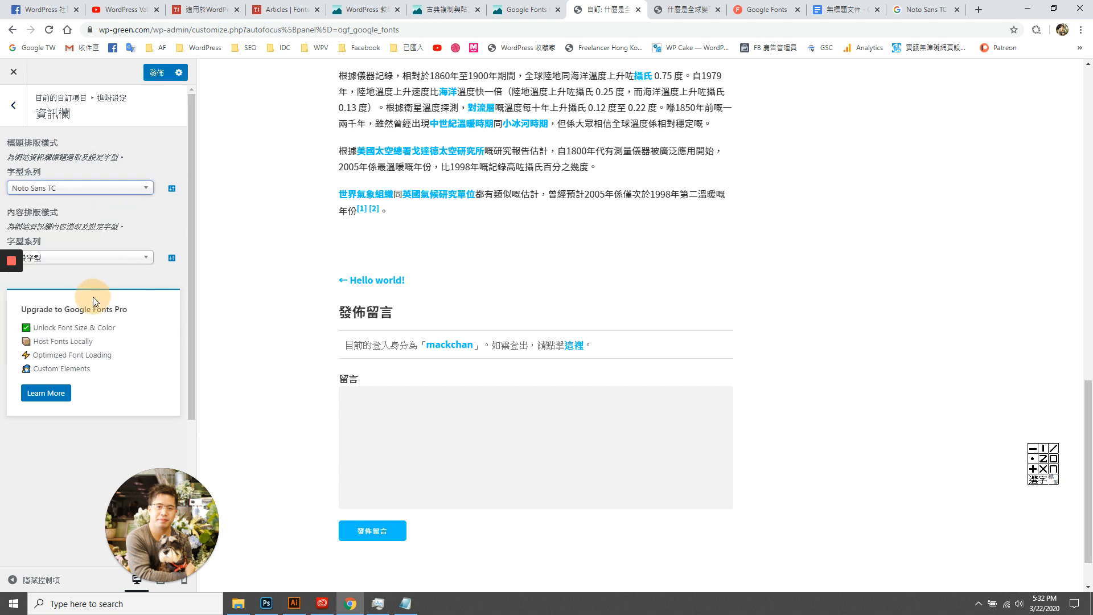
left_click(112, 258)
type("noto")
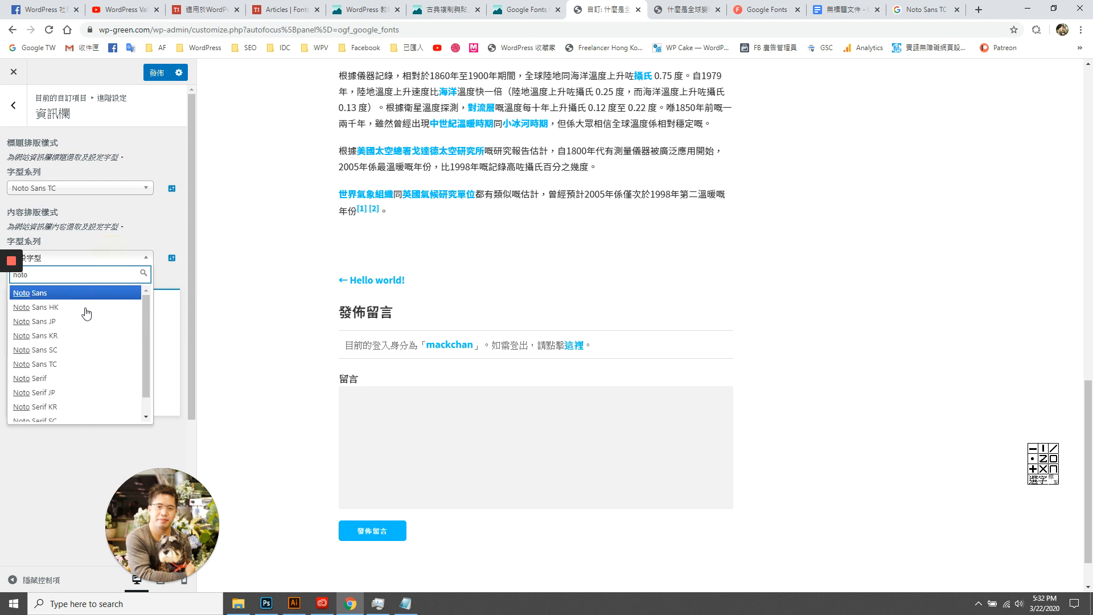
left_click(73, 363)
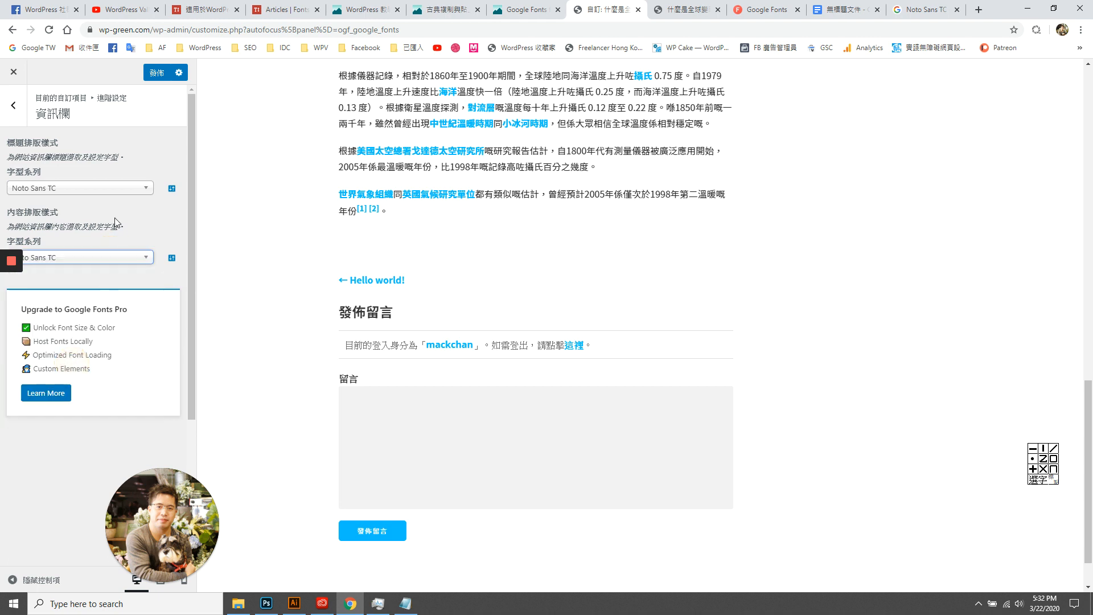
Go to the 頁尾 section of 進階設定 and set its 標題排版樣式 and 內容排版樣式 font families to Noto Sans TC.
left_click(24, 118)
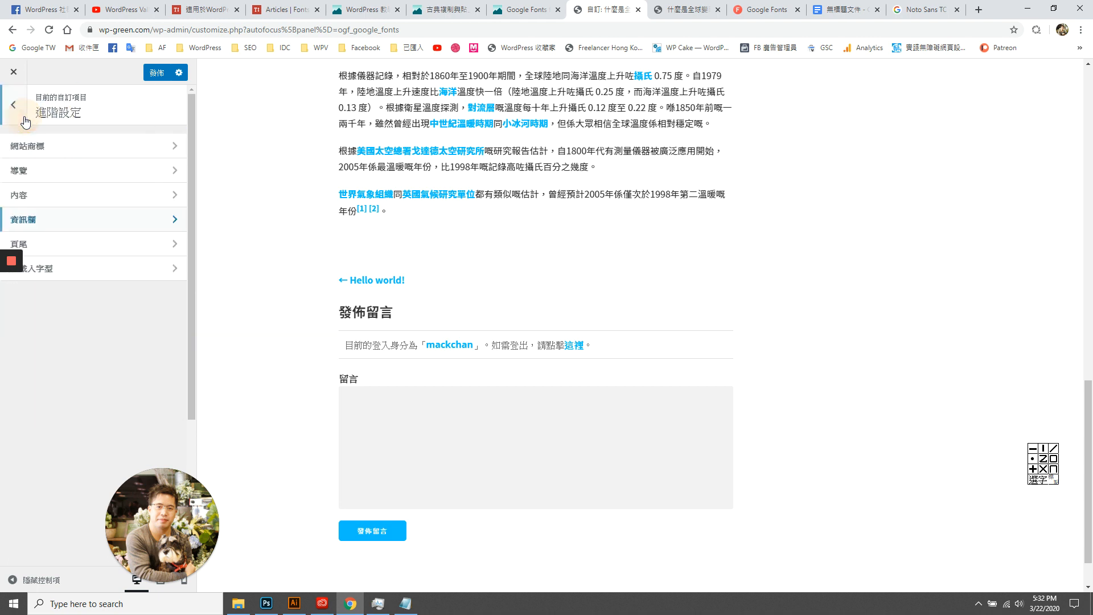
left_click(137, 246)
scroll(448, 546, "down", 1)
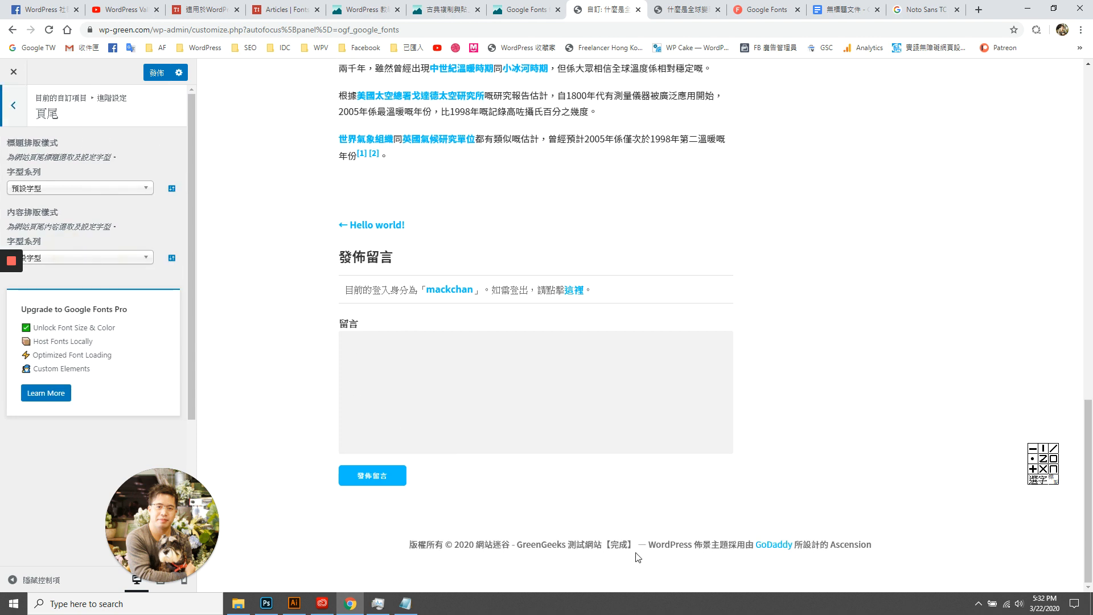
left_click(105, 186)
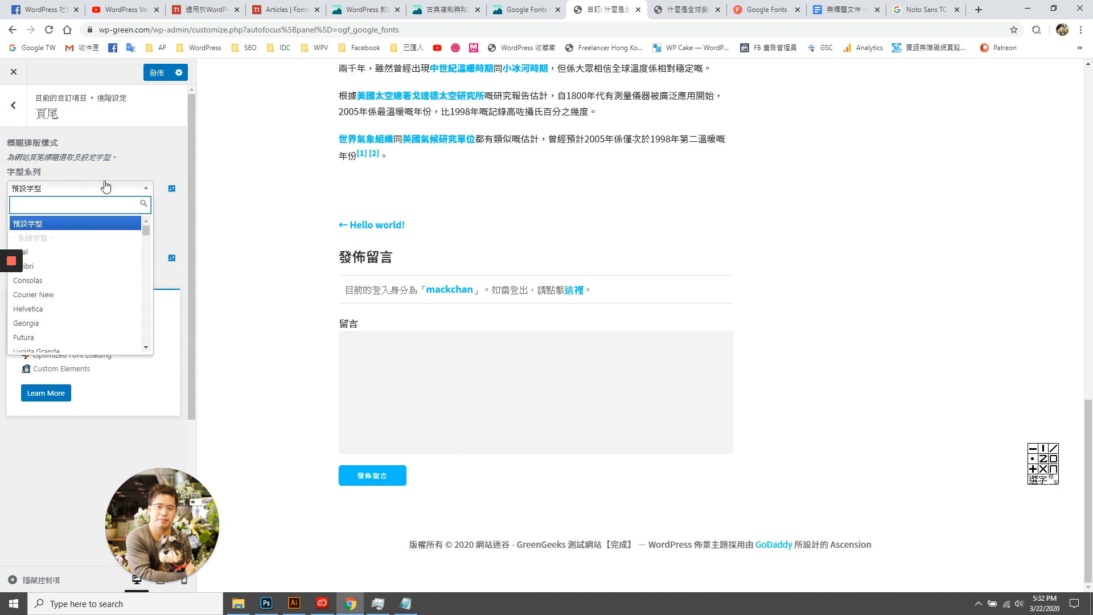
type("noto")
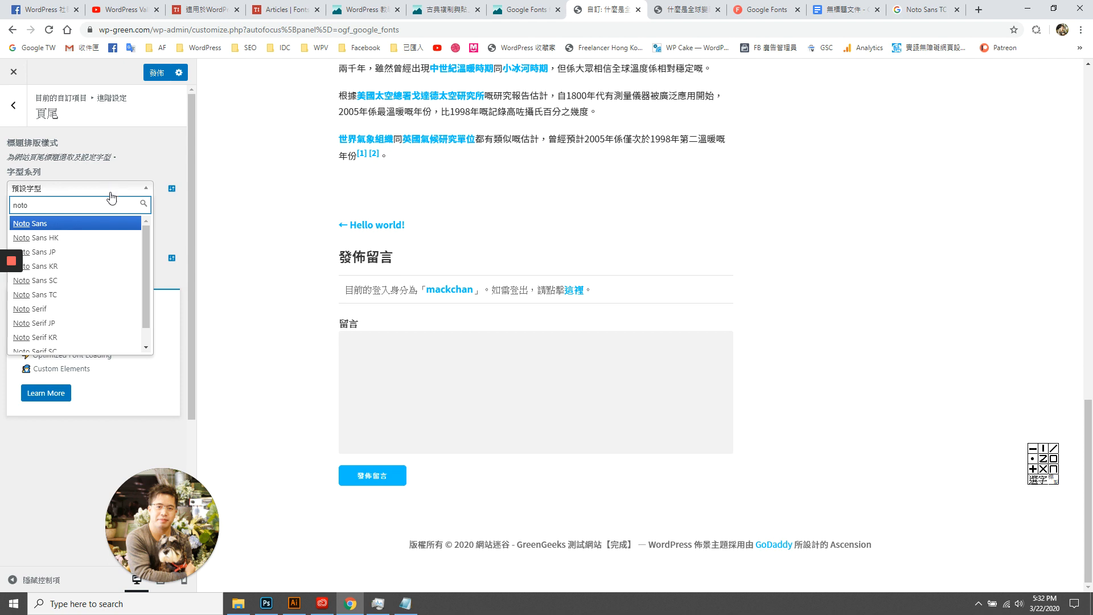
left_click(90, 292)
left_click(93, 258)
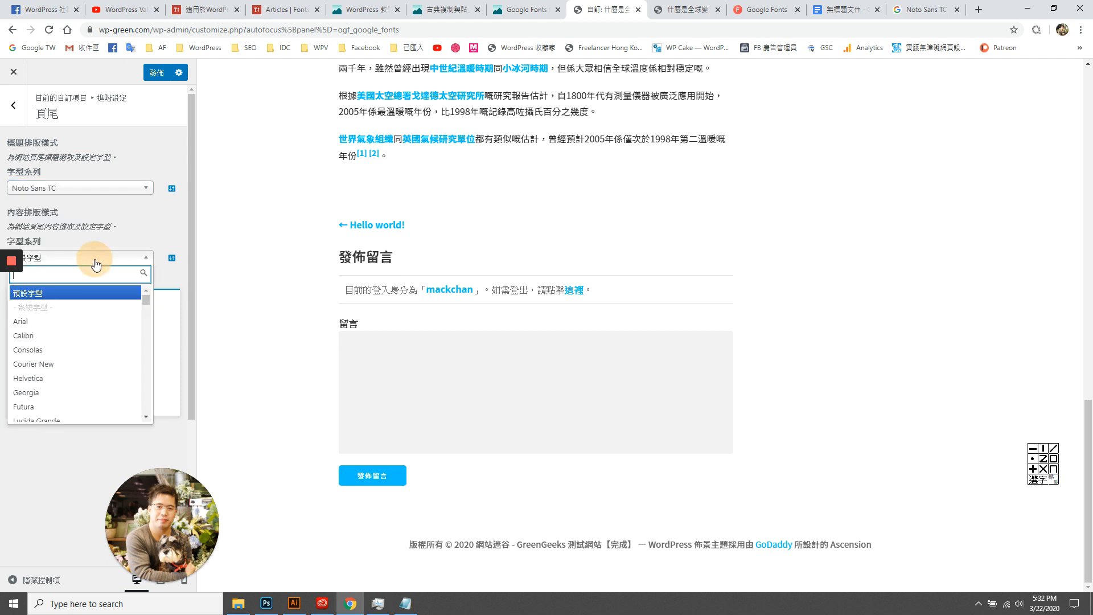
type("noto")
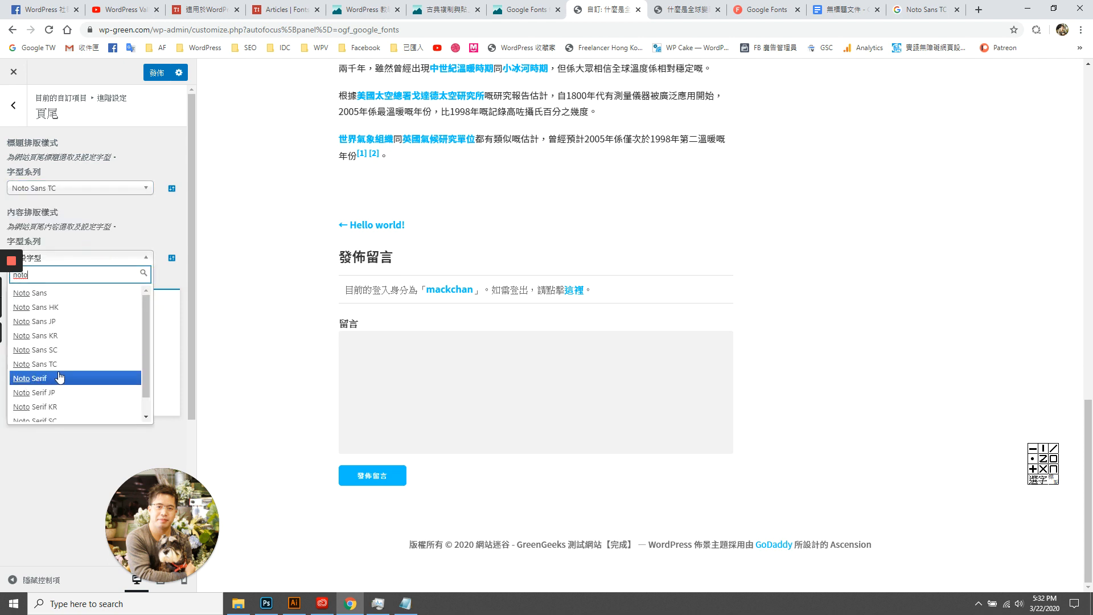
left_click(77, 363)
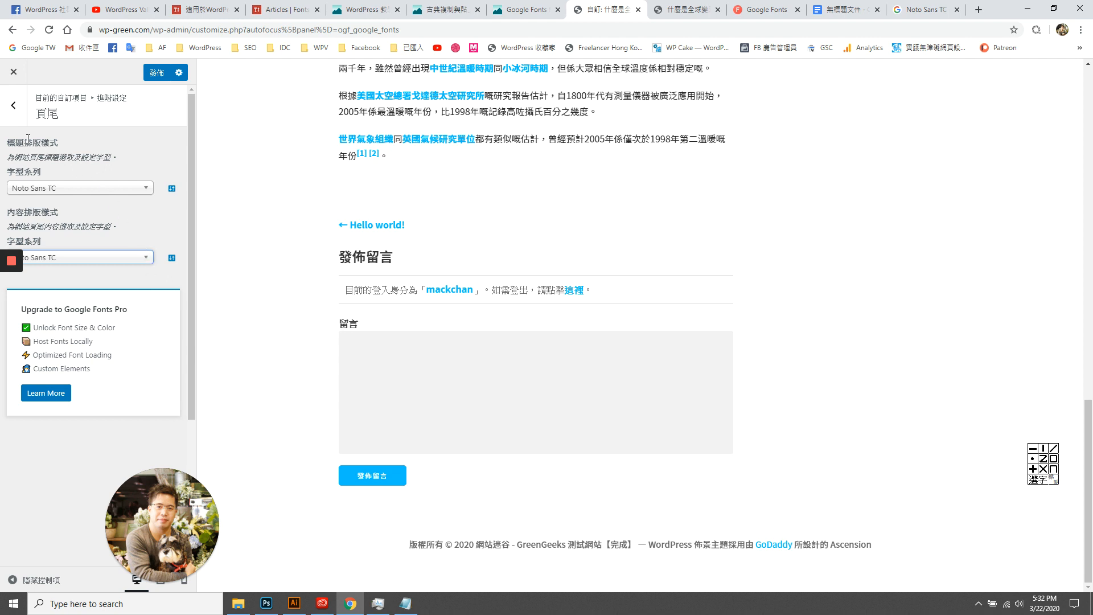
Leave the 頁尾 section and set the 導覽排版樣式 font family to Noto Sans TC in the 導覽 section.
left_click(14, 114)
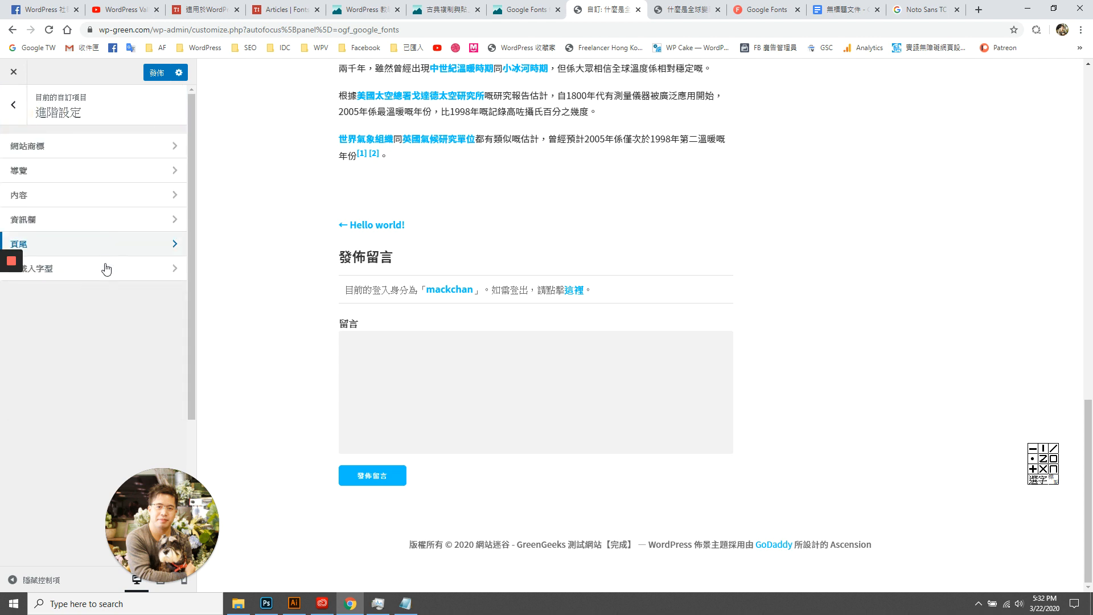
left_click(72, 223)
left_click(21, 115)
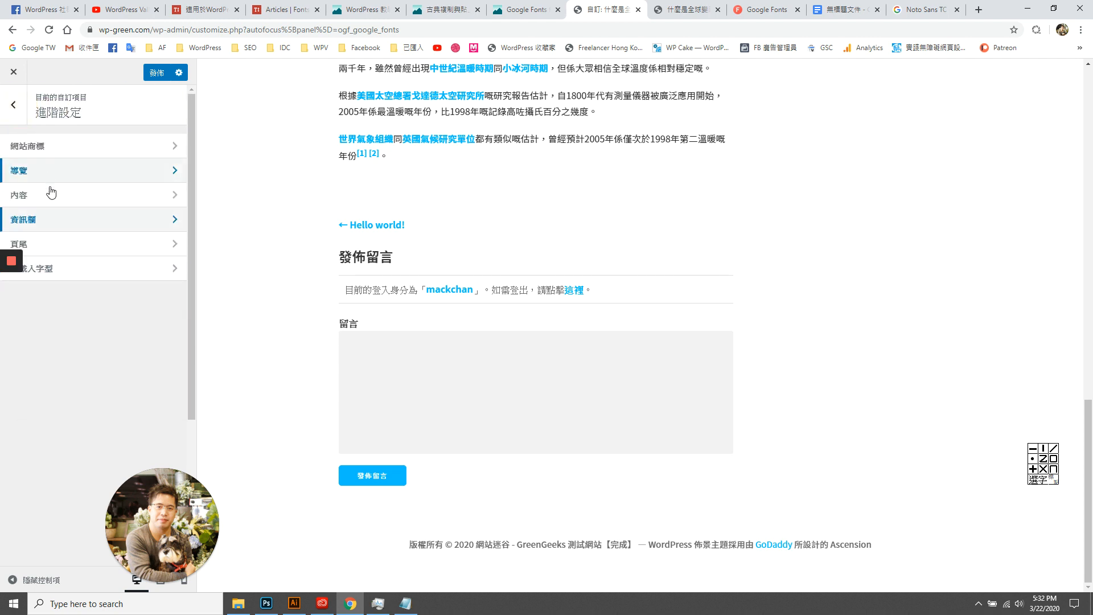
left_click(54, 174)
left_click(94, 191)
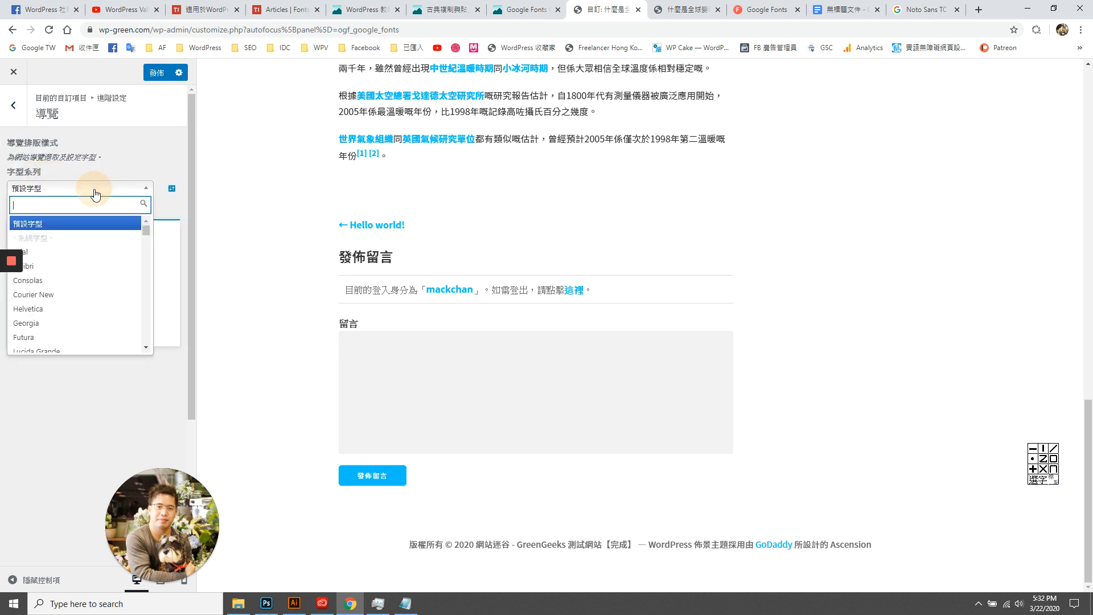
type("noto")
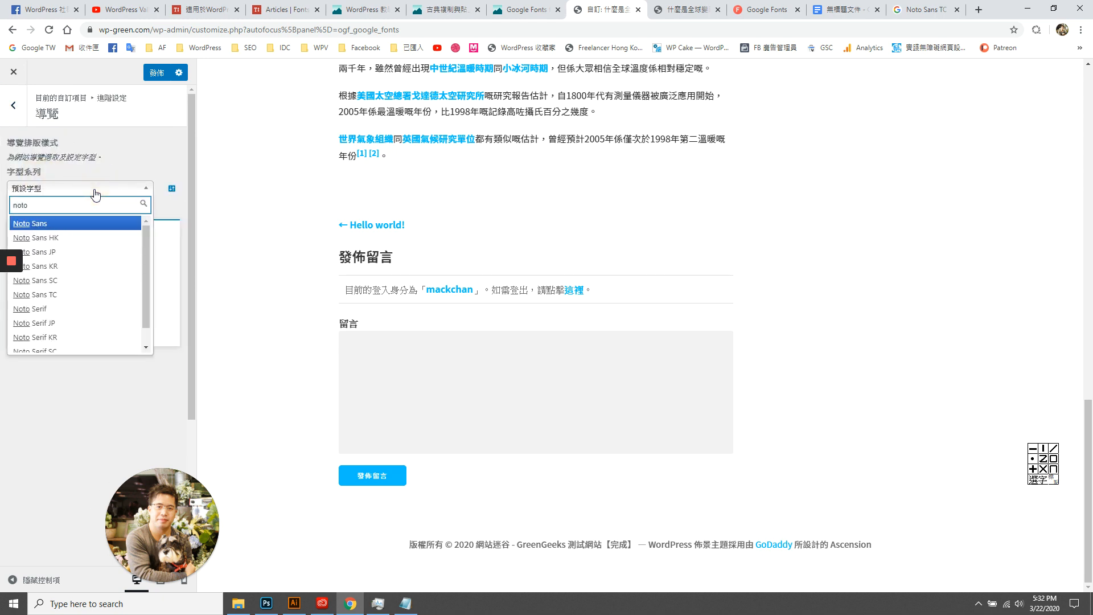
left_click(101, 294)
left_click(13, 105)
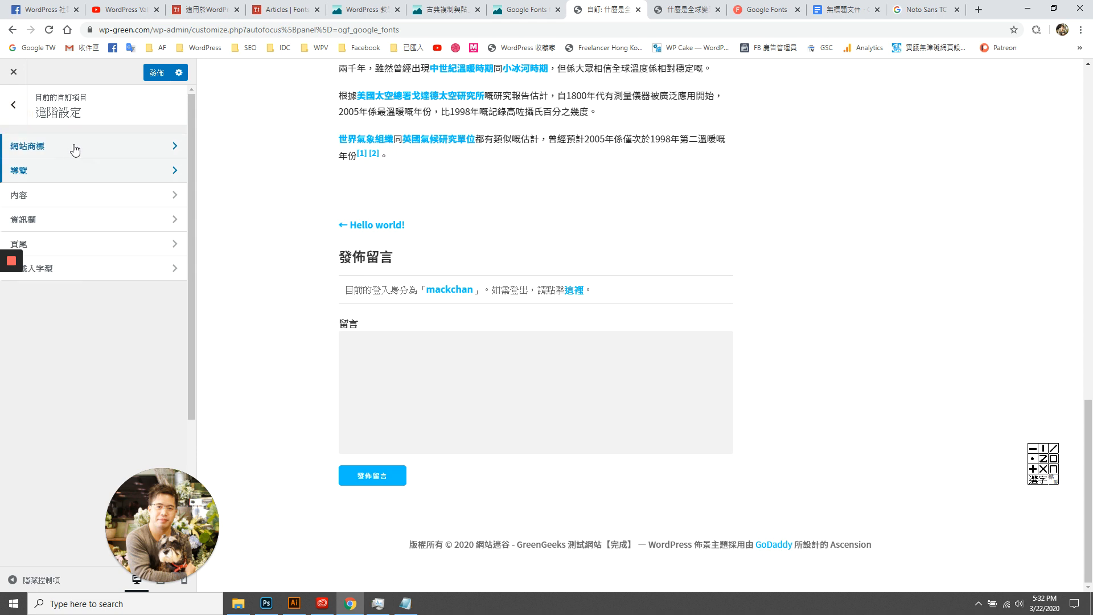
In the 網站商標 section, set the font families of 網站名稱排版樣式 and 網站說明排版樣式 to Noto Sans TC.
left_click(71, 145)
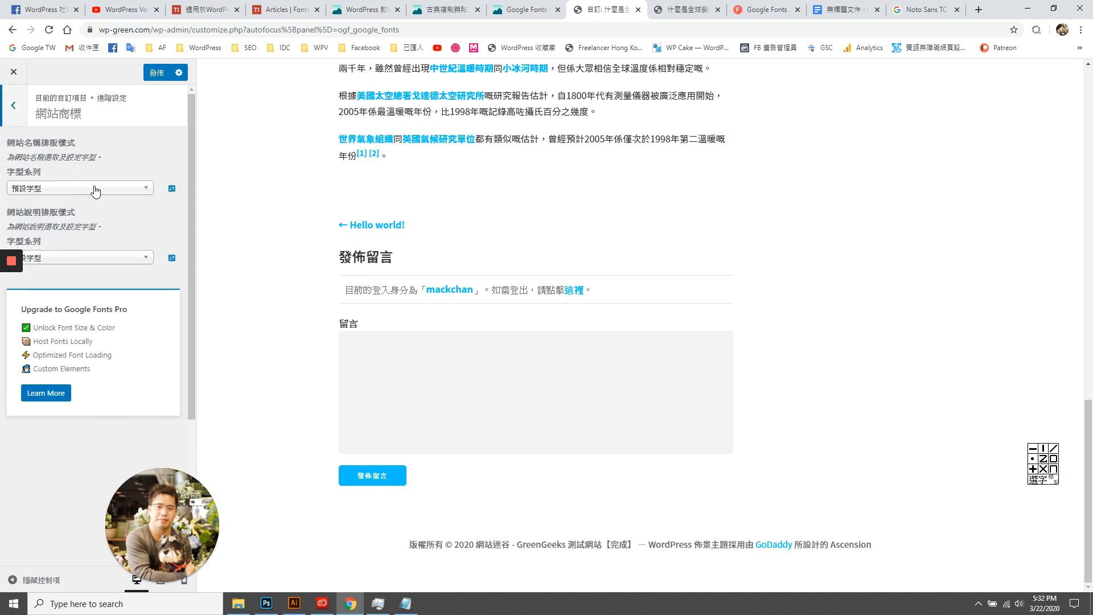
left_click(95, 190)
type("noto")
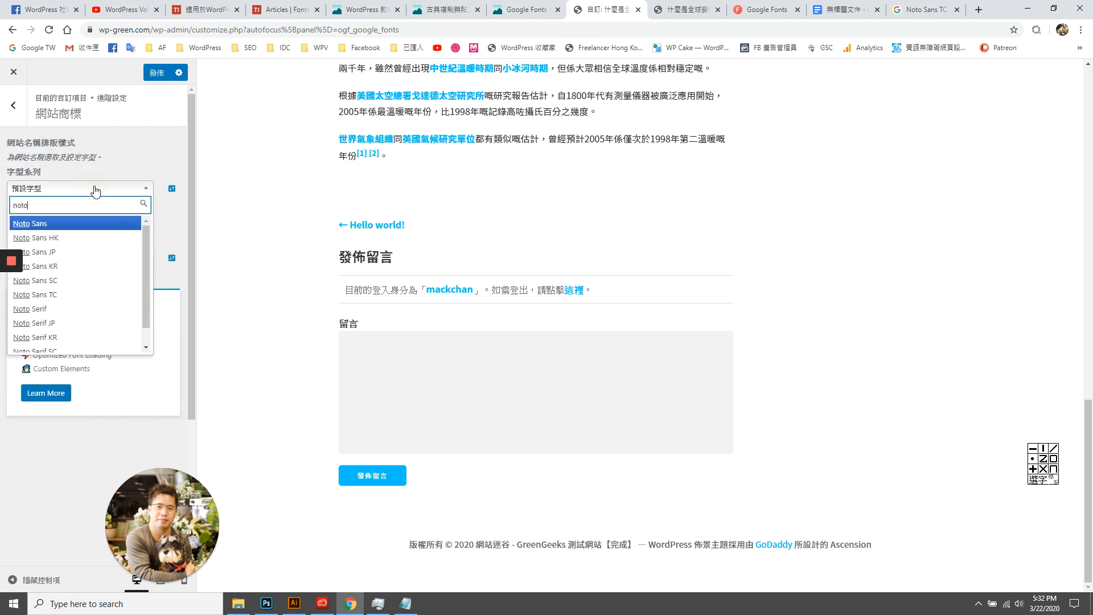
left_click(91, 295)
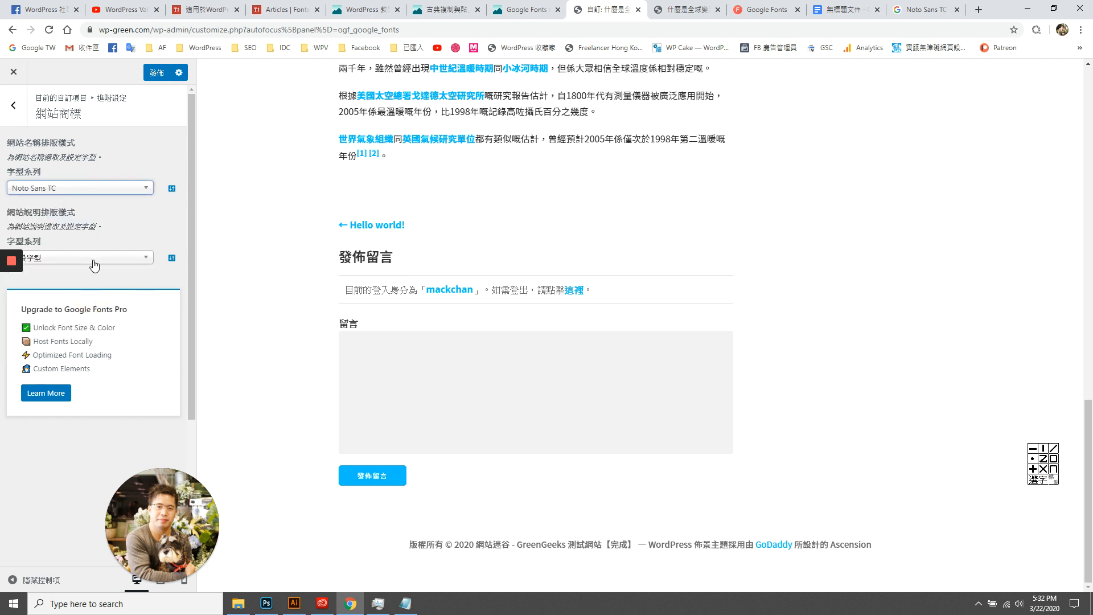
left_click(94, 259)
type("noto")
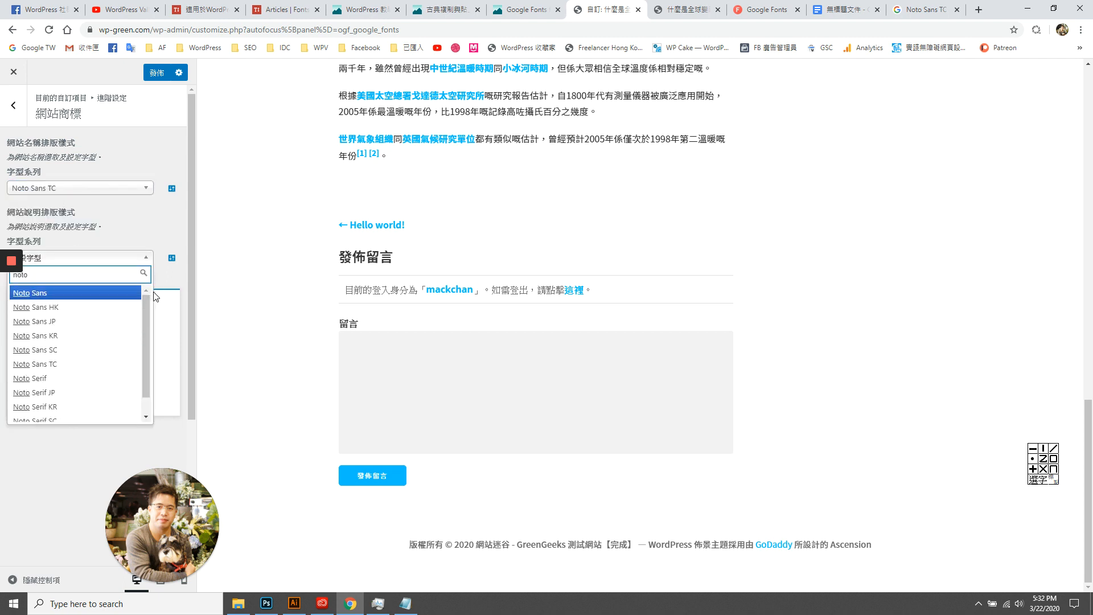
left_click(85, 364)
left_click(14, 105)
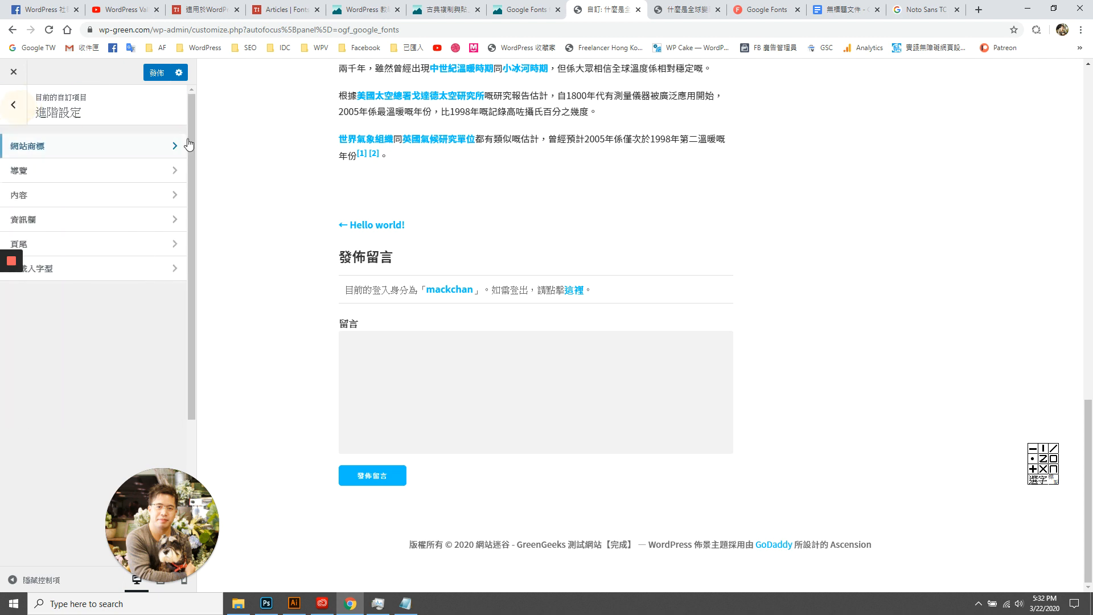
Check the site title and navigation in the page preview and publish the font changes.
scroll(838, 330, "up", 15)
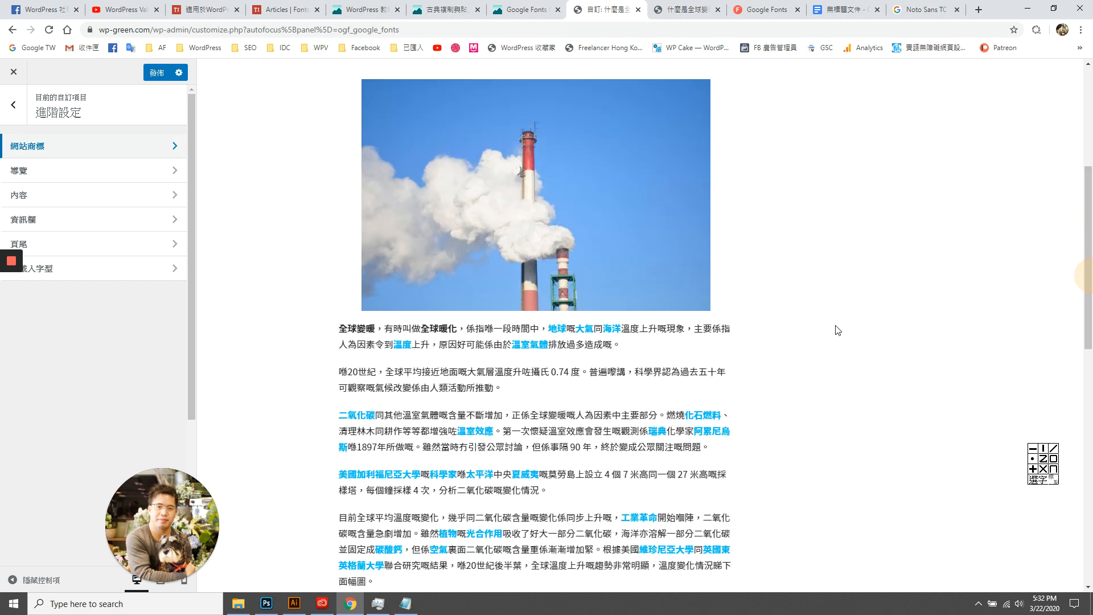
scroll(448, 396, "up", 5)
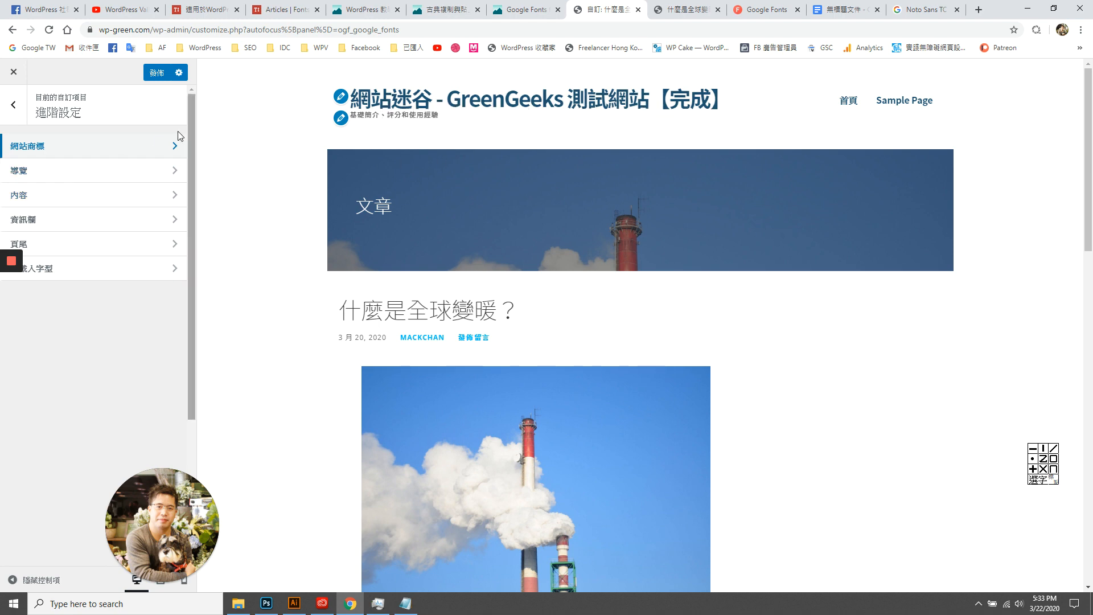
left_click(143, 74)
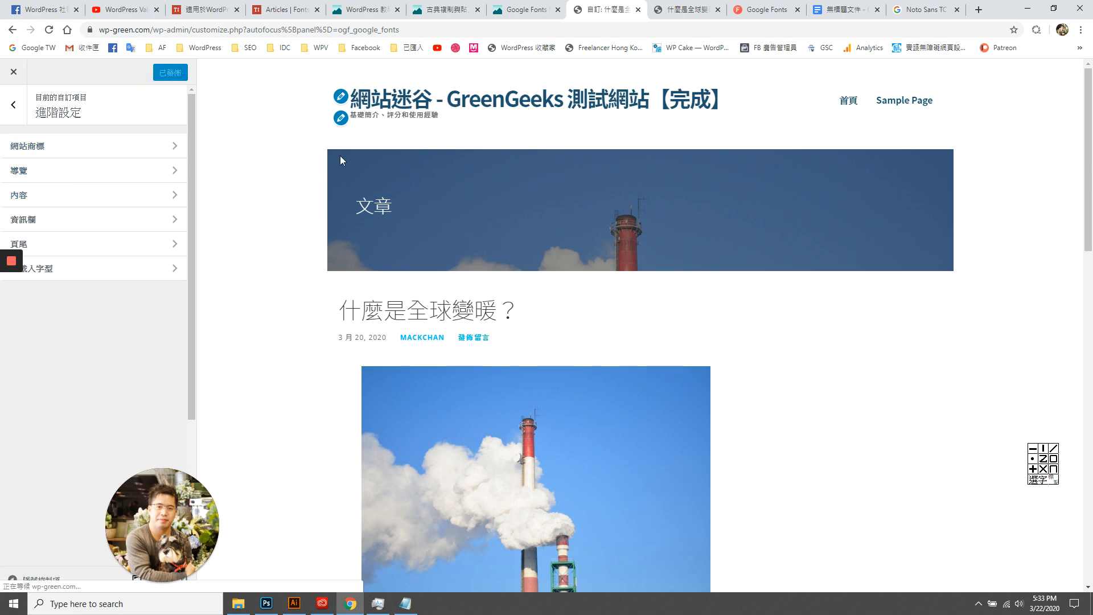
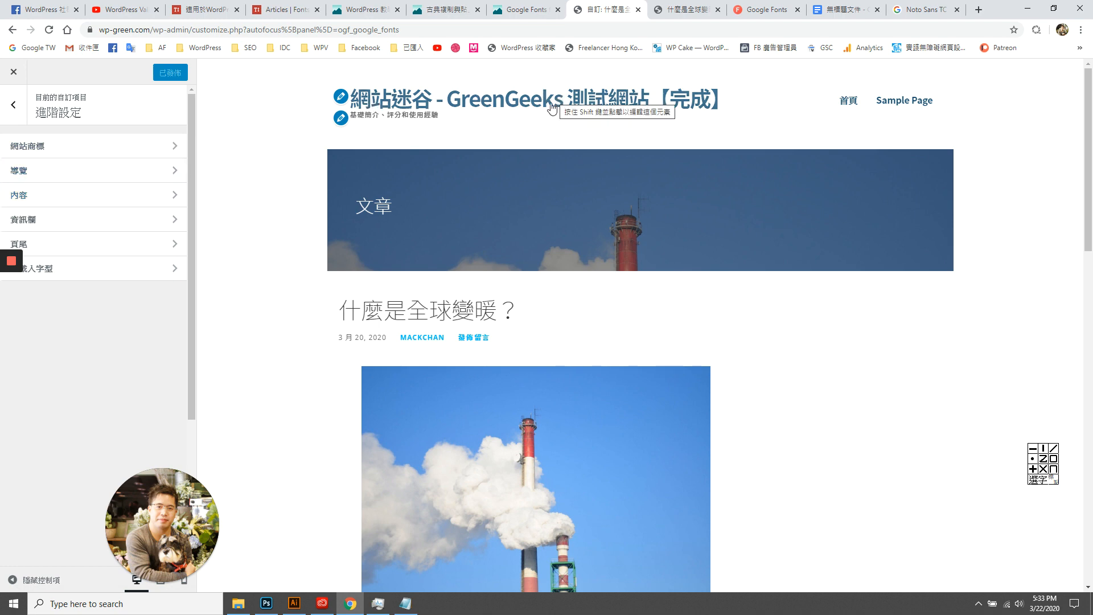
Show the extra font options of 導覽排版樣式 in the 導覽 section and set 字型粗細 to 極細體.
left_click(105, 172)
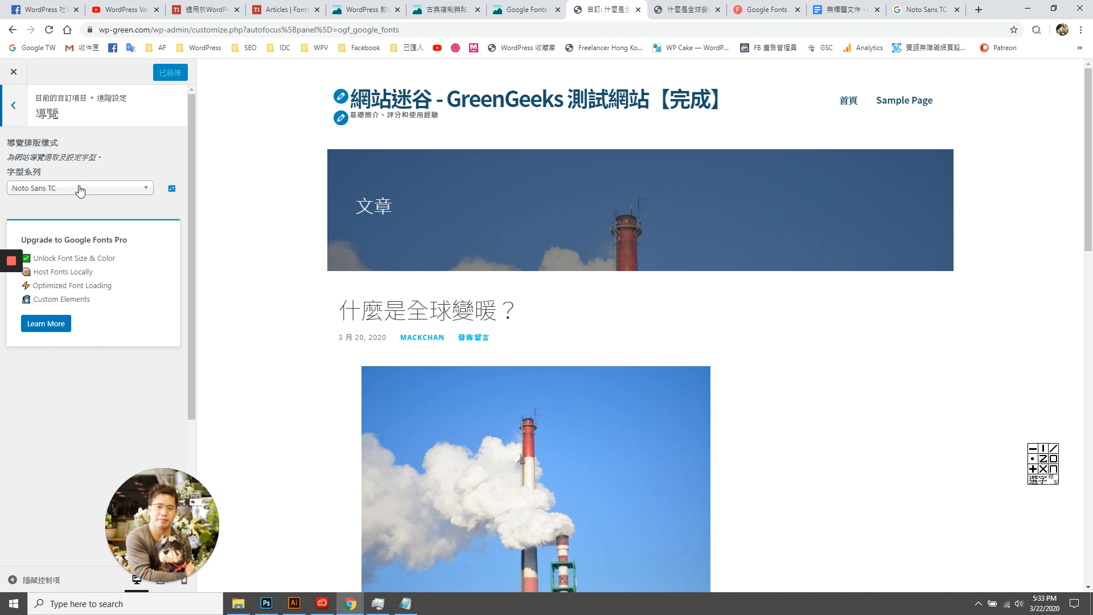
left_click(173, 190)
left_click(58, 234)
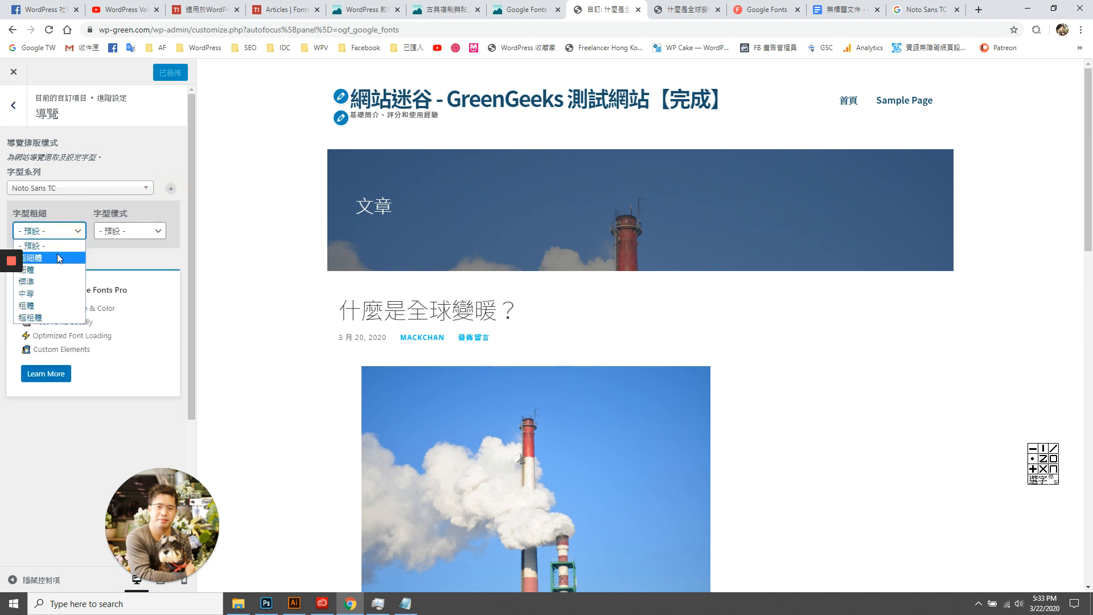
left_click(56, 254)
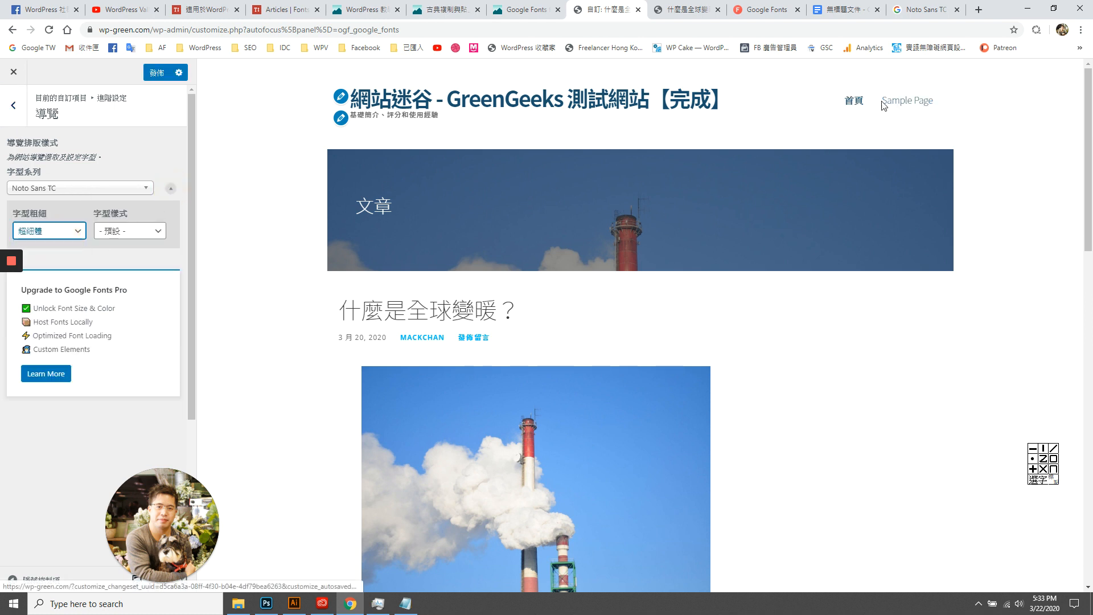
mouse_move(11, 309)
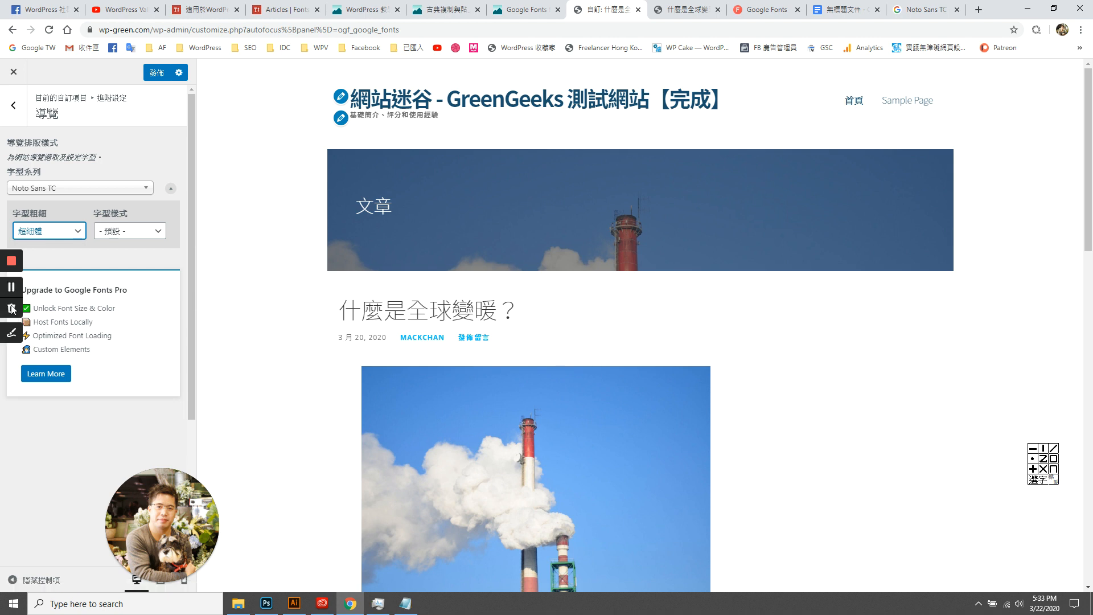
left_click(11, 334)
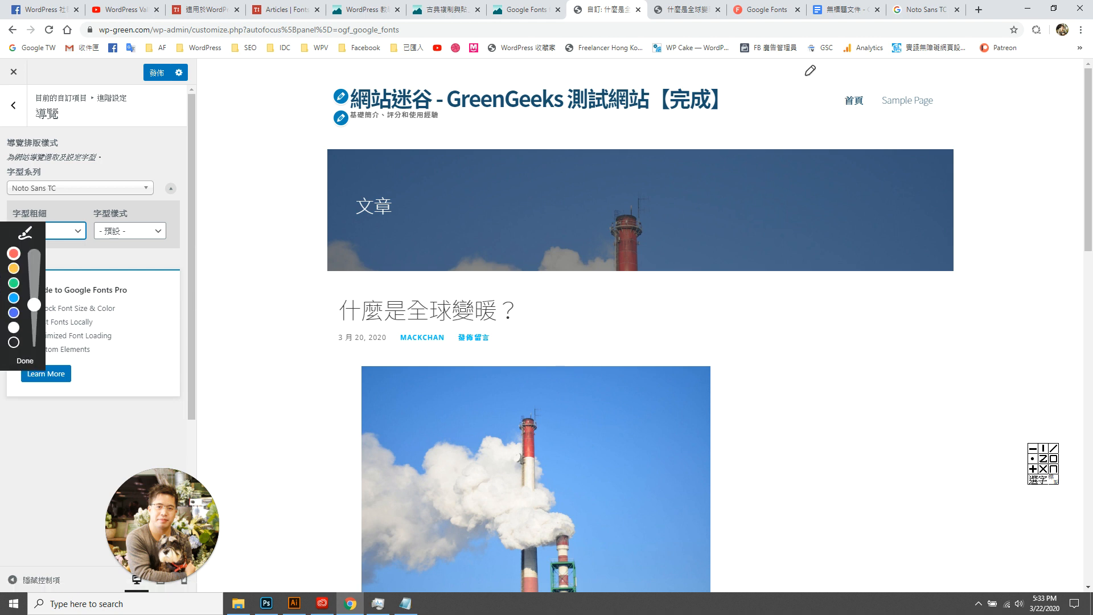
mouse_move(804, 75)
left_mouse_down()
mouse_move(970, 105)
mouse_move(822, 134)
mouse_move(807, 75)
left_mouse_up()
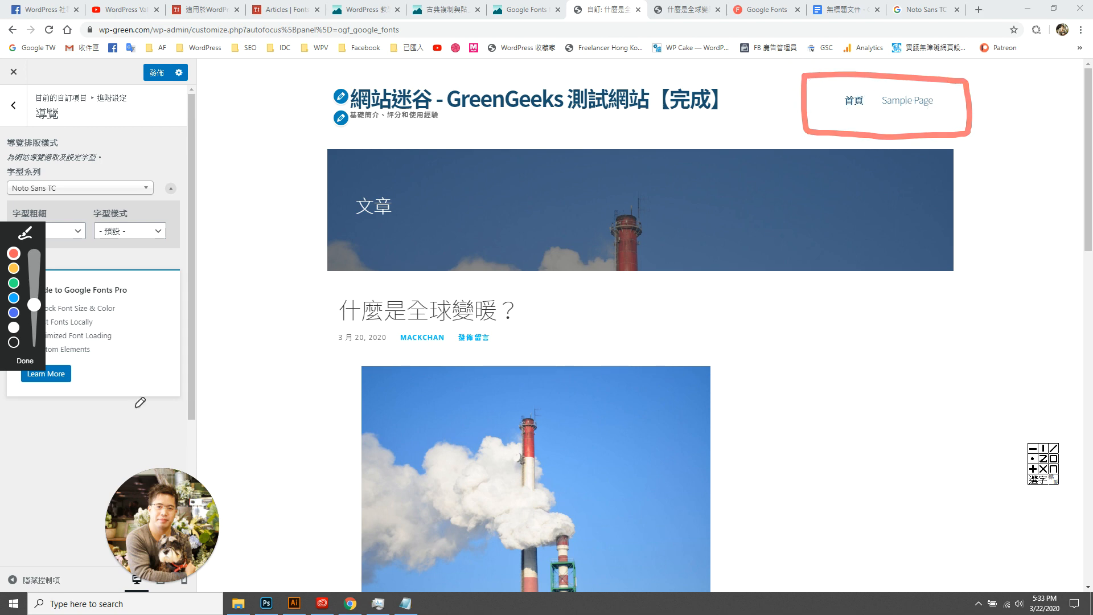
left_click(26, 361)
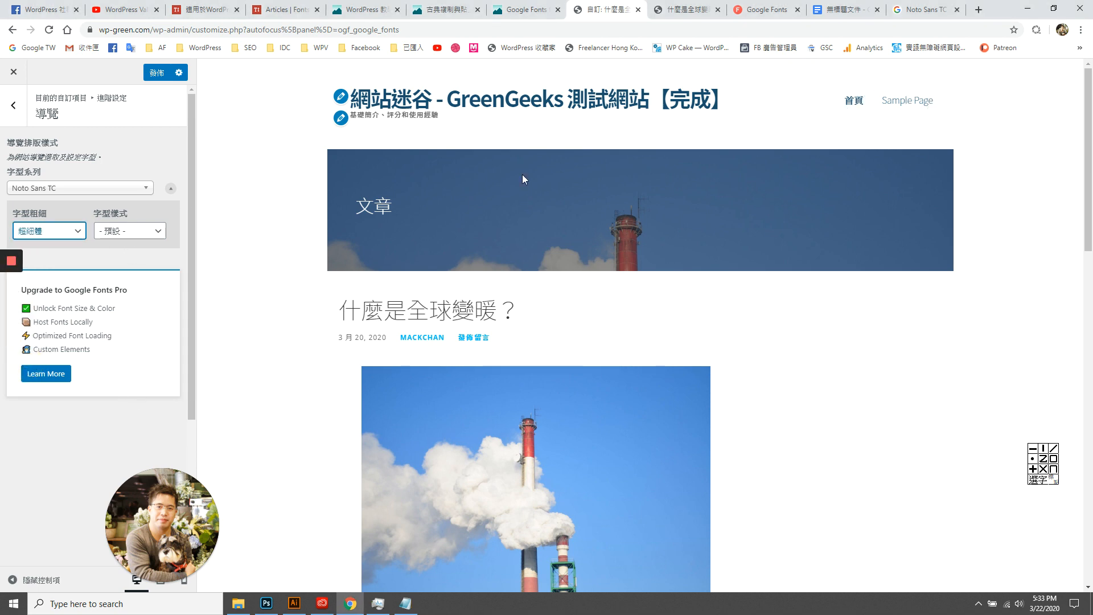
Set the 字型粗細 of 導覽排版樣式 to 粗體 and publish the change.
left_click(80, 230)
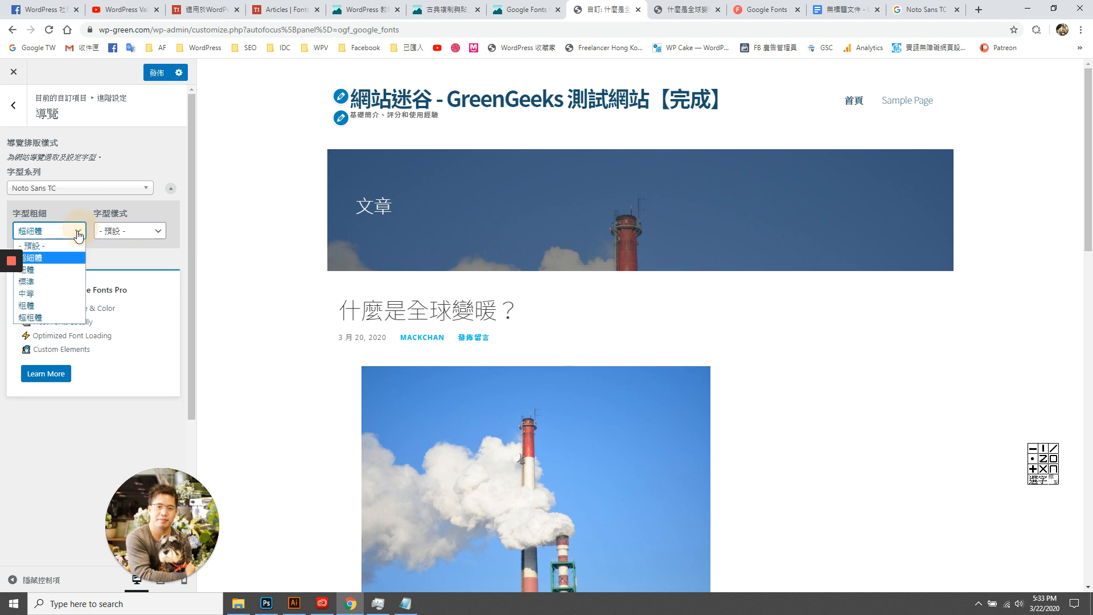
left_click(67, 301)
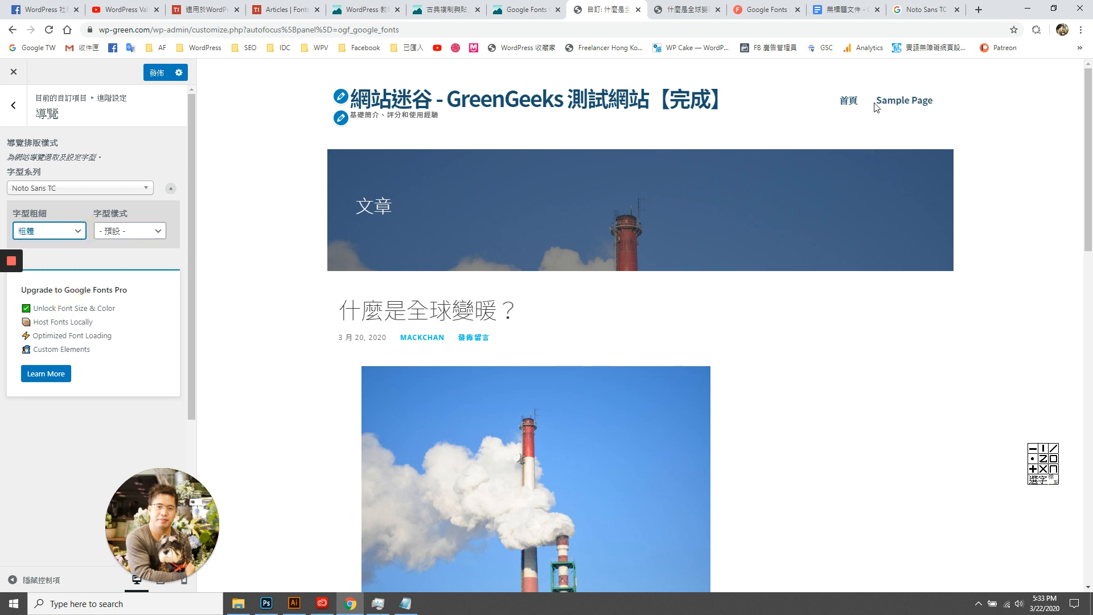
left_click(161, 74)
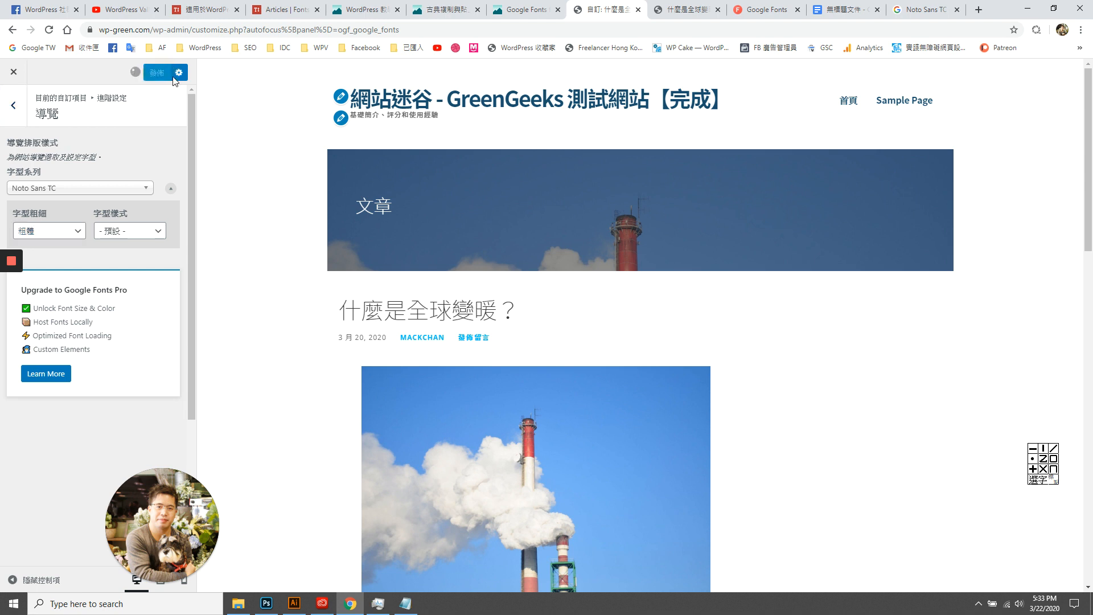
Open the 網站商標 typography settings and set the site title's font weight to 超粗體.
left_click(14, 105)
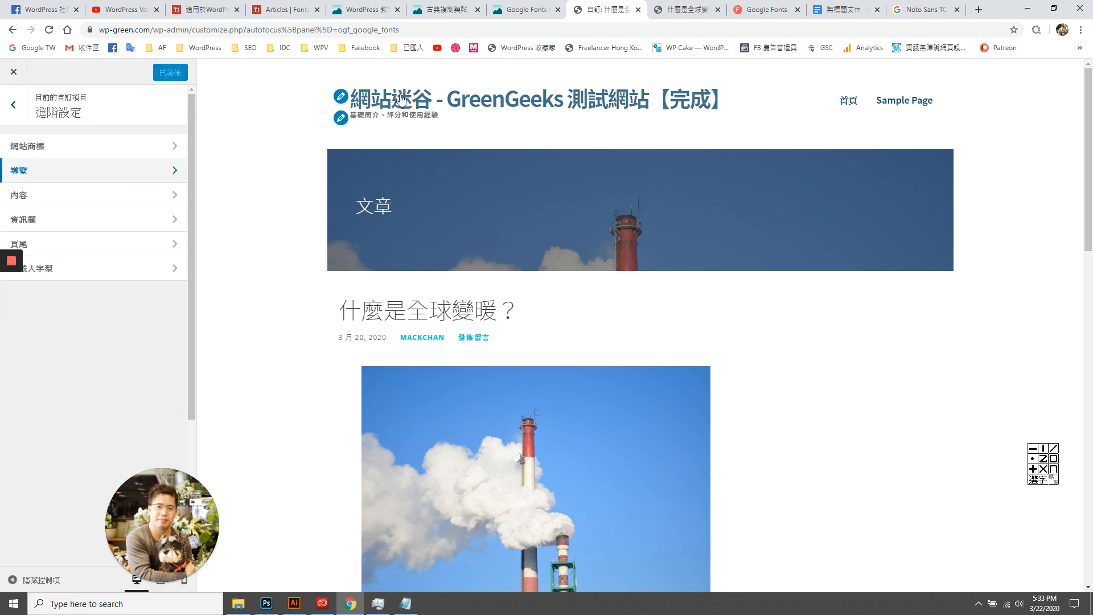
left_click(109, 146)
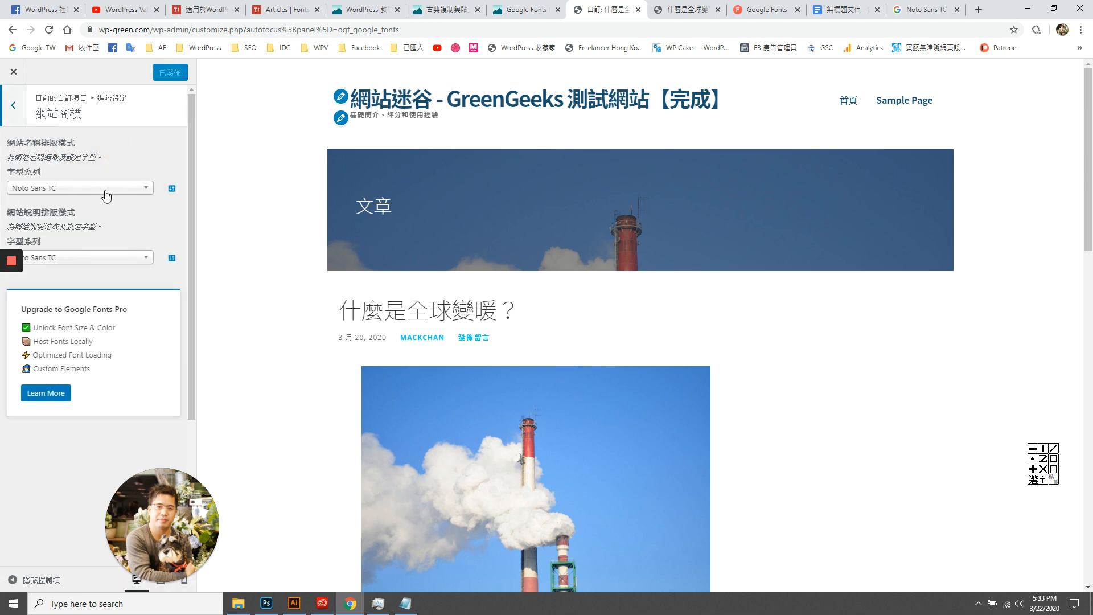
left_click(171, 189)
left_click(50, 230)
left_click(63, 314)
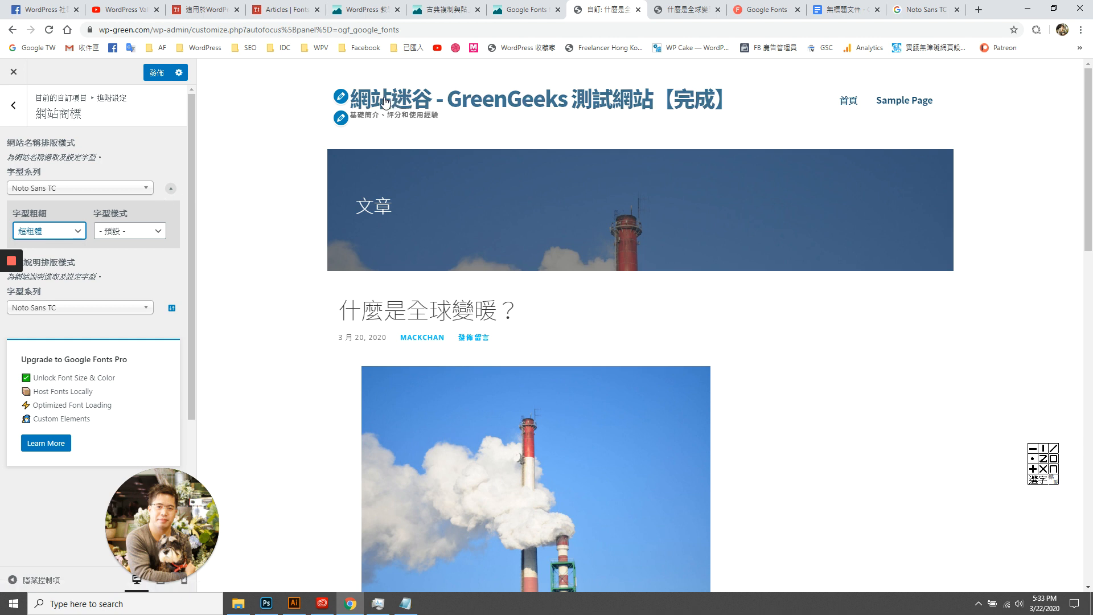
Change the site title's font family to Noto Serif TC.
left_click(123, 188)
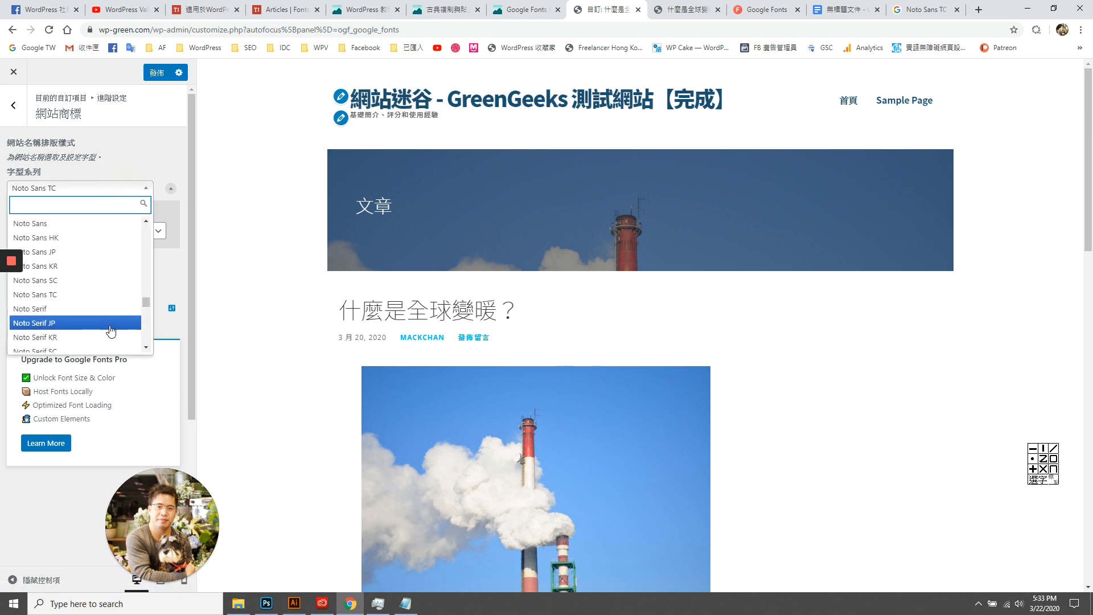
scroll(111, 330, "down", 1)
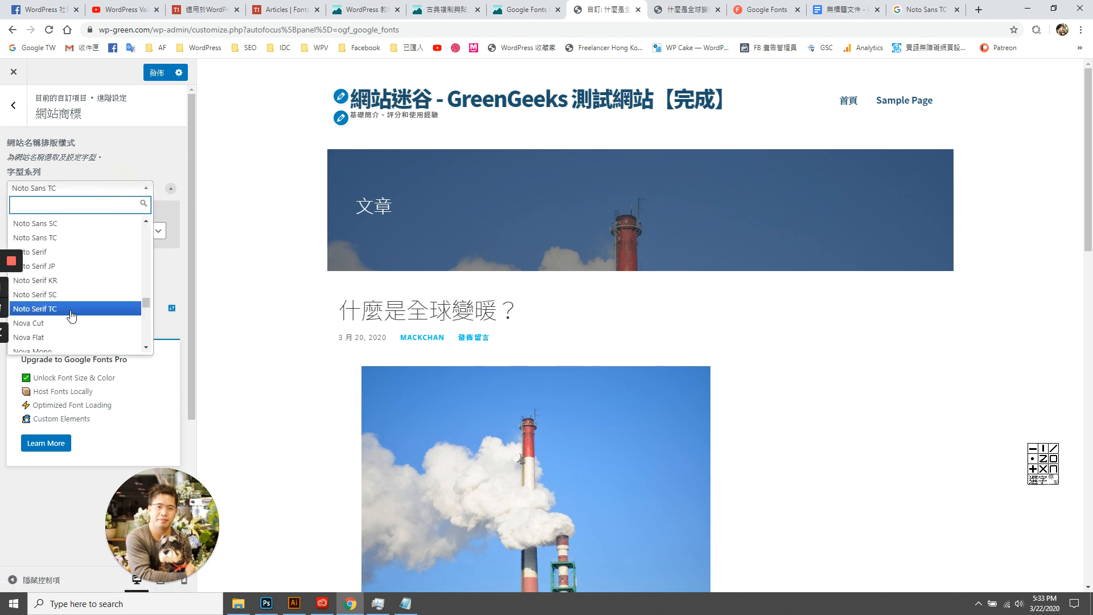
left_click(113, 308)
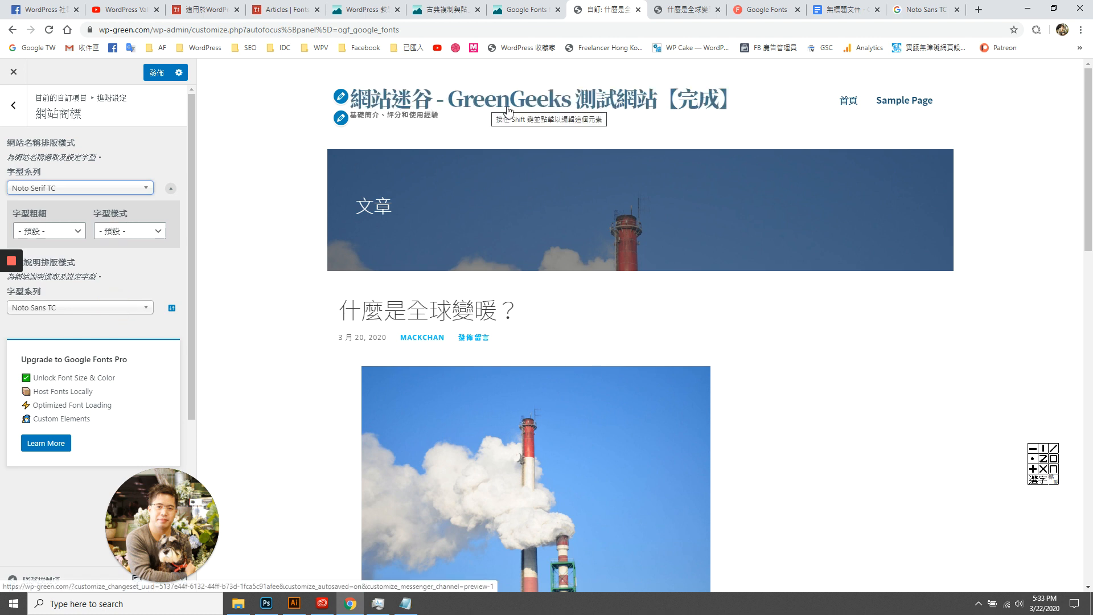
Try the 粗體 weight on the Noto Serif TC site title, and settle on 超粗體.
left_click(72, 230)
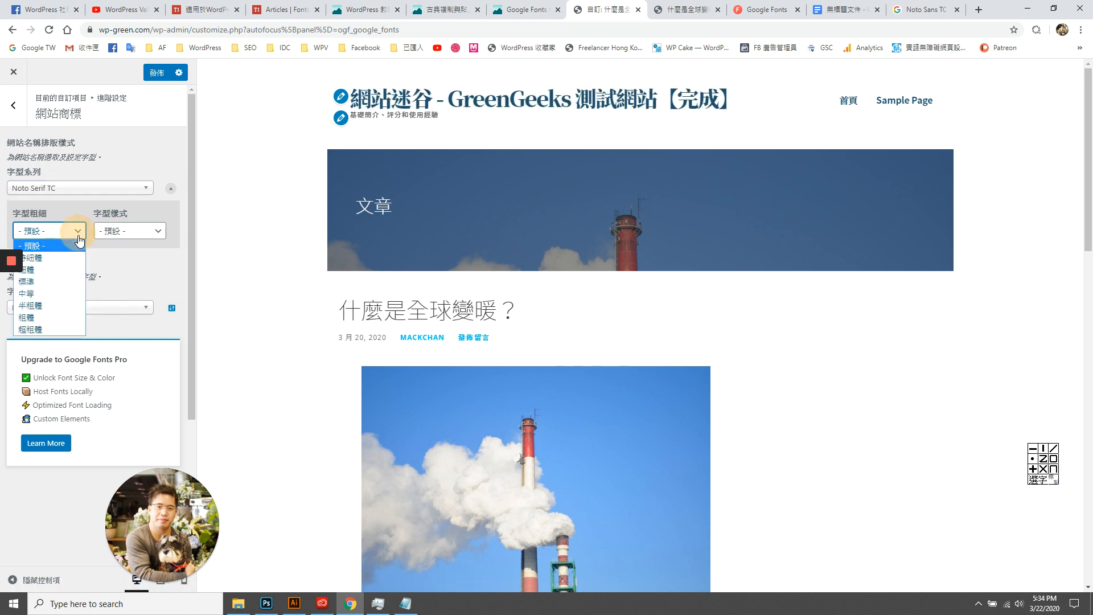
left_click(67, 315)
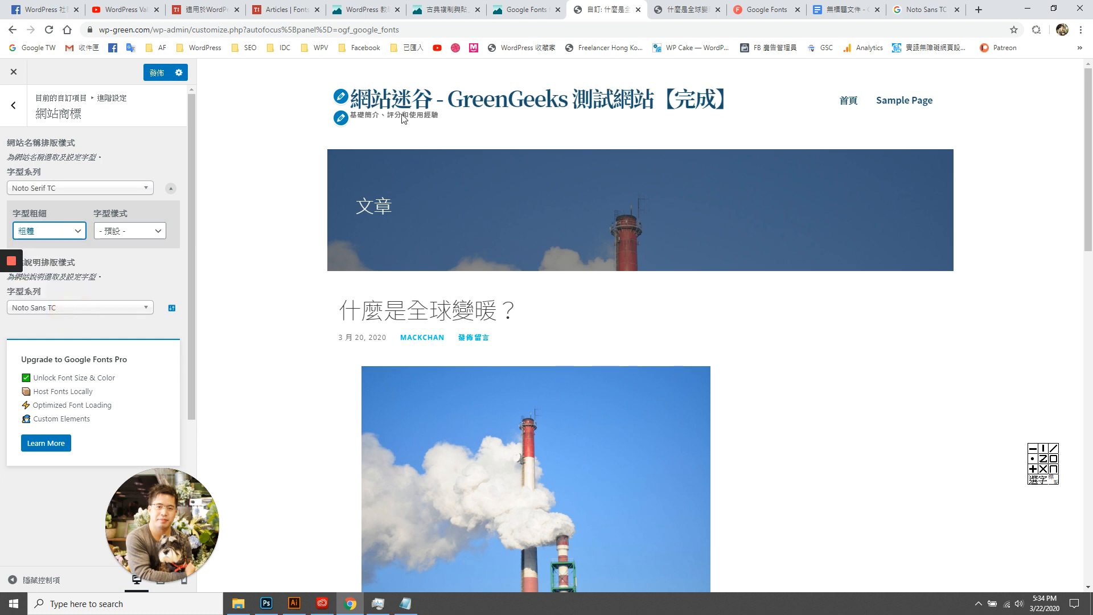
left_click(49, 230)
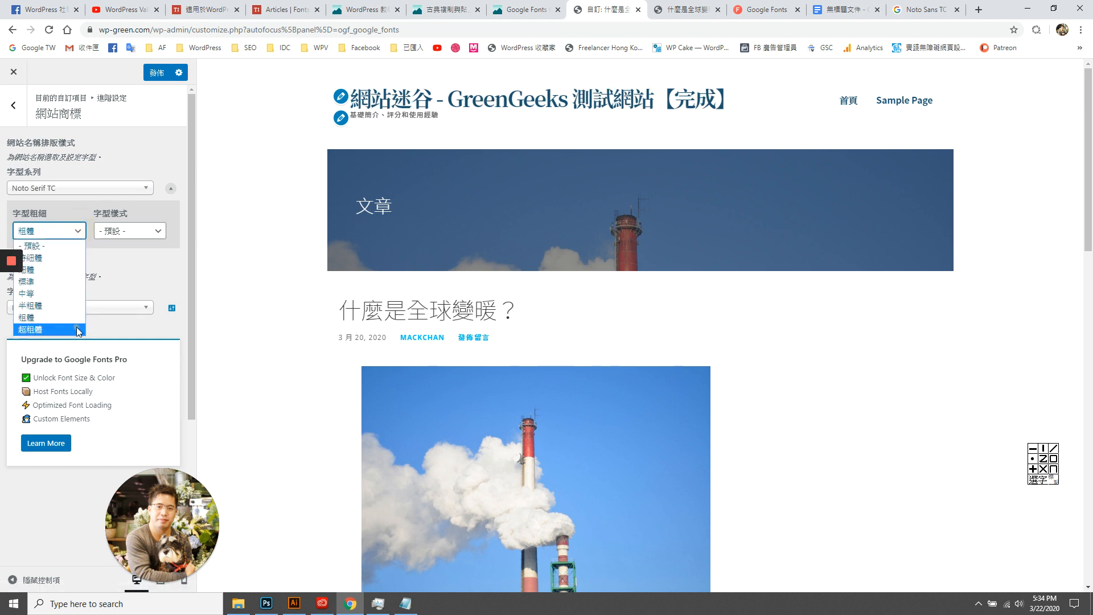
left_click(75, 329)
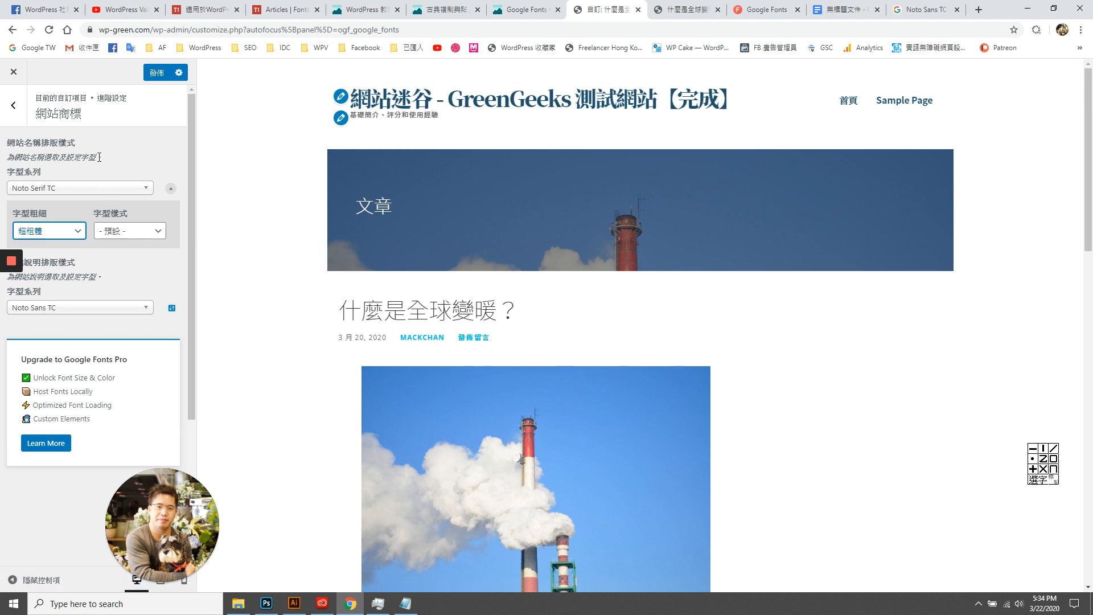
Try the 斜體 and 仿斜體 font styles on the site title.
left_click(133, 231)
left_click(139, 269)
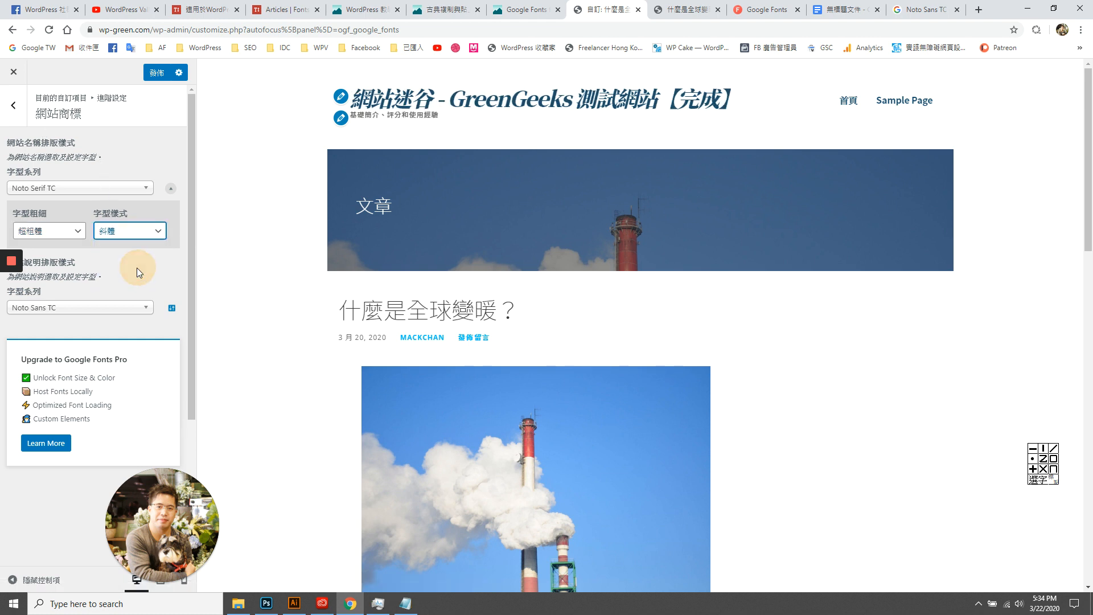
left_click(146, 232)
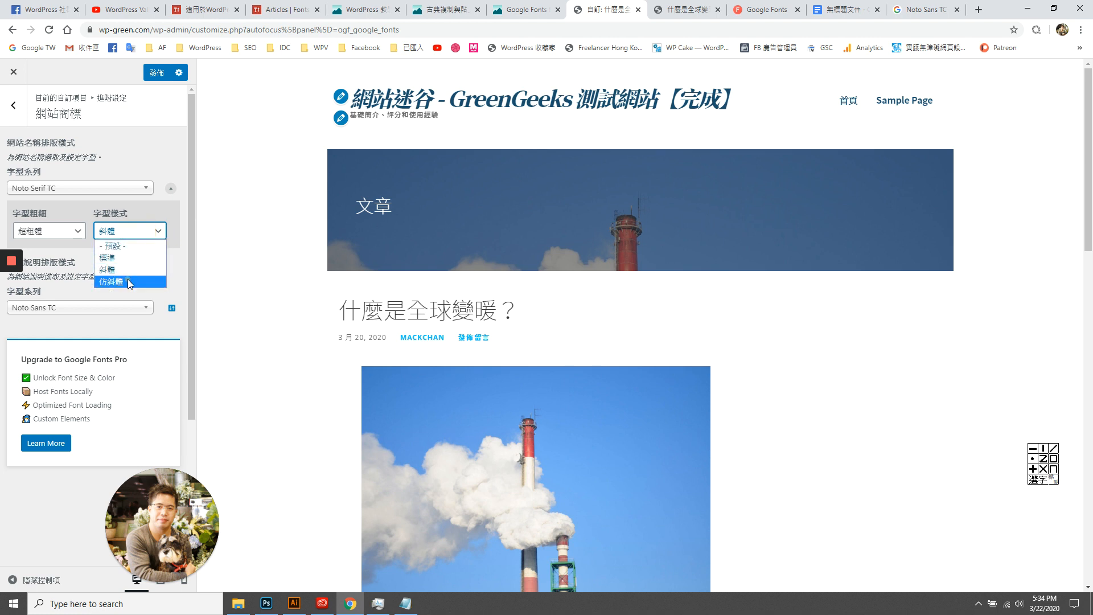
left_click(128, 279)
Set the site title's font style to 標準 and publish the changes.
left_click(146, 231)
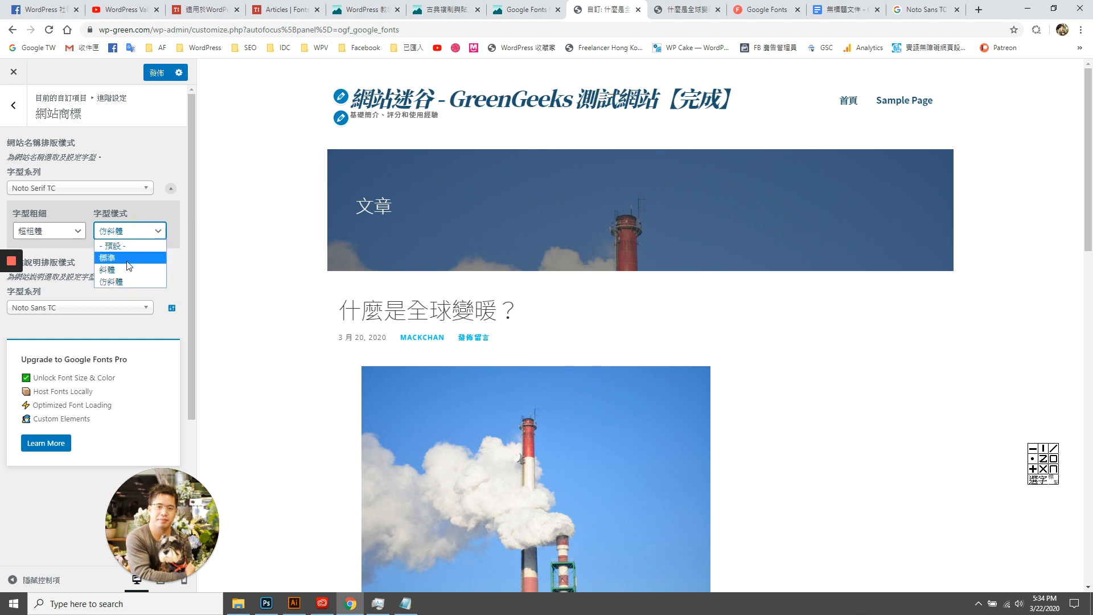
left_click(127, 263)
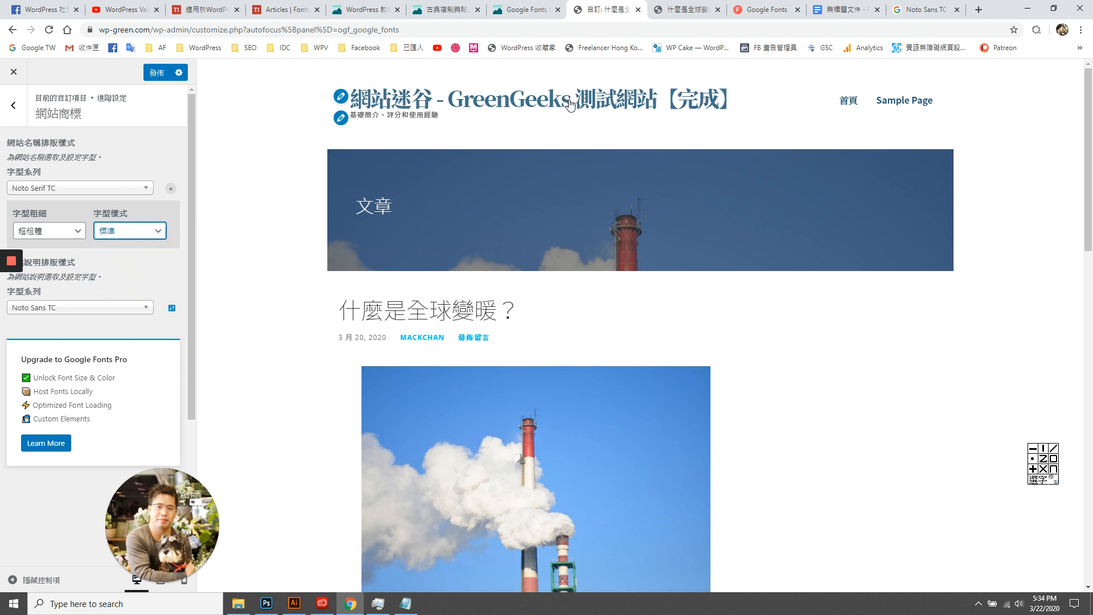
left_click(155, 74)
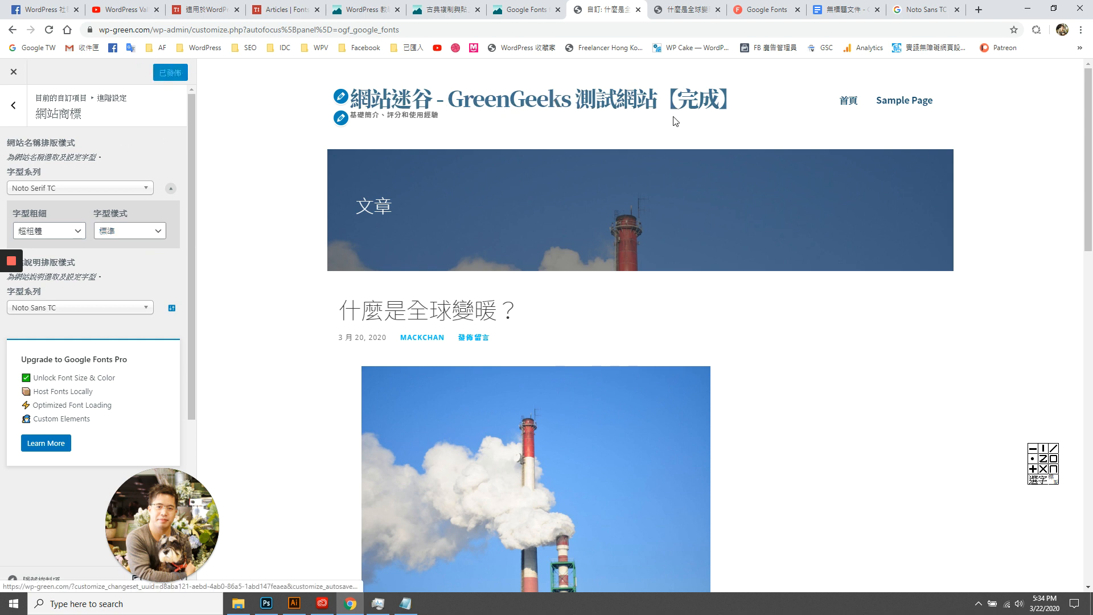
Open the 導覽 typography settings and examine the font weight and font style options.
left_click(14, 105)
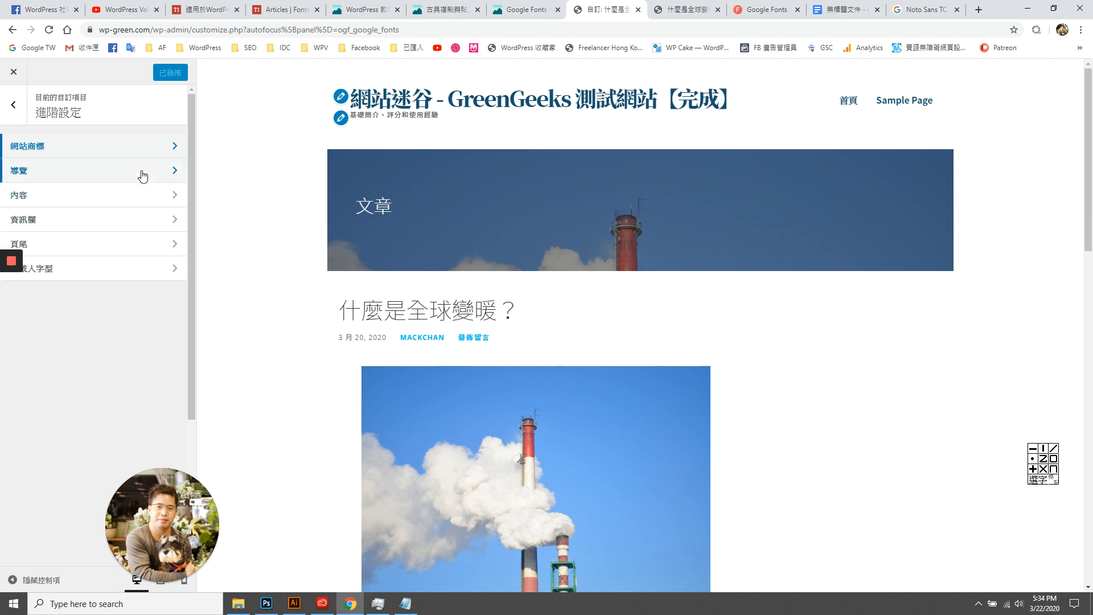
left_click(173, 170)
left_click(171, 191)
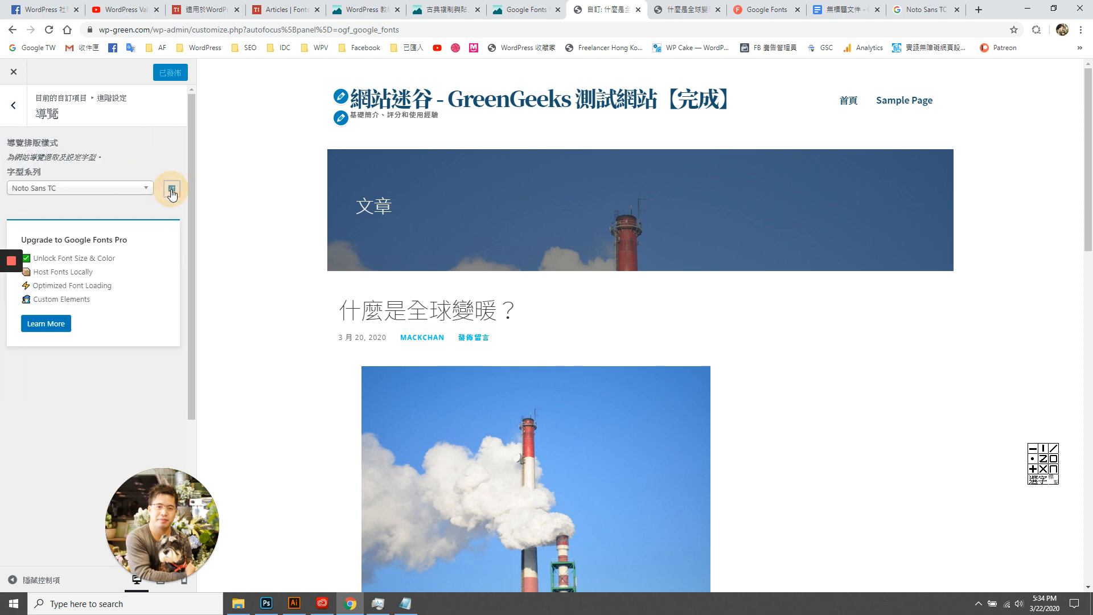
left_click(173, 190)
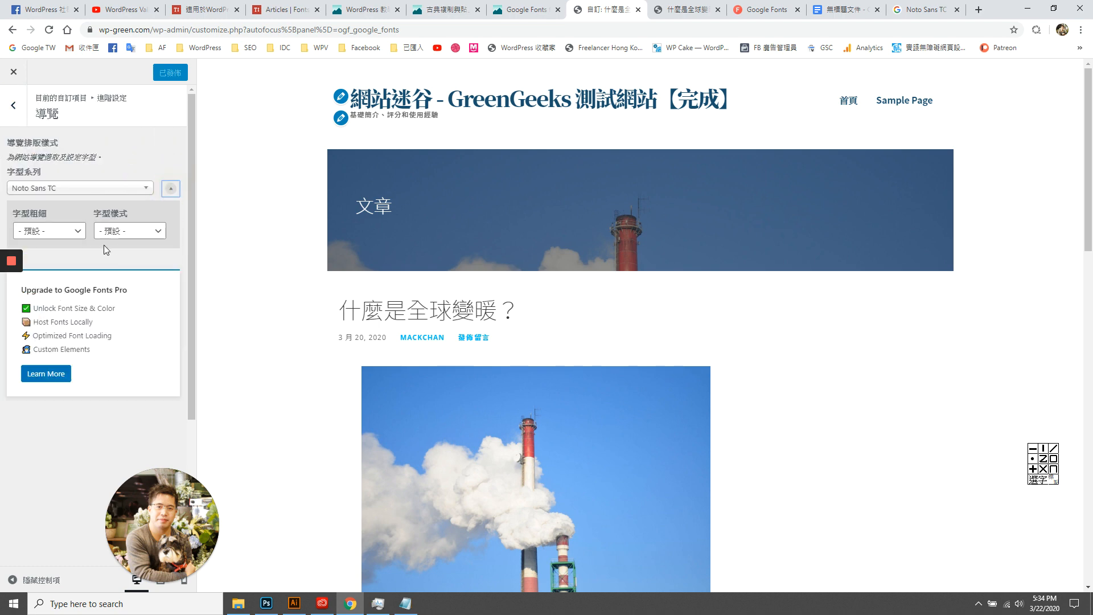
left_click(132, 230)
left_click(133, 233)
left_click(83, 235)
left_click(132, 230)
left_click(139, 232)
Look through the global warming article in the site preview to check its headings and body text.
scroll(457, 339, "down", 3)
left_click_drag(1089, 150, 1091, 305)
scroll(359, 251, "up", 12)
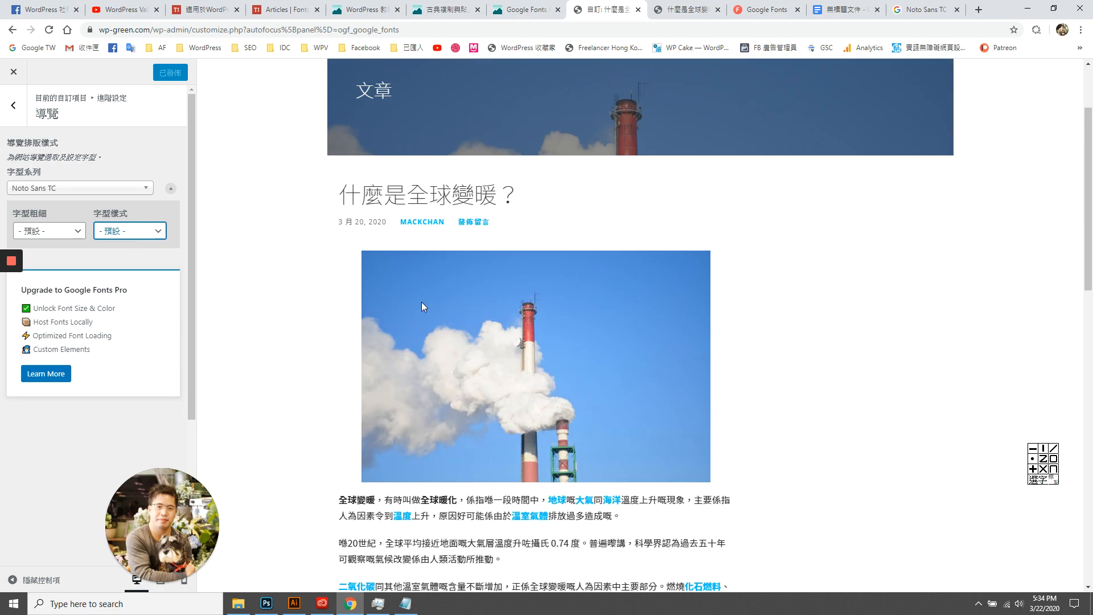
scroll(381, 302, "down", 5)
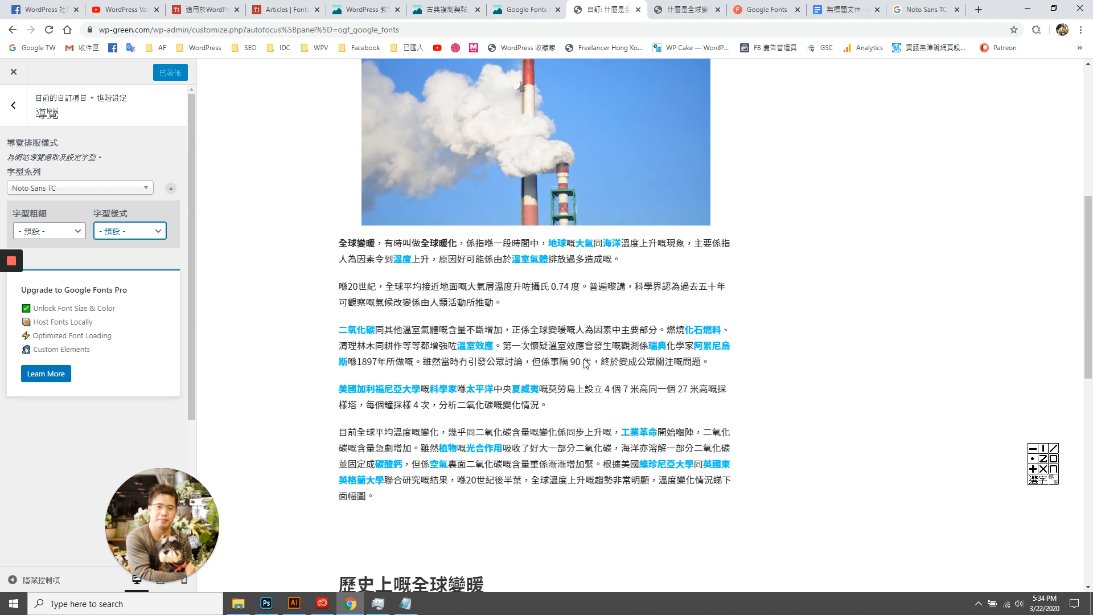
scroll(398, 271, "down", 1)
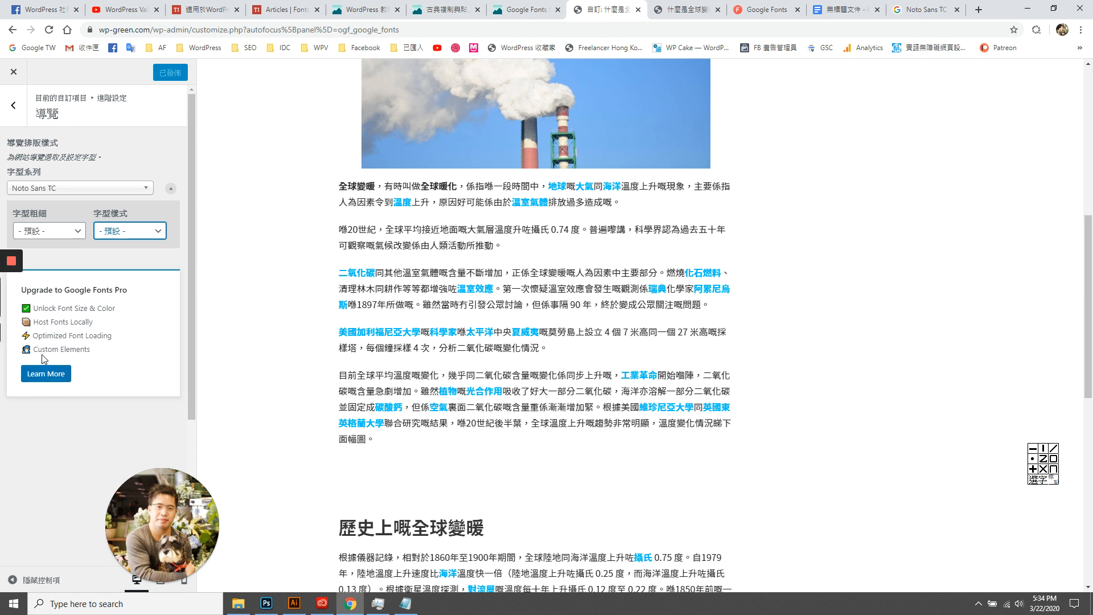
scroll(564, 240, "up", 10)
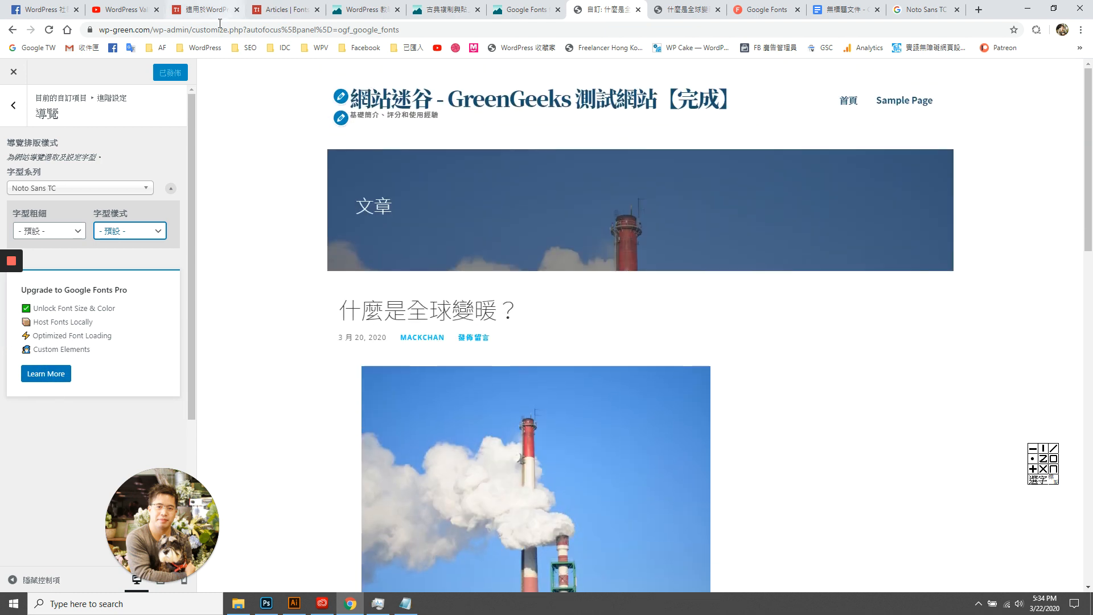
Switch to the fontsplugin.com page and examine its plan prices, the 個人 plan's features and the refund guarantee.
left_click(46, 9)
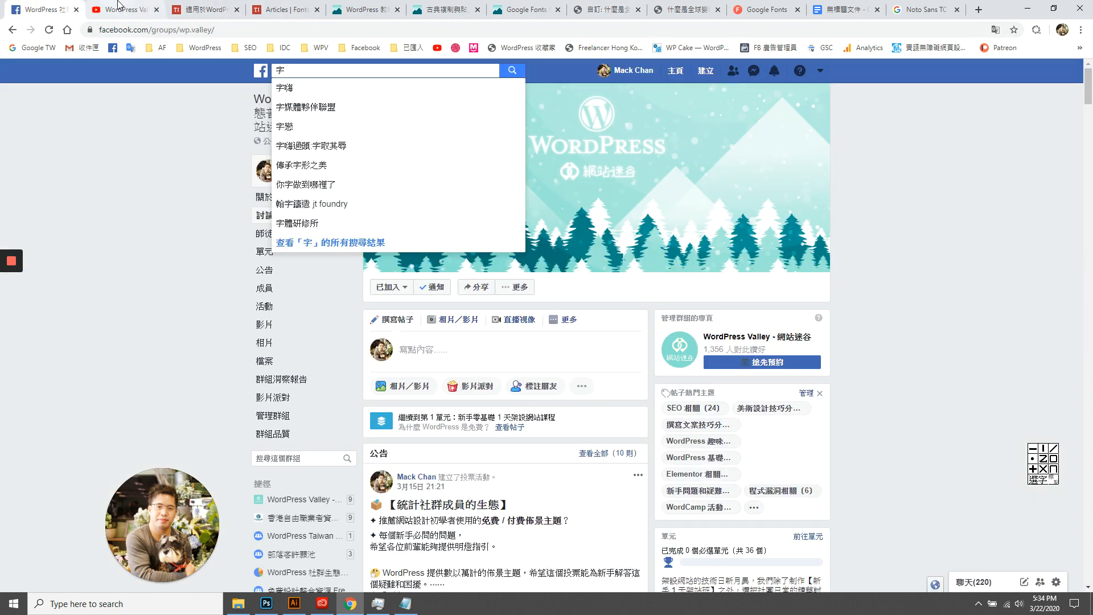
left_click(183, 182)
left_click(221, 4)
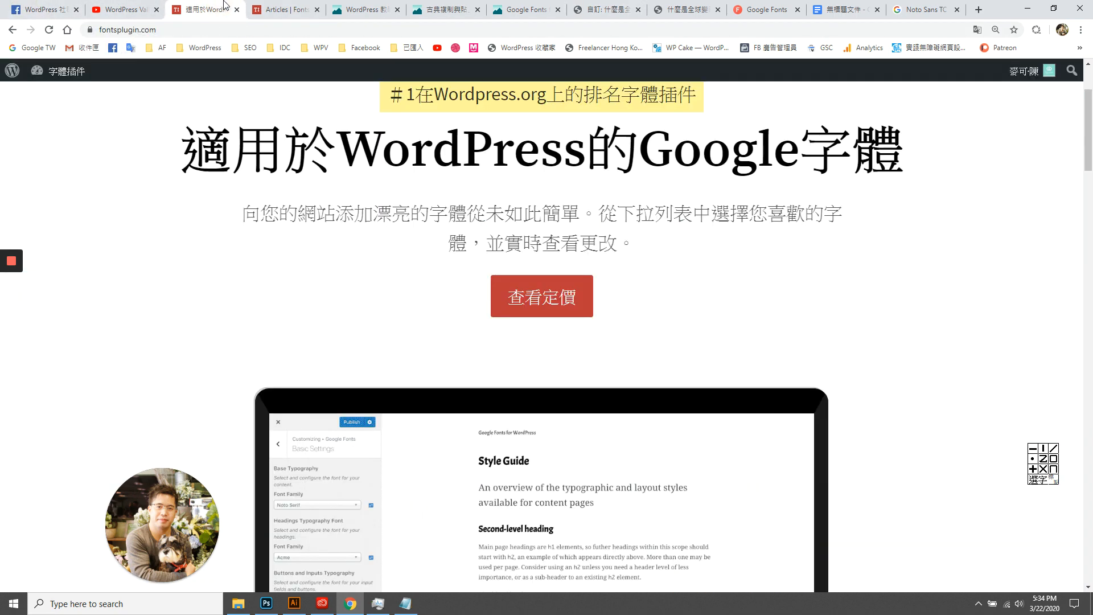
left_click(279, 9)
left_click(211, 9)
scroll(428, 338, "up", 2)
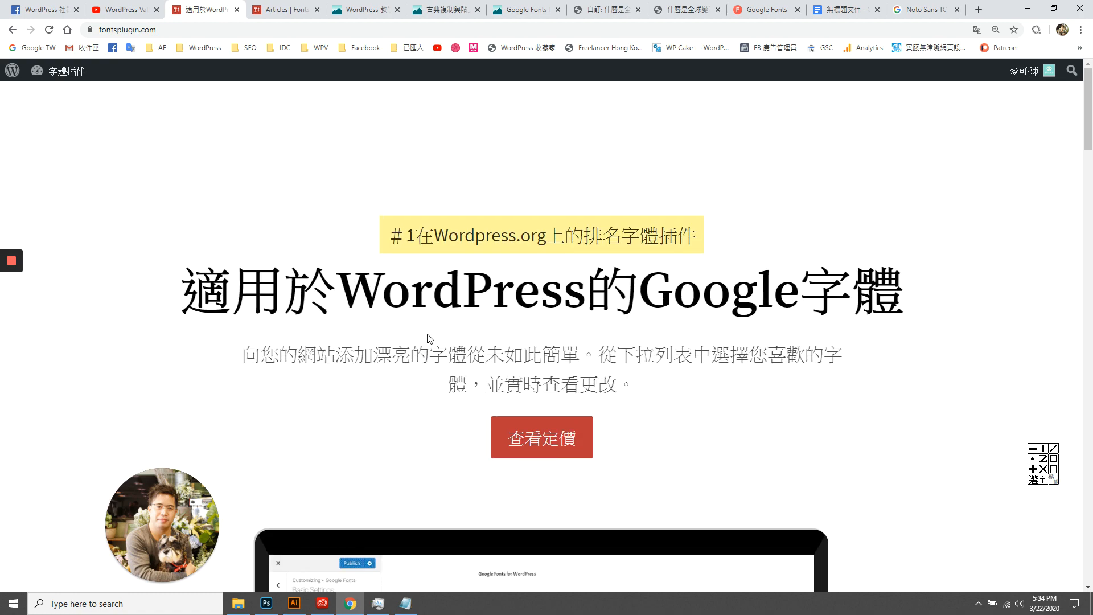
scroll(597, 297, "down", 3)
left_click_drag(1090, 149, 1092, 415)
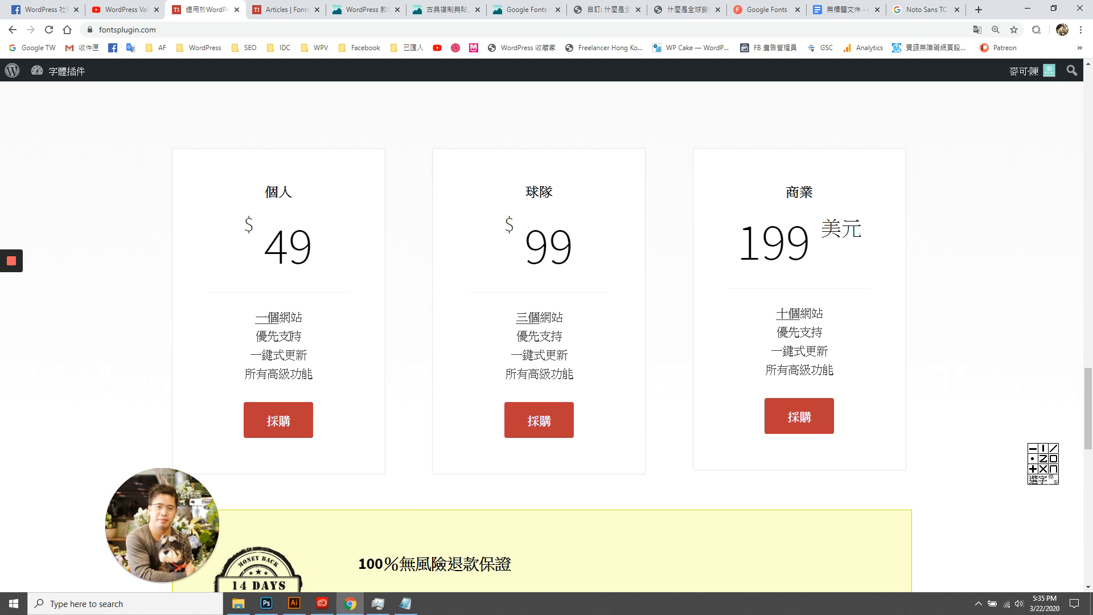
left_click_drag(254, 312, 341, 383)
scroll(380, 376, "down", 2)
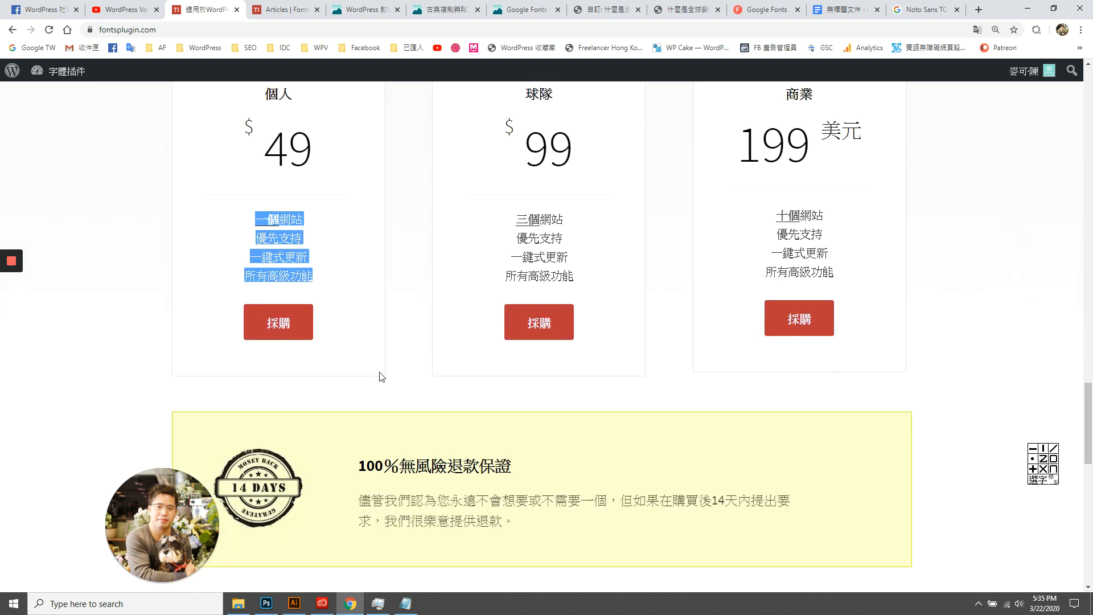
left_click(380, 375)
Open the Gmail inbox and search the mail for fontsplugin.
left_click(130, 33)
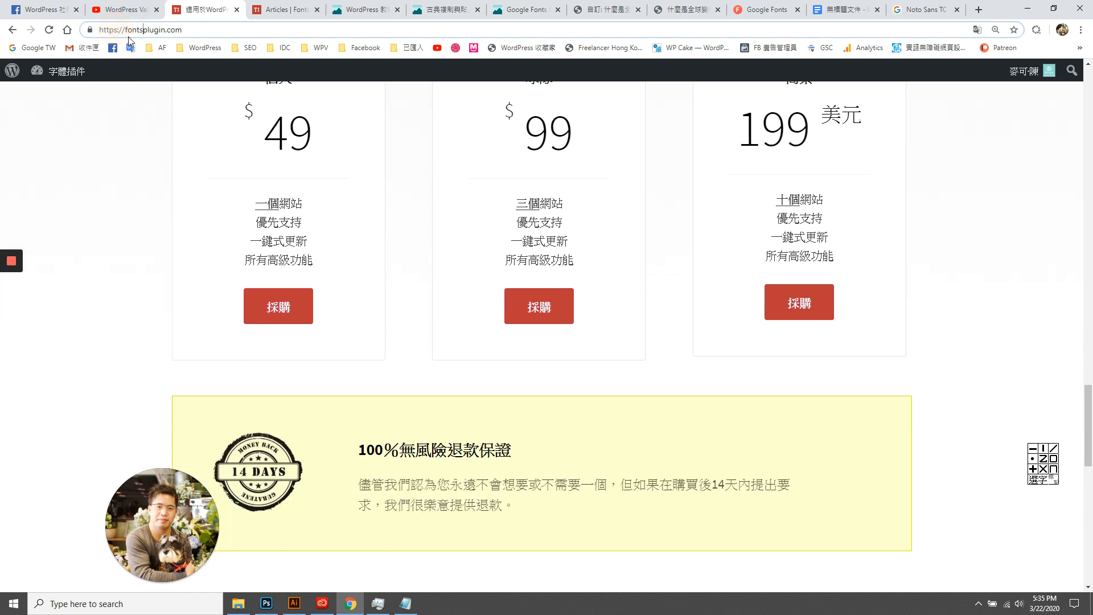
double_click(126, 30)
left_click(934, 6)
left_click(83, 48)
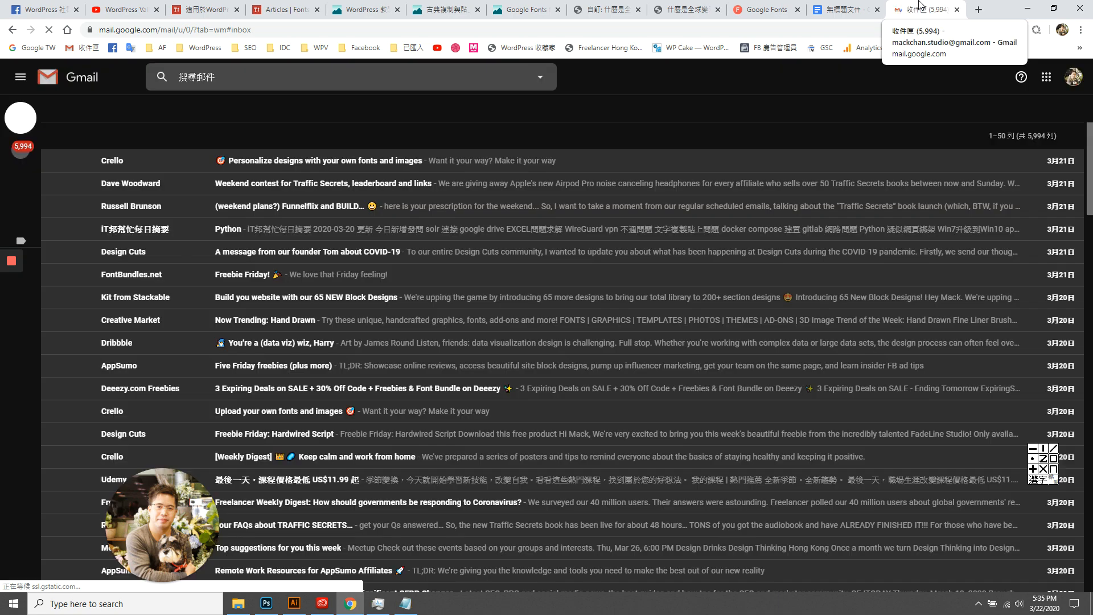
left_click(215, 77)
type("fontsplugin")
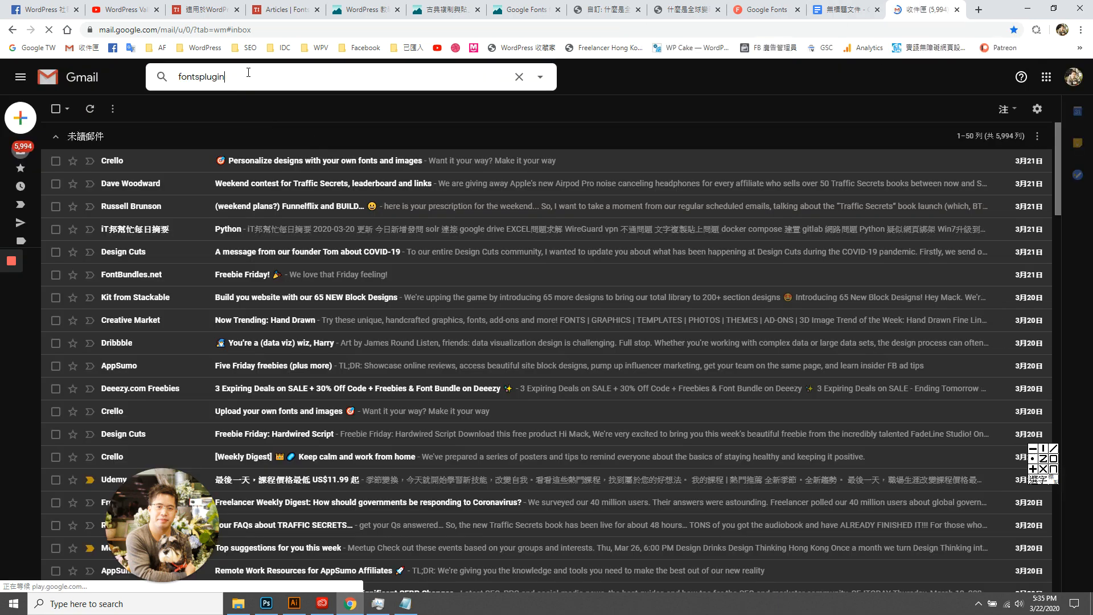
key("Return")
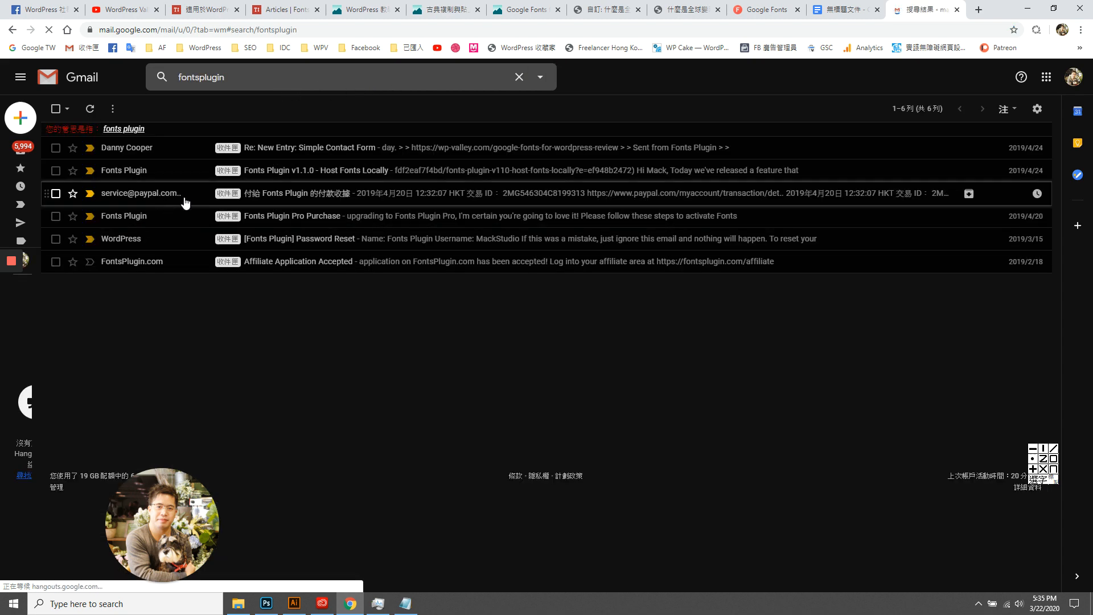
Open the PayPal payment receipt for Fonts Plugin and read through its payment details.
left_click(294, 203)
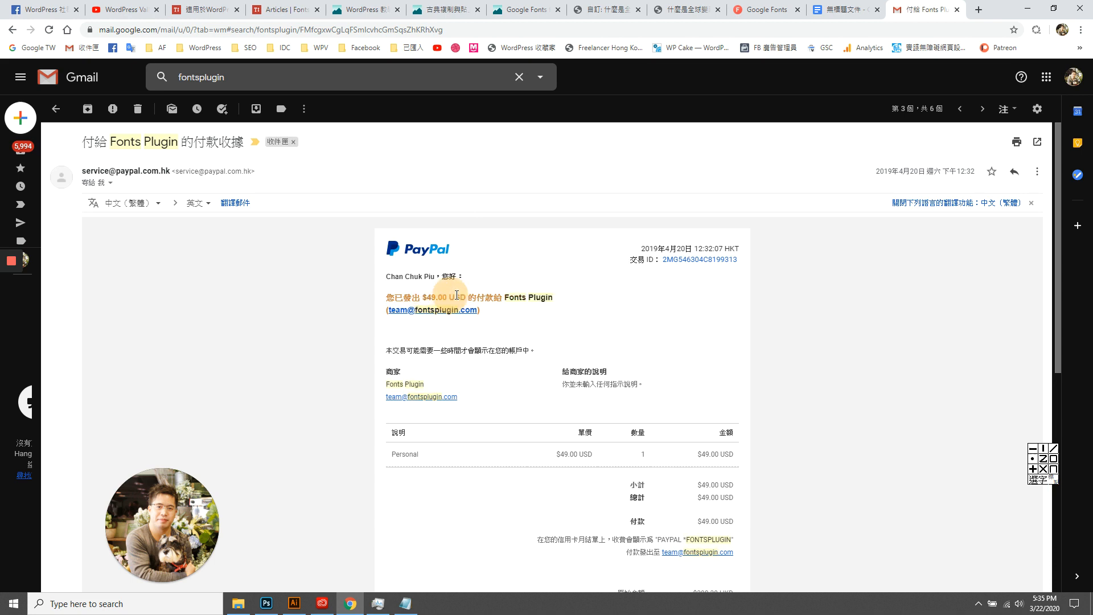
scroll(329, 366, "down", 3)
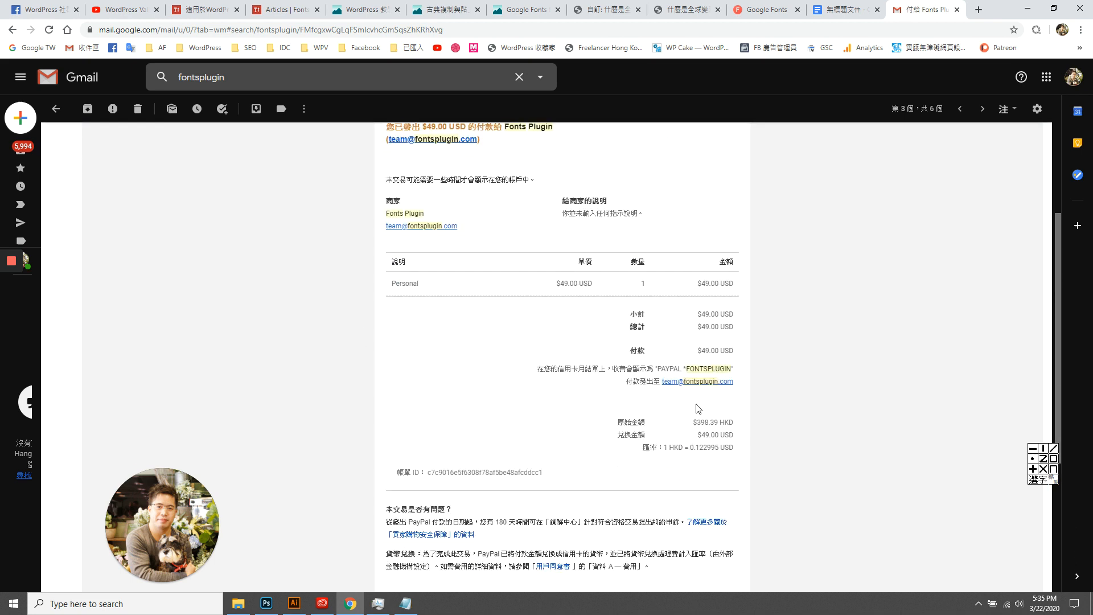
scroll(698, 408, "down", 2)
scroll(490, 376, "up", 3)
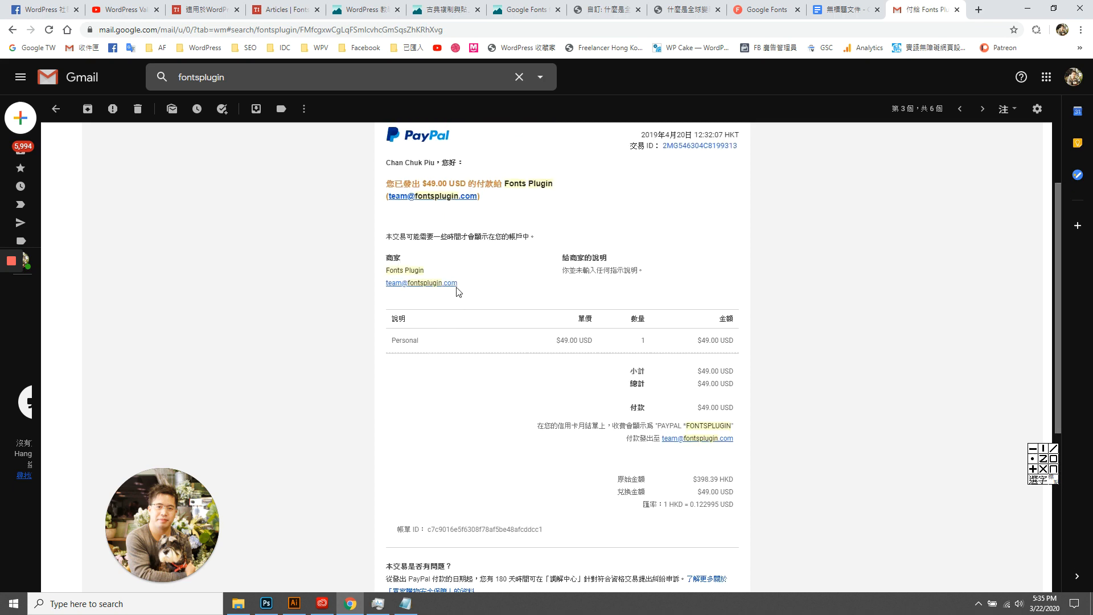
scroll(481, 276, "up", 2)
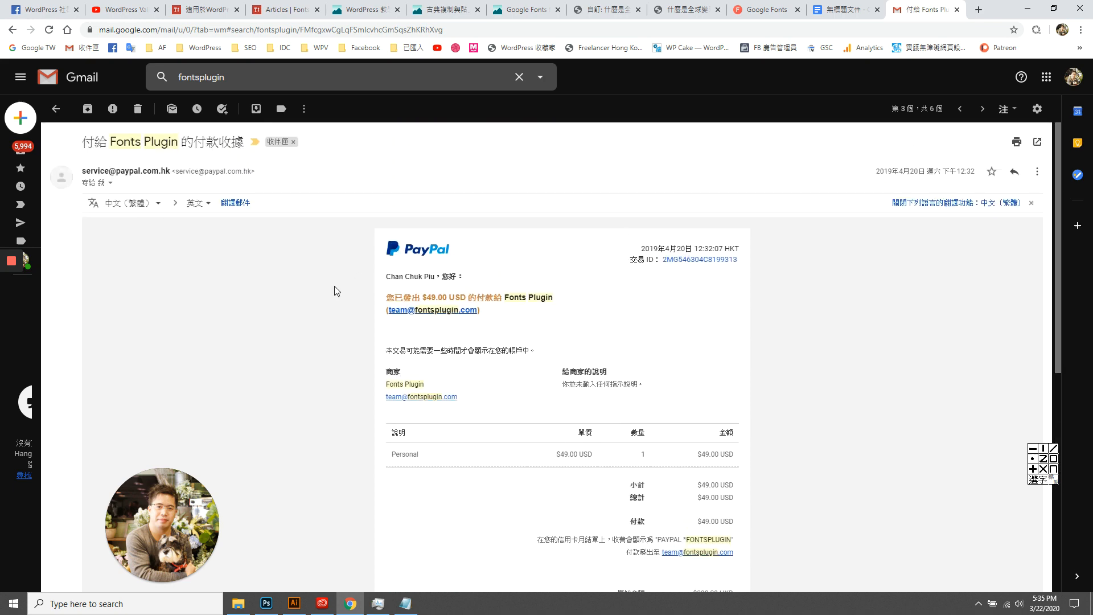
Leave the PayPal receipt, switch to the Google Docs document and read the introduction to the Fonts Plugin Pro installation instructions.
left_click(56, 108)
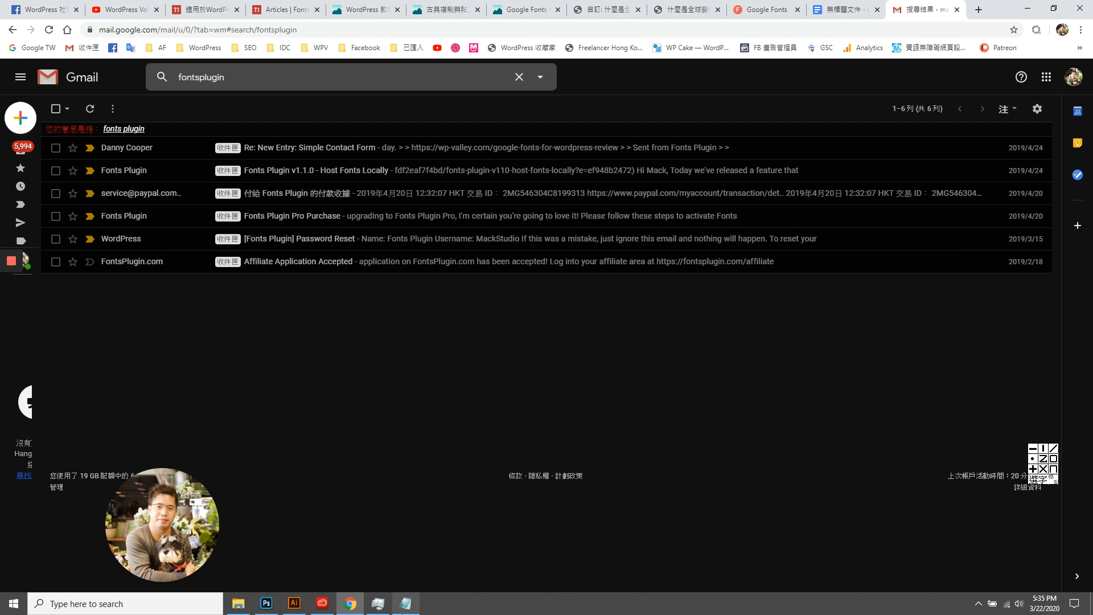
left_click(861, 6)
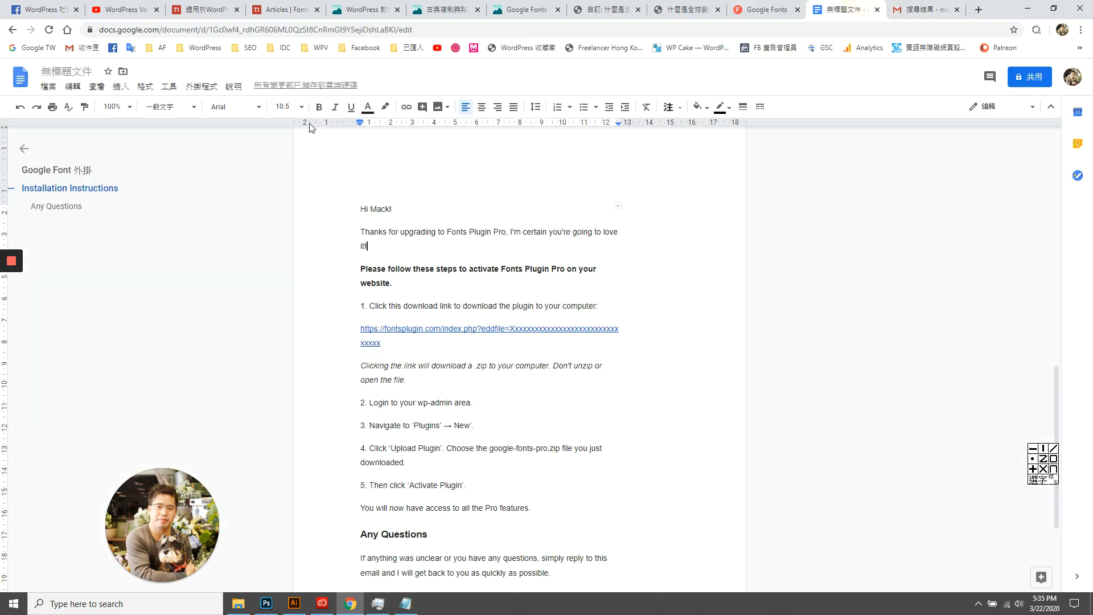
left_click(399, 231)
left_click(448, 288)
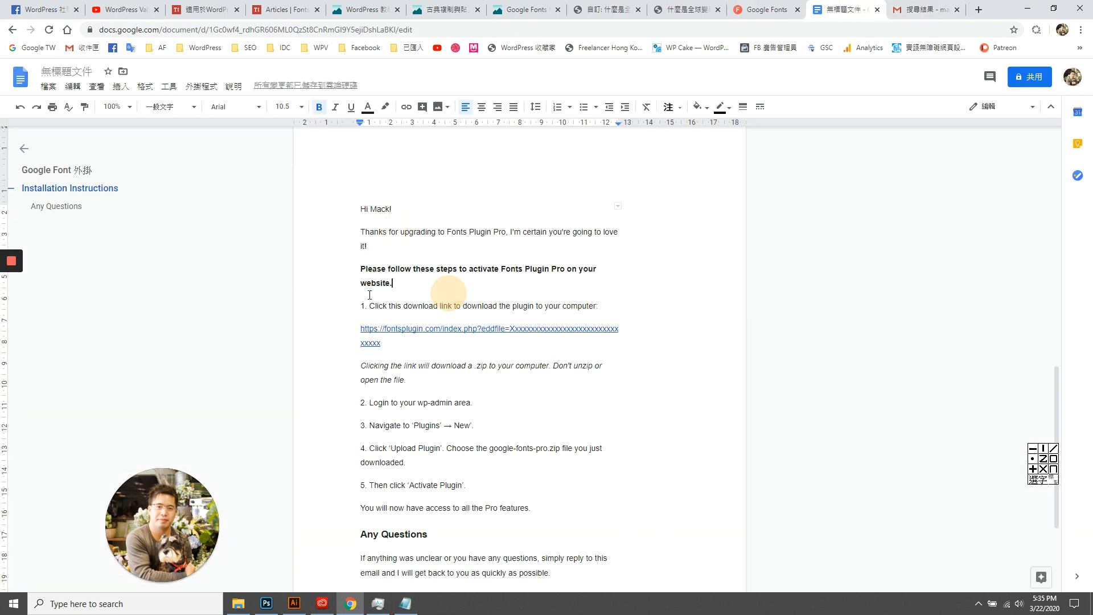
scroll(457, 239, "down", 1)
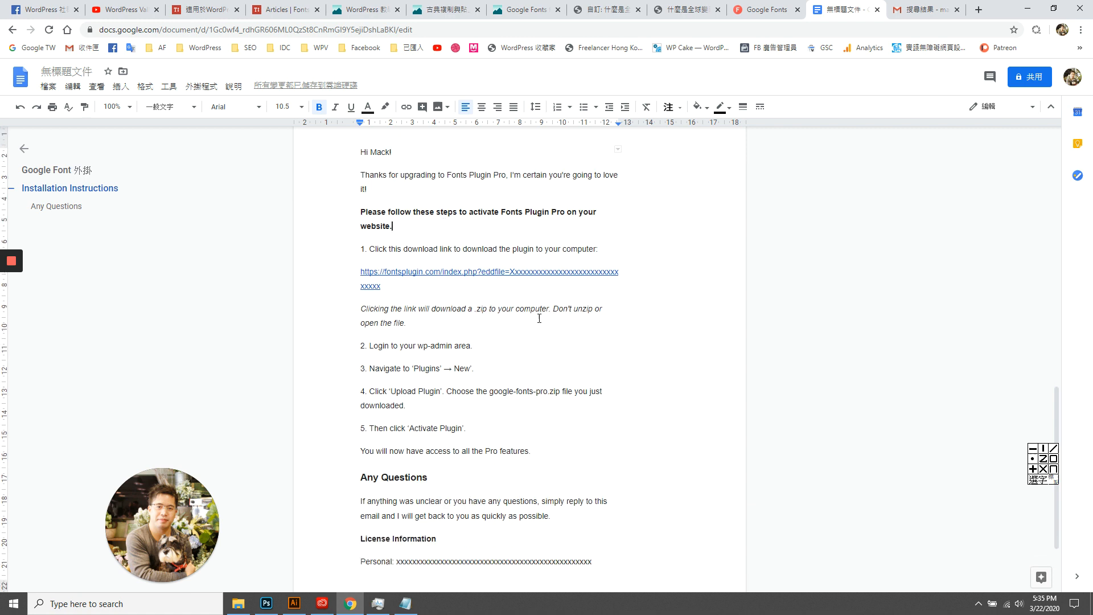
scroll(378, 293, "up", 2)
left_click(375, 264)
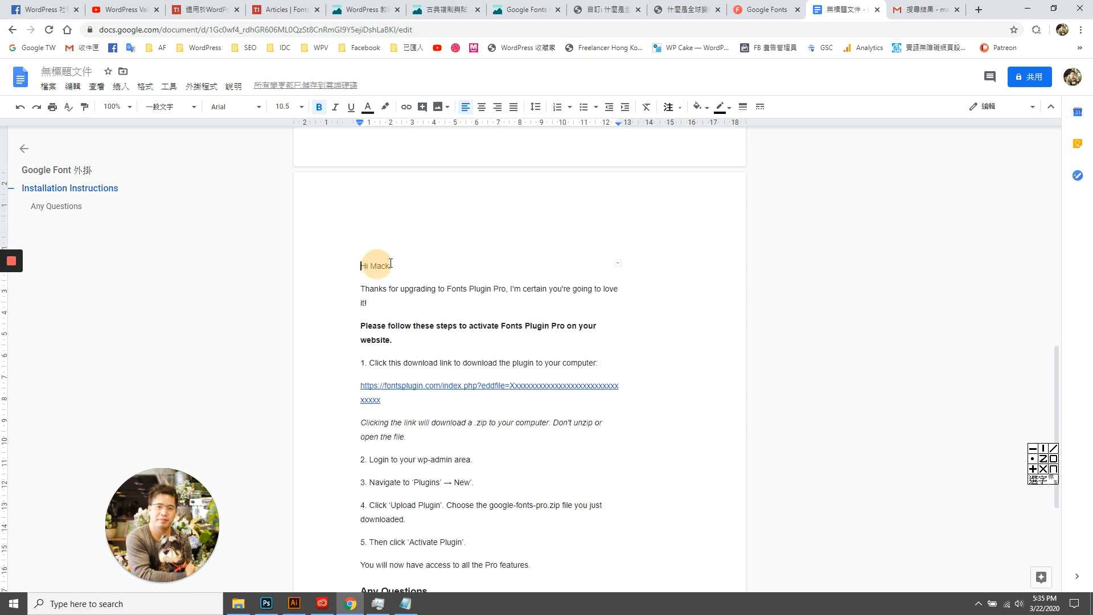
left_click(418, 261)
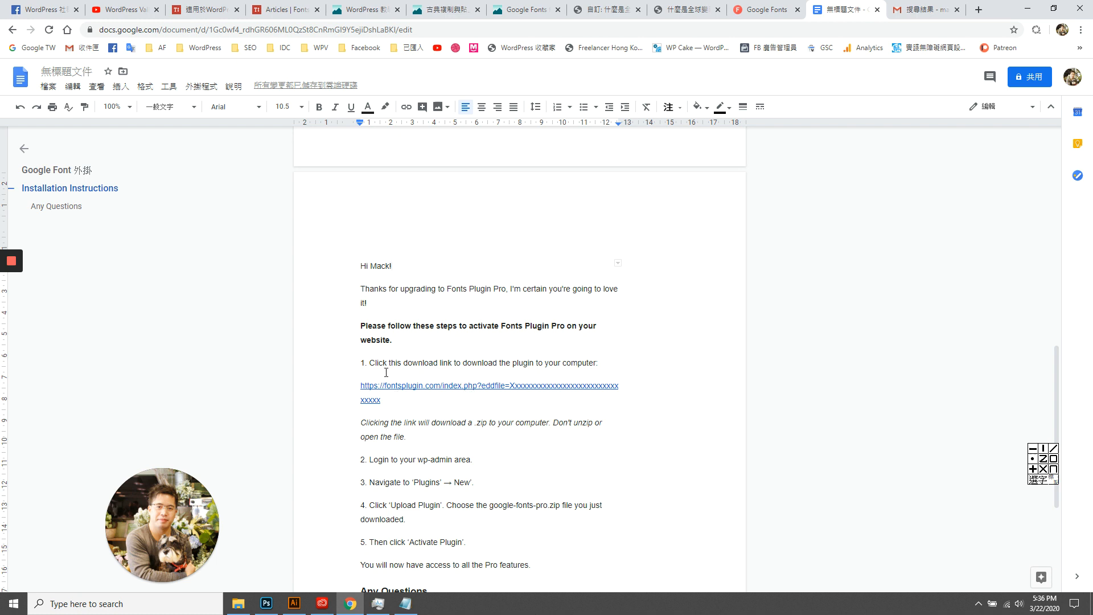
Highlight the first installation instruction and the plugin download link beneath it.
left_click_drag(424, 366, 578, 363)
left_click(578, 362)
left_click(387, 397)
left_click_drag(388, 394, 366, 384)
left_click(415, 355)
Switch to the fontsplugin.com pricing page and highlight 所有高級功能 in the 個人 plan.
left_click(280, 9)
left_click(205, 9)
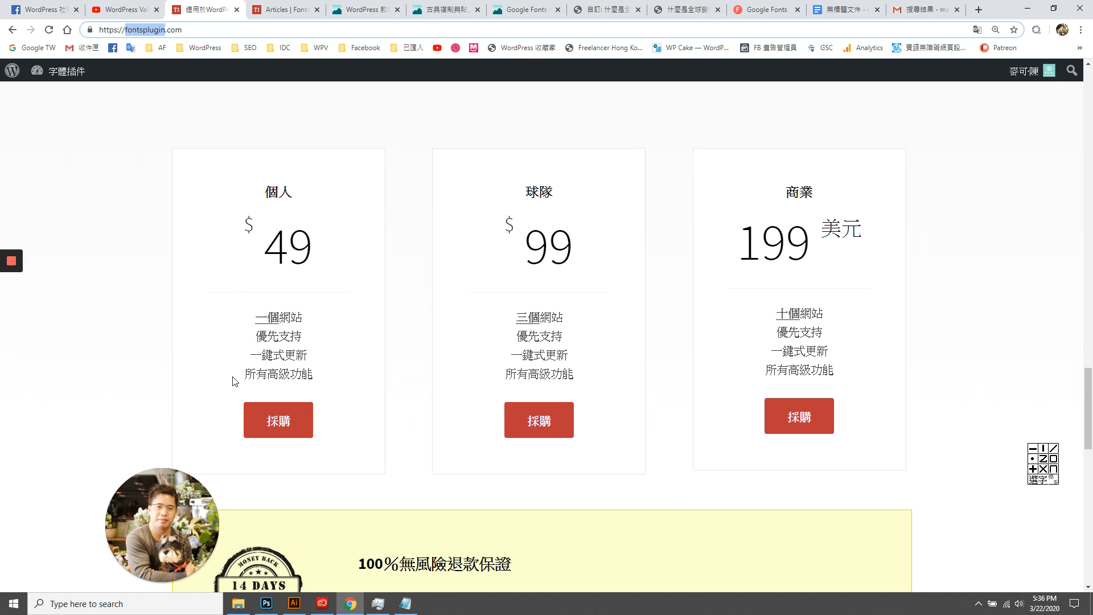
left_click_drag(233, 380, 326, 377)
left_click(331, 380)
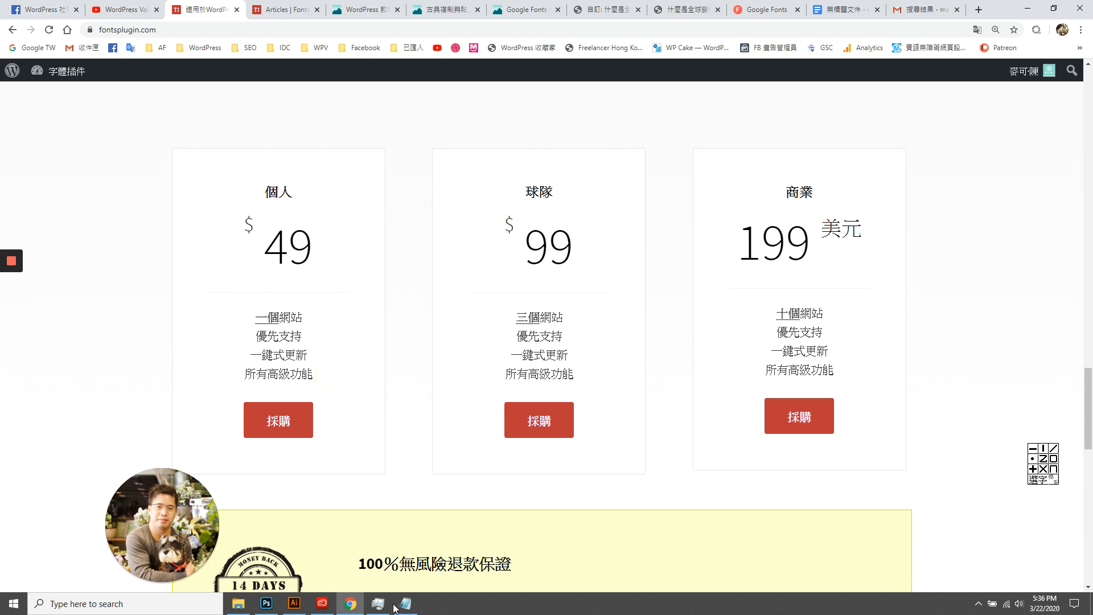
Return to the installation instructions document and highlight the fontsplugin.com download link, including its masked part.
left_click(844, 9)
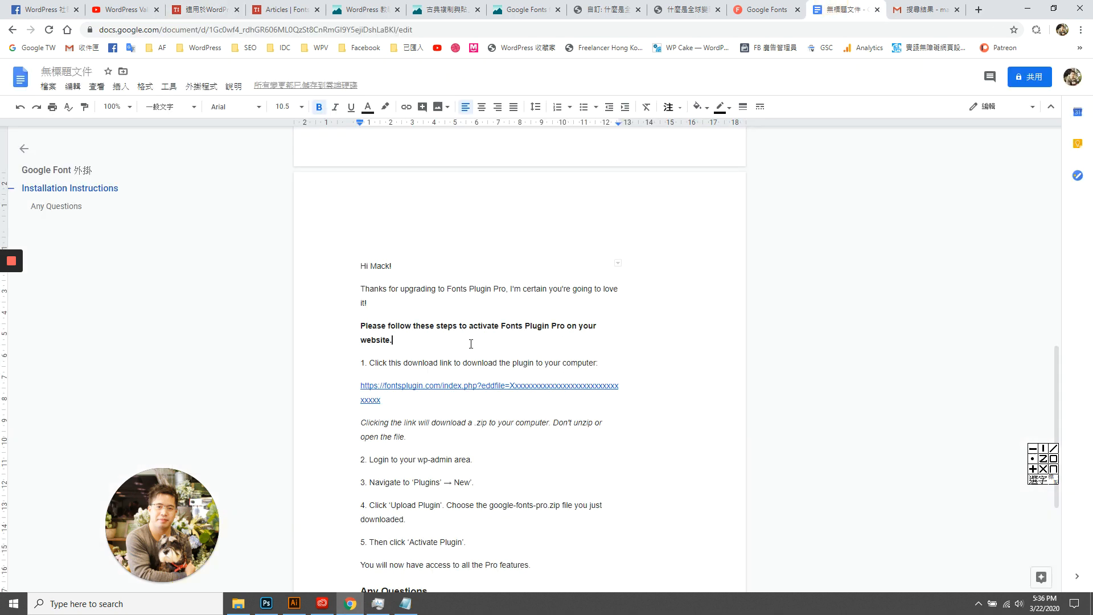
scroll(414, 390, "down", 2)
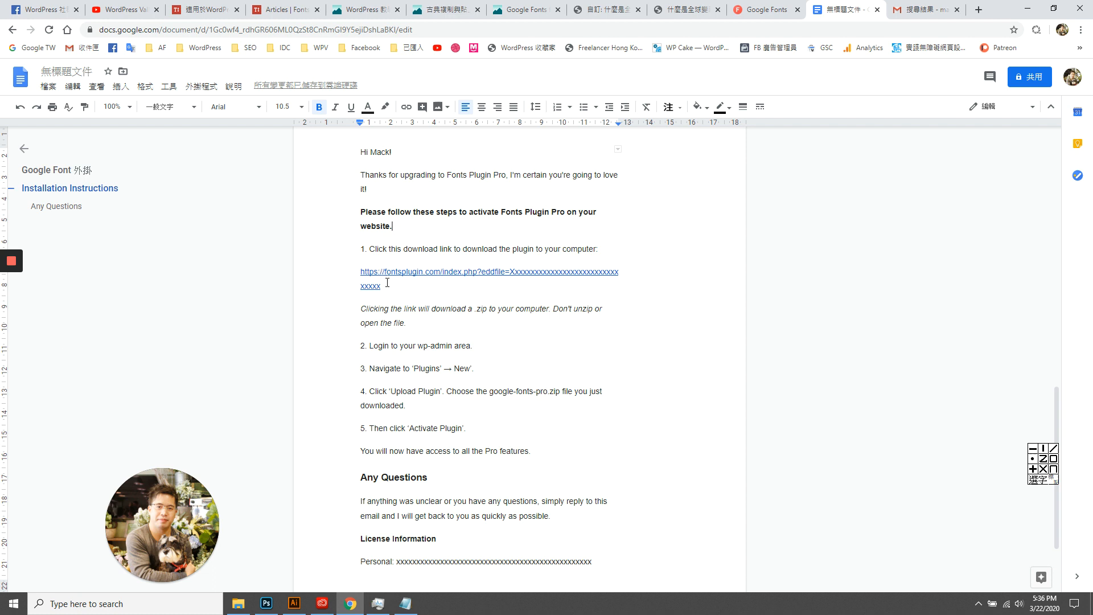
left_click_drag(388, 288, 356, 271)
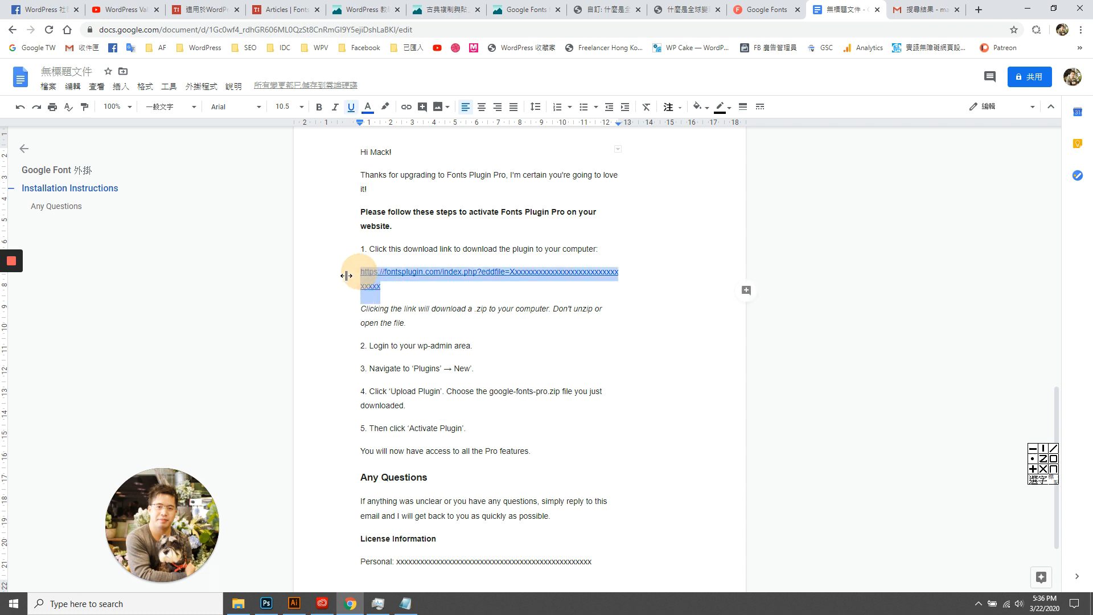
left_click(343, 278)
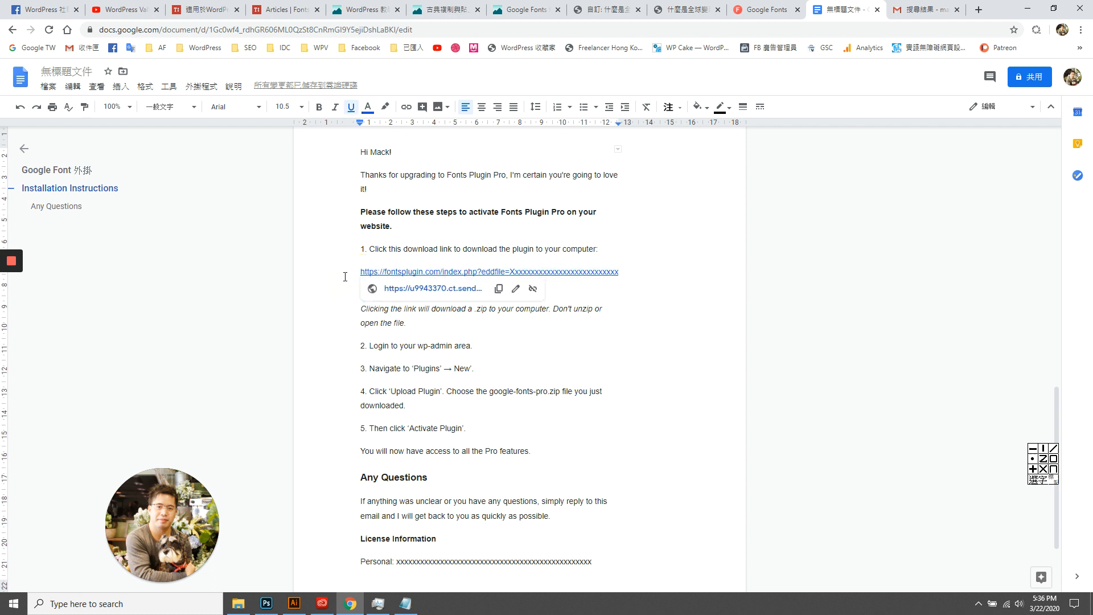
left_click(645, 313)
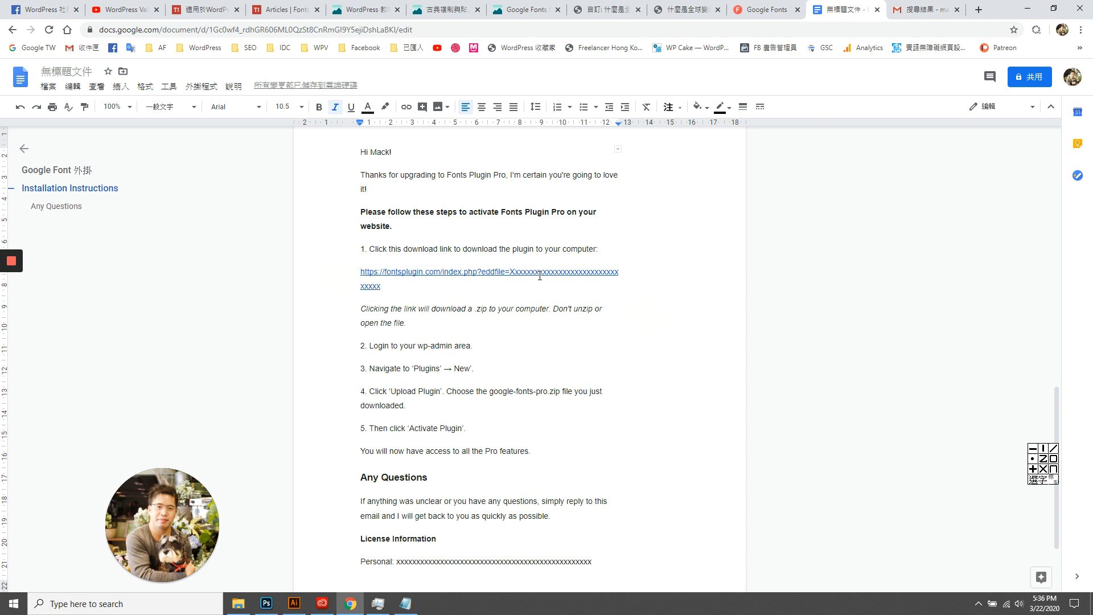
left_click_drag(515, 274, 607, 273)
Examine the License Information section of the instructions and highlight the masked Personal licence key.
scroll(549, 405, "down", 1)
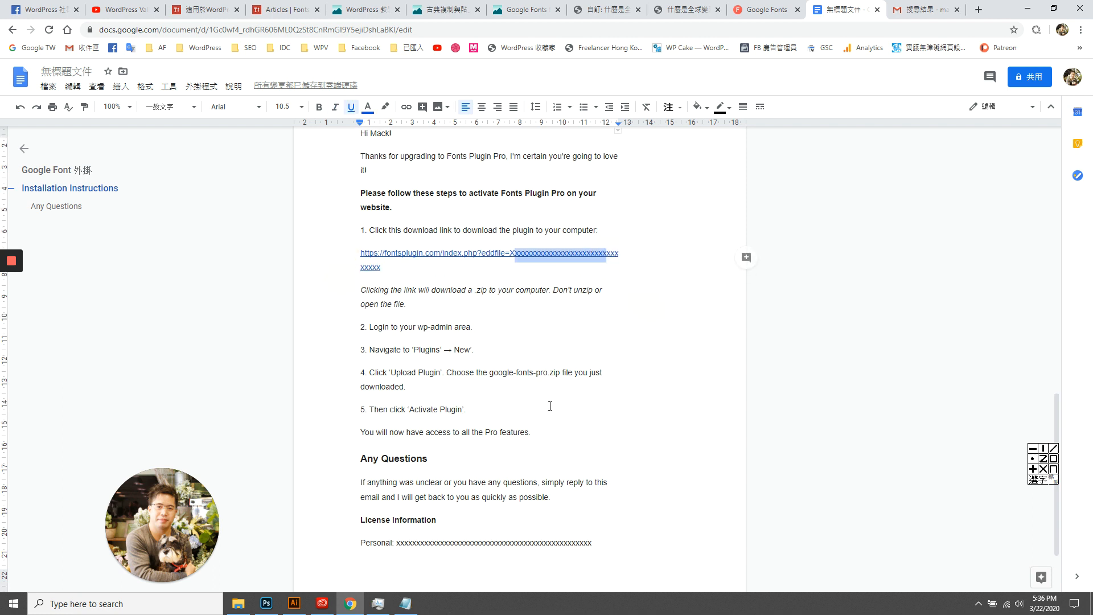
scroll(550, 406, "down", 2)
left_click_drag(397, 447, 593, 446)
left_click(596, 447)
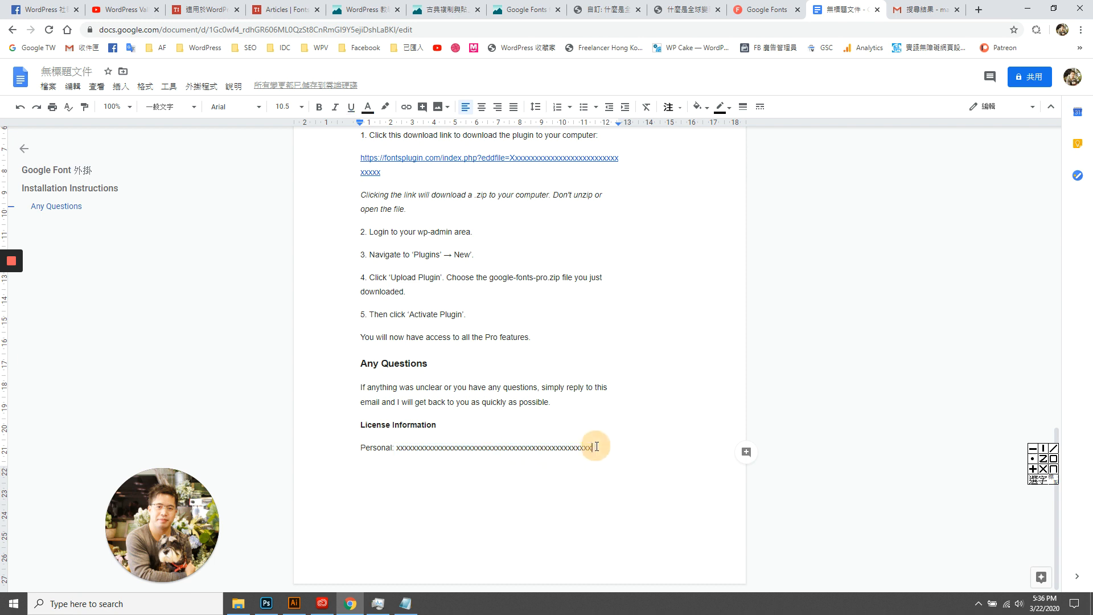
left_click_drag(422, 446, 620, 444)
left_click(457, 447)
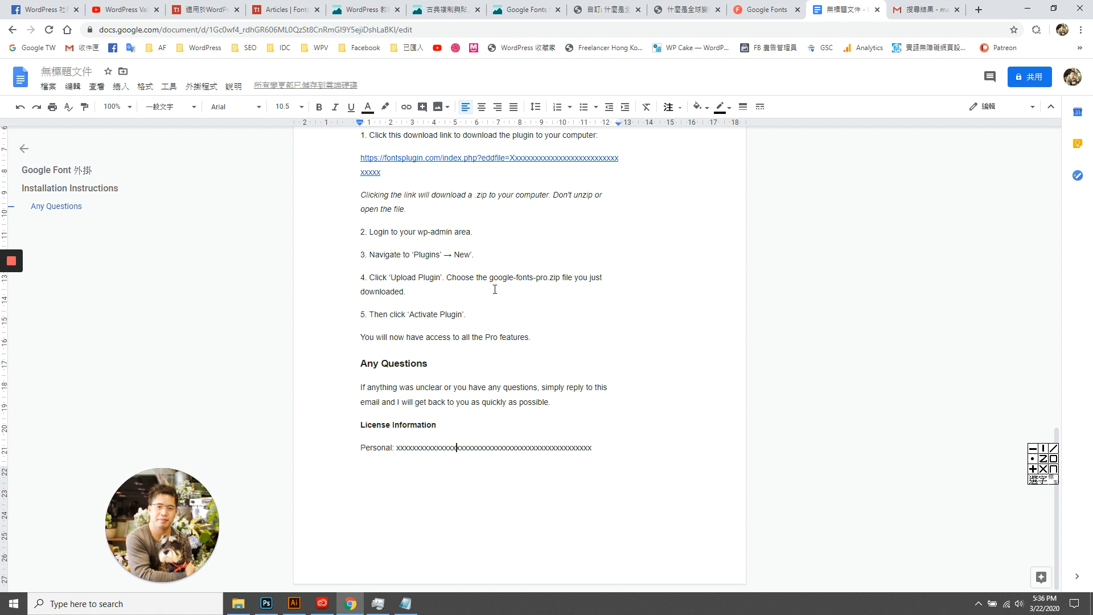
scroll(429, 300, "up", 1)
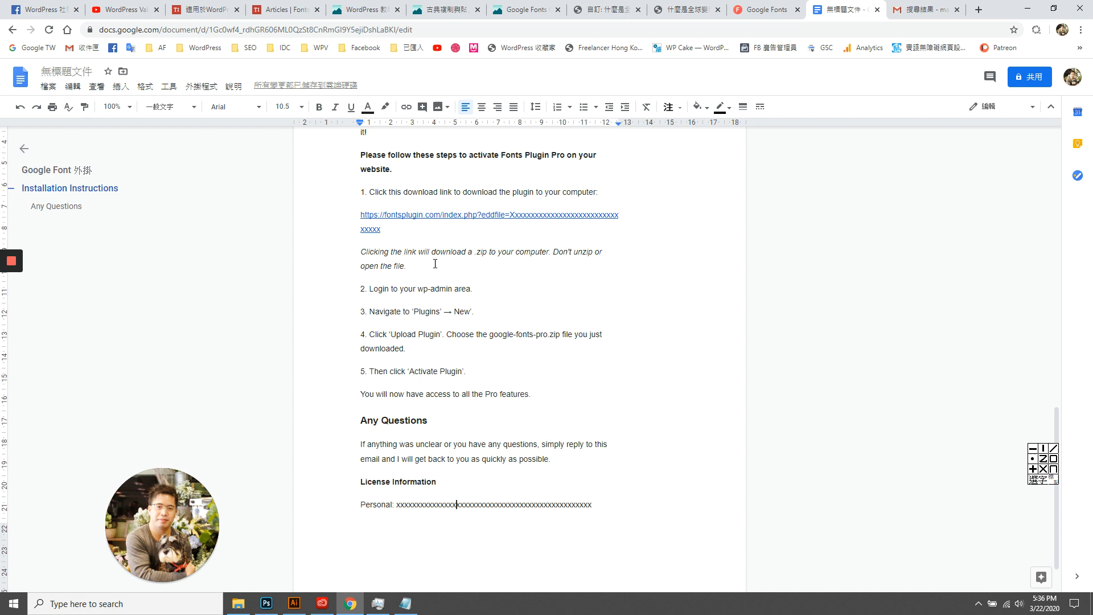
Switch to the wp-valley.com homepage and open the site's WordPress dashboard (控制台).
left_click(285, 10)
left_click(195, 6)
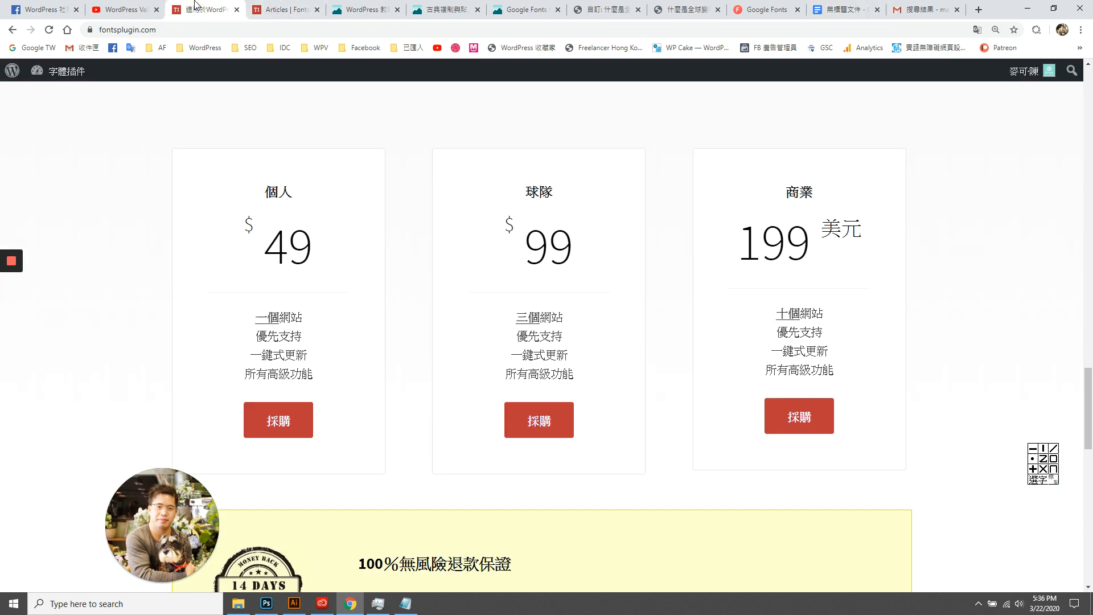
left_click(523, 9)
left_click(450, 9)
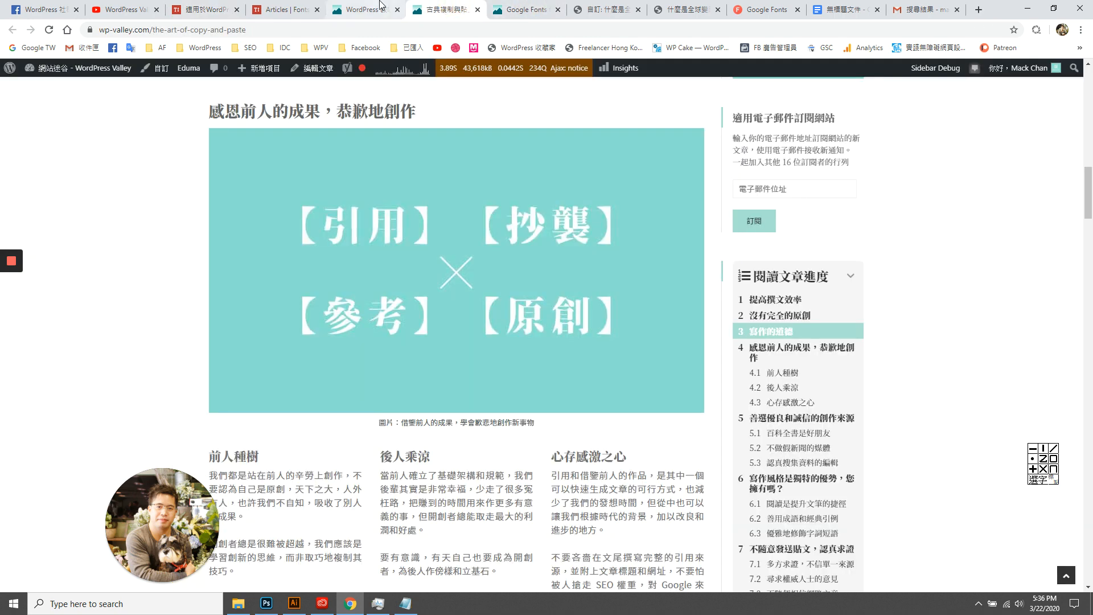
left_click(325, 7)
scroll(342, 319, "up", 3)
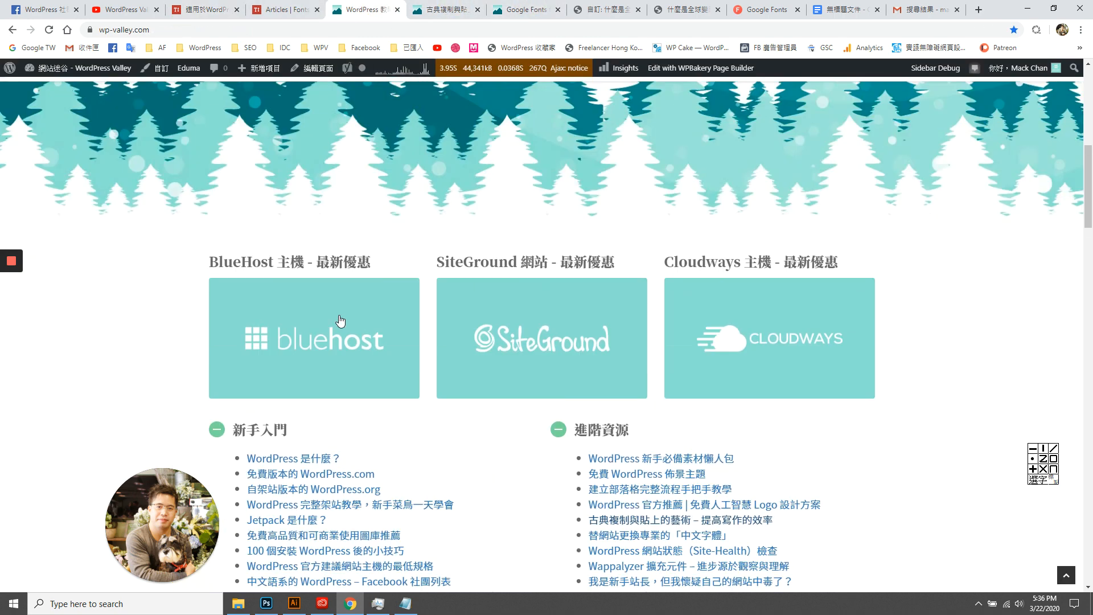
mouse_move(87, 80)
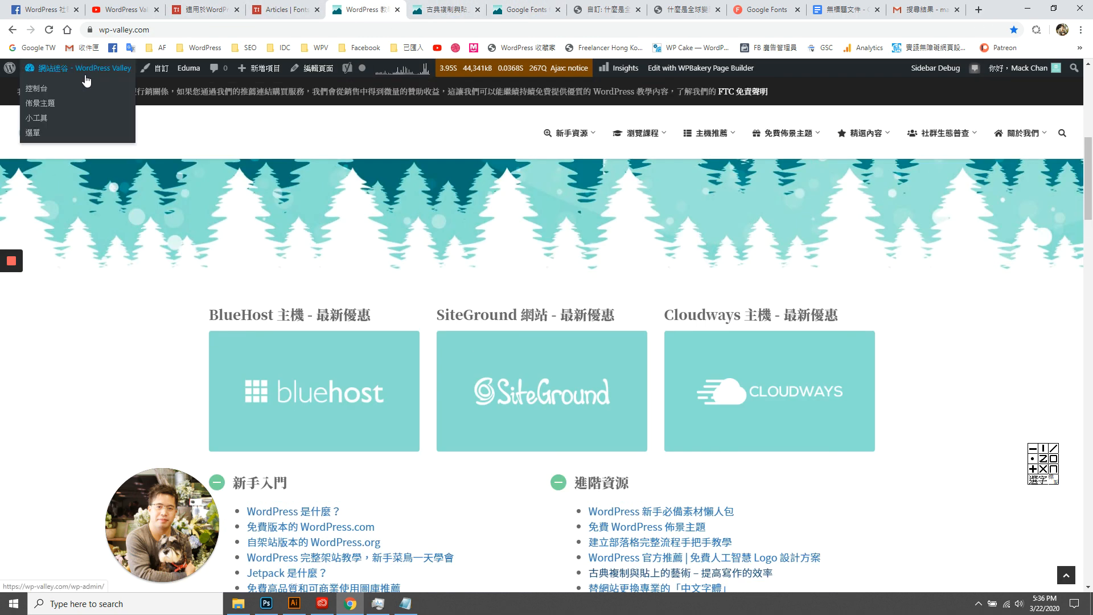
left_click(51, 91)
scroll(437, 322, "up", 1)
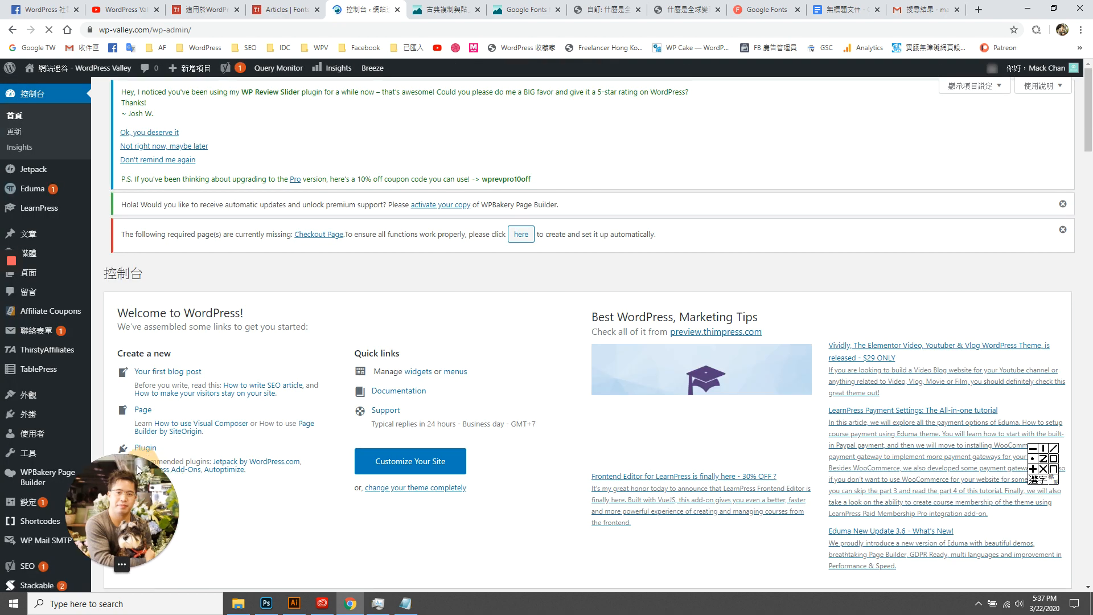
Open wp-valley.com's installed plugins list (外掛) and find the Google Fonts PRO and Google Fonts Typography entries.
scroll(338, 322, "down", 3)
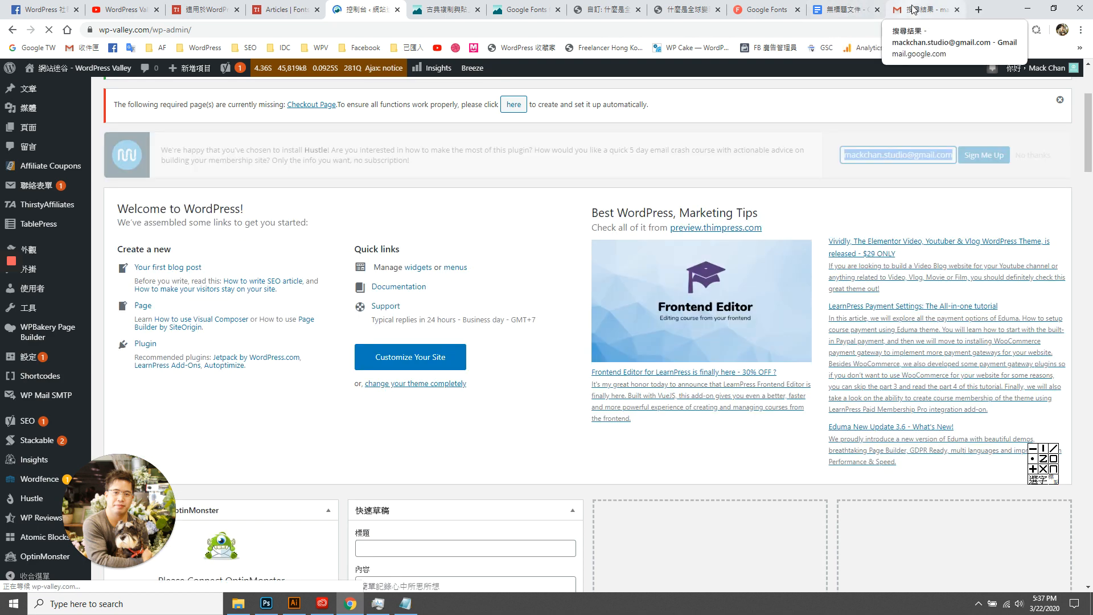
left_click(78, 276)
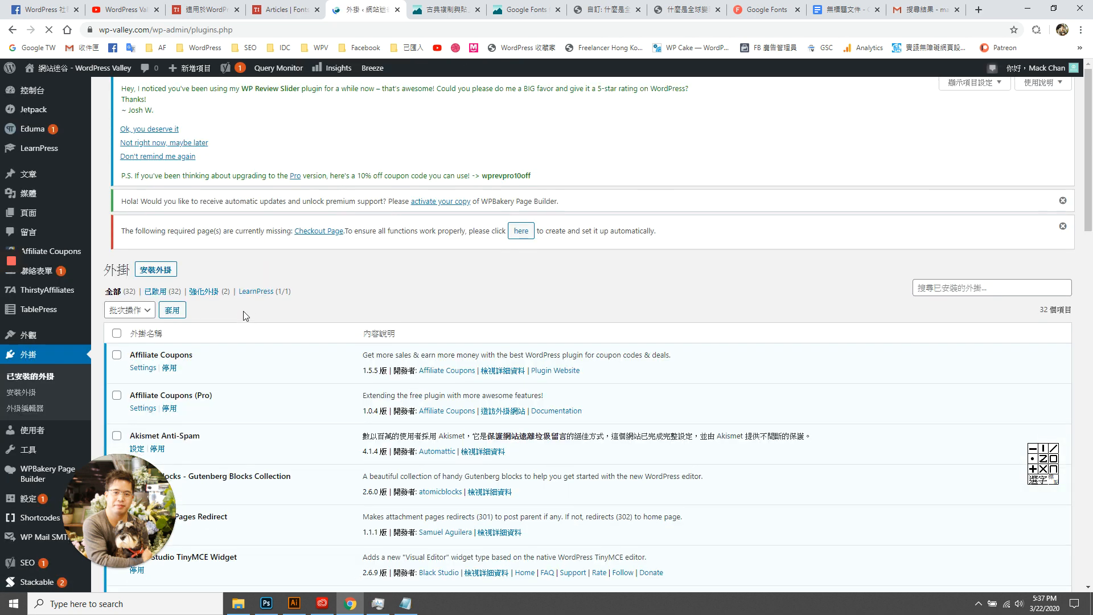
scroll(243, 311, "down", 5)
scroll(284, 320, "down", 2)
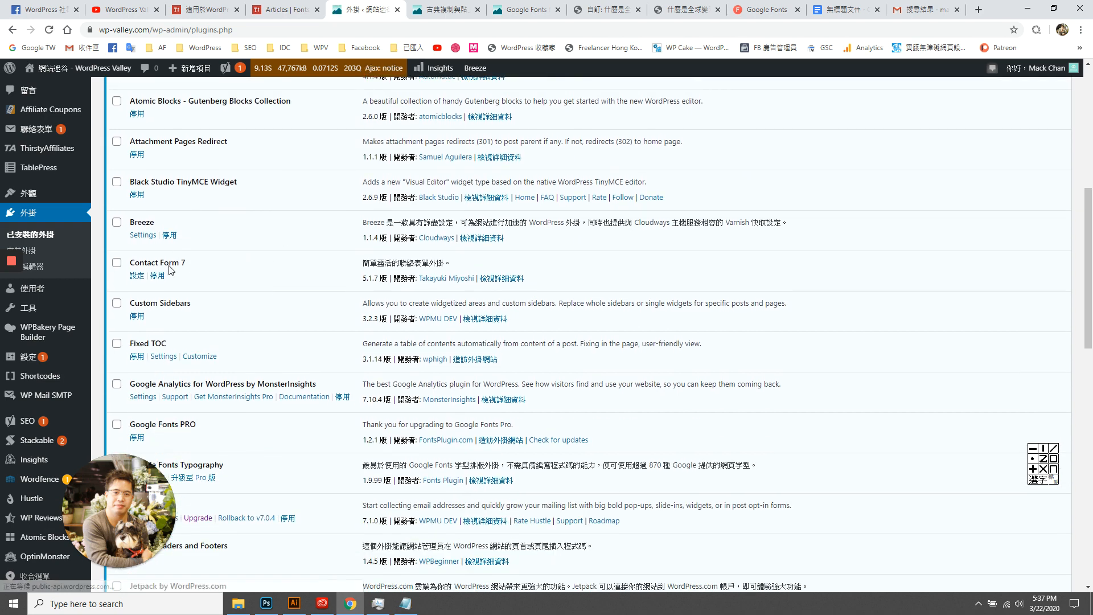
scroll(228, 273, "up", 4)
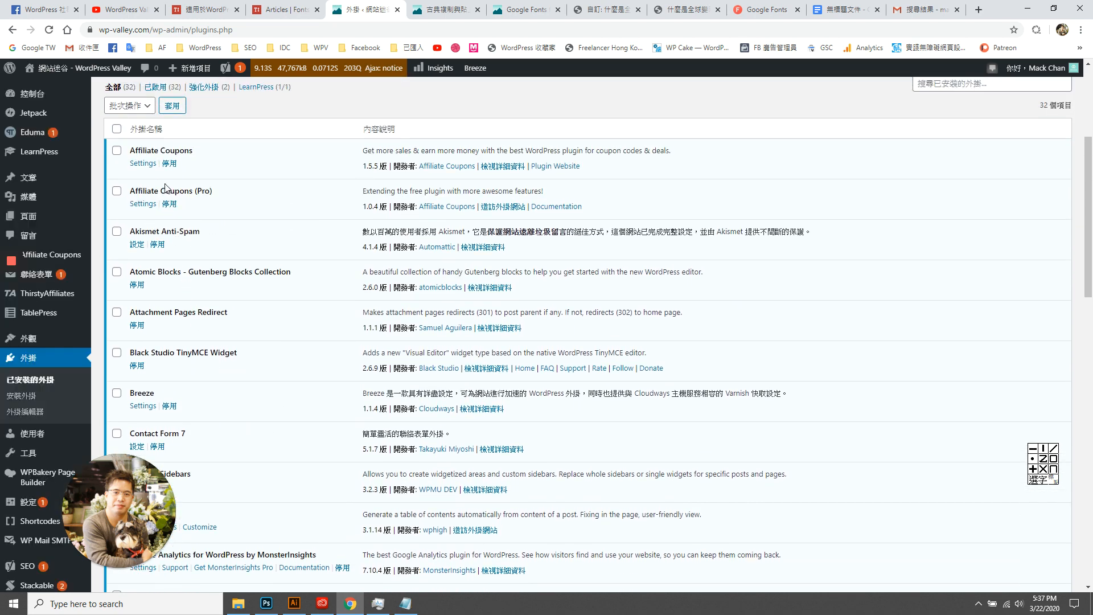
scroll(239, 324, "down", 5)
scroll(183, 300, "down", 1)
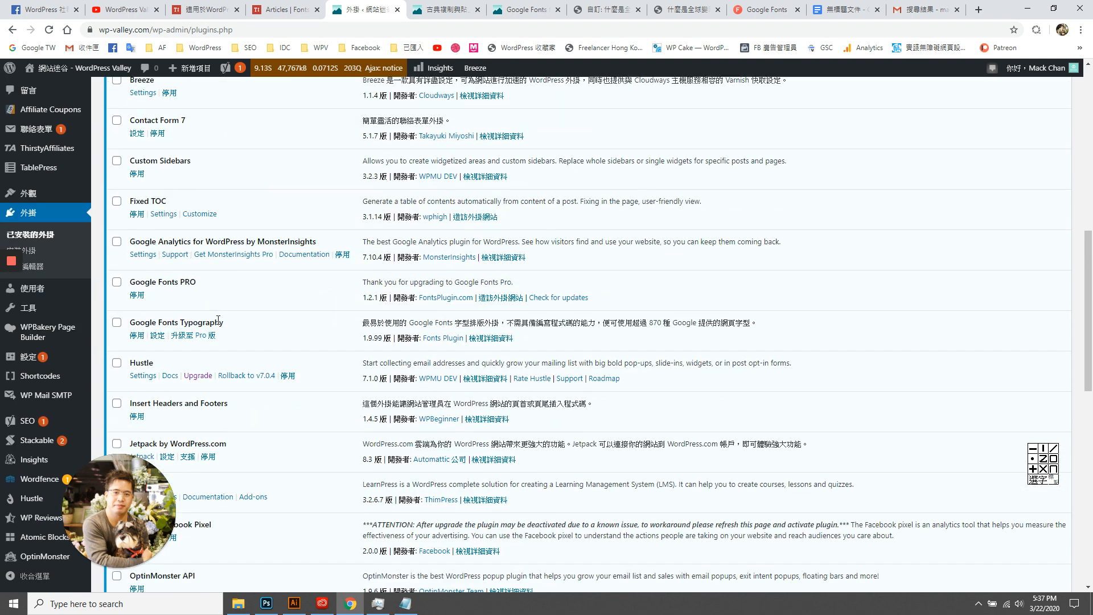
Highlight the names of the Google Fonts Typography and Google Fonts PRO plugins in the list.
left_click_drag(241, 294, 128, 294)
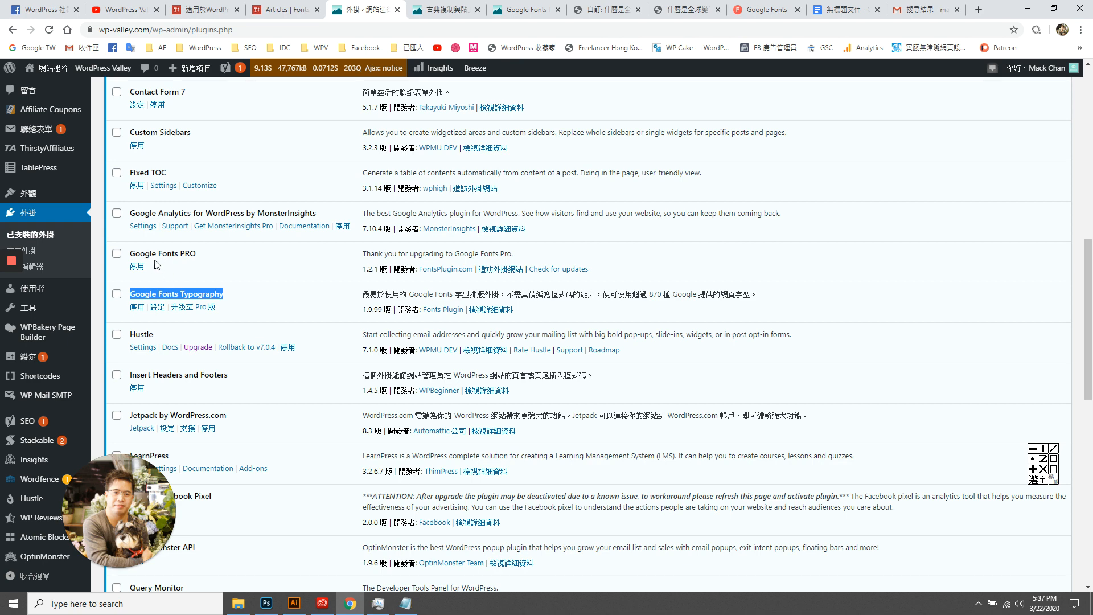
left_click_drag(199, 254, 180, 255)
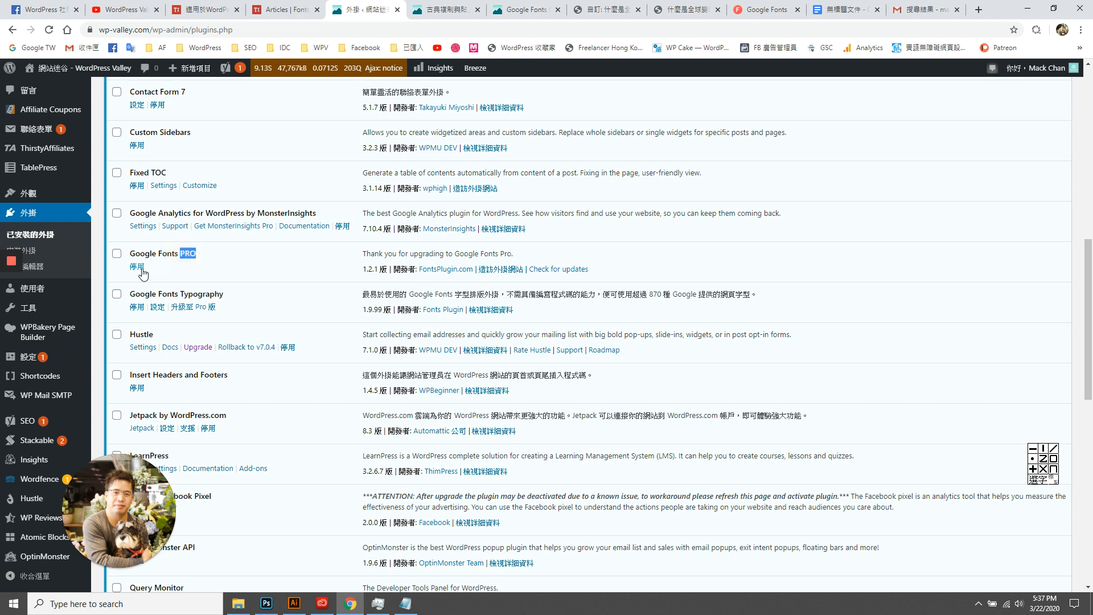
left_click_drag(229, 296, 119, 294)
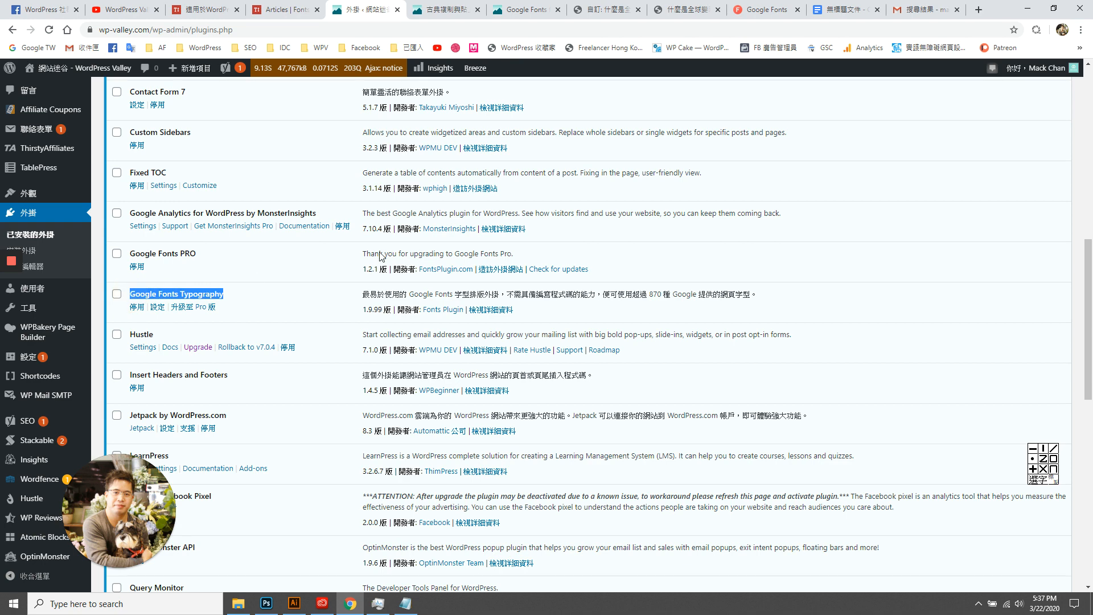
Exit the GreenGeeks test site's customizer and compare its Google Fonts Typography plugin entry with the entries in wp-valley.com's plugins list.
left_click(606, 10)
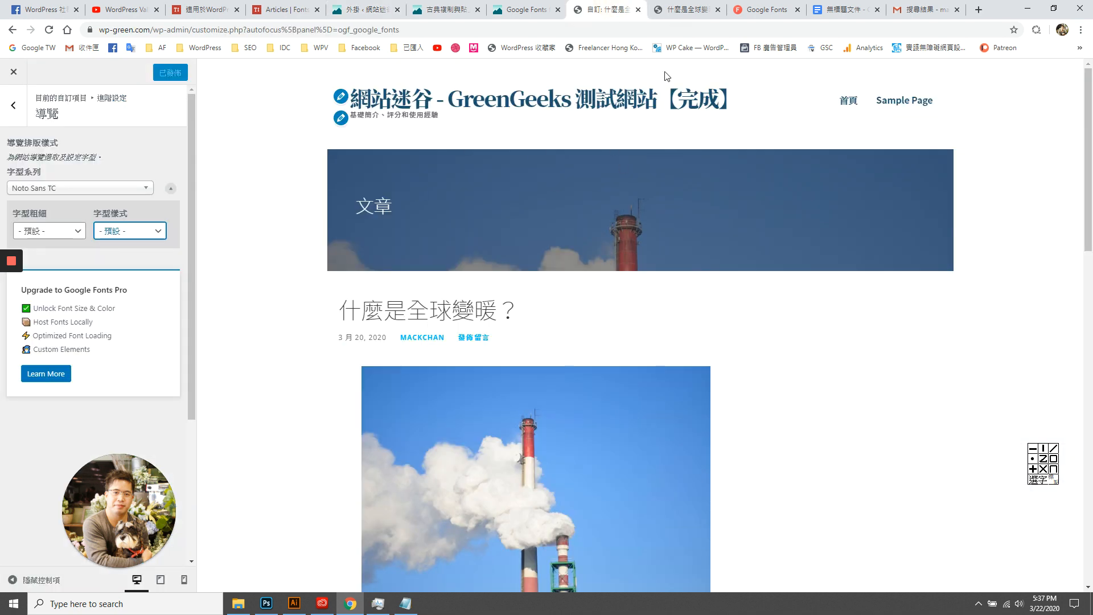
left_click(14, 73)
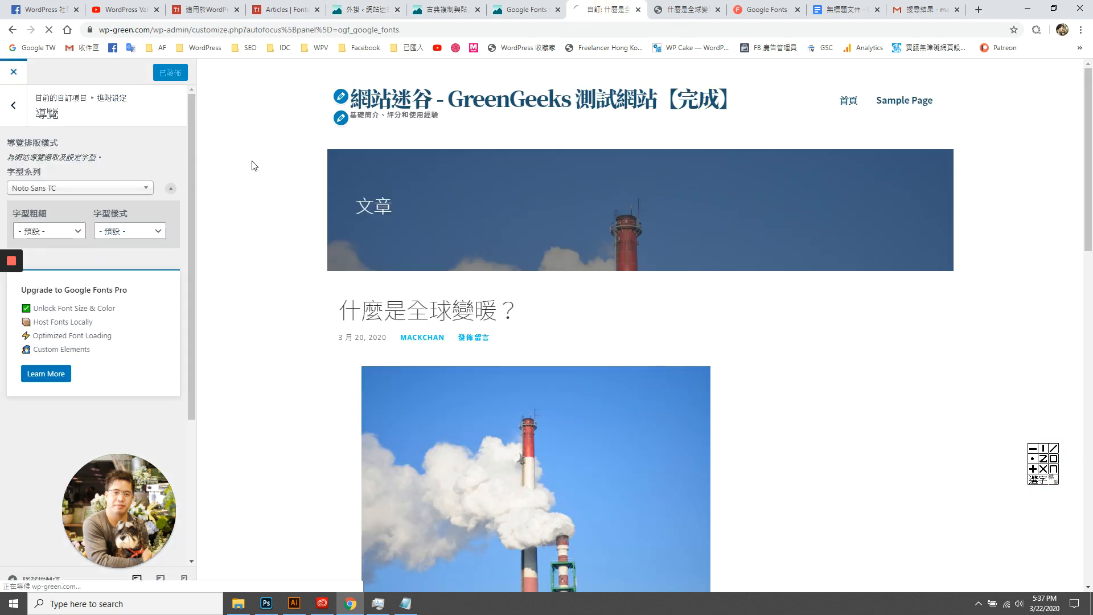
scroll(200, 353, "down", 1)
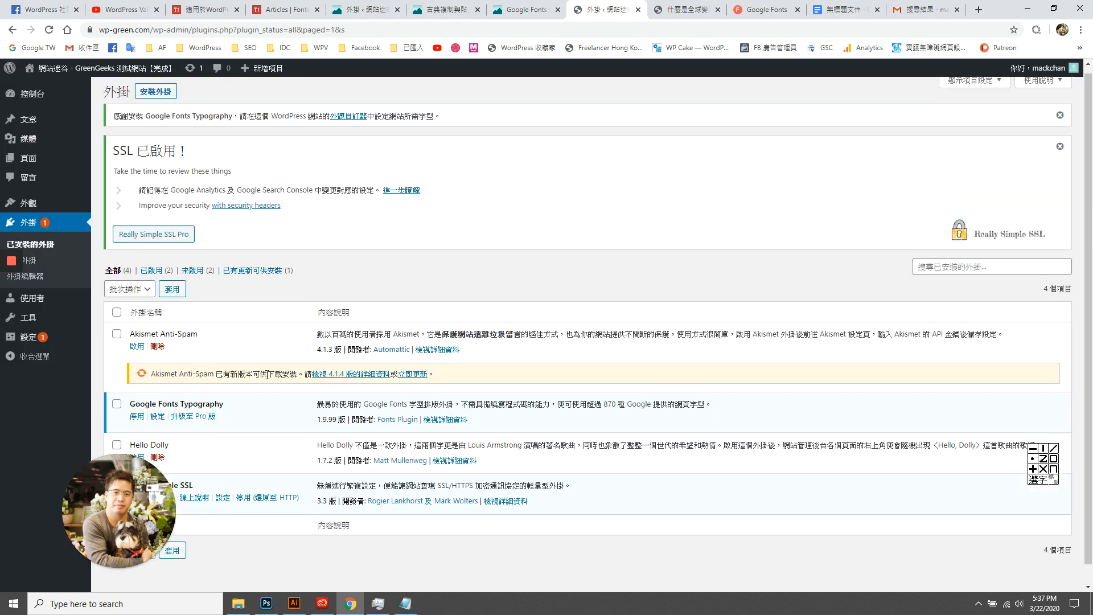
left_click_drag(130, 384, 238, 390)
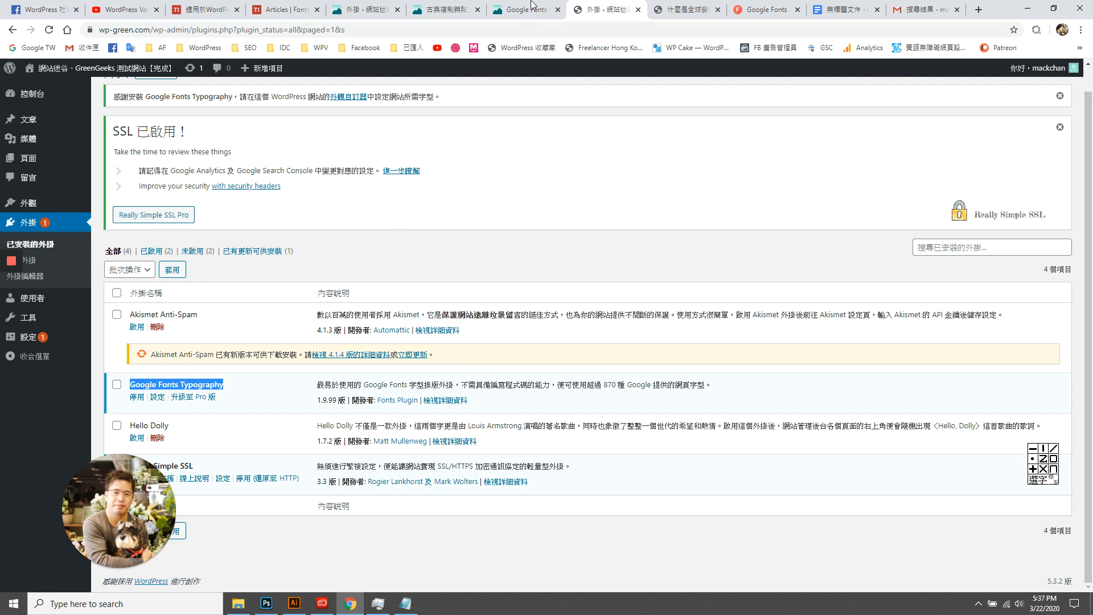
left_click(362, 9)
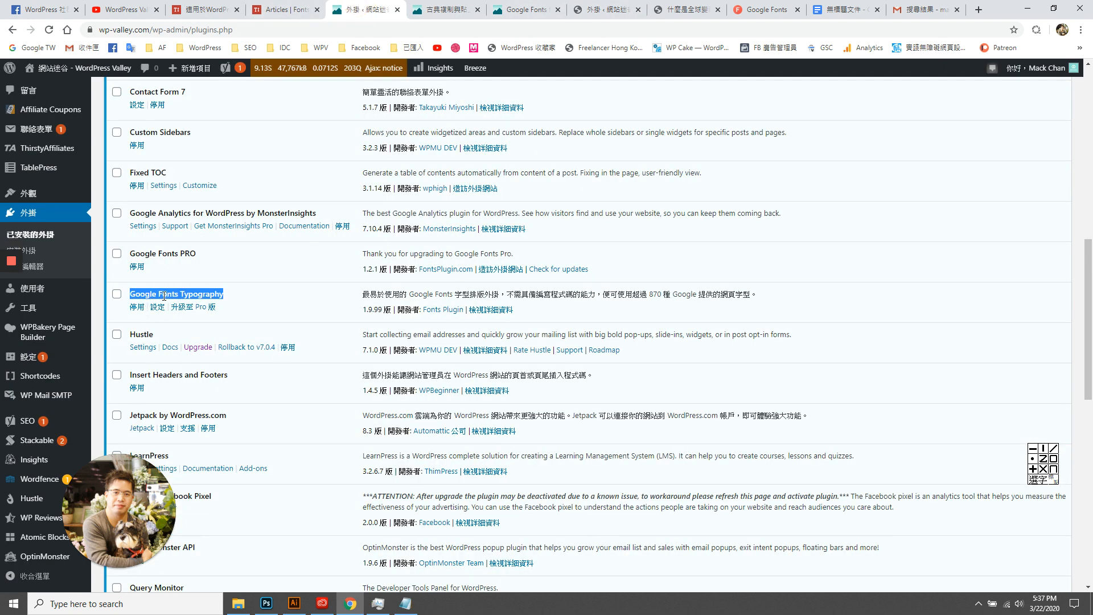
Highlight the Google Fonts PRO name in wp-valley.com's plugins list, glancing at the plan prices on fontsplugin.com.
left_click(262, 267)
left_click_drag(131, 254, 204, 254)
key("ctrl+3")
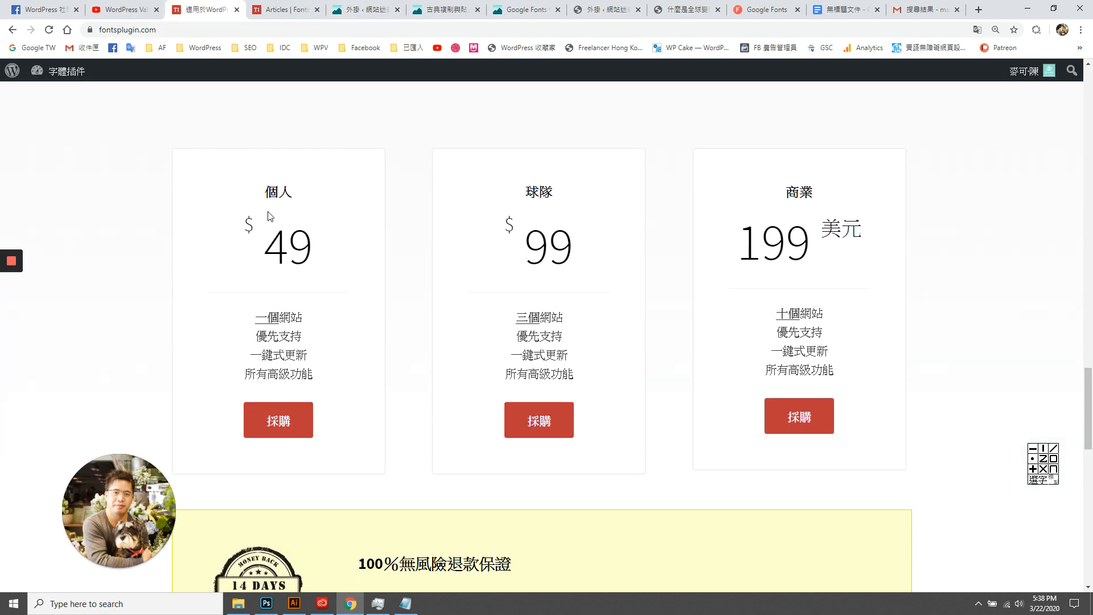
left_click(370, 5)
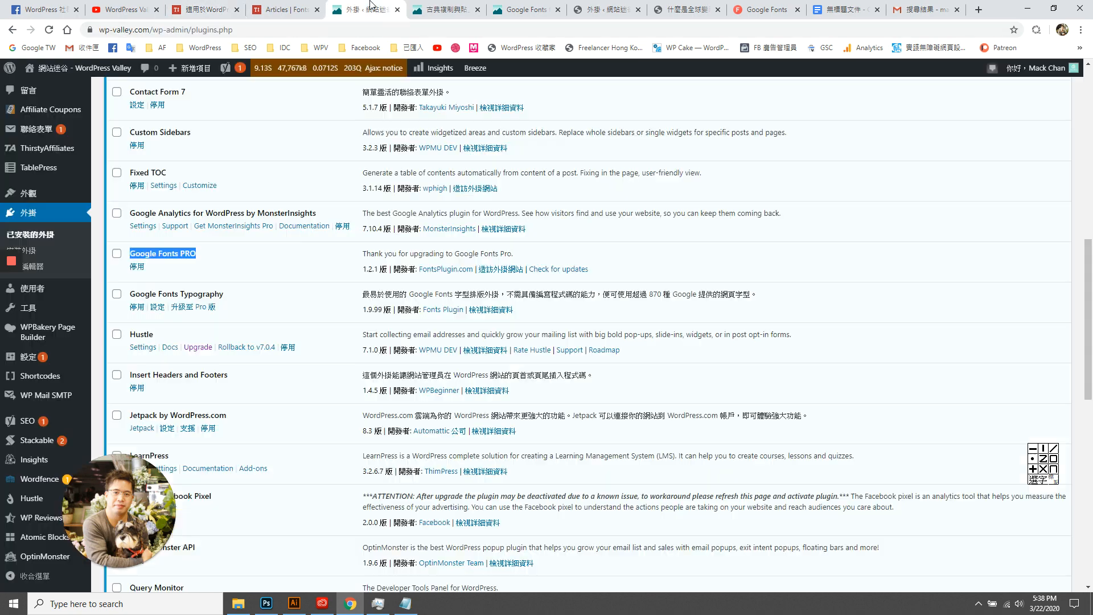
Look over the plugin entries around Google Fonts PRO and point out the 安裝外掛 option of wp-valley.com's plugins page.
scroll(228, 268, "up", 4)
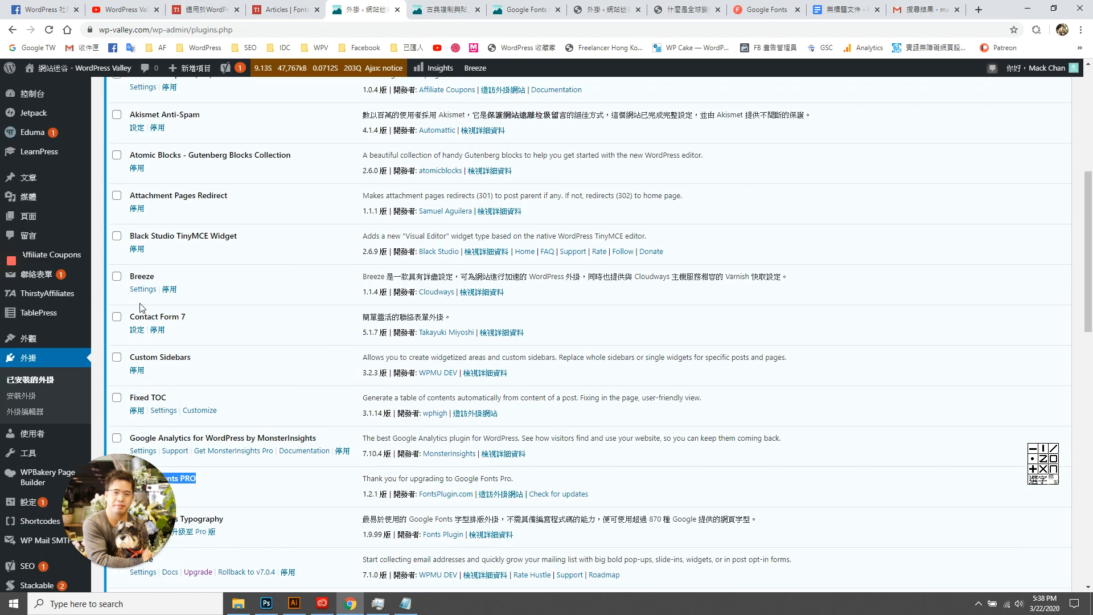
scroll(86, 291, "down", 3)
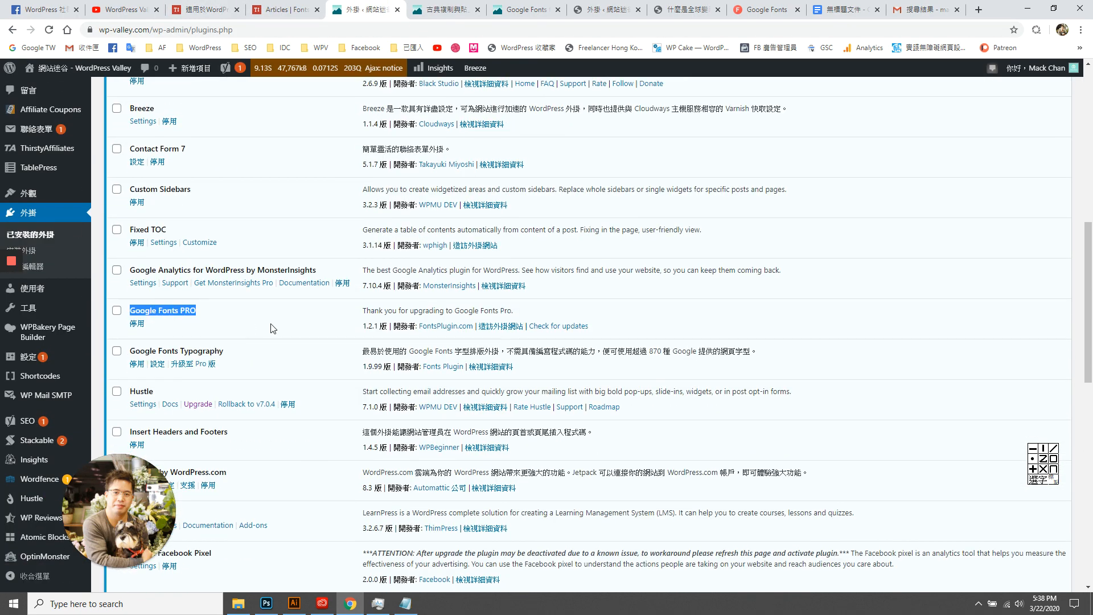
scroll(274, 329, "up", 9)
left_click(151, 105)
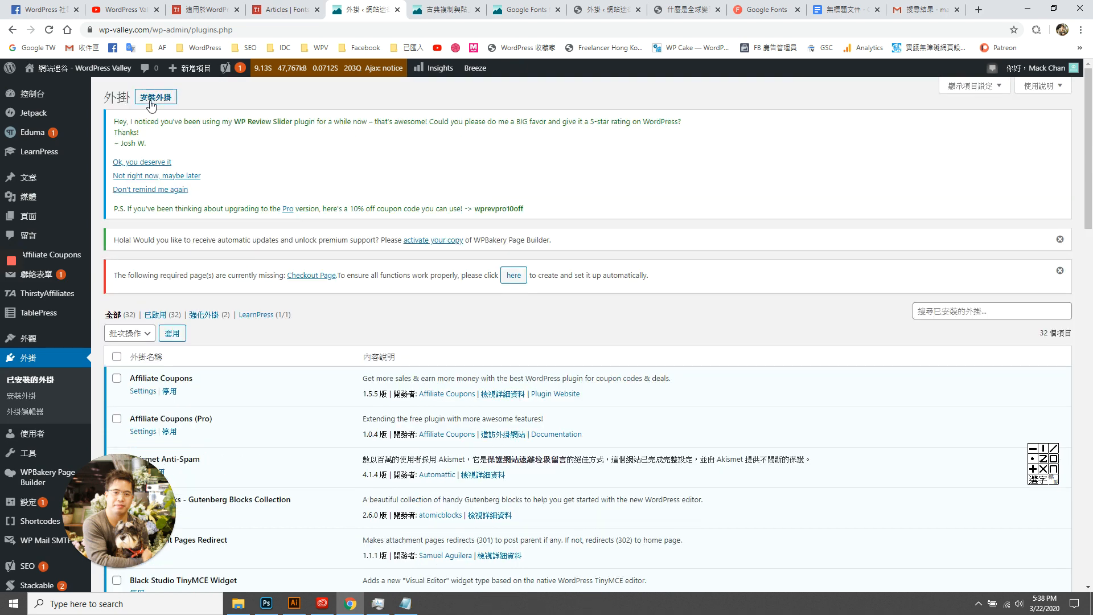
Find the Google Fonts PRO entry in the installed plugins list again and highlight its name.
scroll(290, 459, "down", 7)
triple_click(140, 427)
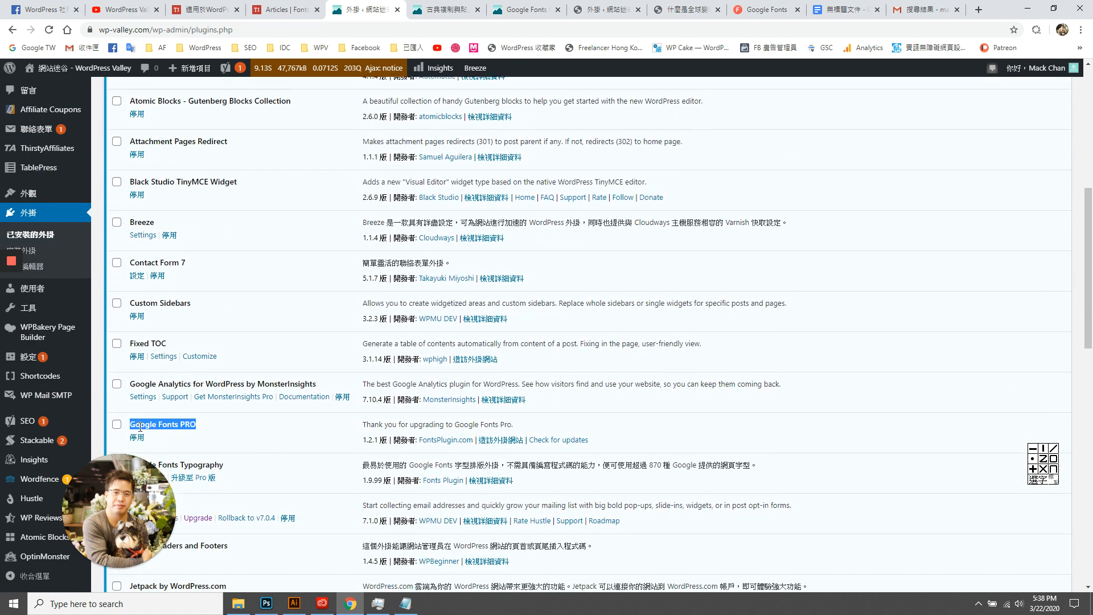
scroll(177, 426, "down", 2)
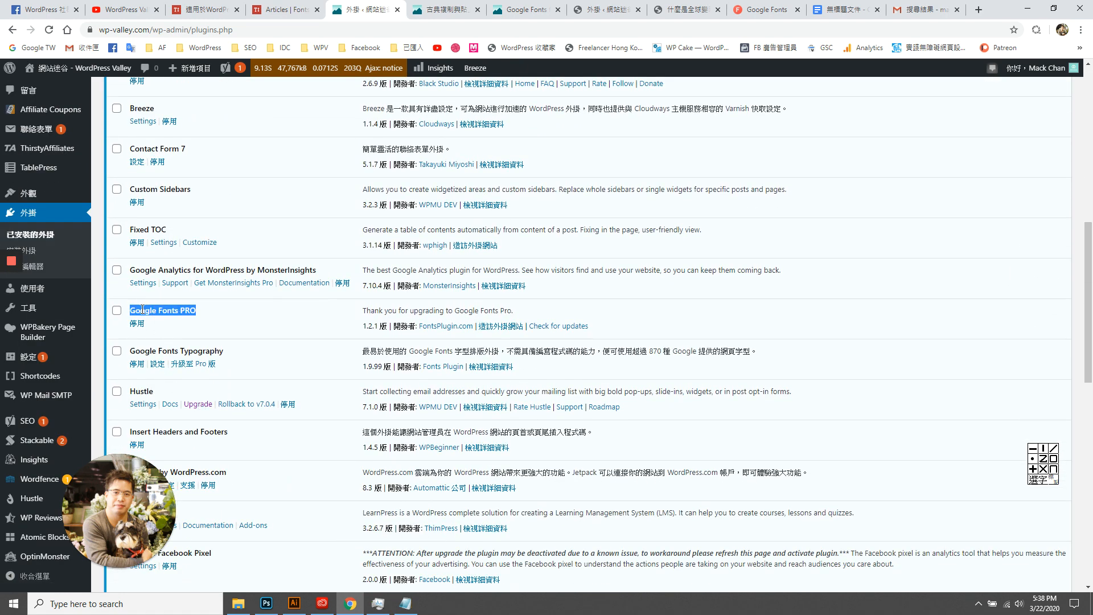
left_click(220, 330)
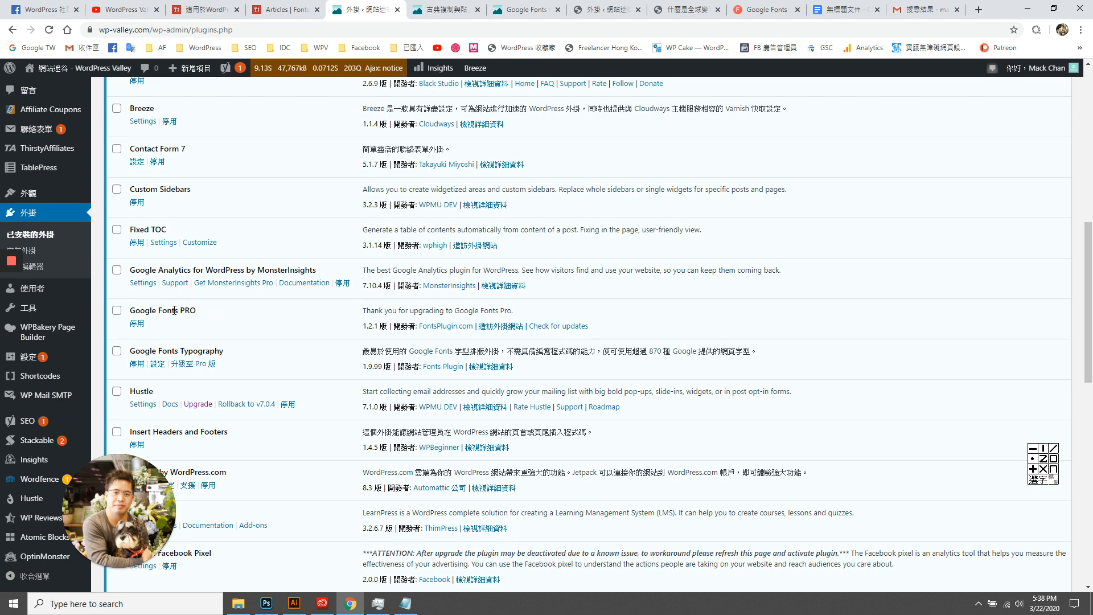
left_click_drag(138, 309, 199, 310)
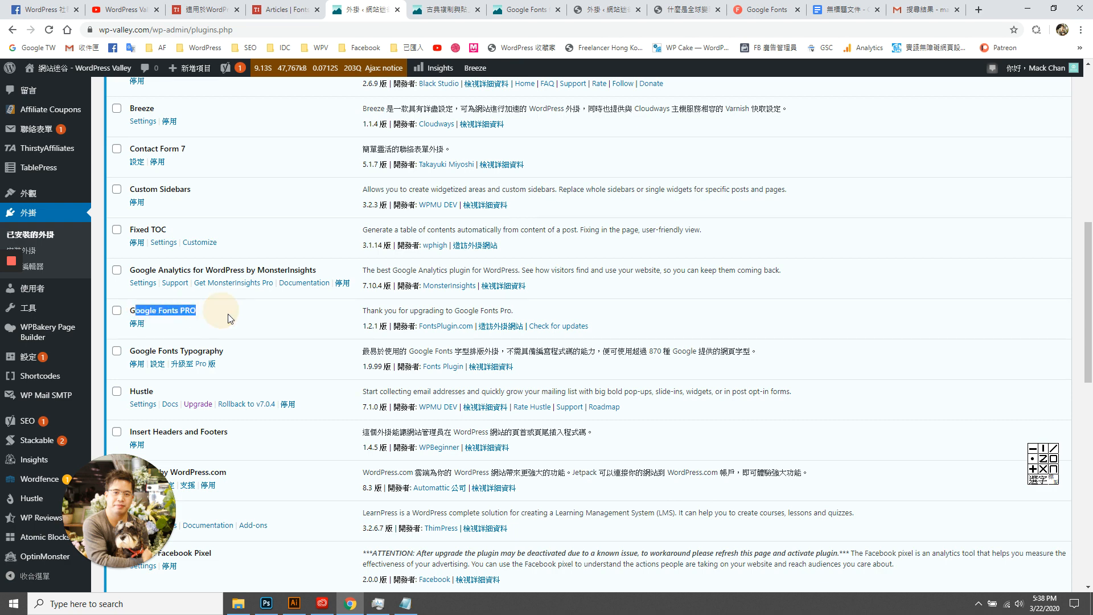
scroll(227, 319, "up", 5)
Move the GreenGeeks test site's global warming article to the end of the open browser tabs and reload it.
left_click(526, 10)
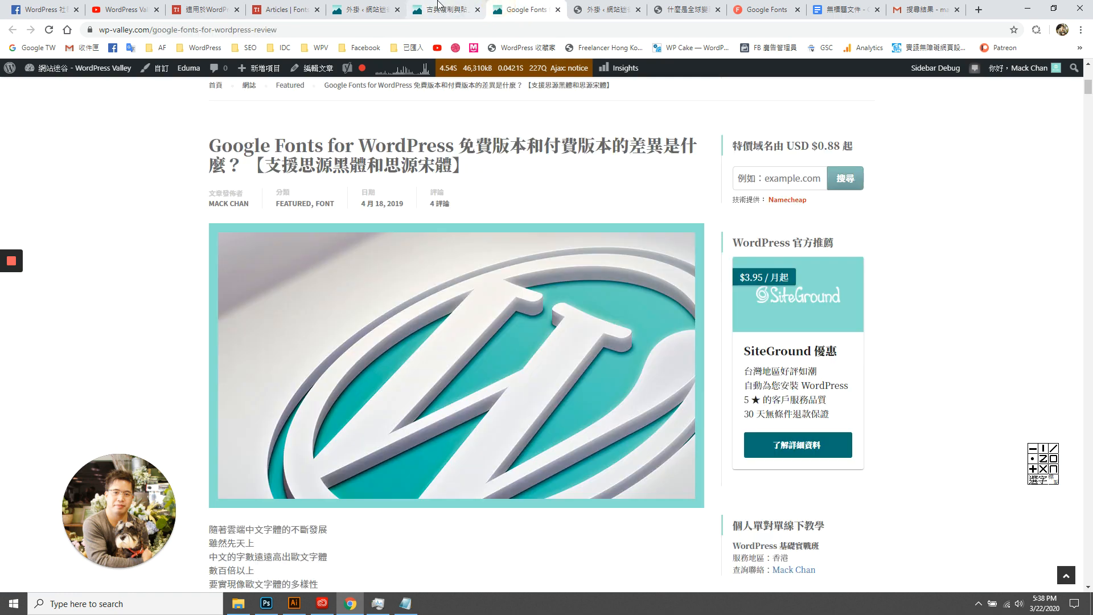
left_click(439, 4)
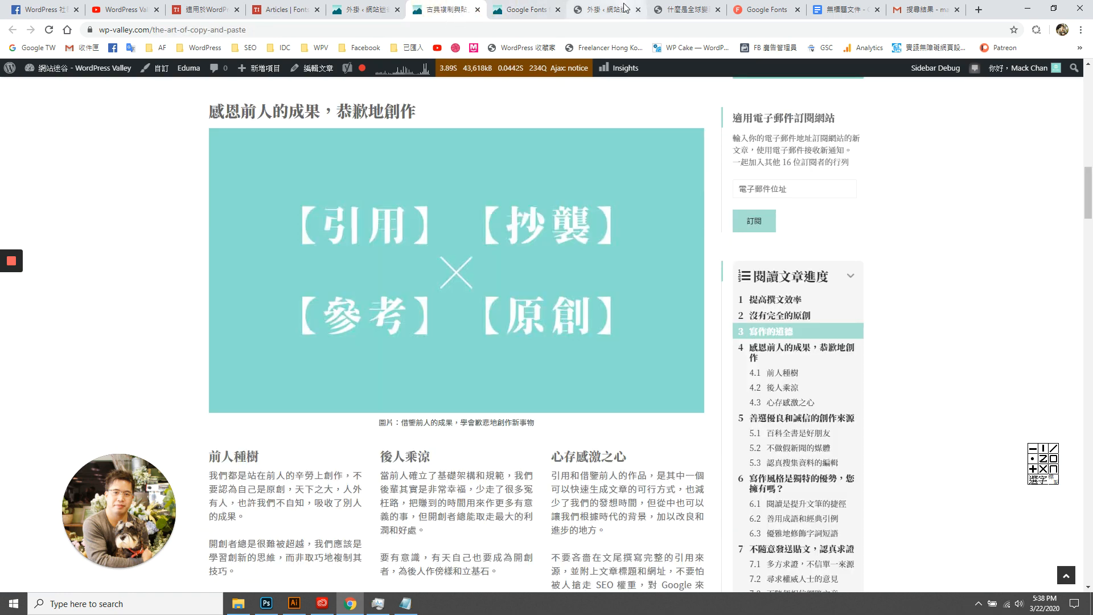
left_click_drag(683, 9, 893, 2)
left_click(49, 28)
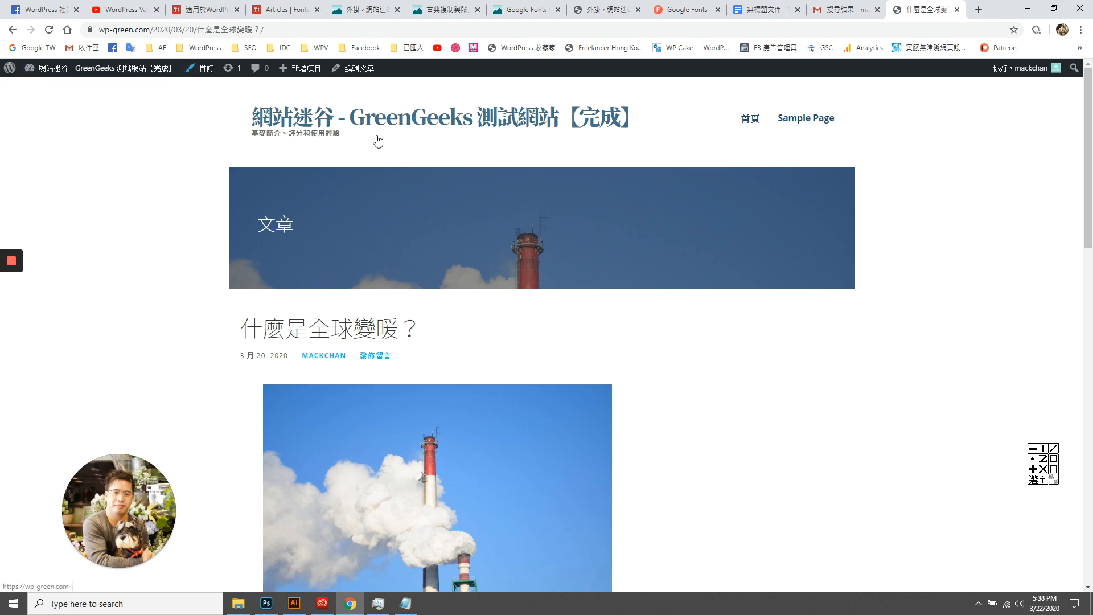
Open the GreenGeeks test site's Customizer at the basic settings (基本設定) of Google Fonts.
left_click(205, 67)
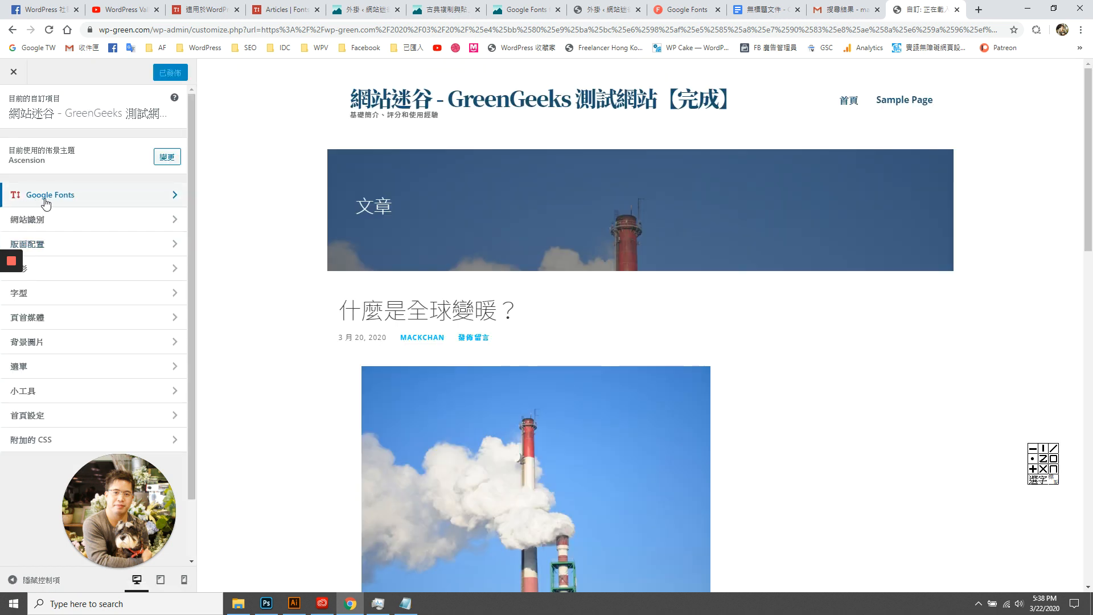
left_click(64, 198)
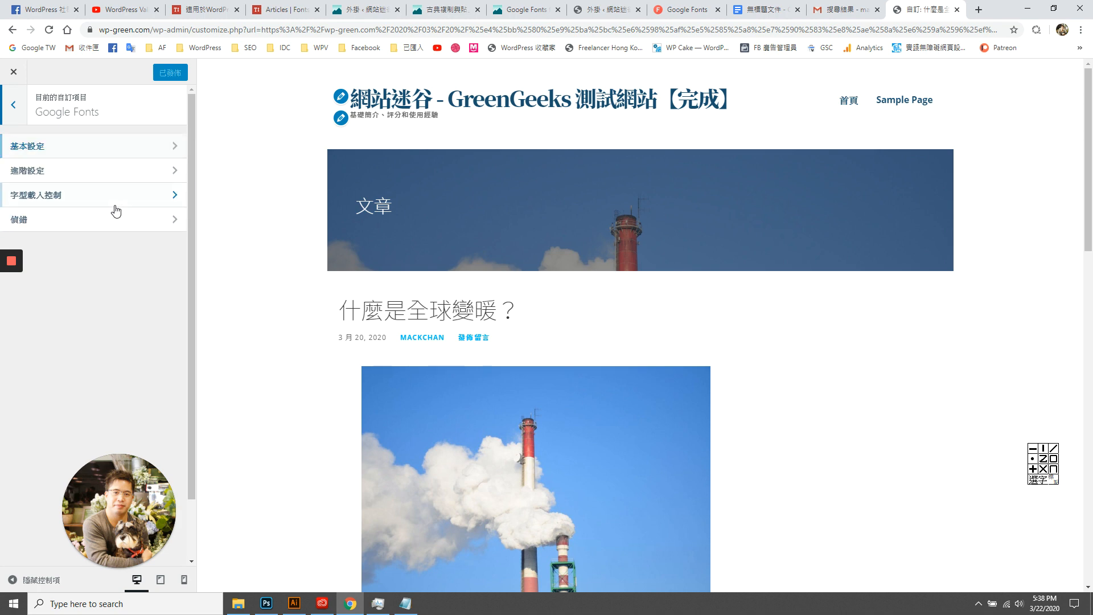
left_click(138, 149)
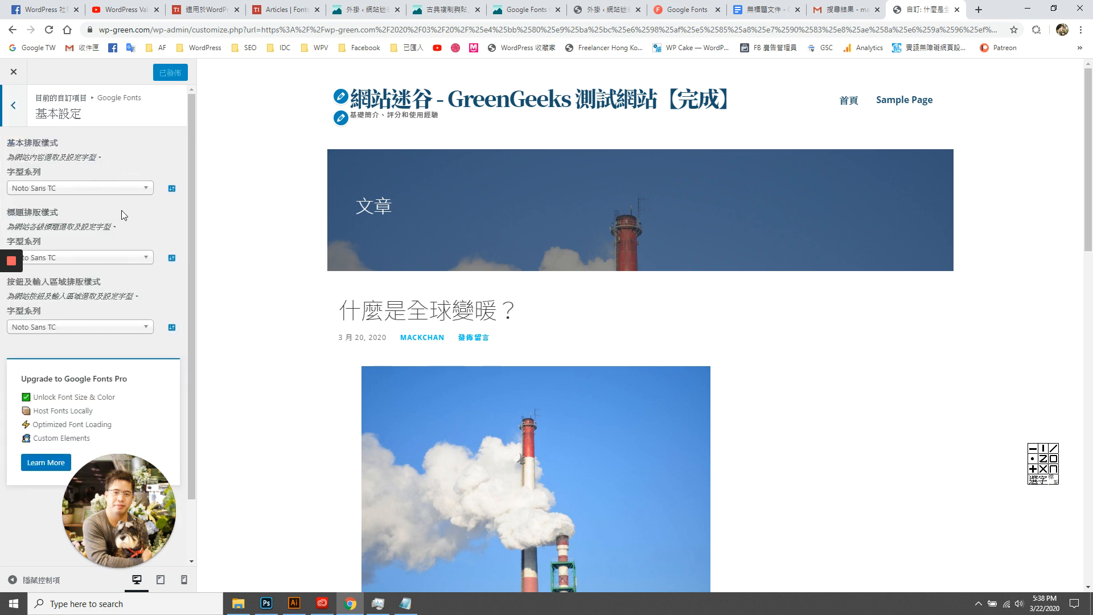
Switch to wp-valley.com's copy-and-paste article and view its header banner and title.
left_click(364, 9)
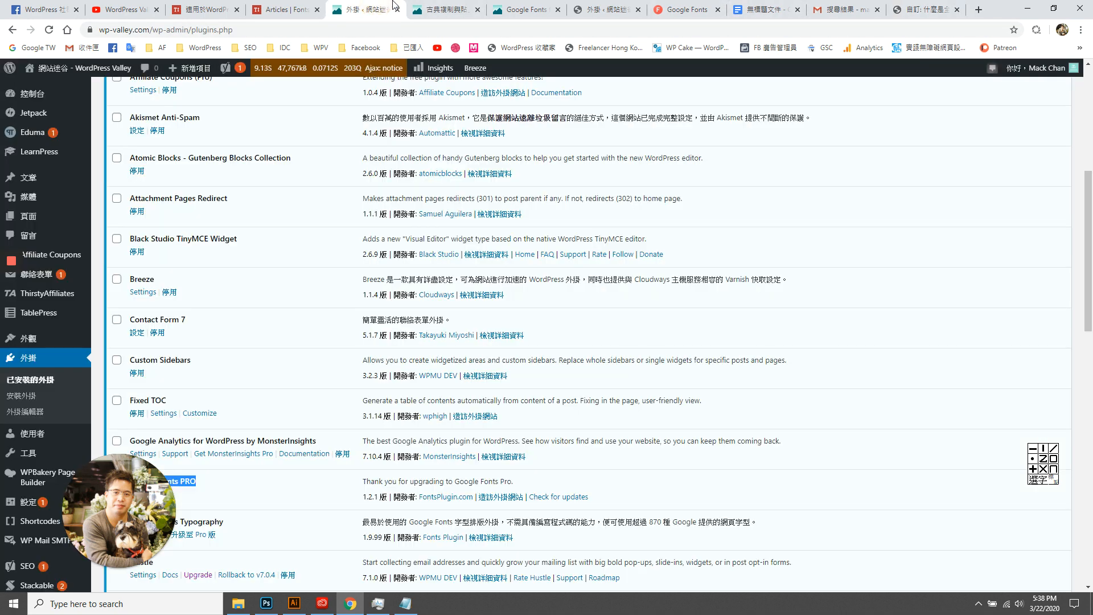
left_click(453, 8)
scroll(529, 189, "up", 3)
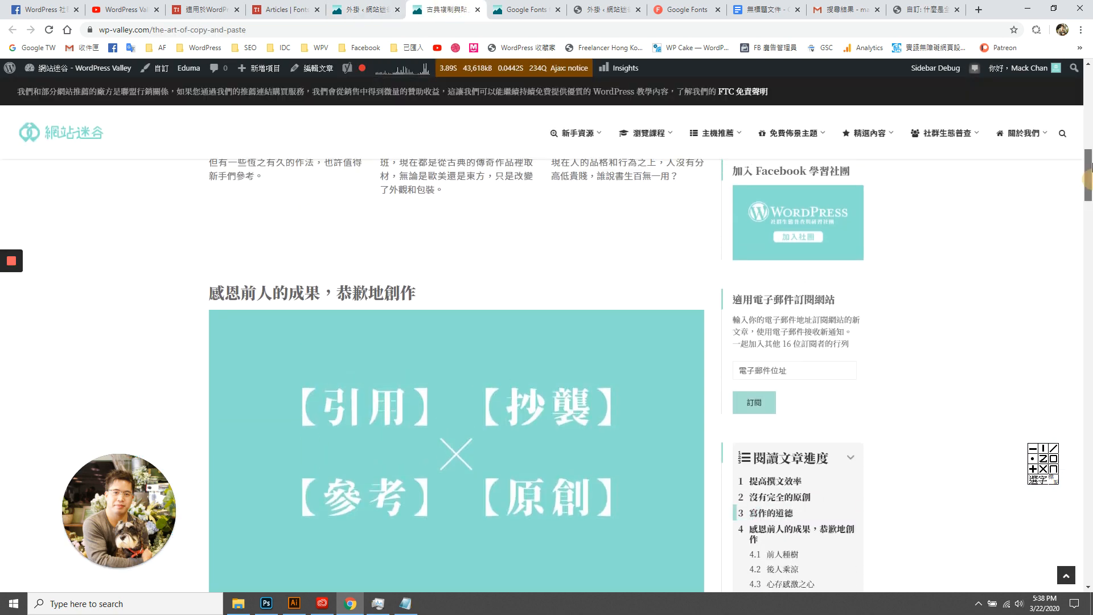
left_click_drag(1088, 186, 1088, 106)
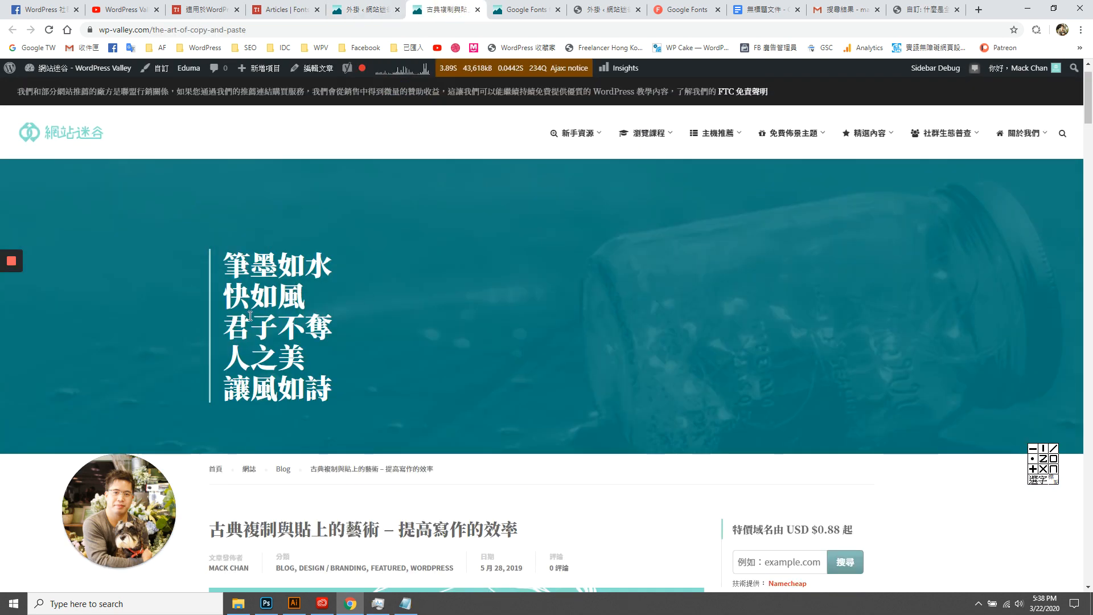
scroll(357, 403, "down", 2)
scroll(357, 403, "down", 1)
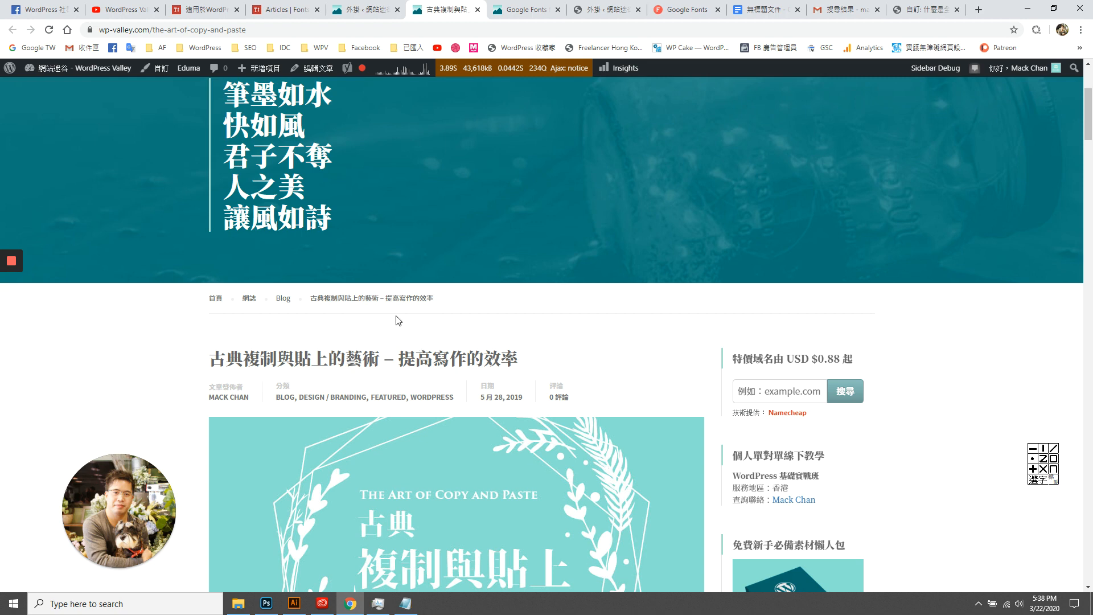
Open the wp-valley.com article's Customizer at the Google Fonts settings, with its tab beside the GreenGeeks Customizer tab.
left_click(160, 70)
left_click_drag(454, 9, 814, 20)
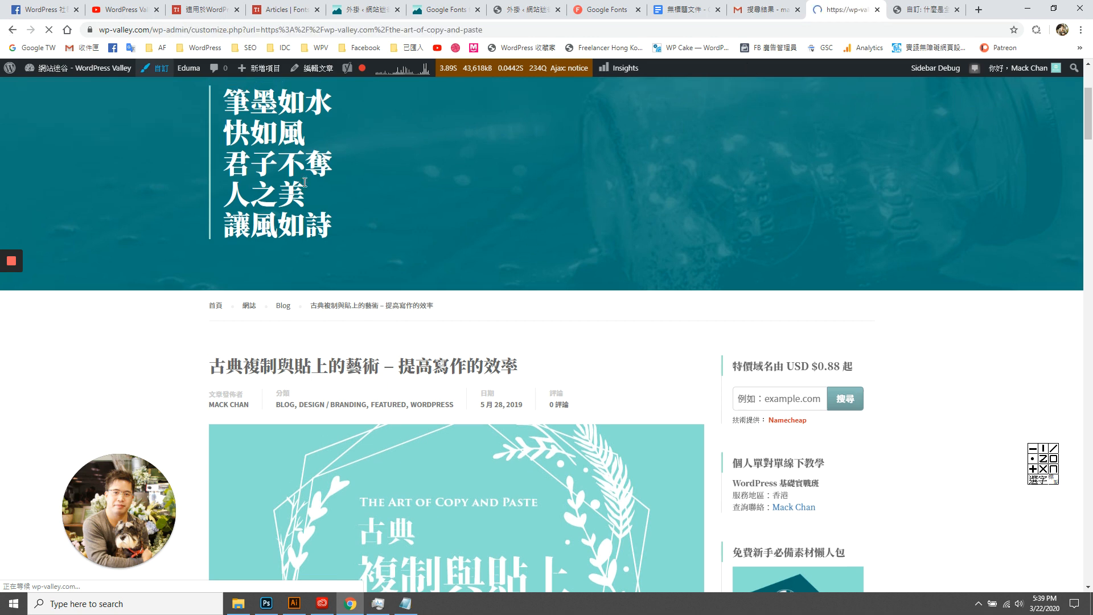
scroll(305, 182, "up", 1)
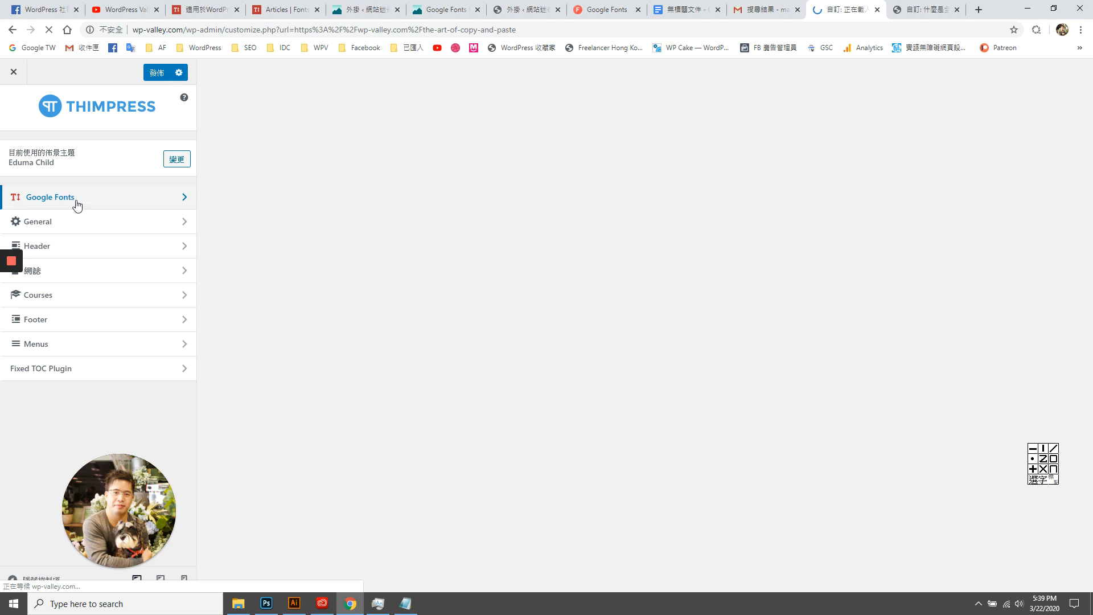
left_click(59, 201)
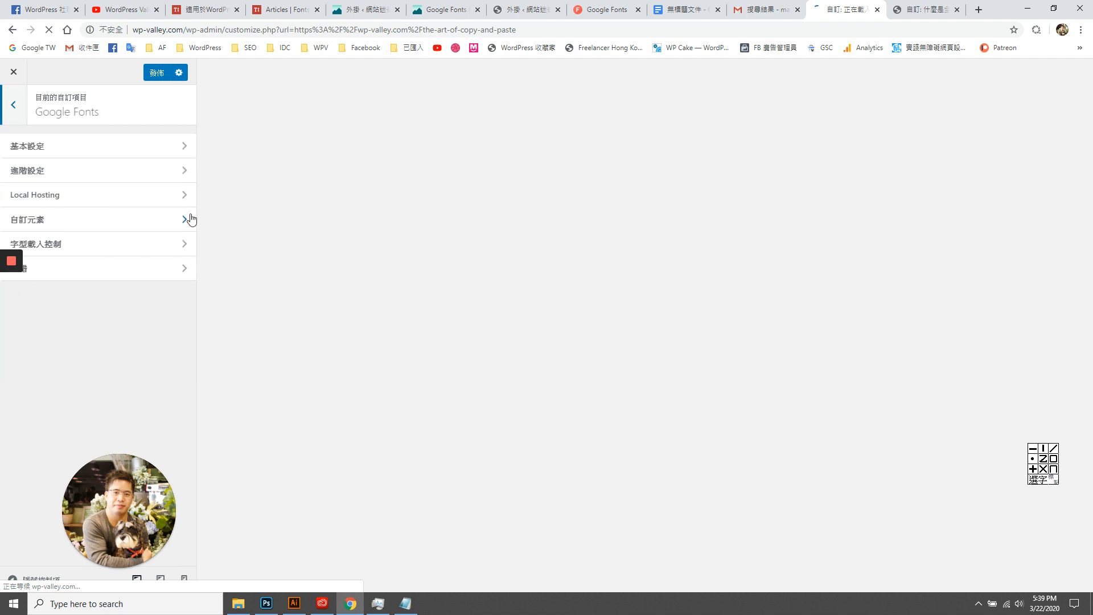
left_click(1053, 9)
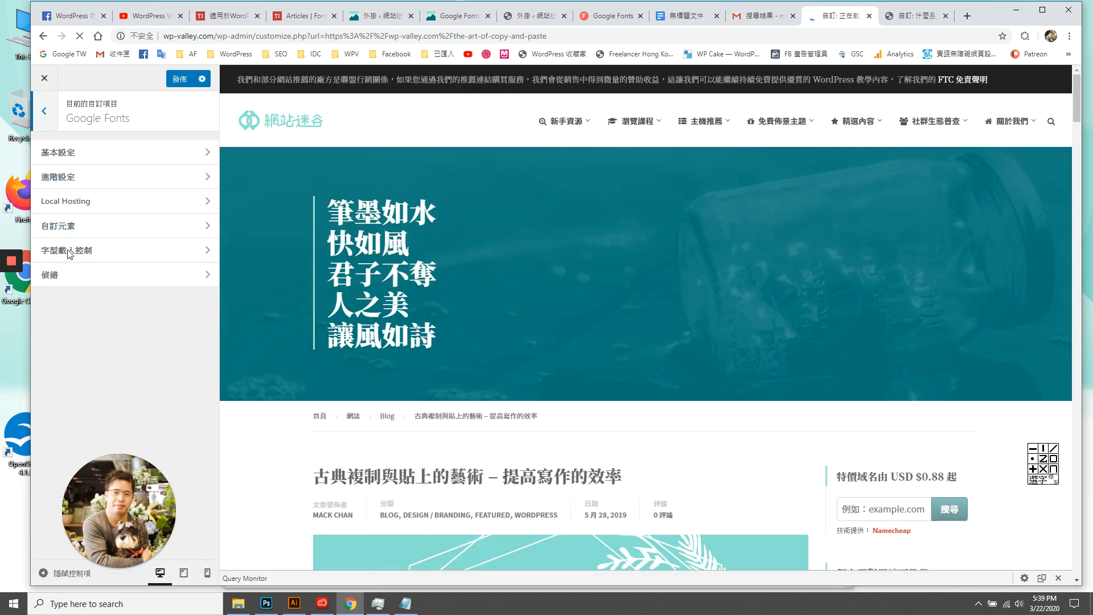
Review the font loading (字型載入控制) and debugging (偵錯) sections of Google Fonts in the GreenGeeks site's Customizer.
key("ctrl+Tab")
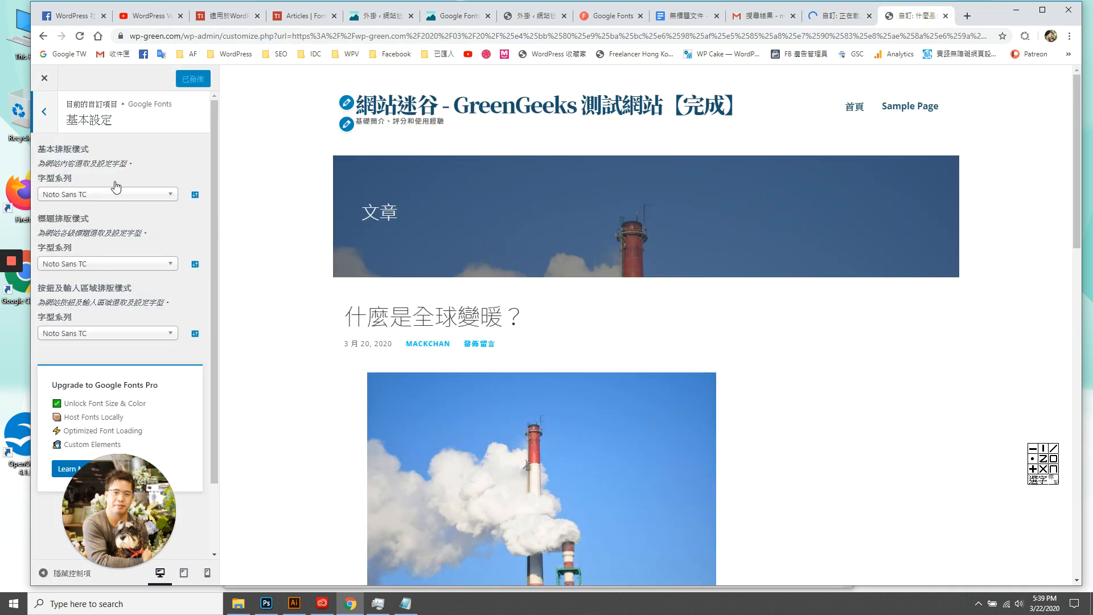
left_click(44, 113)
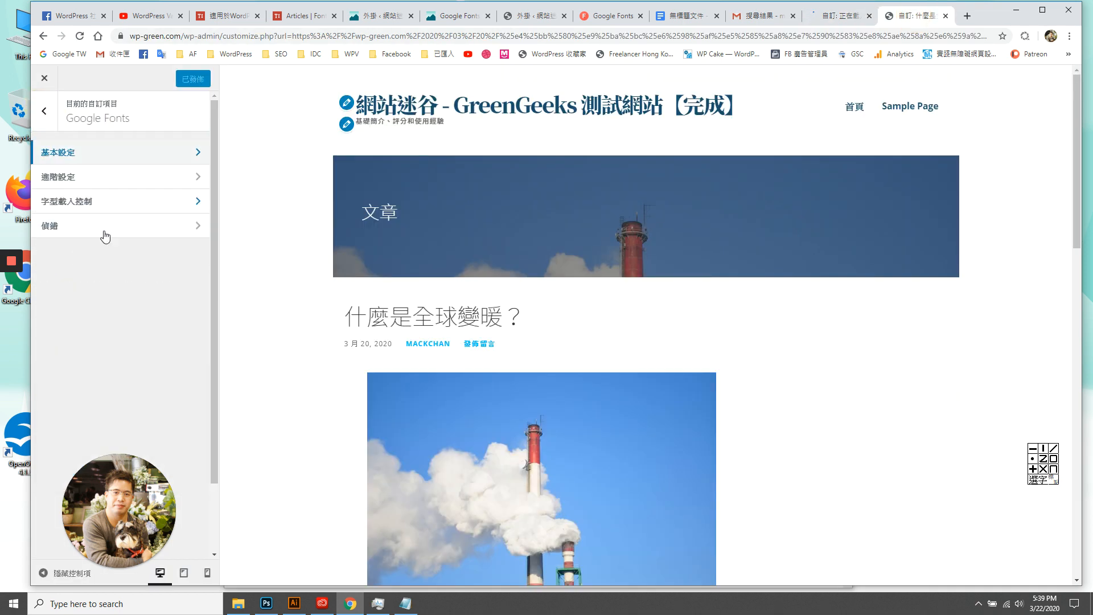
left_click(68, 205)
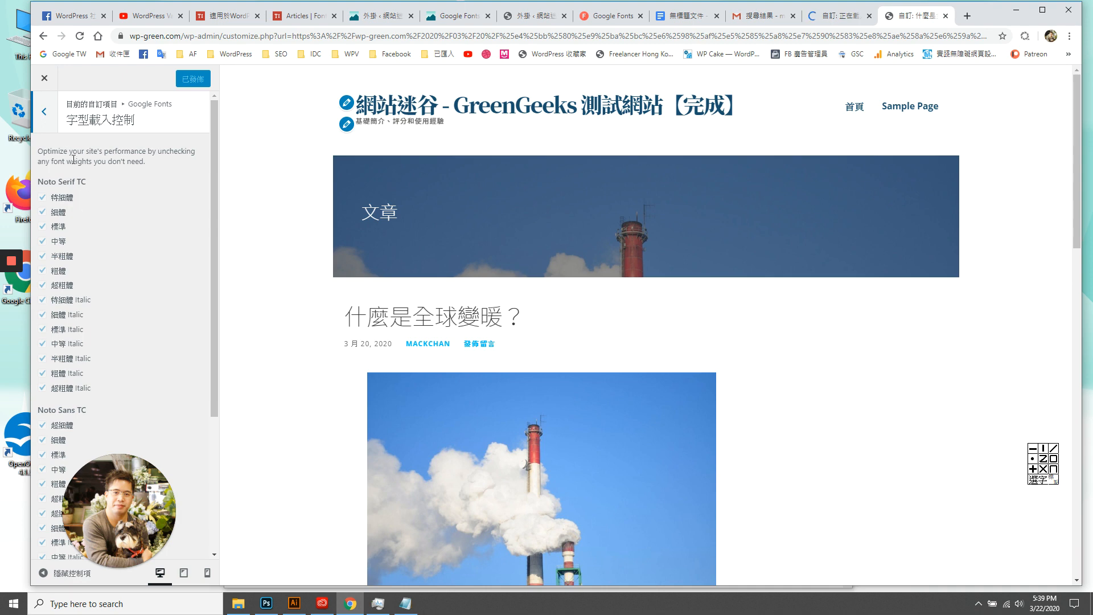
left_click(55, 111)
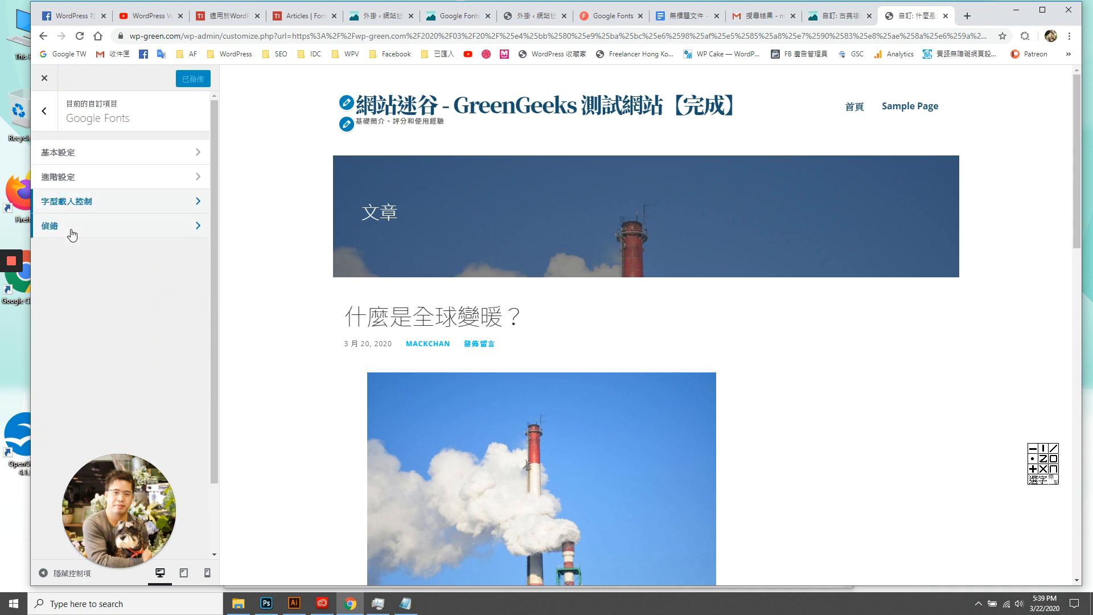
left_click(74, 227)
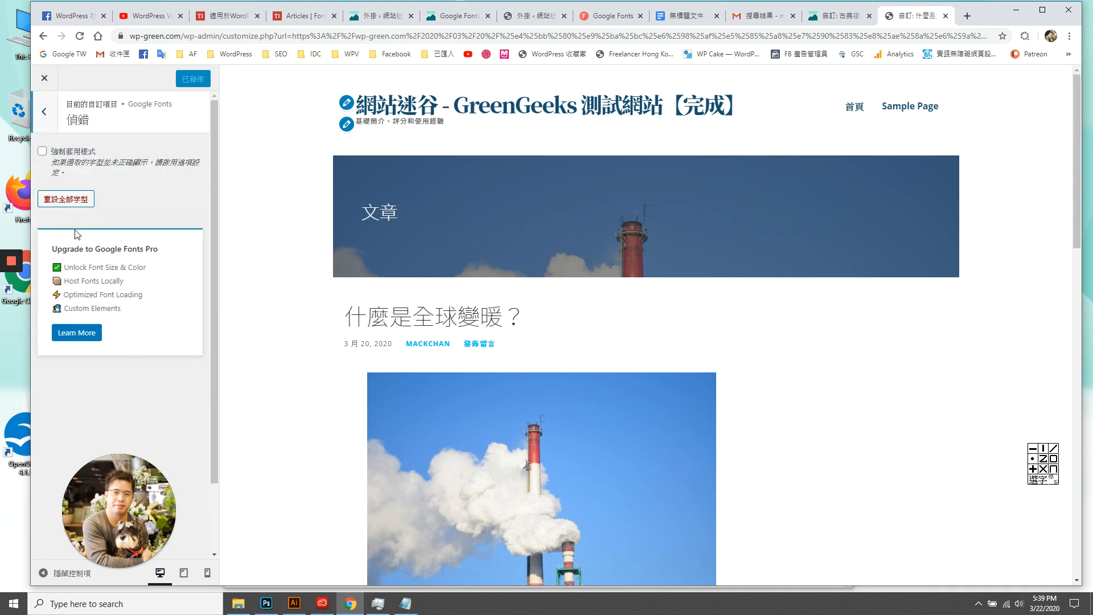
left_click(49, 116)
Check the debugging (偵錯) section of Google Fonts in wp-valley.com's Customizer for comparison.
left_click(839, 15)
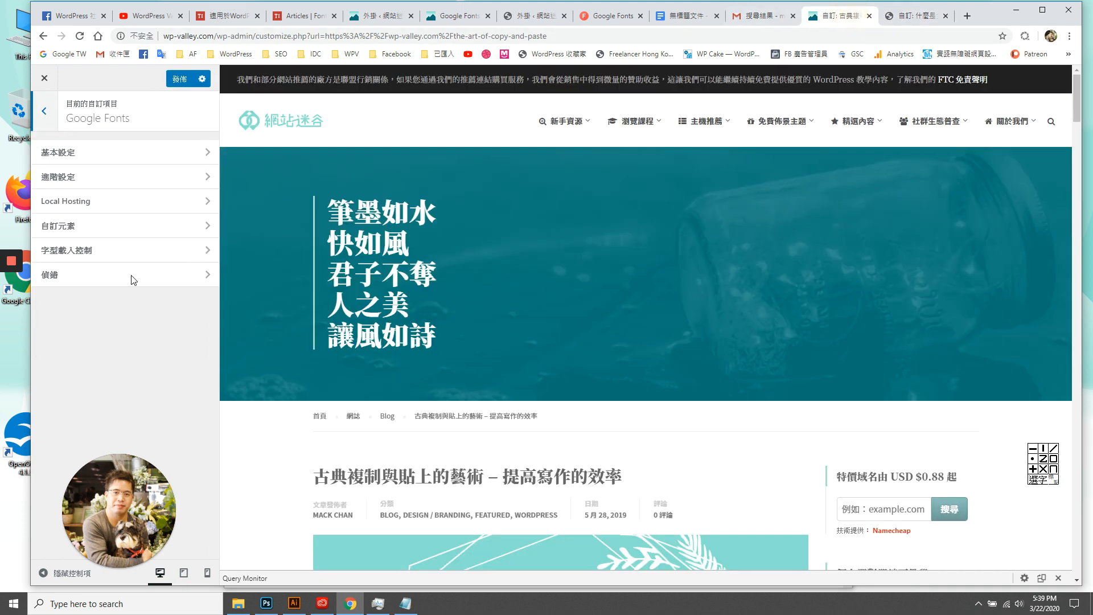
left_click(174, 275)
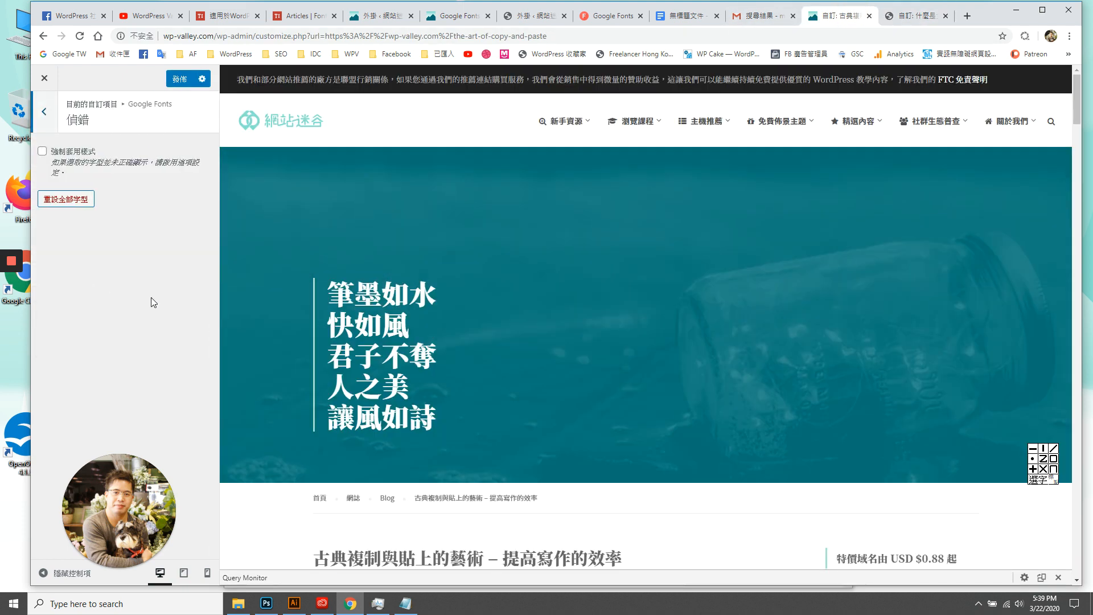
left_click(50, 115)
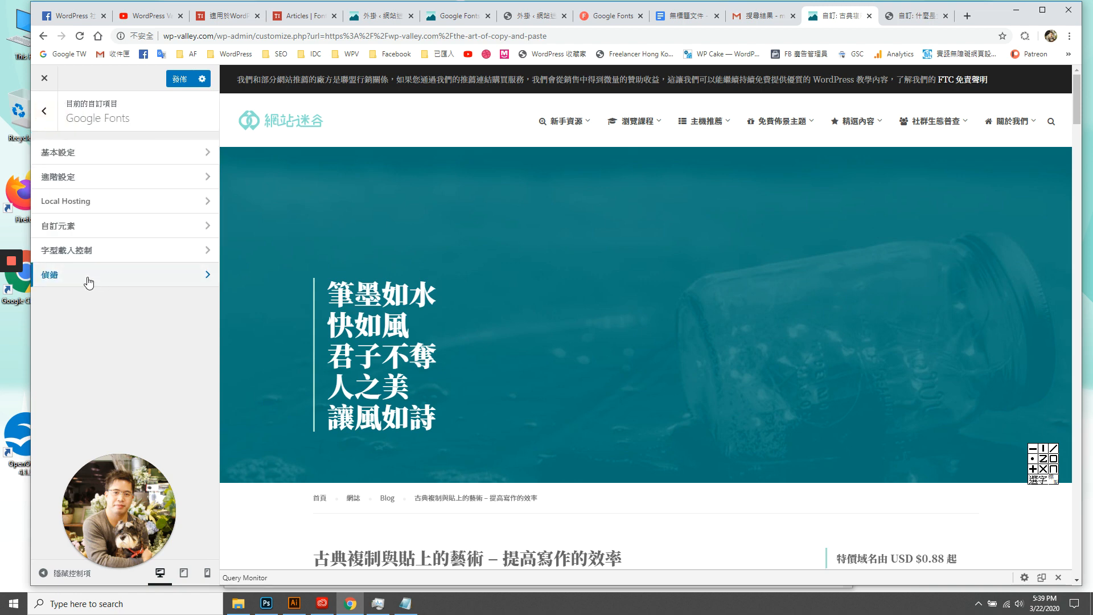
Examine which Noto Serif TC and Noto Sans TC weights are enabled in wp-valley.com's font loading settings (字型載入控制).
left_click(76, 251)
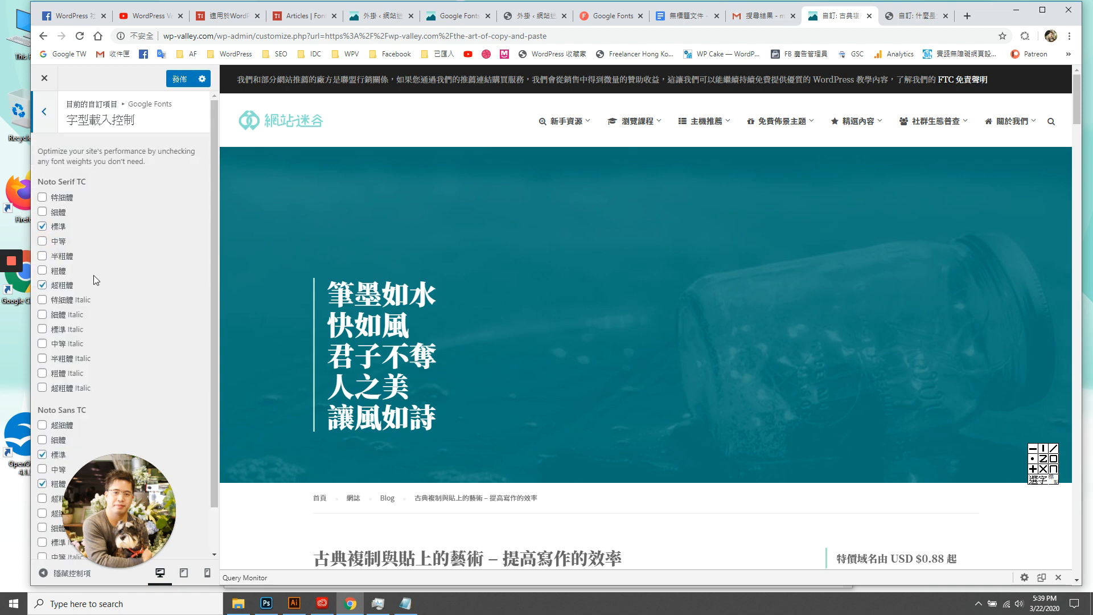
scroll(101, 309, "down", 2)
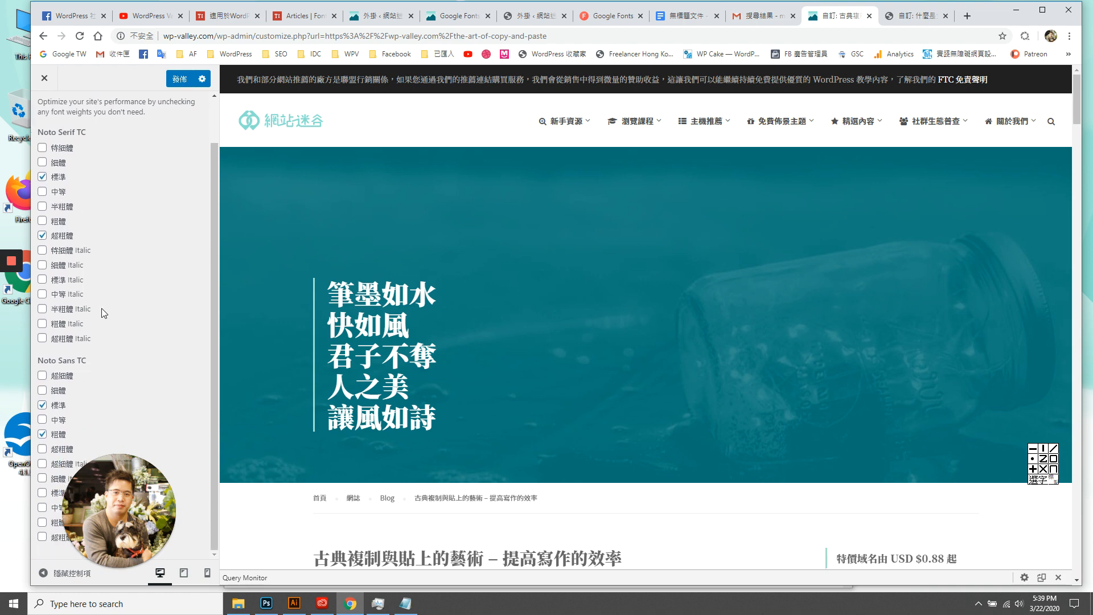
scroll(81, 203, "up", 2)
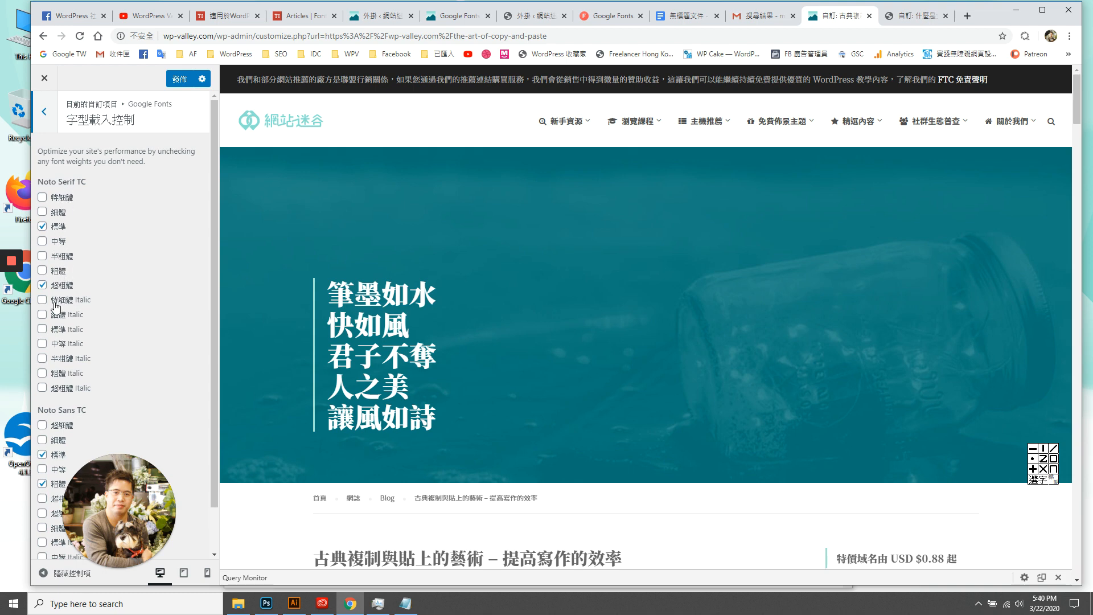
scroll(62, 395, "down", 1)
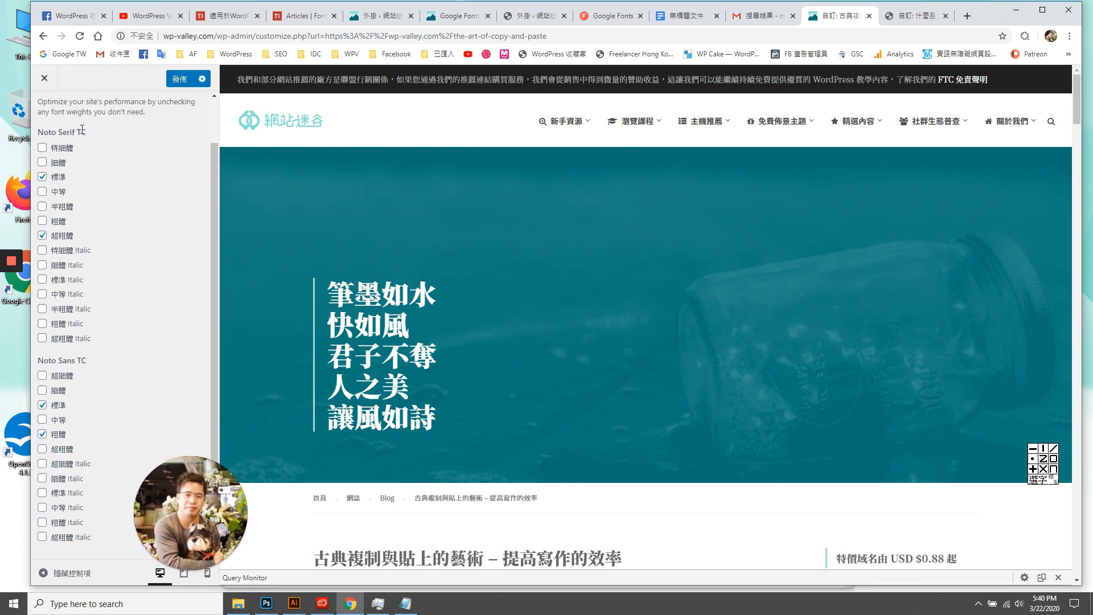
Examine the enabled Noto Serif TC and Noto Sans TC weights in the GreenGeeks site's font loading settings (字型載入控制).
left_click(913, 17)
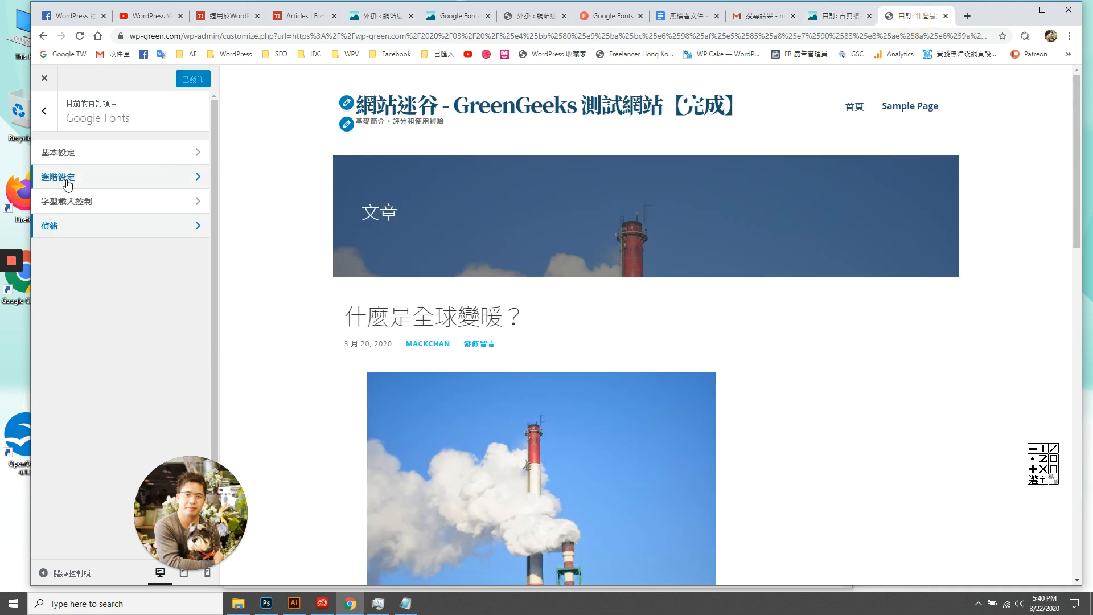
left_click(80, 204)
left_click(42, 213)
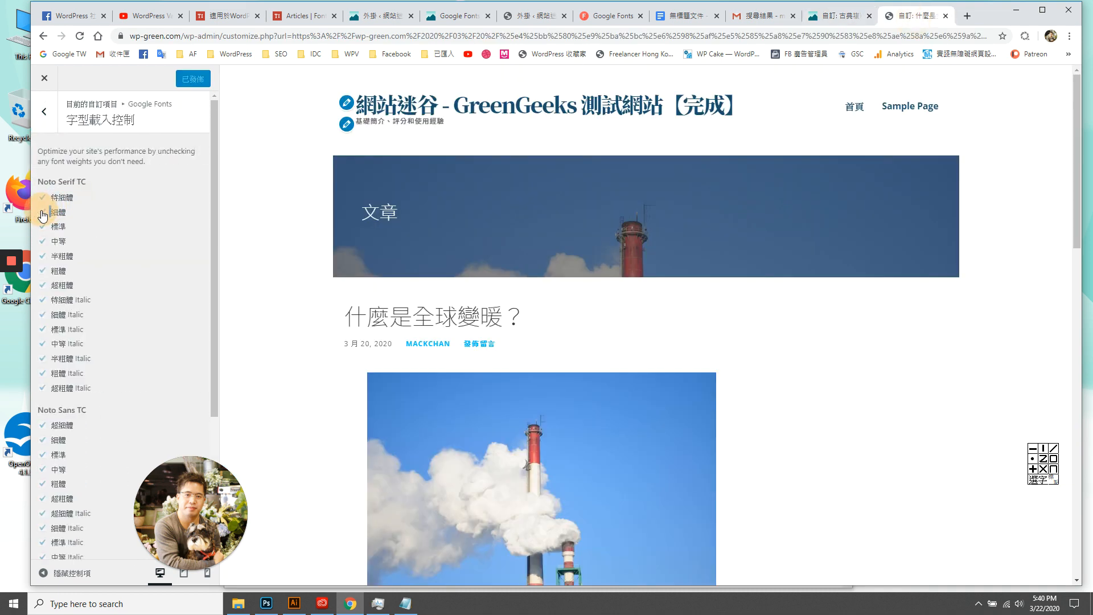
left_click(146, 244)
left_click_drag(45, 152, 155, 165)
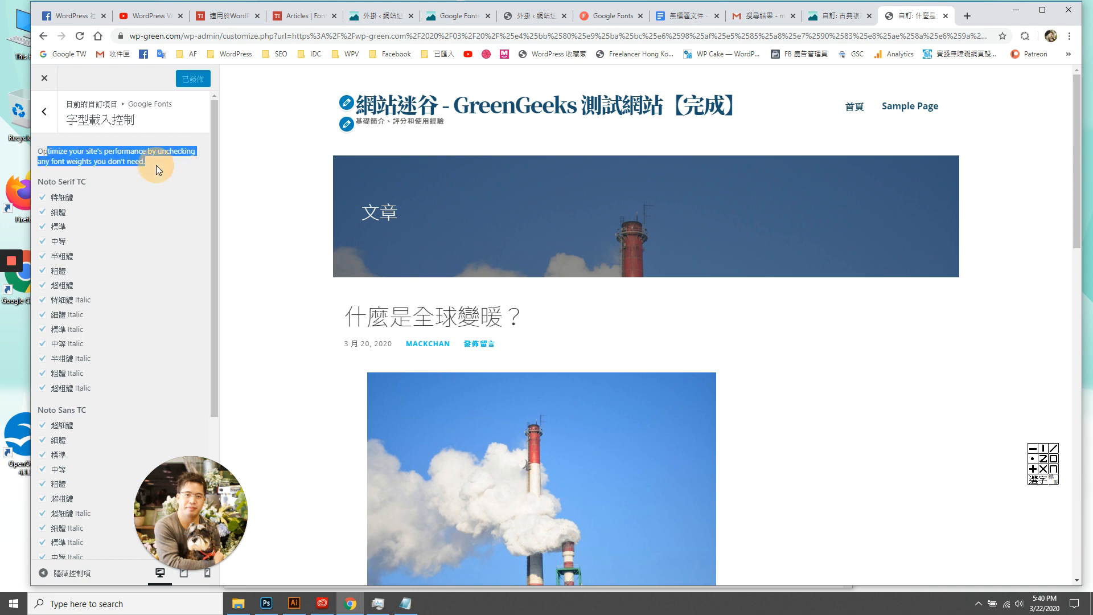
left_click(156, 165)
left_click_drag(48, 152, 141, 162)
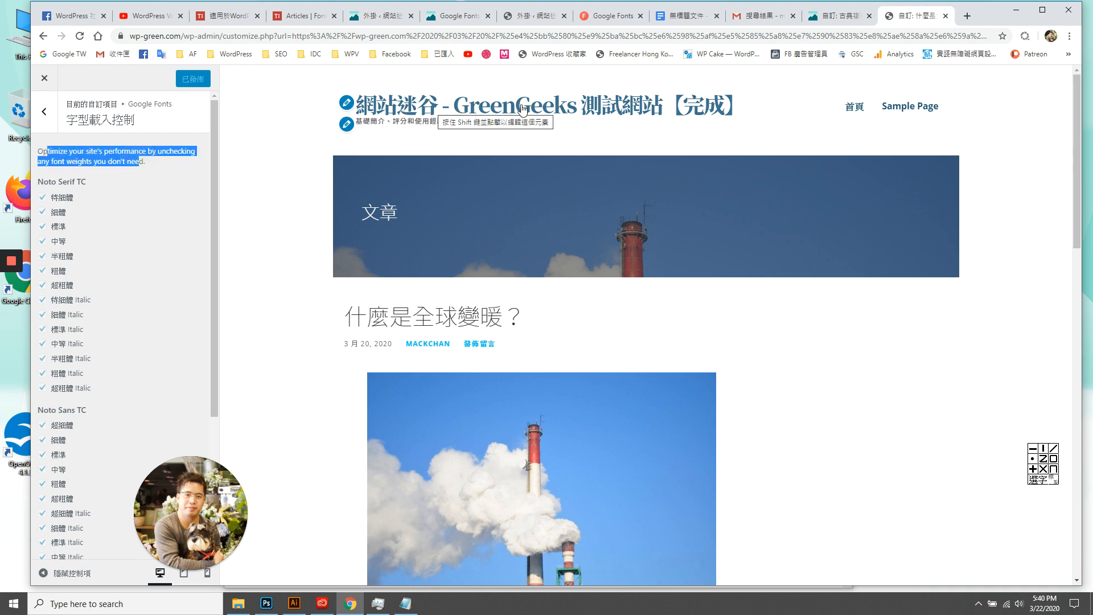
left_click(98, 172)
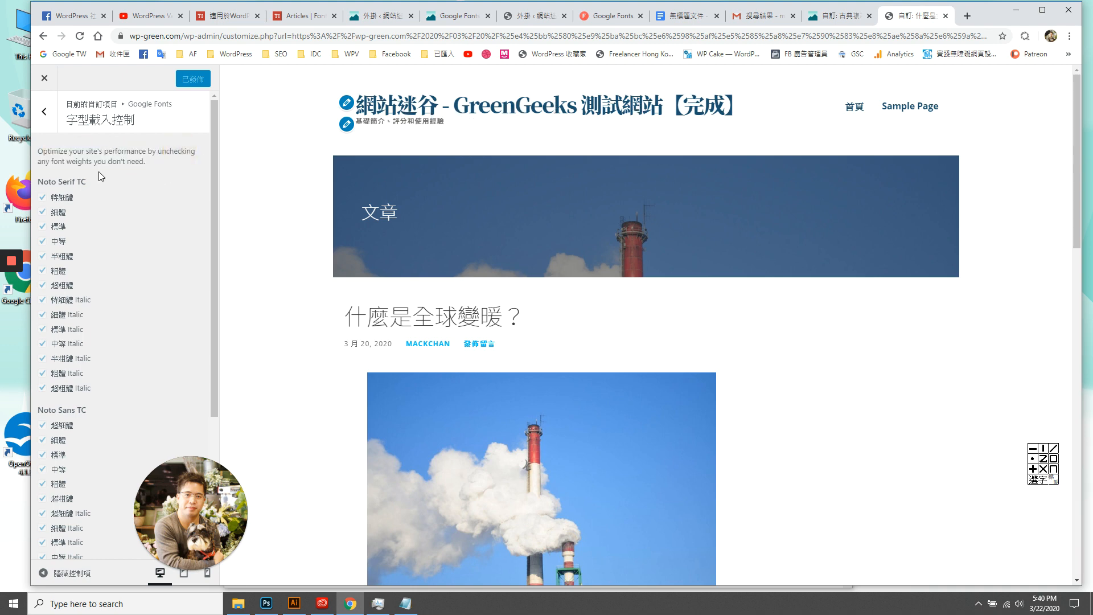
left_click(43, 201)
left_click(44, 218)
left_click(43, 258)
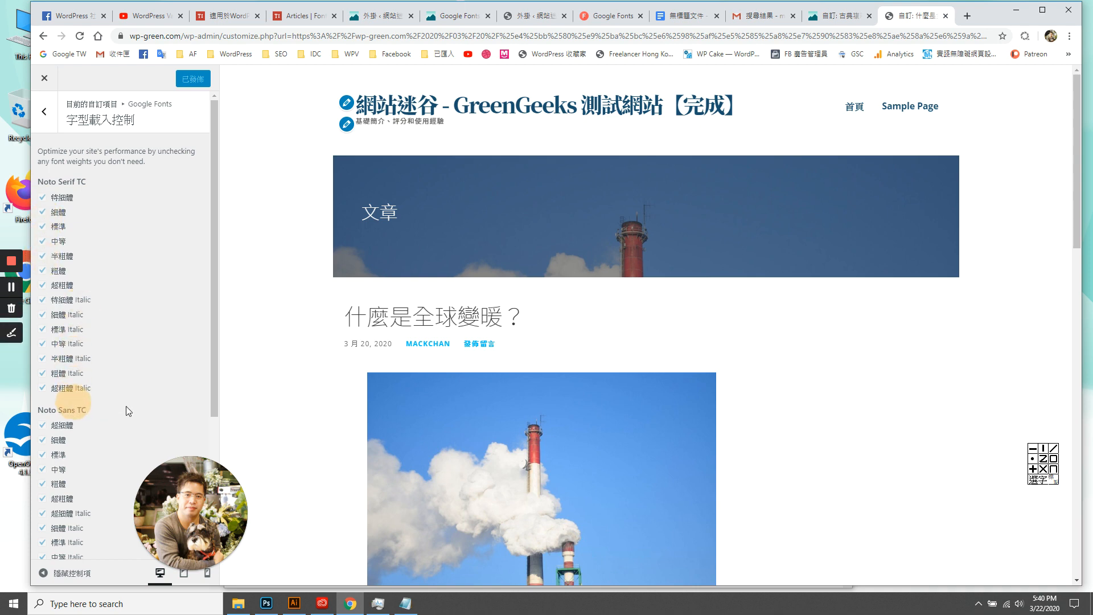
scroll(128, 410, "down", 4)
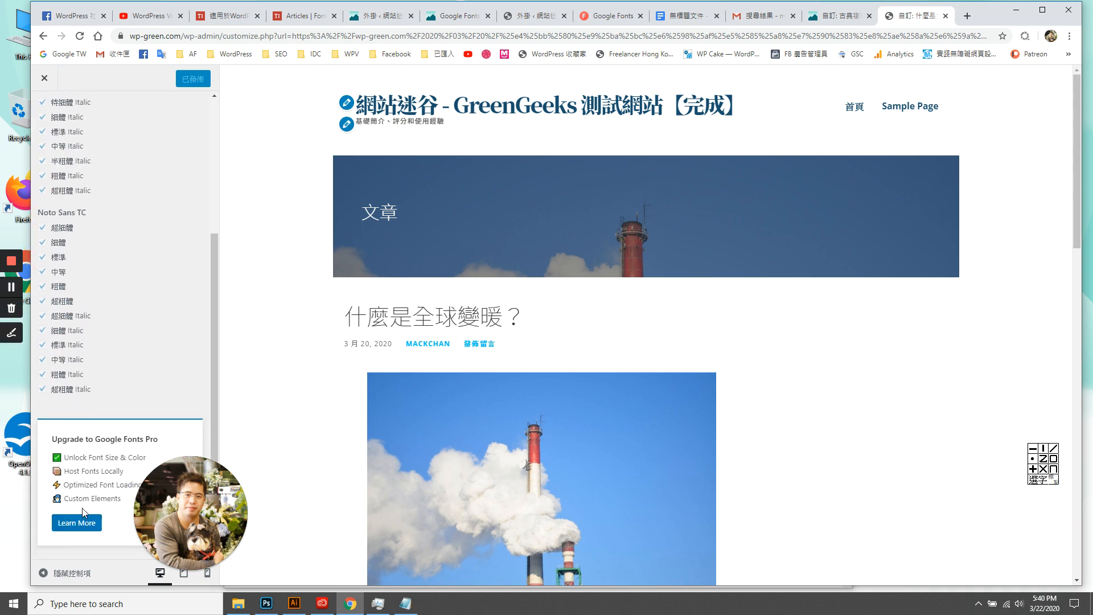
scroll(79, 329, "up", 2)
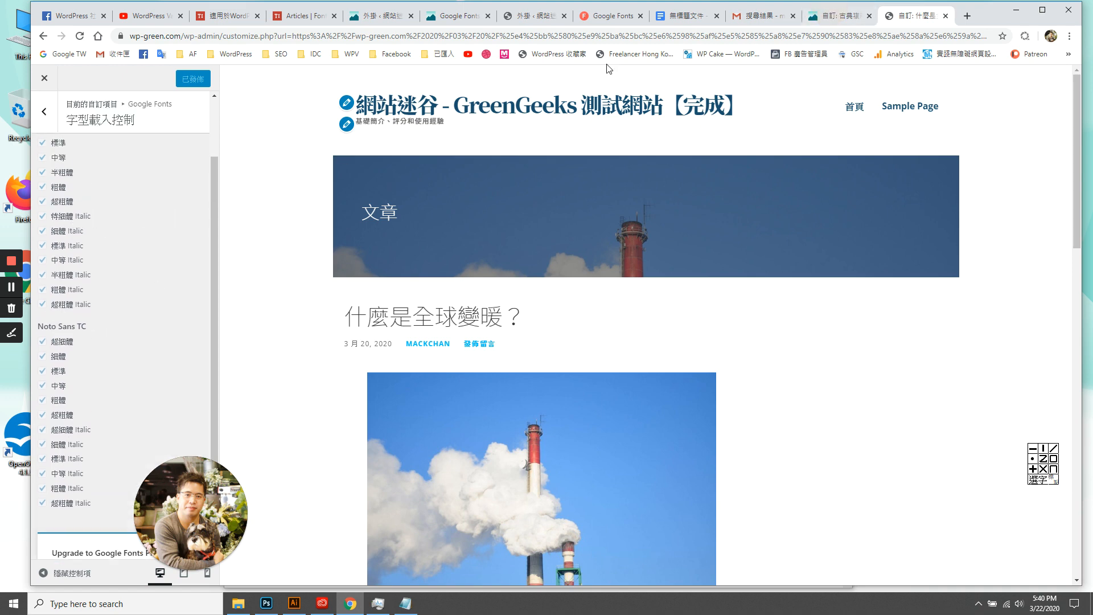
Try toggling the Noto Serif TC medium weight (中等) on wp-valley.com and leave its Customizer, discarding unsaved changes.
left_click(837, 15)
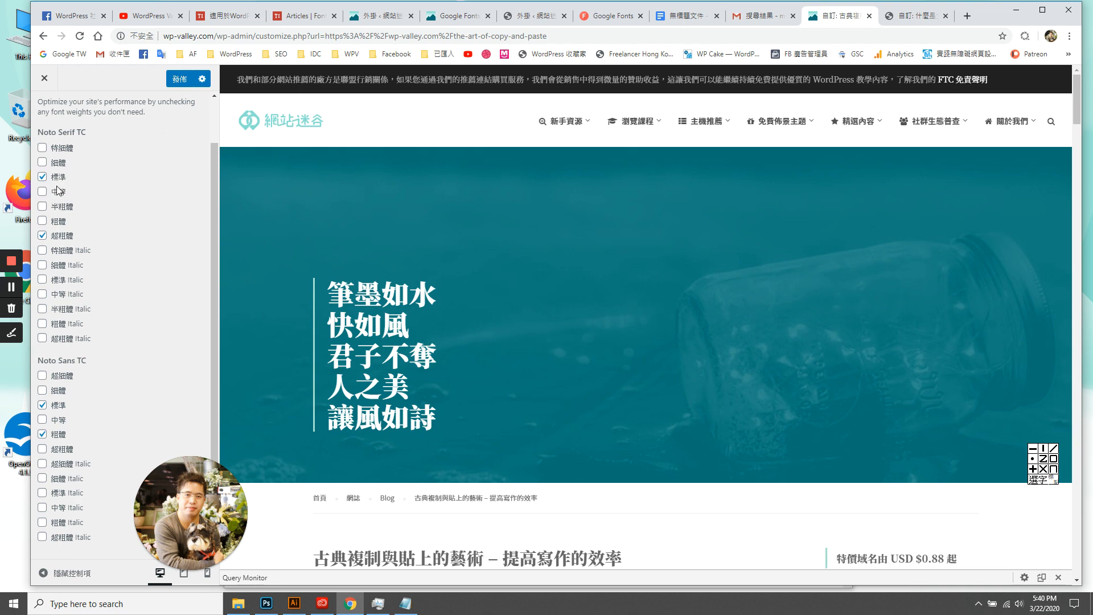
left_click(43, 194)
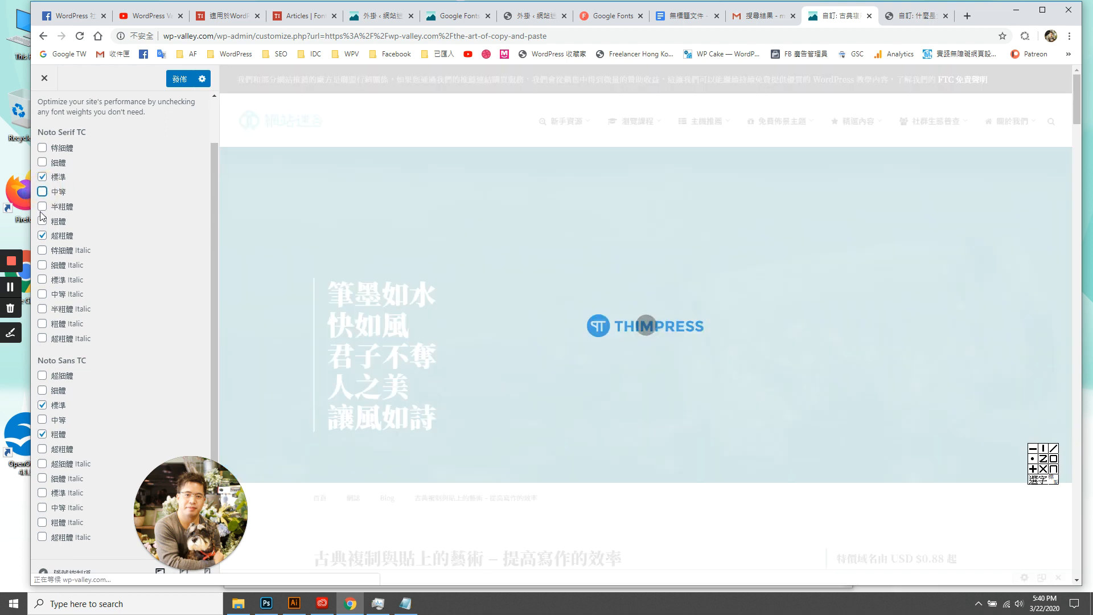
left_click(44, 78)
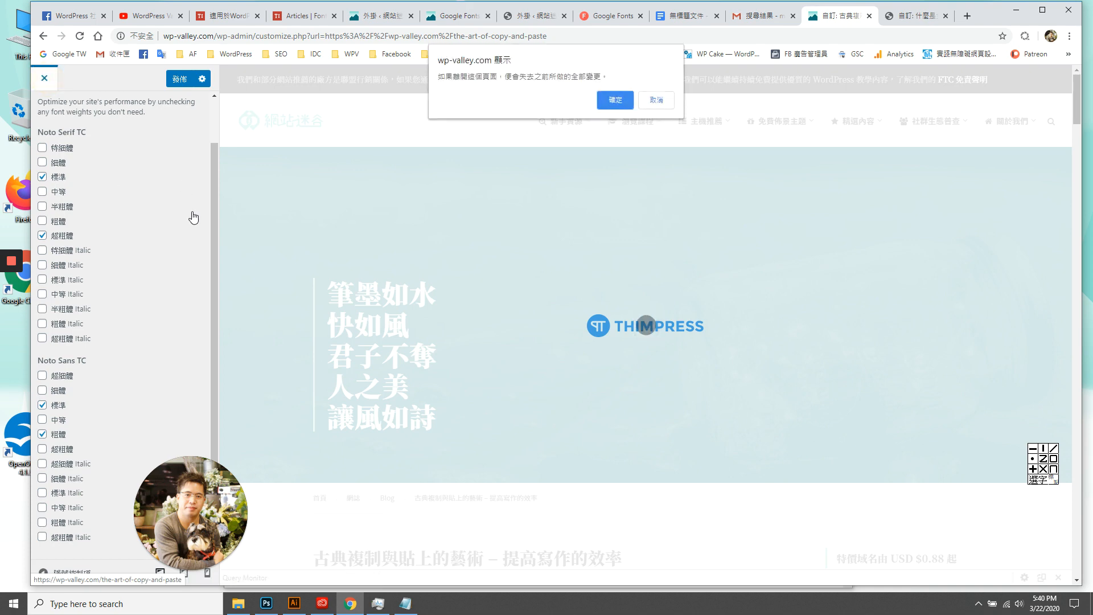
left_click(618, 100)
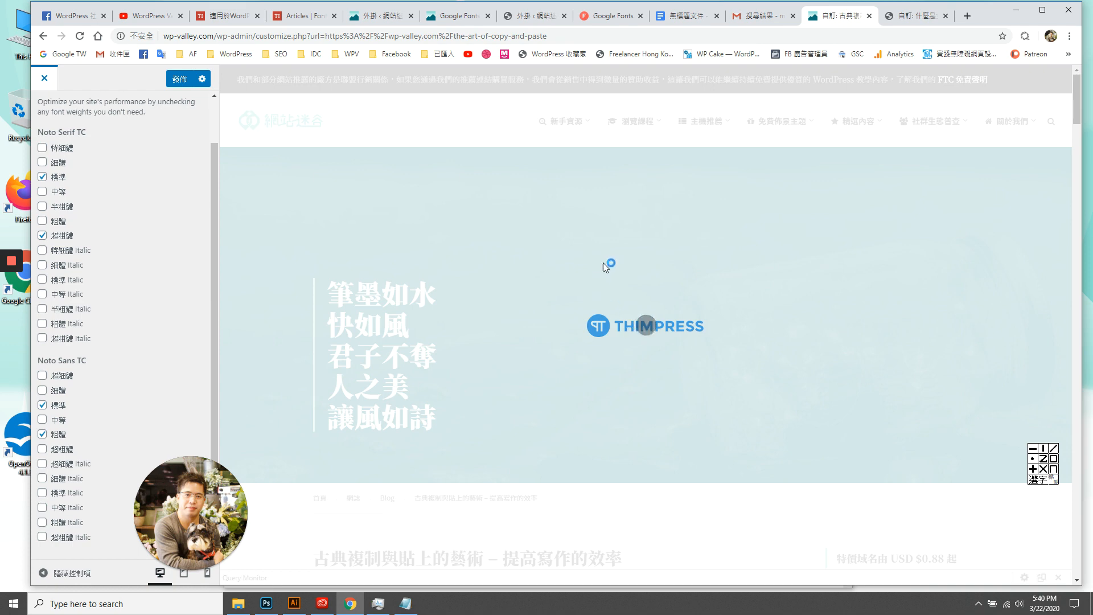
Examine the font weight (字型粗細) choices for navigation (導覽) in the GreenGeeks site's advanced Google Fonts settings (進階設定).
left_click(905, 20)
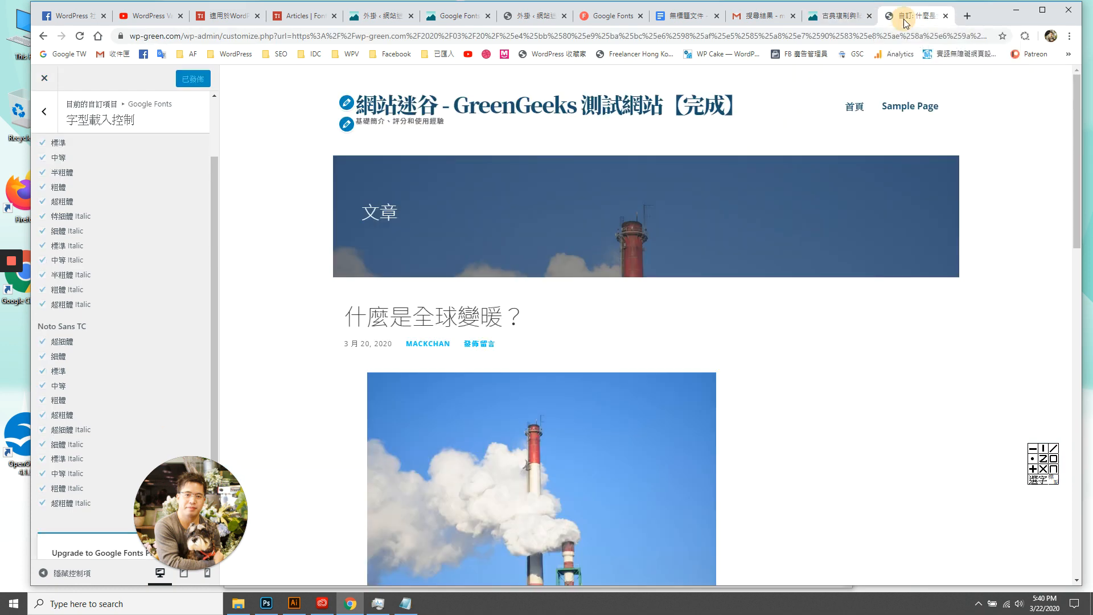
left_click(44, 111)
left_click(73, 178)
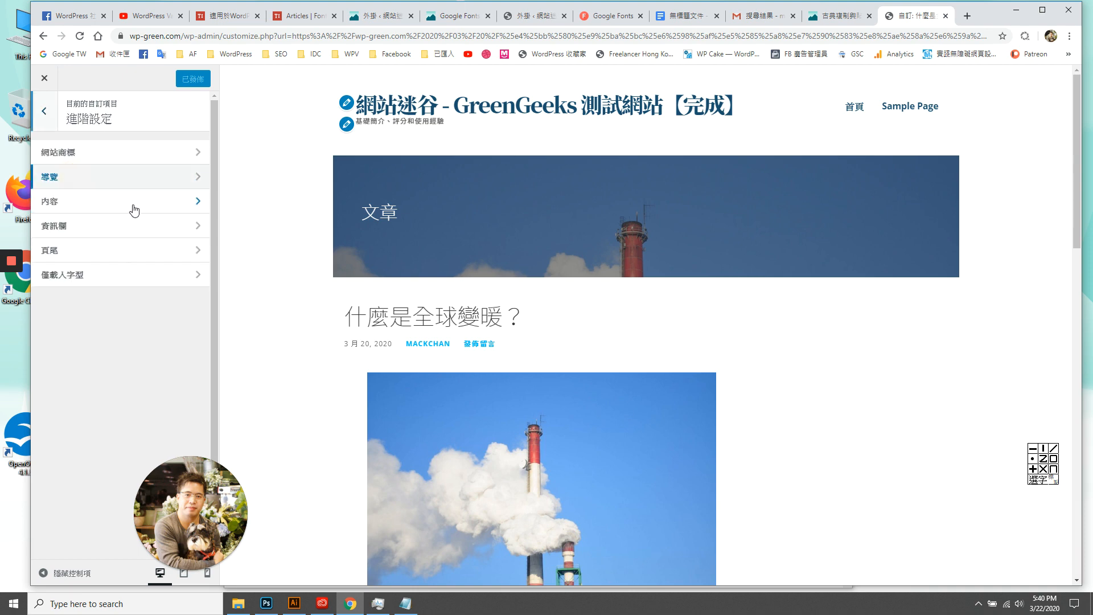
left_click(183, 178)
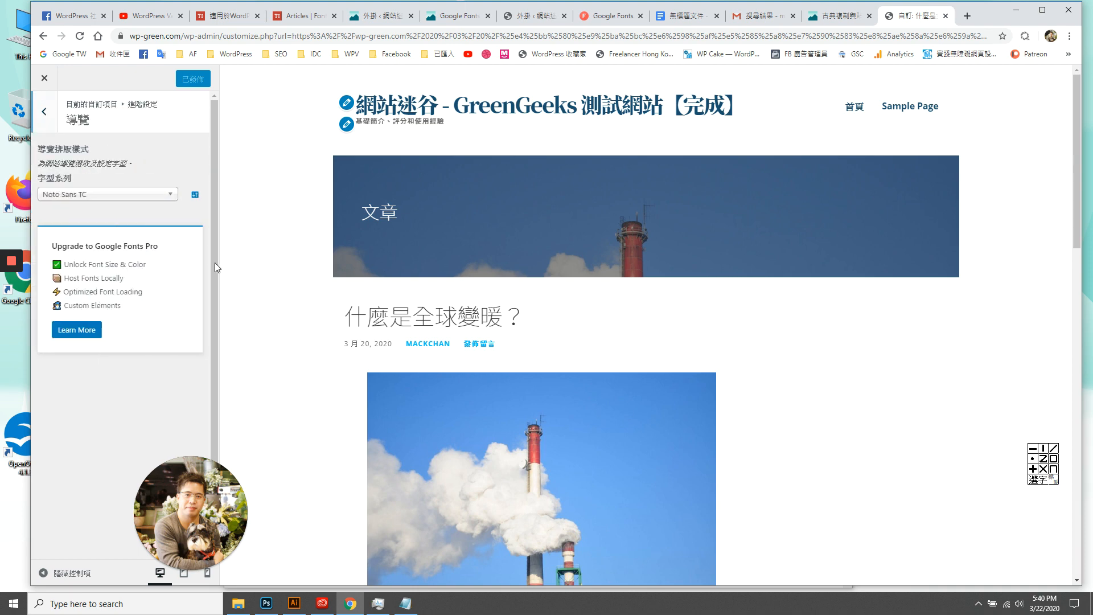
left_click(194, 194)
left_click(140, 239)
left_click(76, 237)
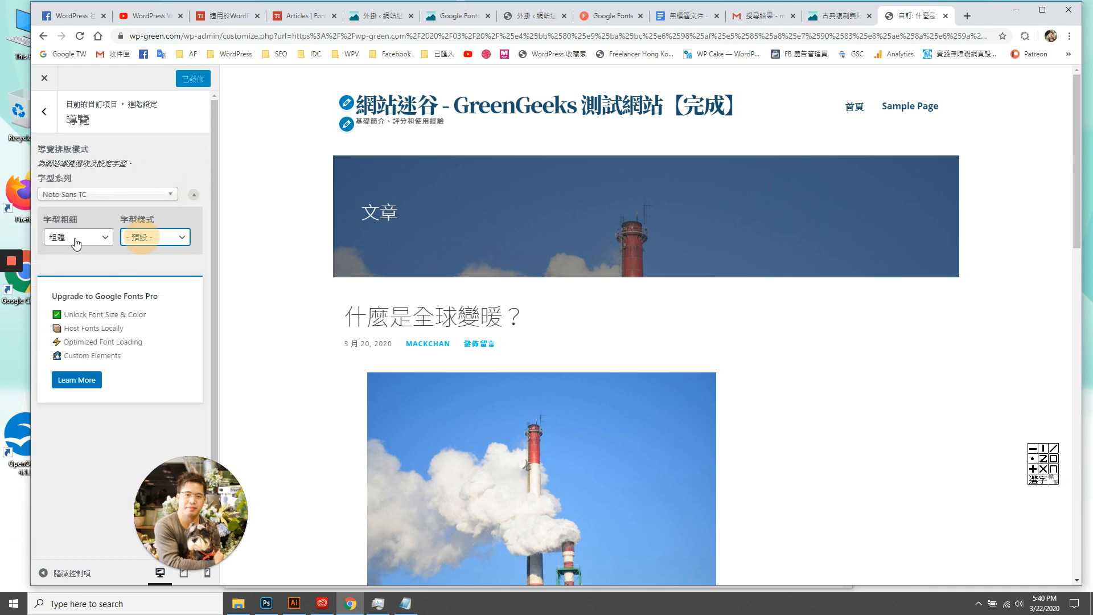
left_click(75, 238)
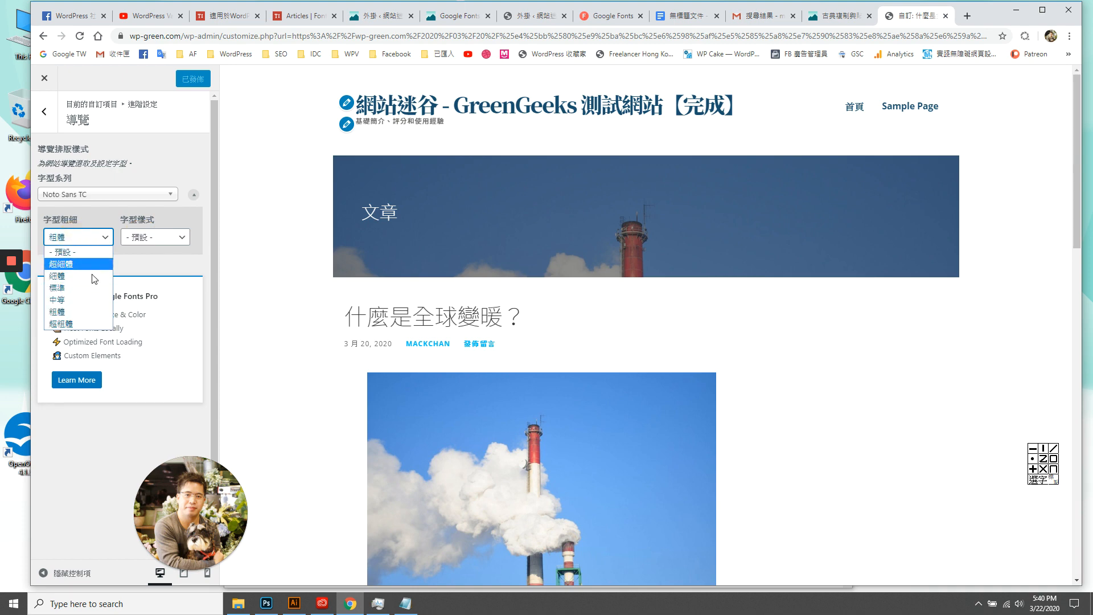
left_click(94, 214)
left_click(89, 239)
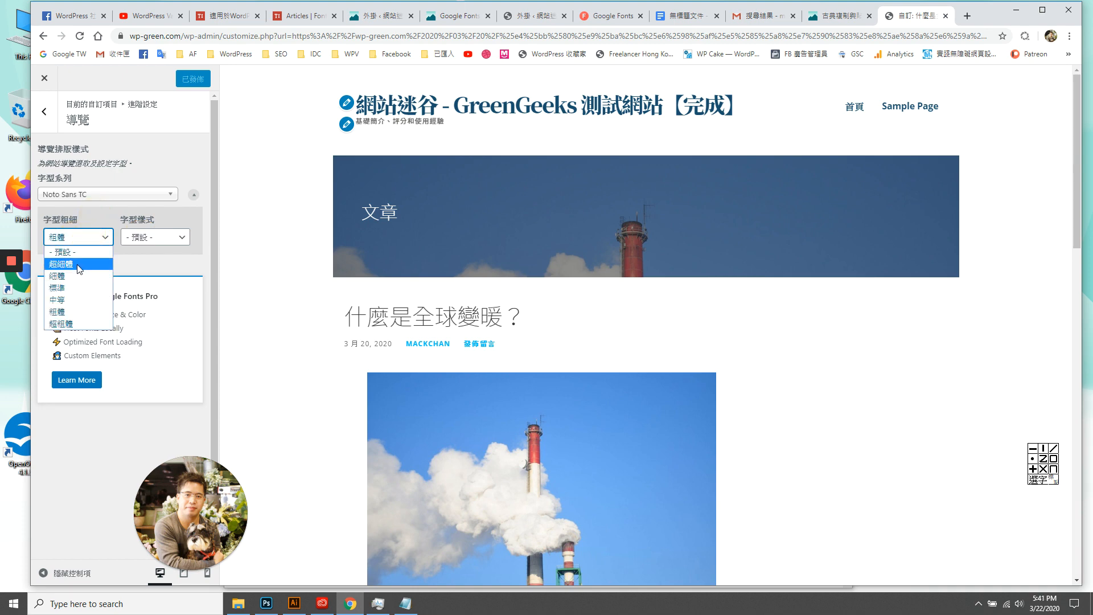
left_click(183, 163)
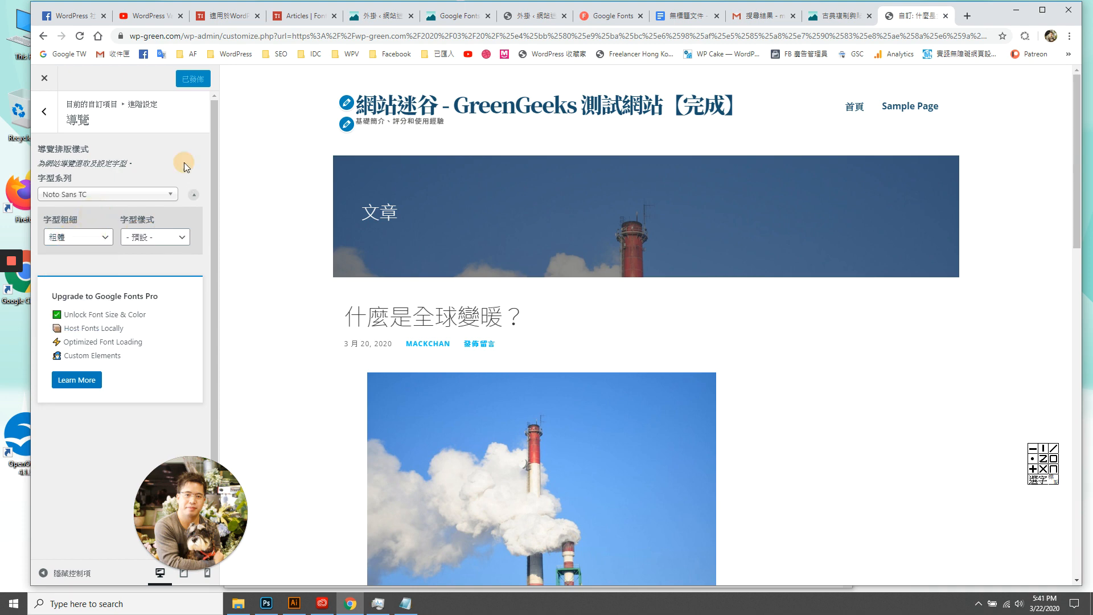
Reopen the Customizer for the wp-valley.com article at the Local Hosting section of Google Fonts.
left_click(826, 16)
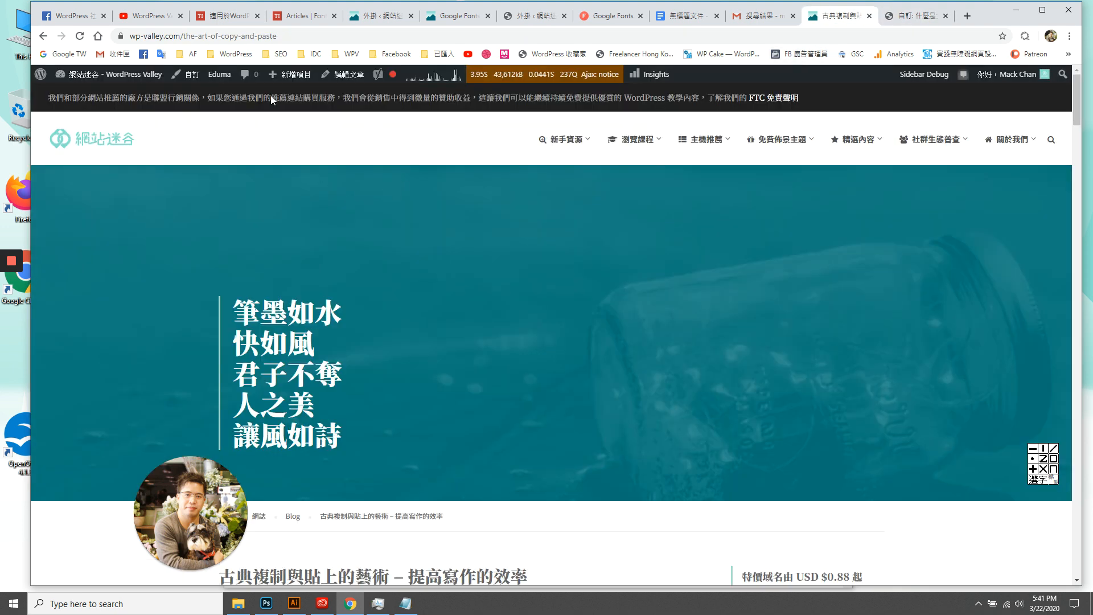
left_click(190, 74)
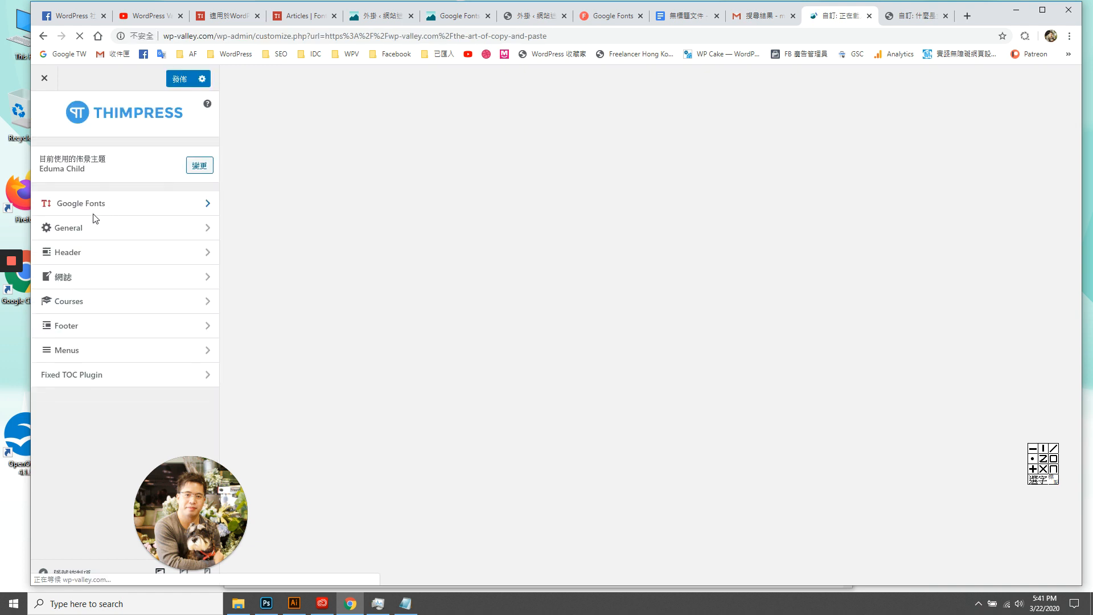
left_click(159, 204)
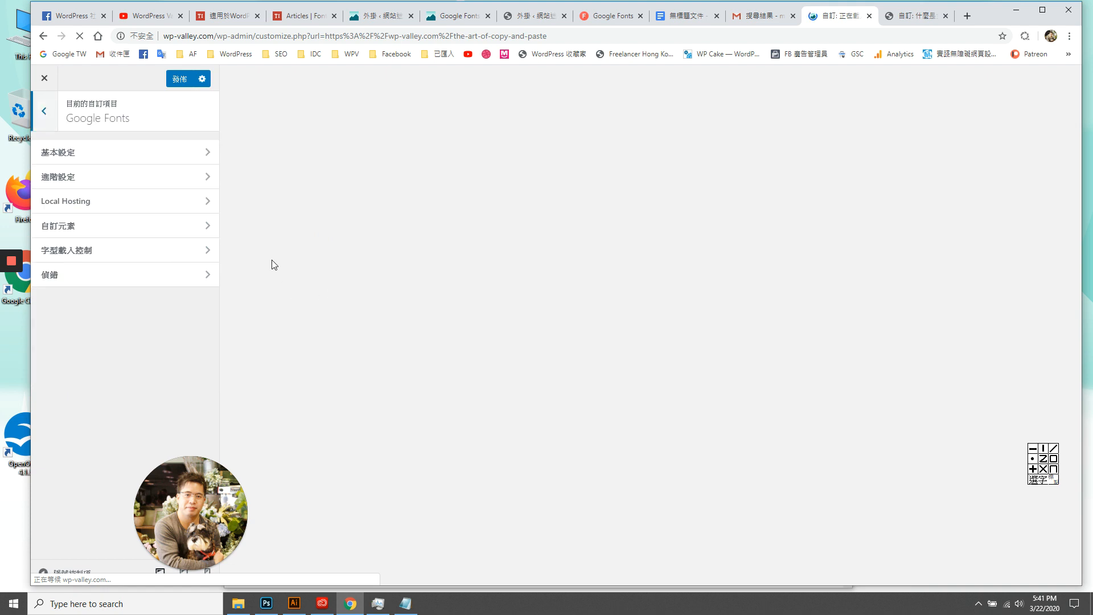
left_click(147, 204)
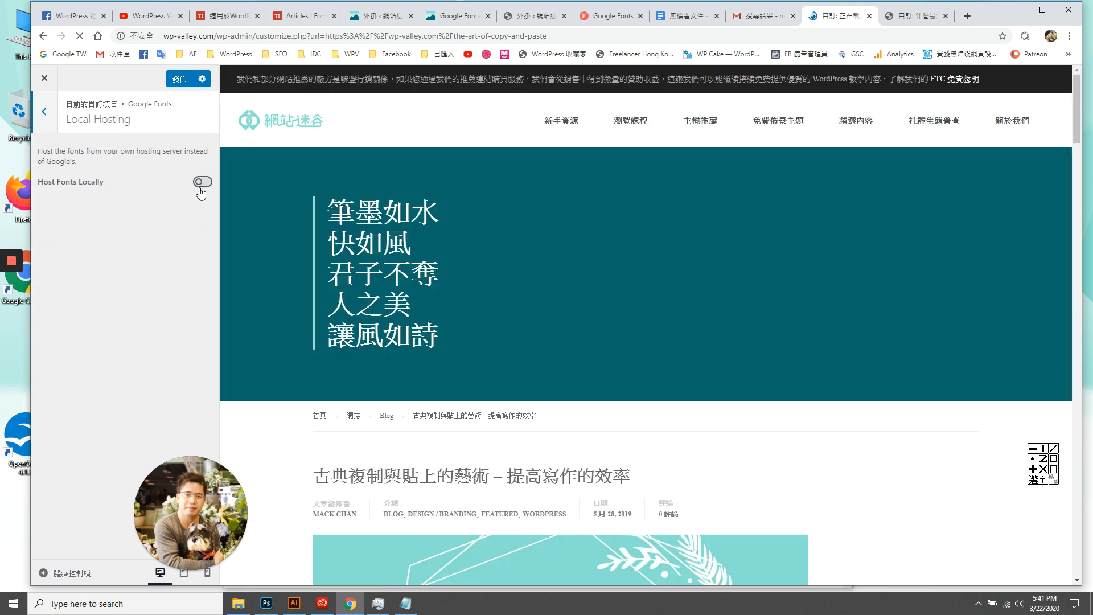
Try enabling Host Fonts Locally, switch it back off, and glance at the Google Fonts catalog of Traditional Chinese fonts.
left_click(202, 182)
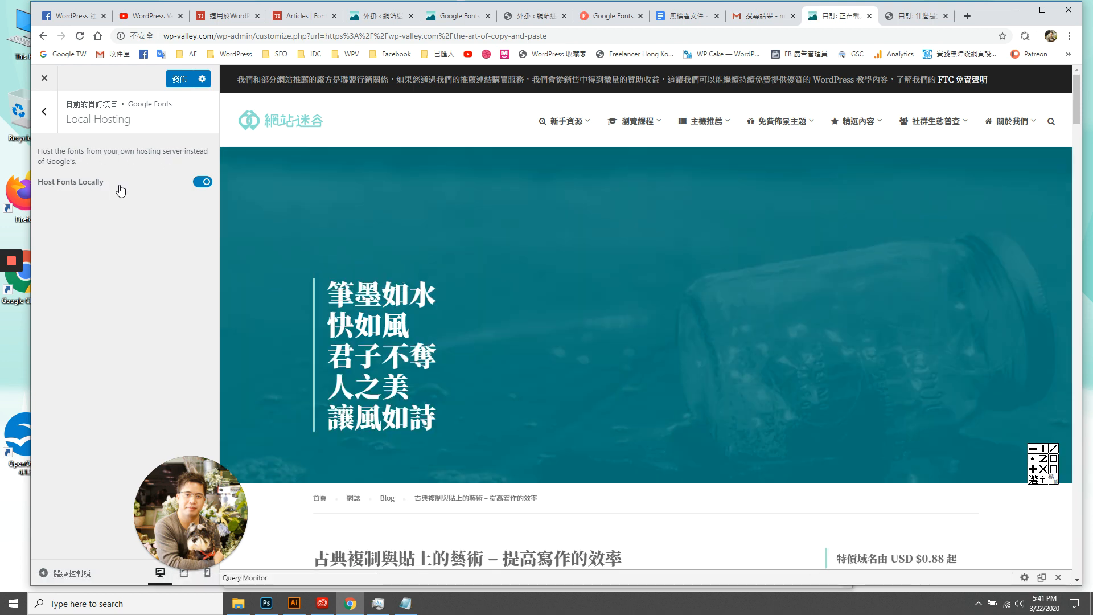
left_click(199, 182)
left_click(607, 17)
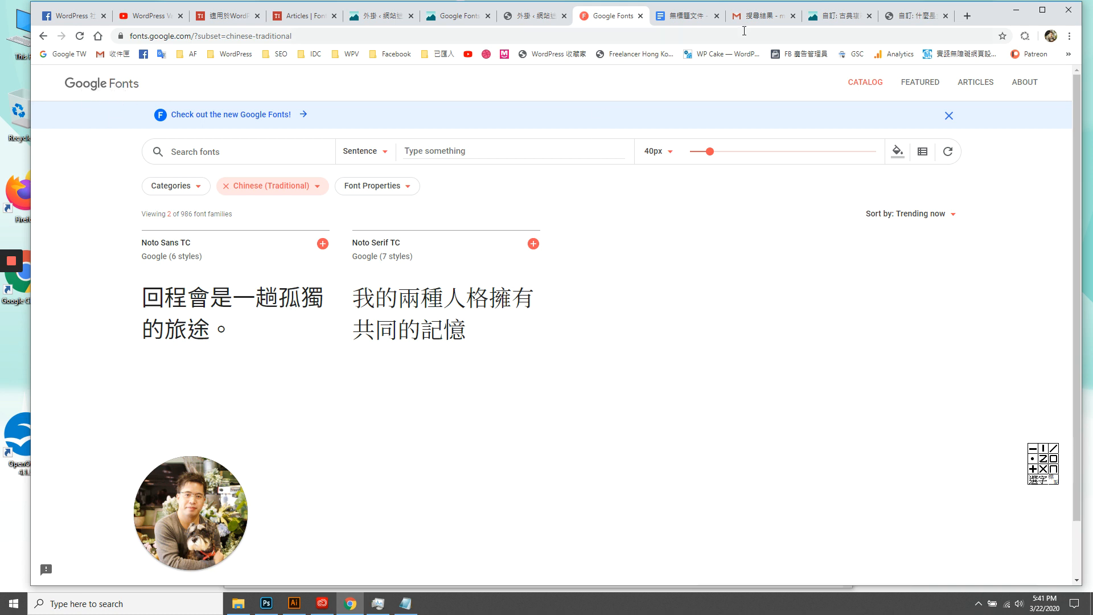
left_click(838, 17)
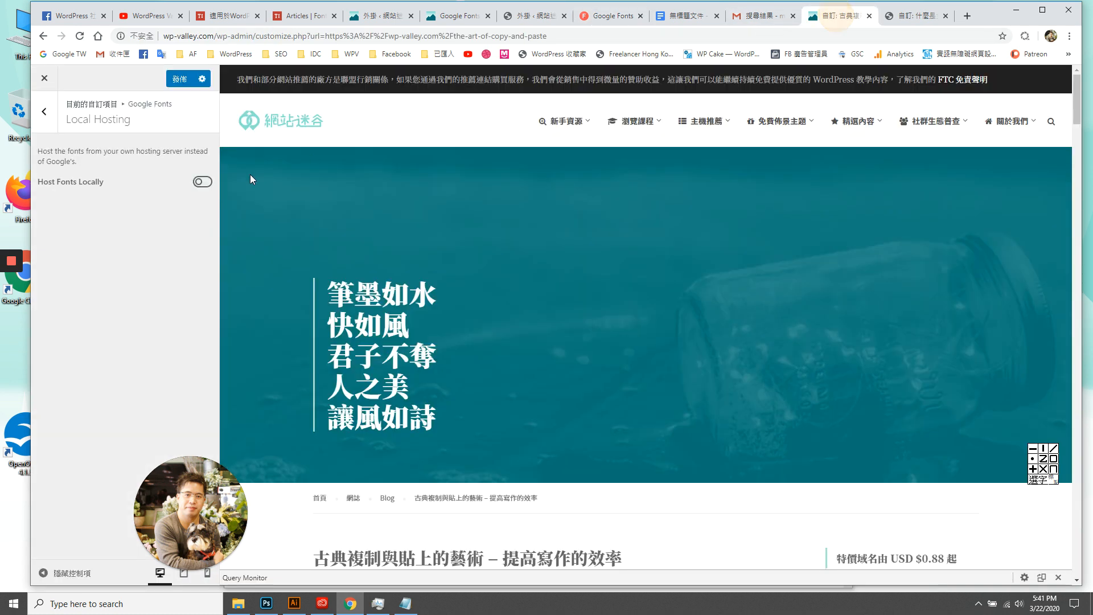
Expand the base typography (基本排版樣式) options in the basic settings (基本設定) of wp-valley.com's Google Fonts.
left_click(44, 111)
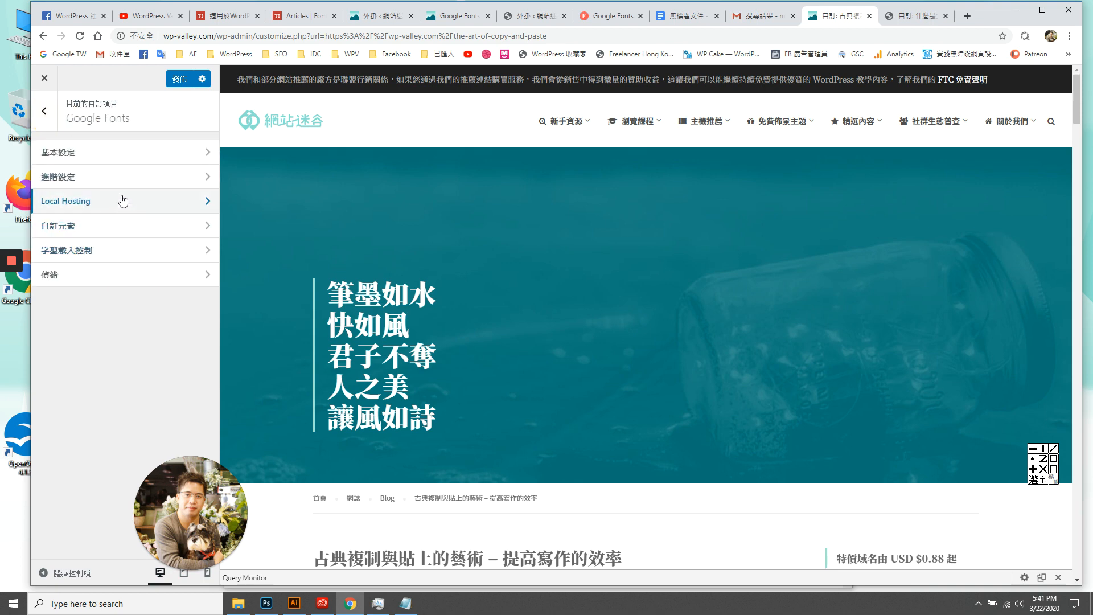
left_click(108, 184)
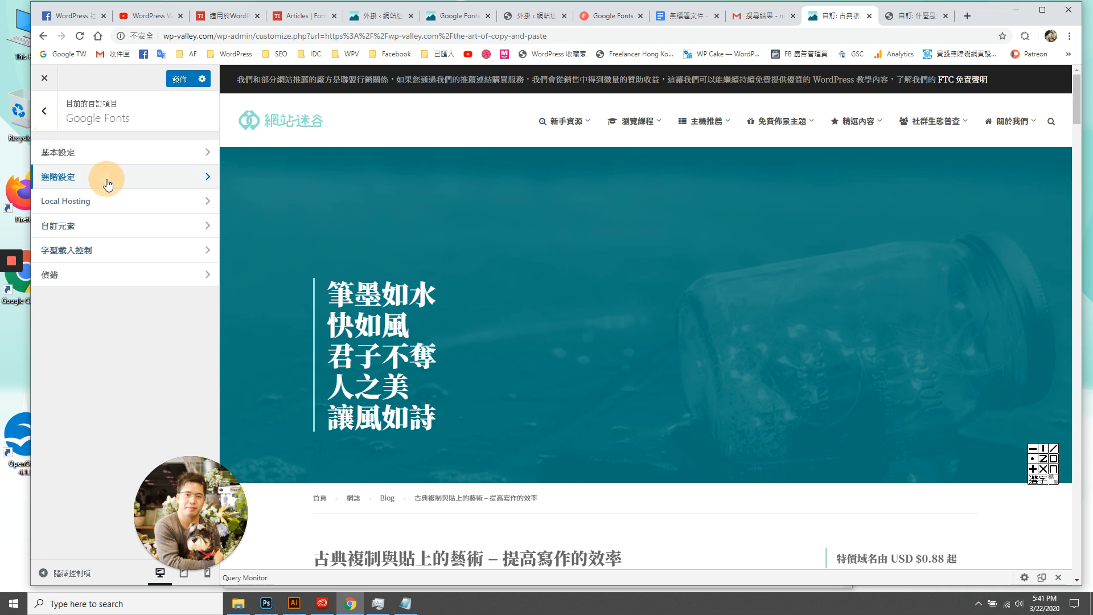
left_click(65, 161)
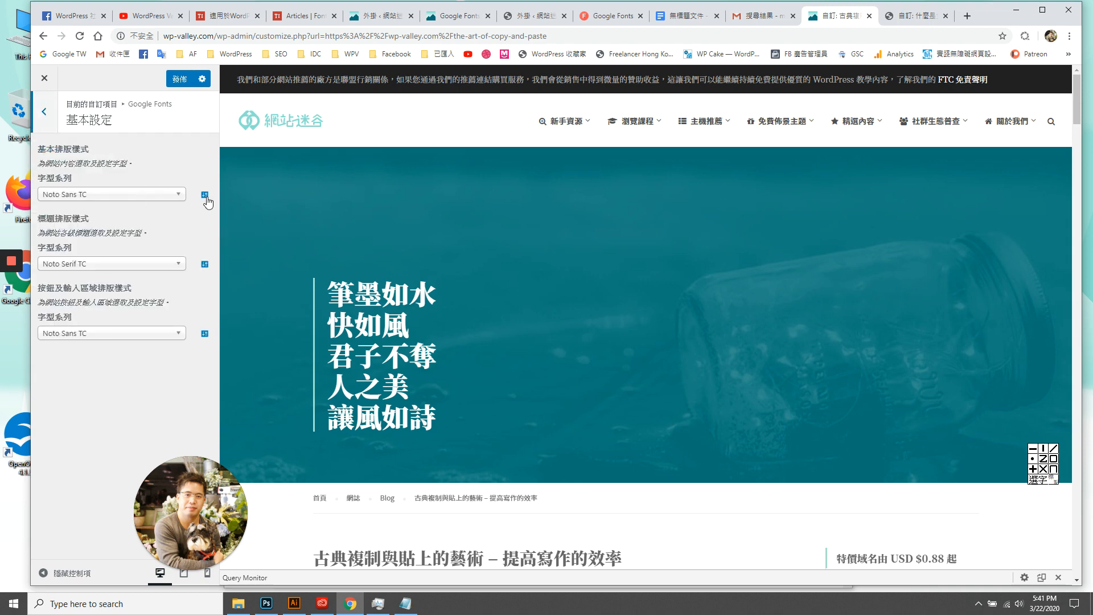
left_click(204, 196)
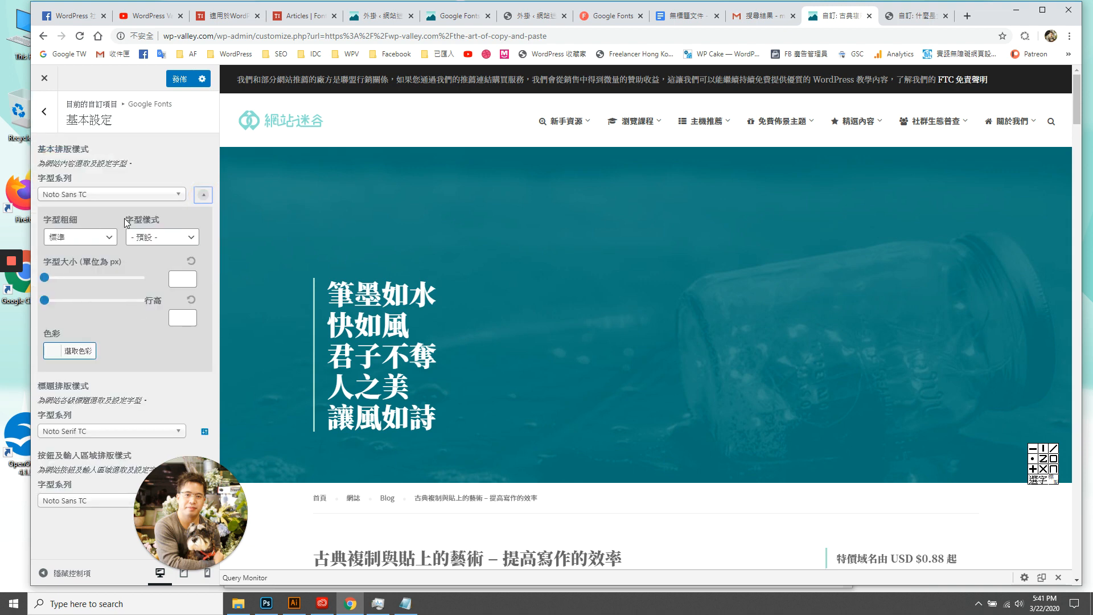
Detach the GreenGeeks Customizer tab into its own smaller window, placed beside wp-valley.com's Customizer settings.
left_click(912, 20)
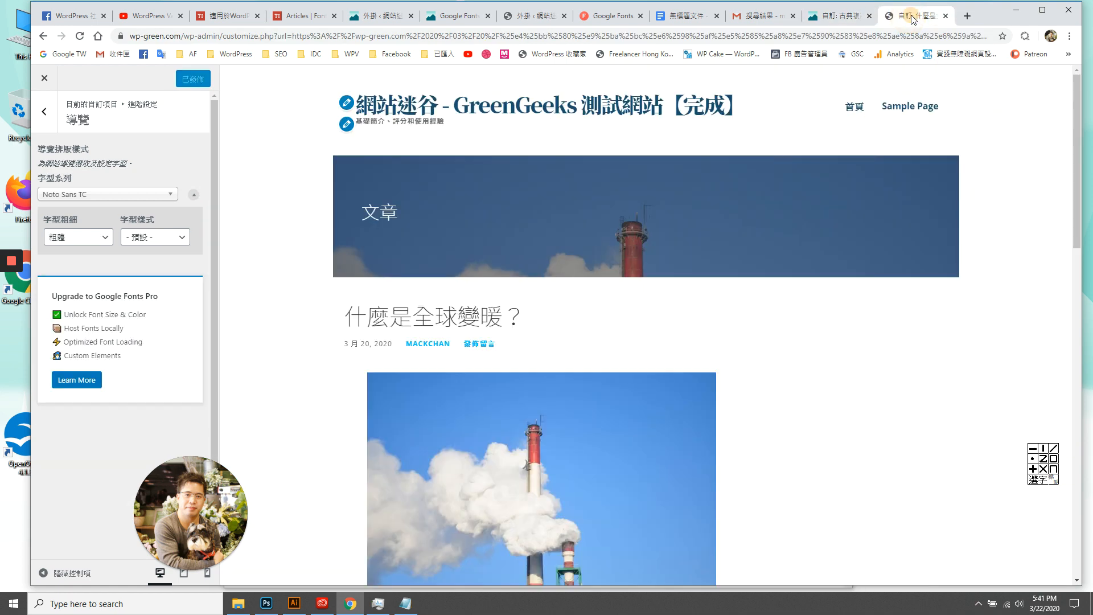
left_click_drag(902, 77, 900, 82)
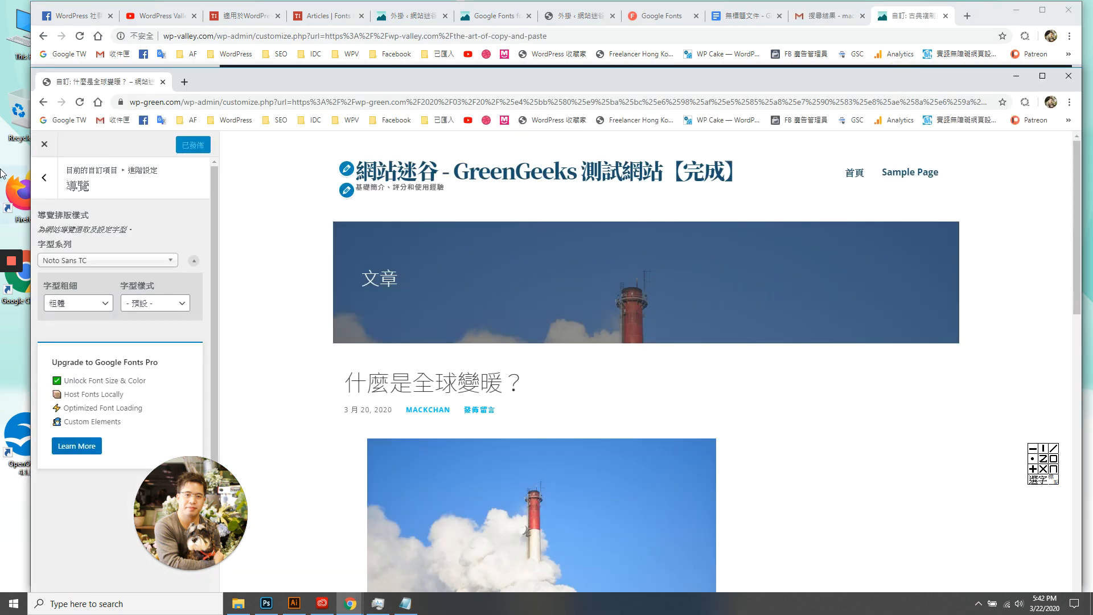
left_click_drag(31, 150, 276, 296)
left_click_drag(483, 80, 469, 30)
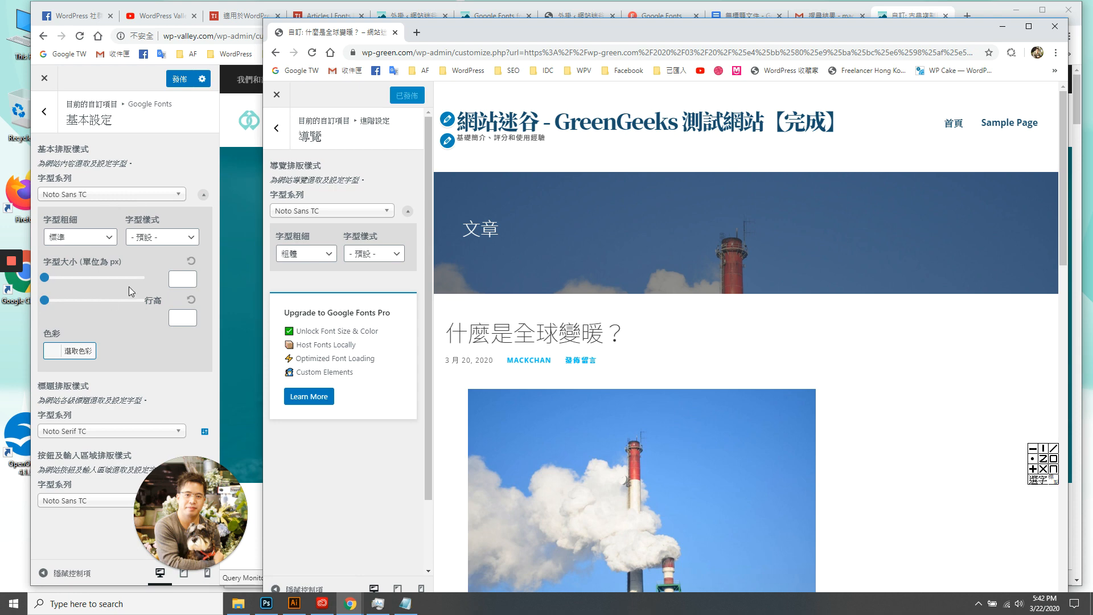
Check the site branding (網站商標) and navigation (導覽) typography options in the GreenGeeks site's advanced settings for comparison.
left_click(276, 128)
left_click(308, 173)
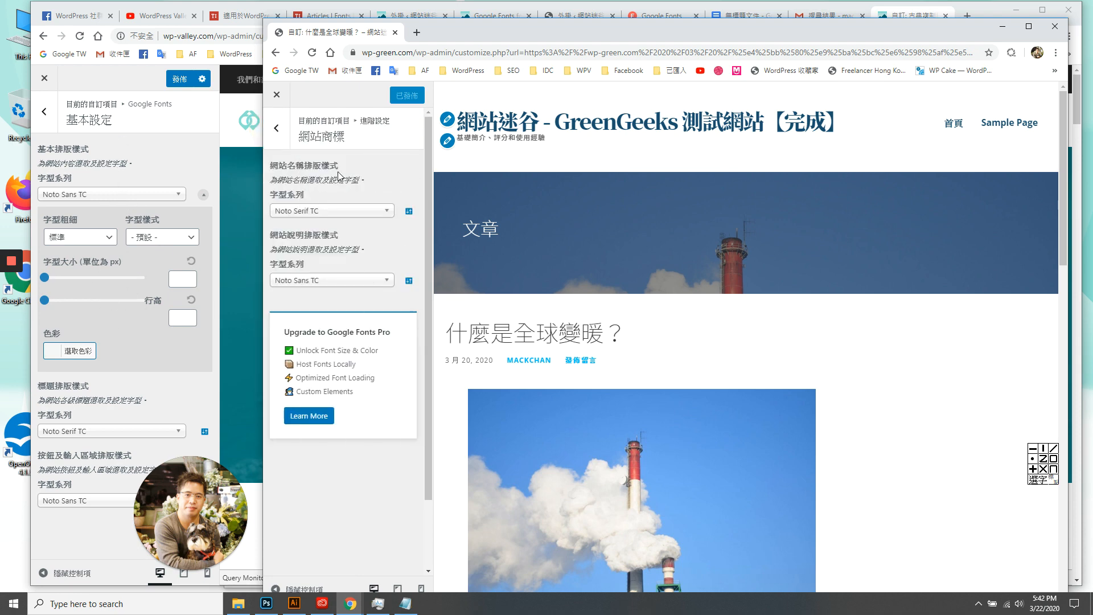
left_click(277, 128)
left_click(290, 193)
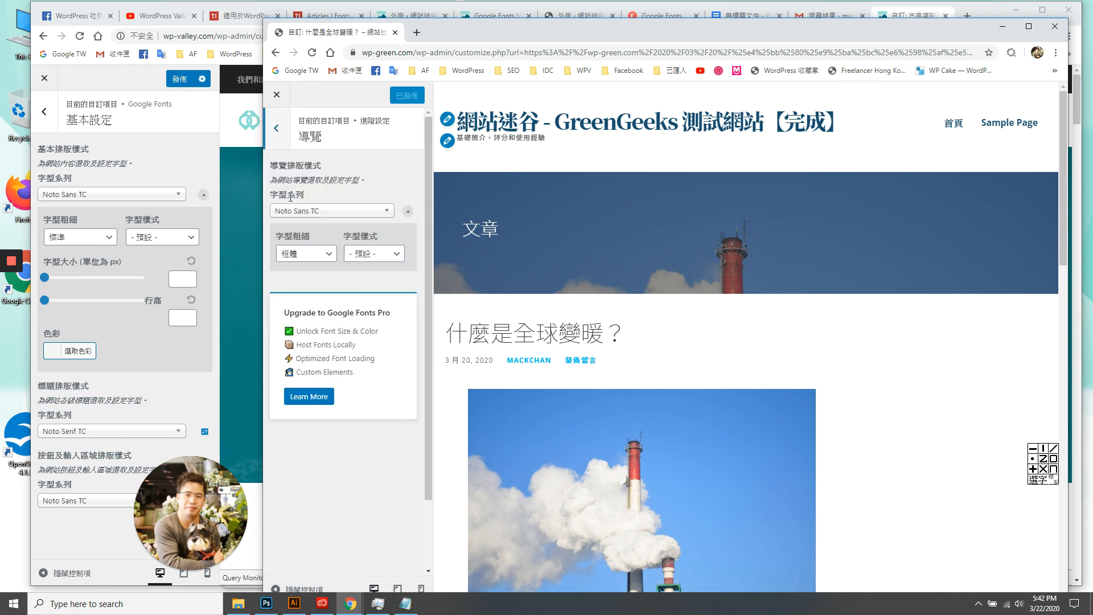
Compare the Google Fonts basic settings (基本設定) of the GreenGeeks test site with those of wp-valley.com.
left_click(276, 128)
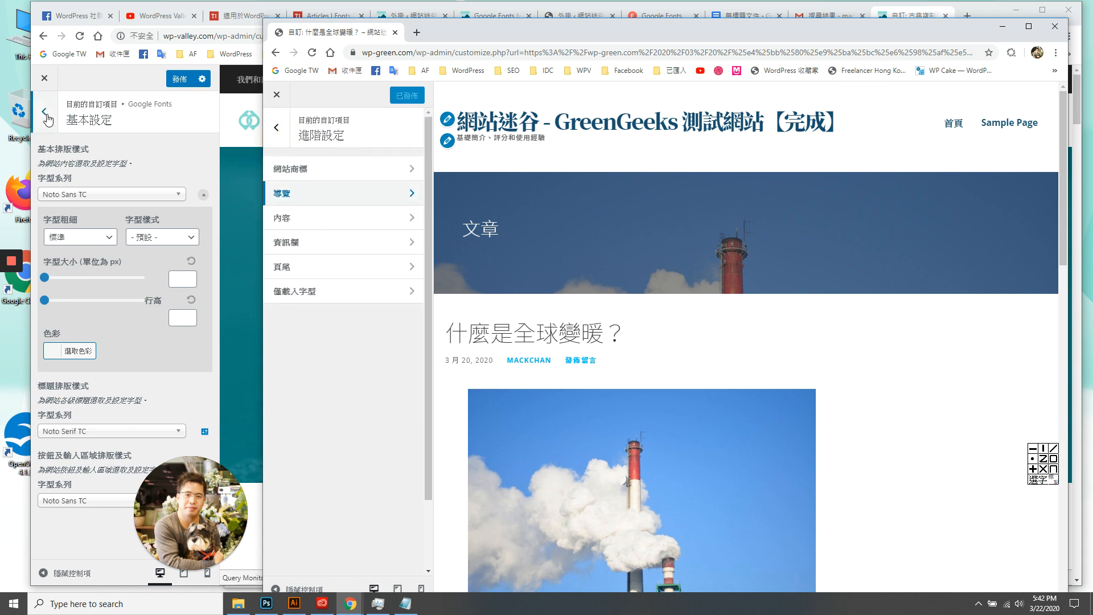
left_click(45, 113)
left_click(63, 152)
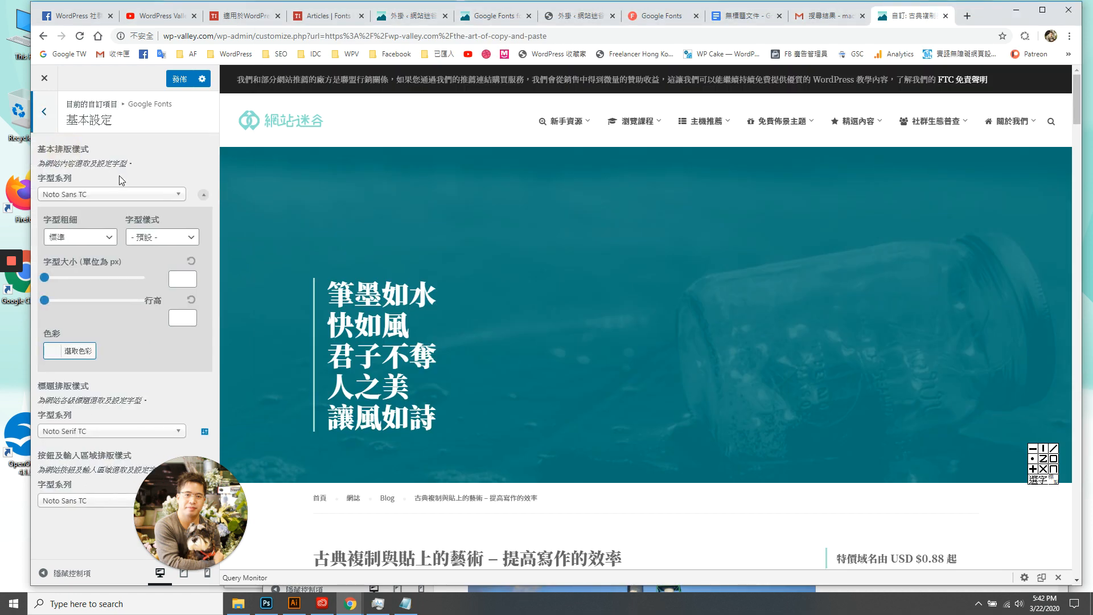
mouse_move(350, 603)
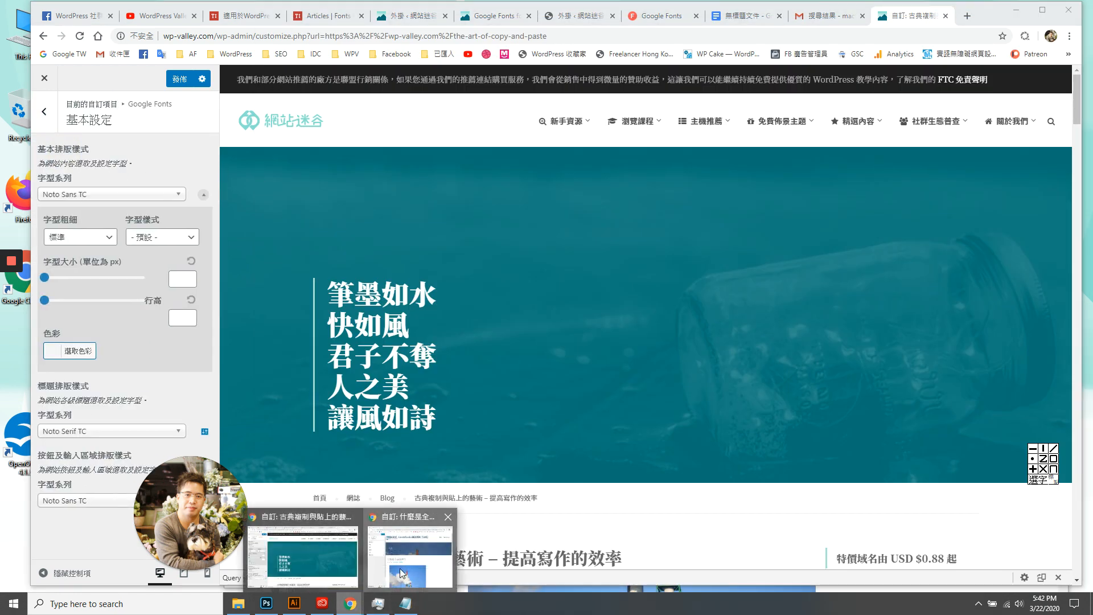
left_click(400, 567)
left_click(277, 132)
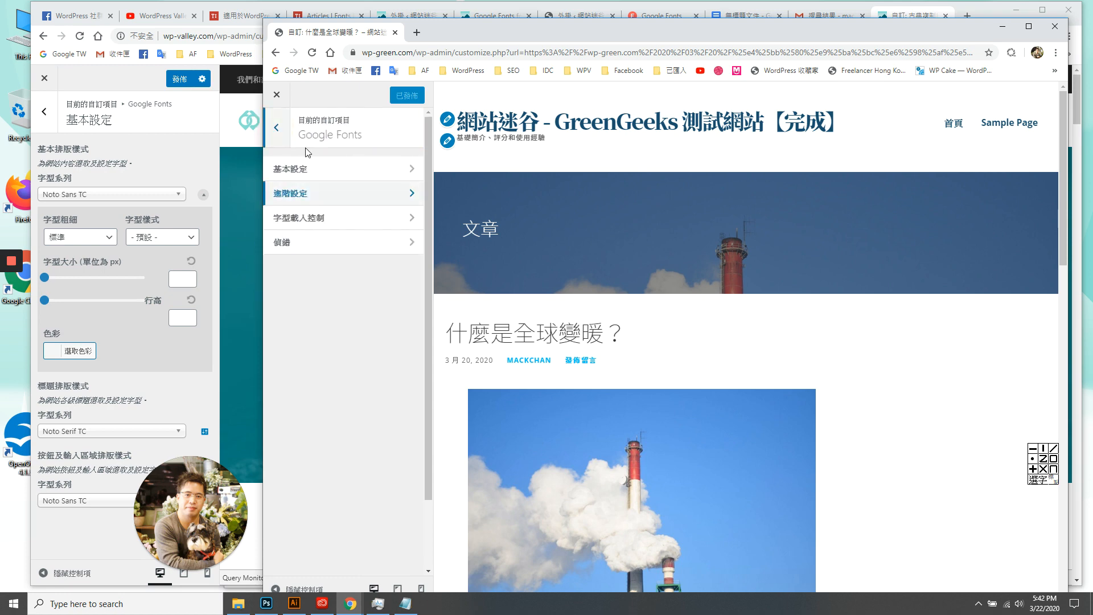
left_click(289, 169)
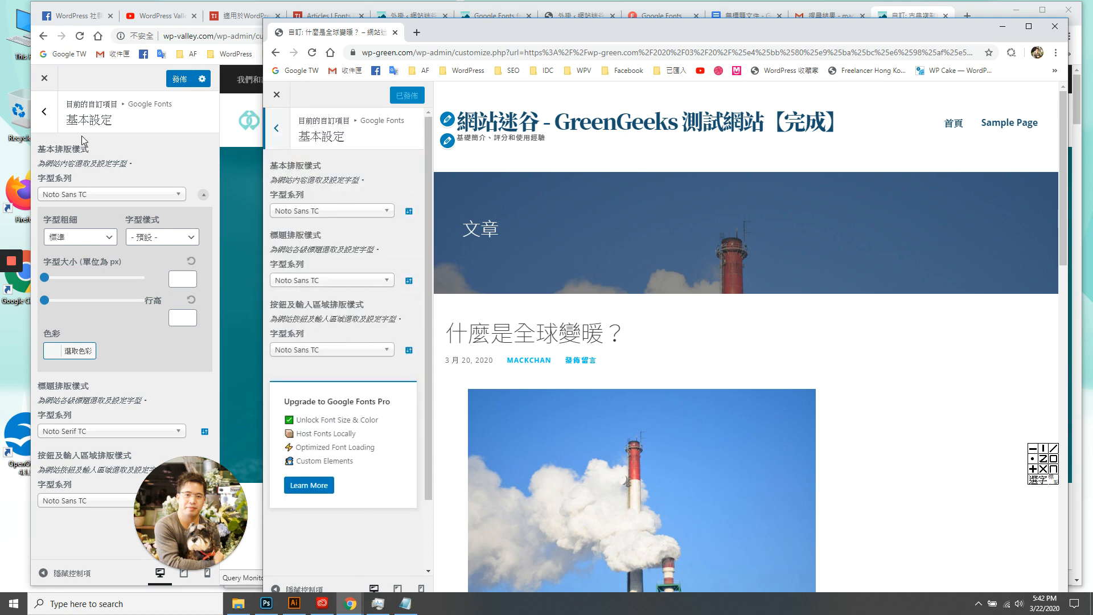
scroll(325, 320, "down", 2)
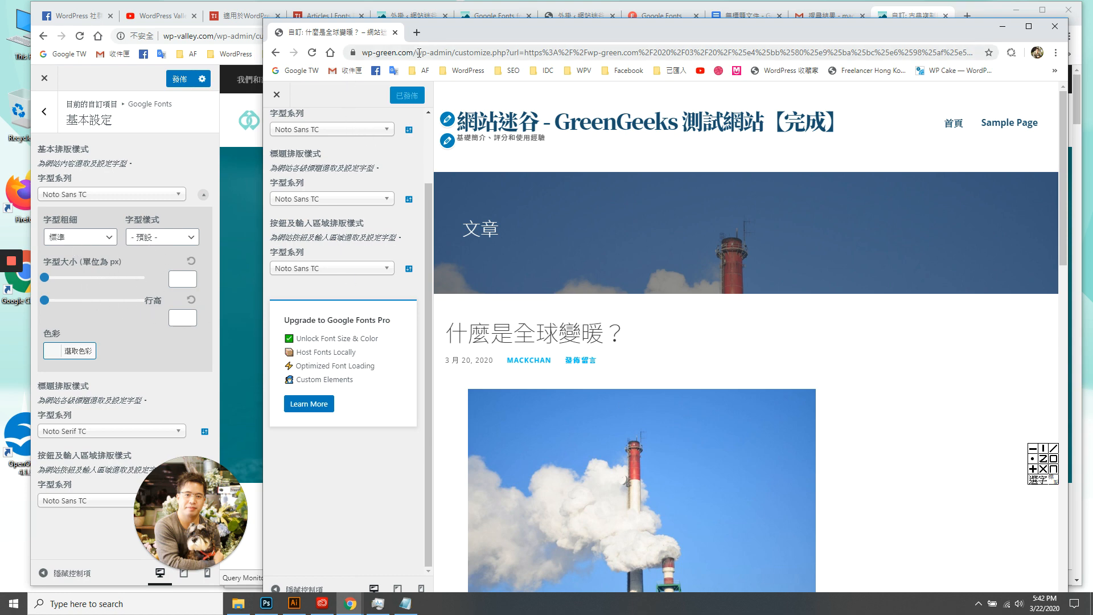
Review the font weight (字型粗細) and font style (字型樣式) choices for wp-valley.com's base typography.
left_click(235, 210)
scroll(836, 379, "down", 5)
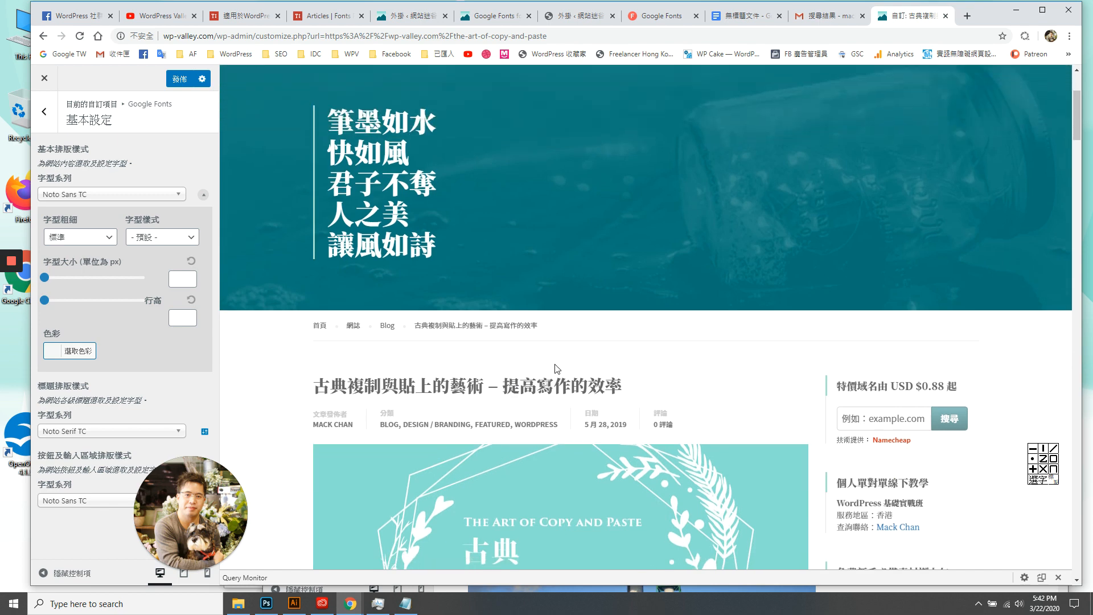
scroll(476, 303, "up", 2)
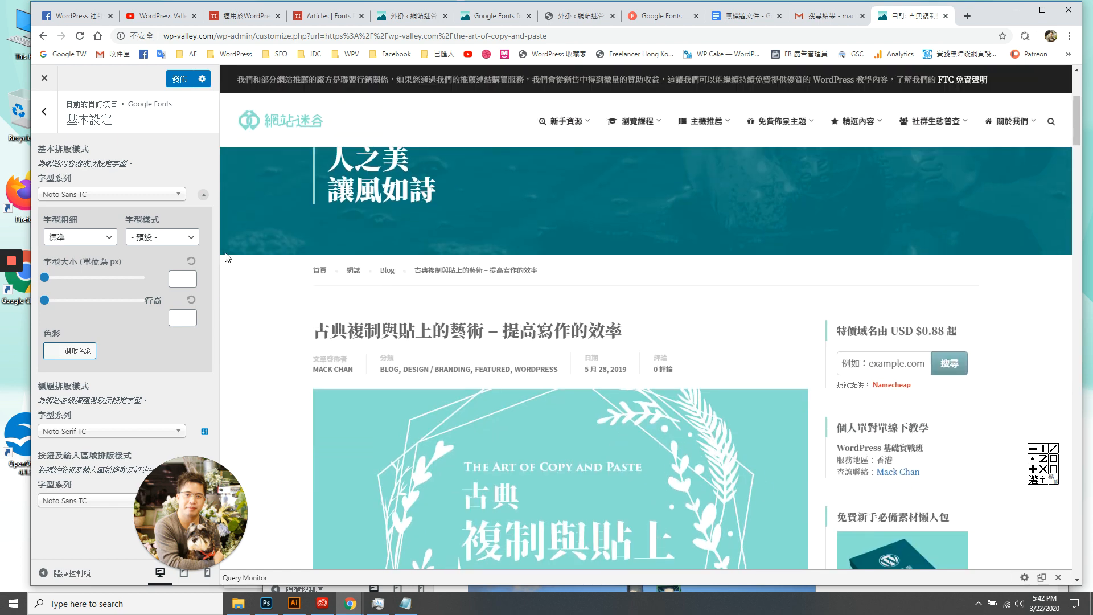
left_click(100, 242)
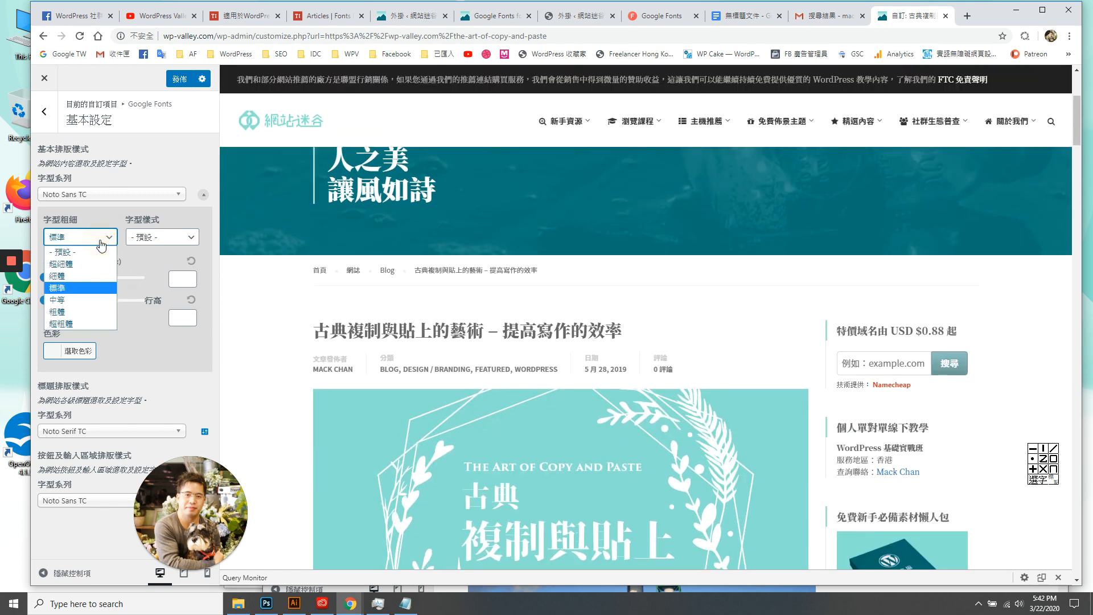
left_click(94, 238)
left_click(159, 237)
left_click(160, 237)
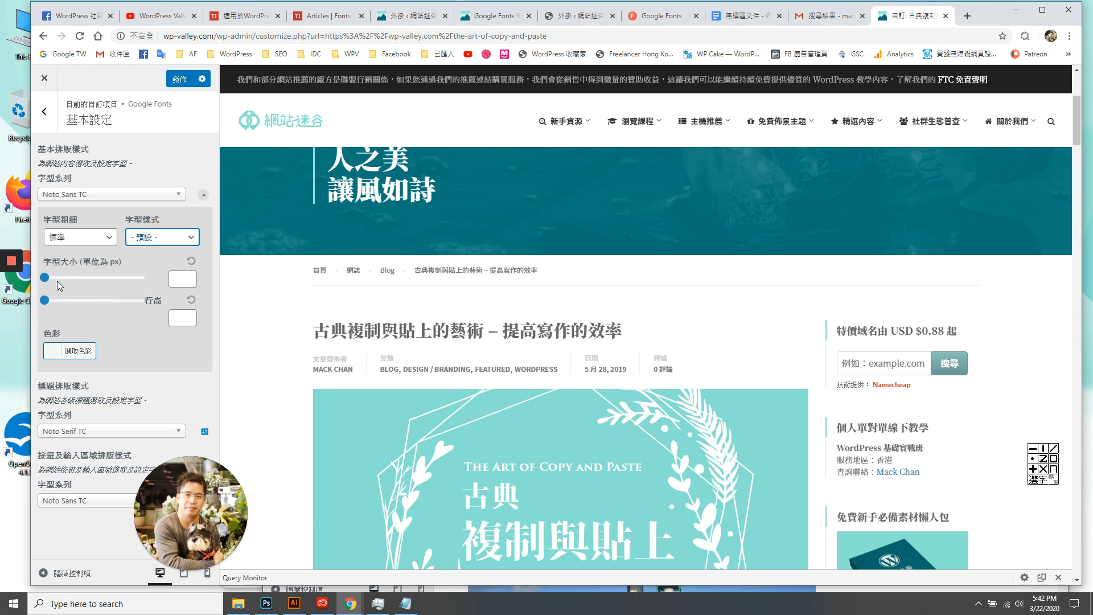
Try base typography font sizes of 10, 20 and 18 px, and settle on 3 px.
left_click_drag(54, 278, 59, 280)
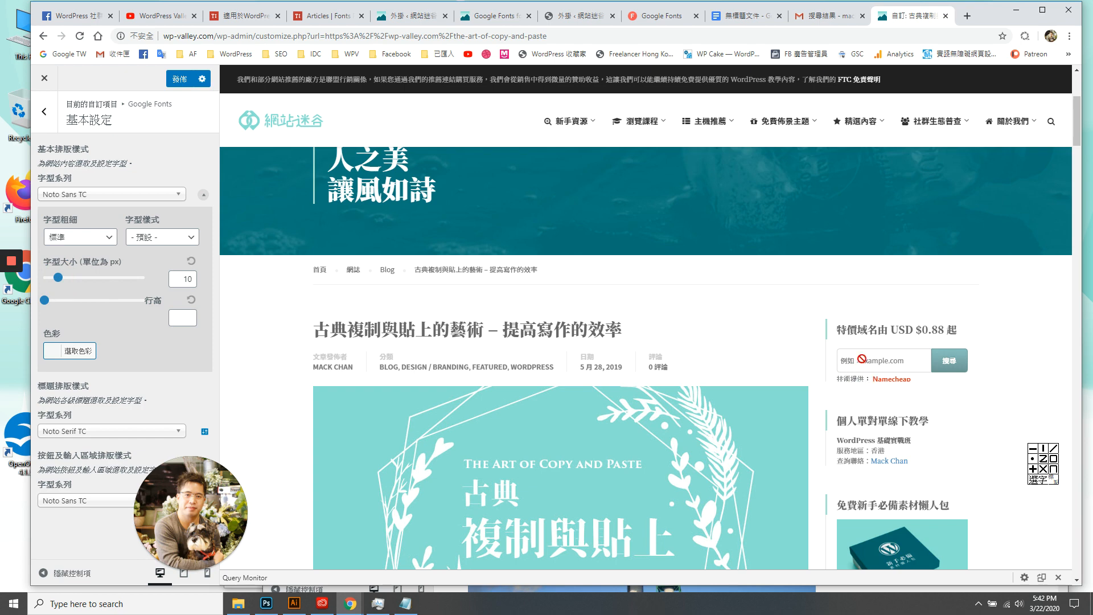
mouse_move(61, 282)
left_mouse_down()
mouse_move(82, 281)
mouse_move(72, 283)
left_mouse_up()
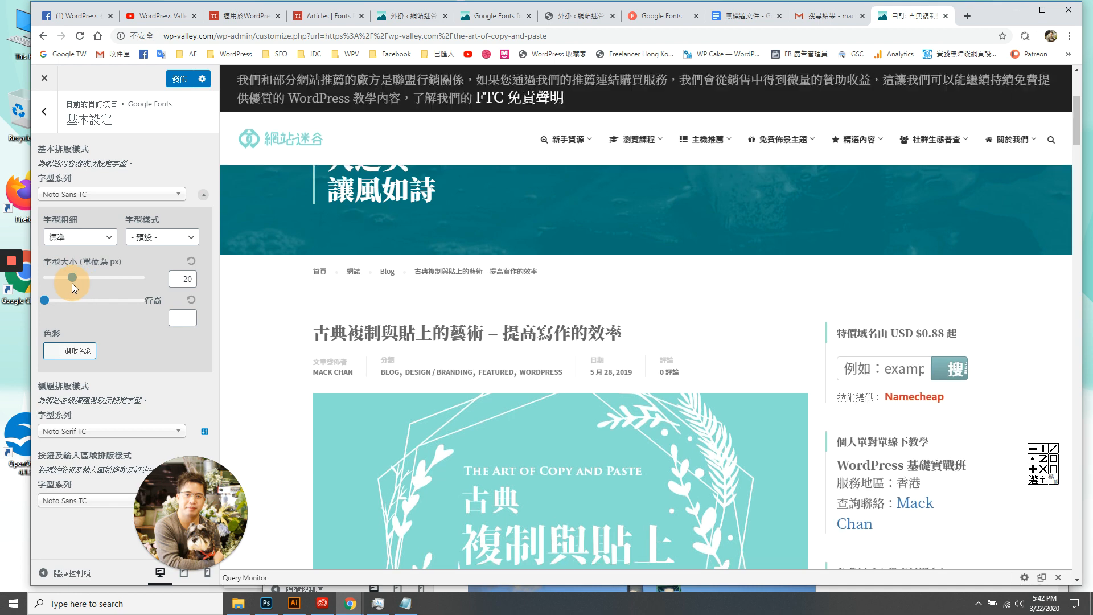
scroll(890, 448, "down", 3)
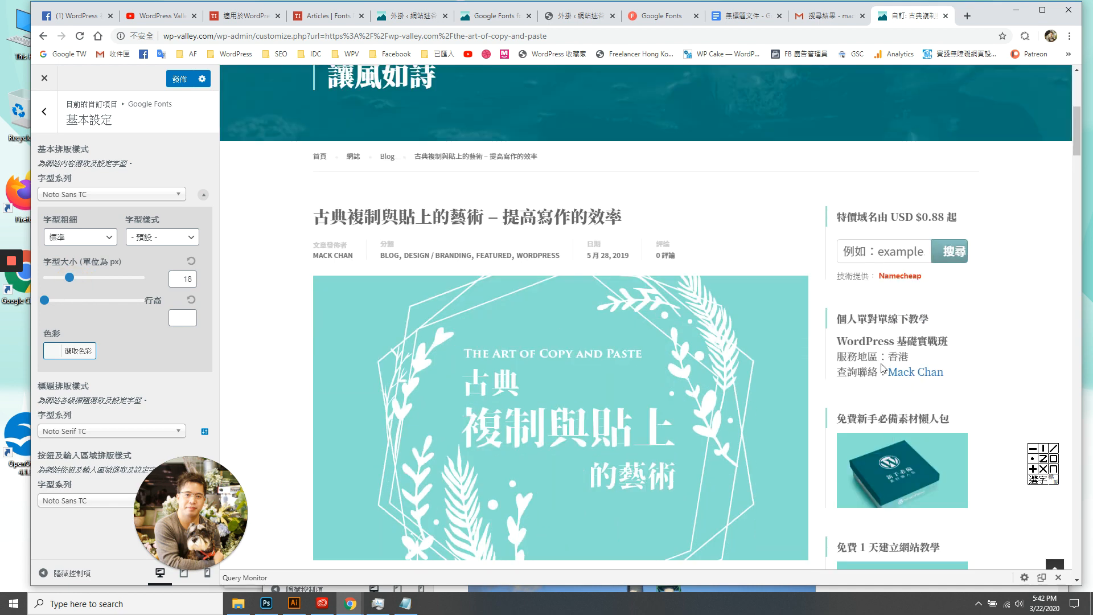
left_click_drag(72, 280, 50, 292)
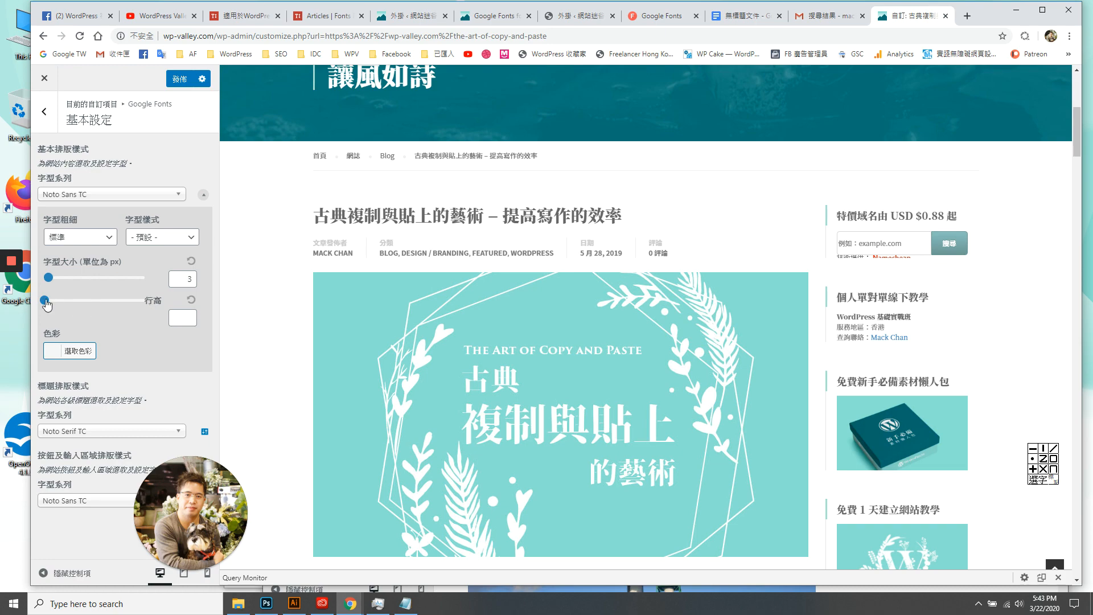
Look up the line height (線高) feature on the Fonts Plugin website and return to wp-valley.com's Customizer.
left_click(46, 300)
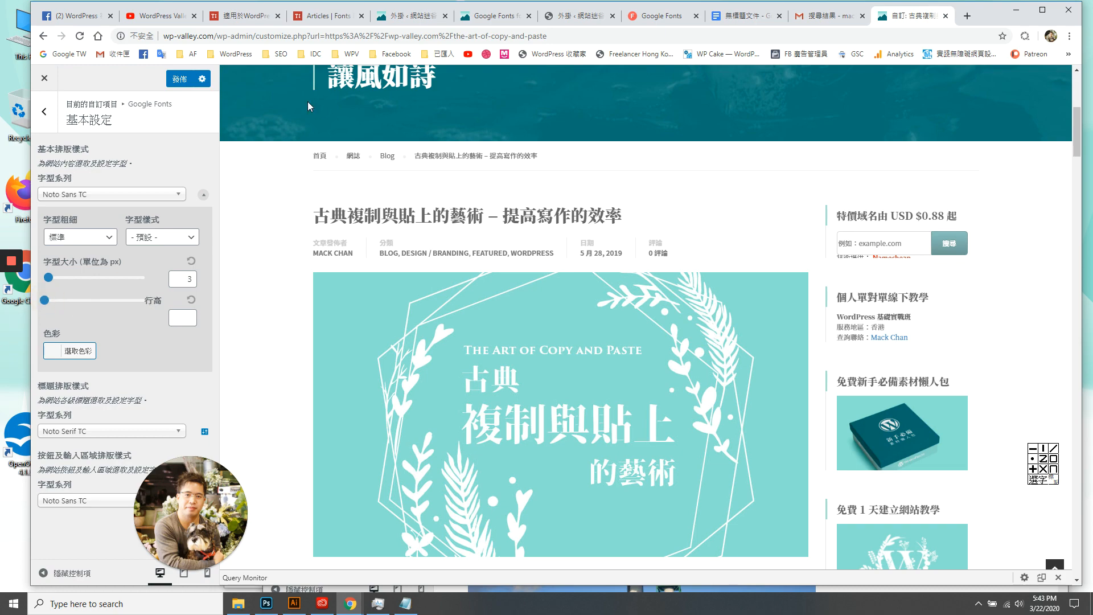
left_click(250, 16)
scroll(398, 294, "down", 10)
scroll(426, 310, "down", 6)
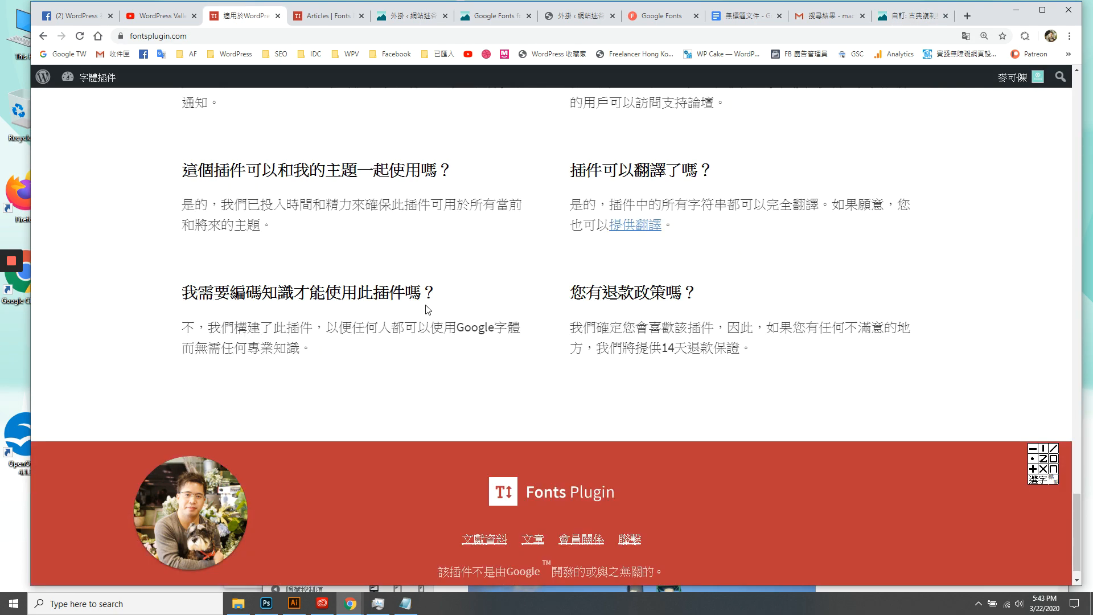
scroll(427, 310, "up", 3)
left_click_drag(1076, 487, 1077, 285)
scroll(545, 385, "down", 1)
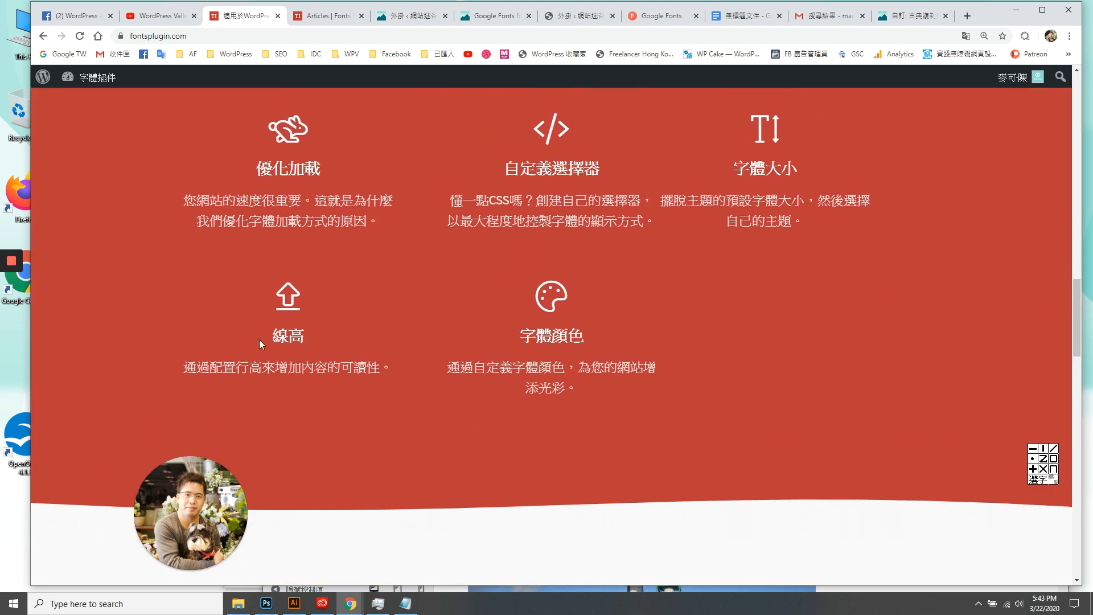
left_click(287, 340)
left_click_drag(251, 336, 306, 340)
left_click(887, 17)
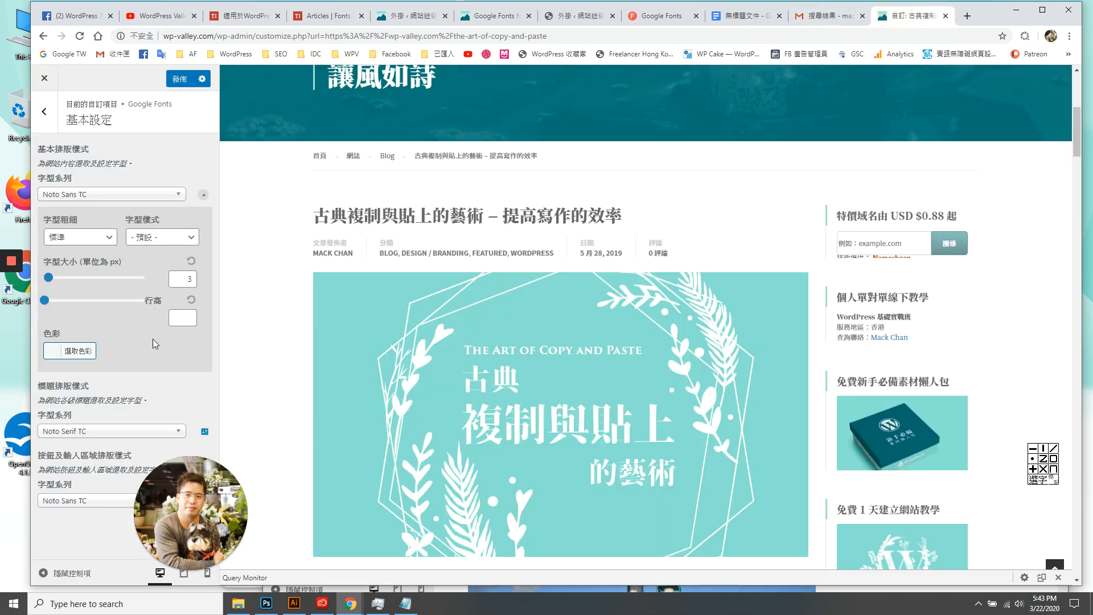
Try base typography line heights (行高) of 2.1 and 2.4, and settle on 1.7.
left_click_drag(45, 303, 114, 305)
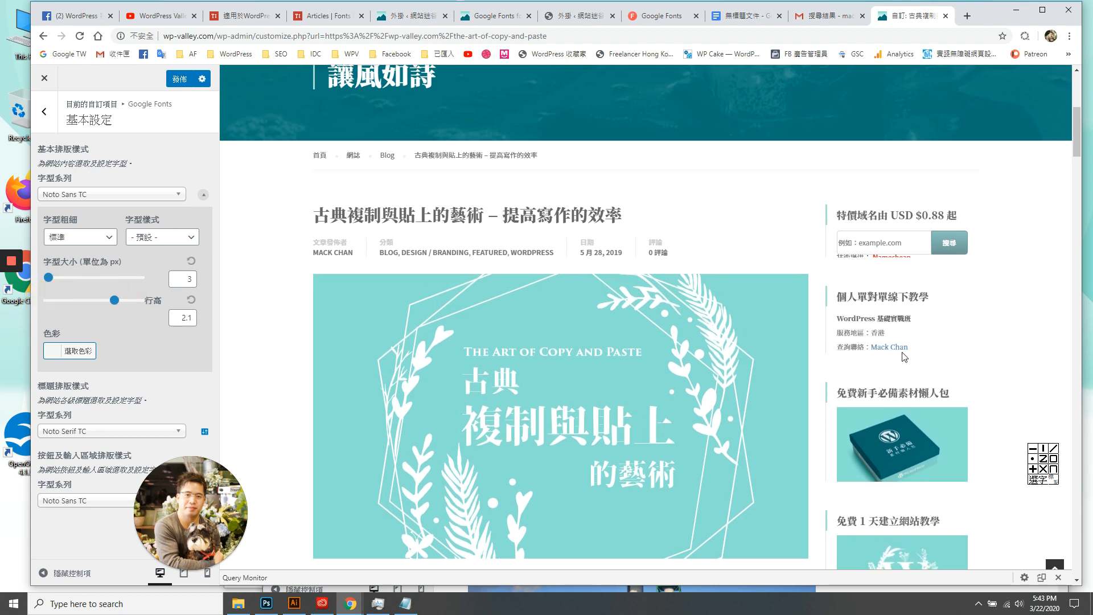
scroll(899, 246, "down", 2)
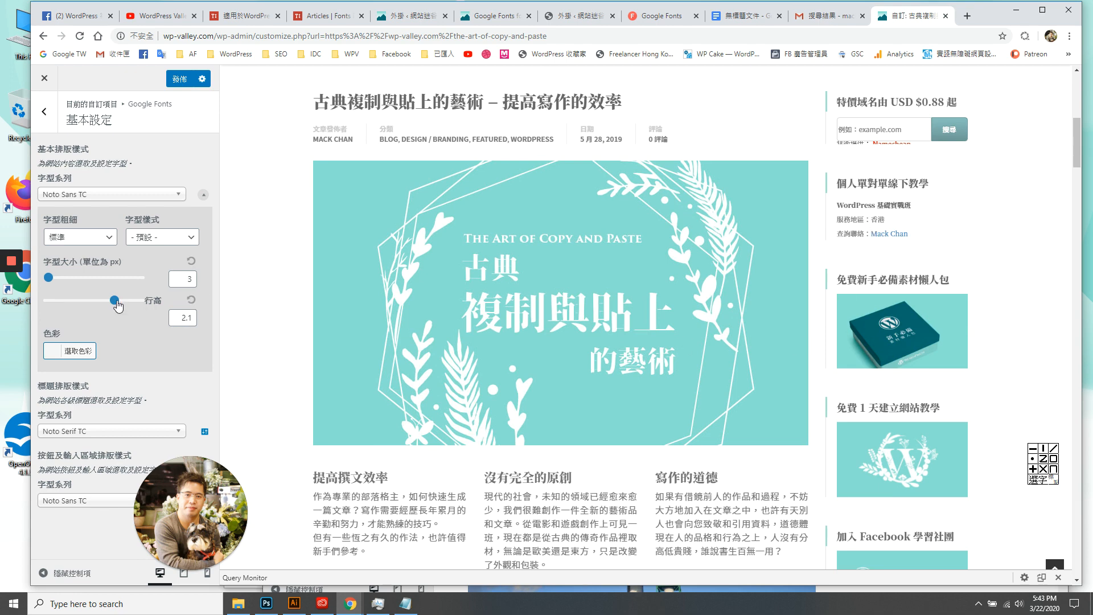
mouse_move(118, 307)
left_mouse_down()
mouse_move(126, 302)
mouse_move(95, 303)
mouse_move(130, 303)
left_mouse_up()
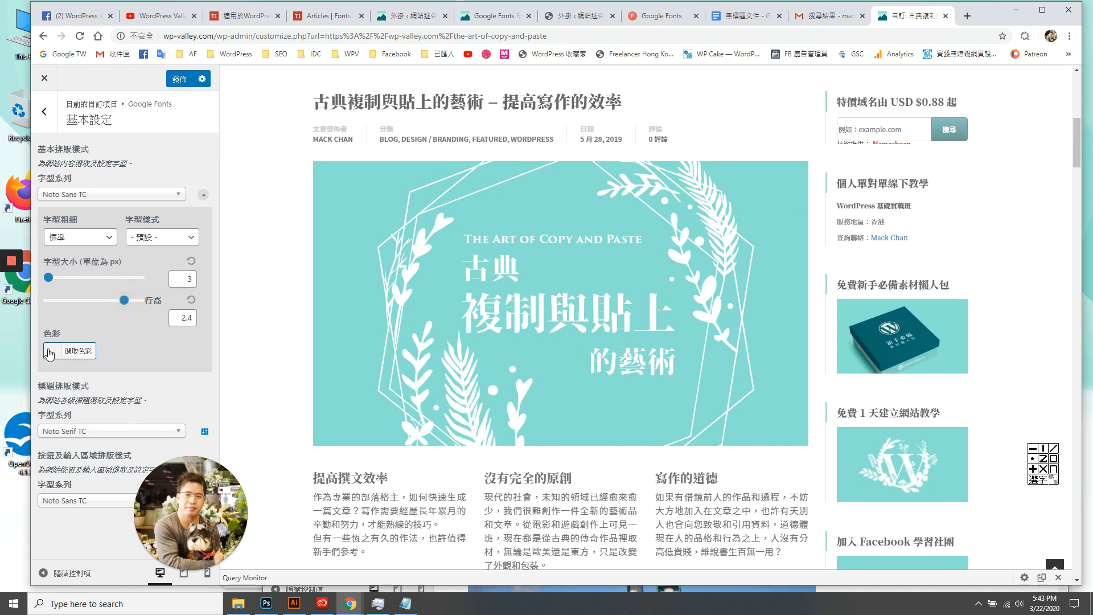
left_click(13, 333)
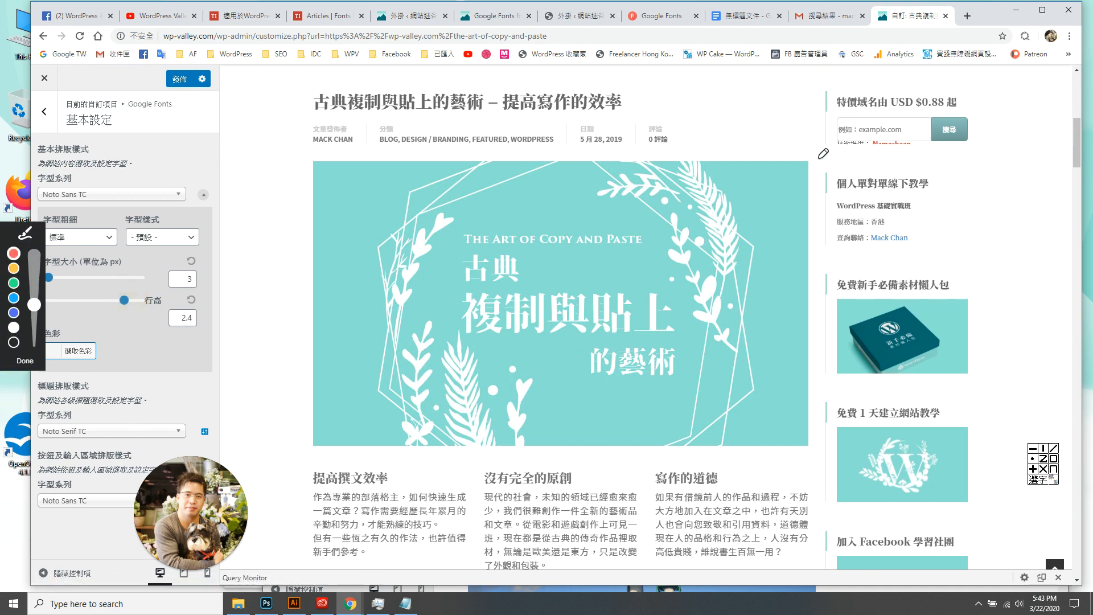
mouse_move(823, 154)
left_mouse_down()
mouse_move(948, 163)
mouse_move(896, 270)
mouse_move(817, 253)
mouse_move(826, 154)
left_mouse_up()
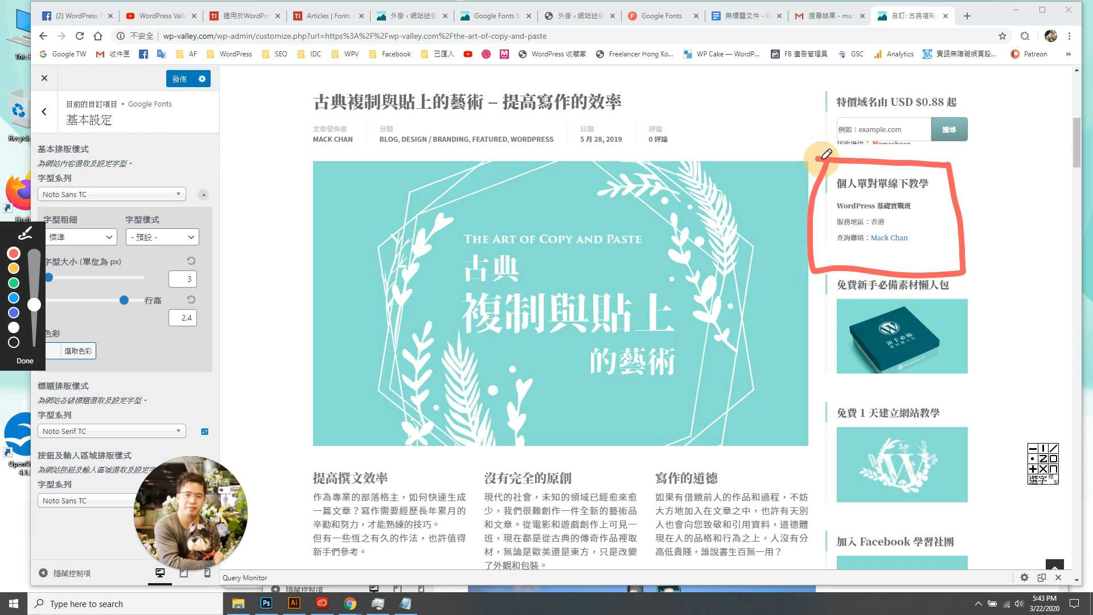
left_click(26, 362)
left_click_drag(128, 307, 101, 305)
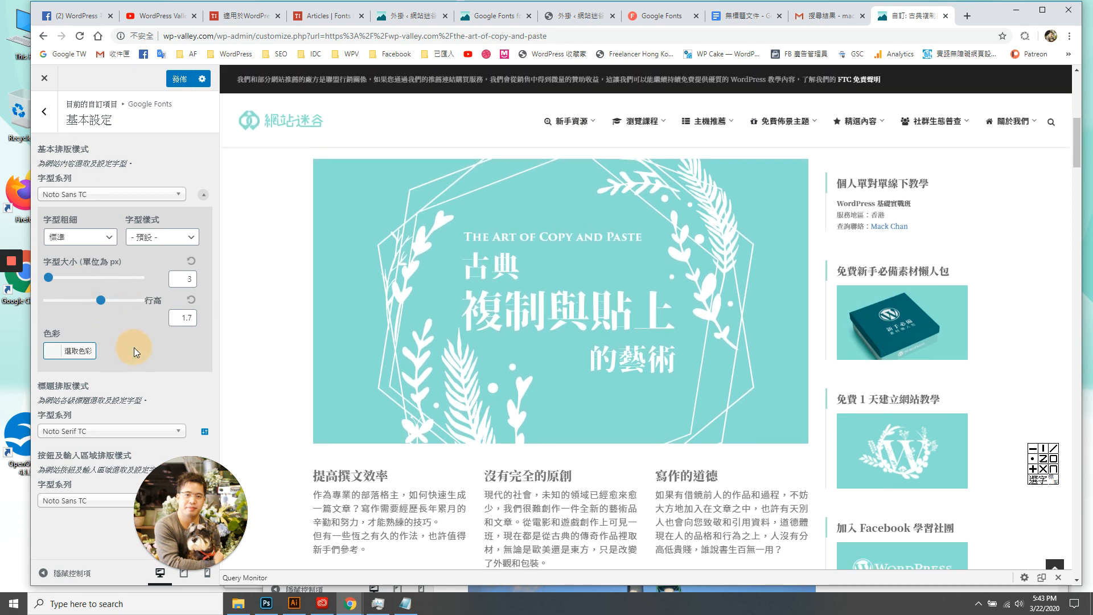
Expand the title and H1 typography (標題及 H1 排版樣式) options in the content section (內容) of the advanced settings (進階設定).
left_click(44, 112)
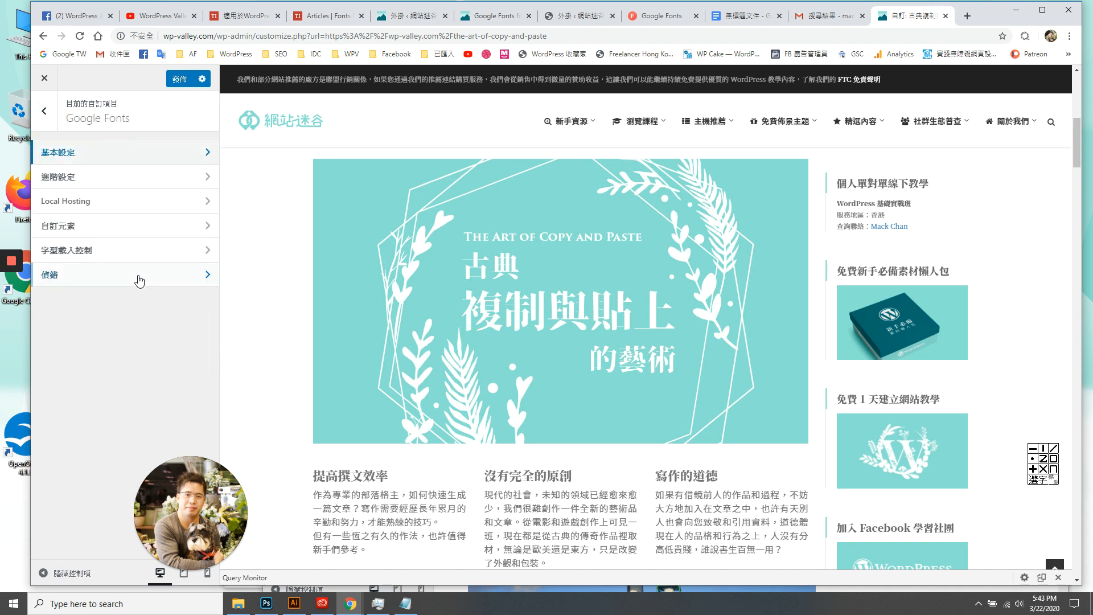
left_click(85, 152)
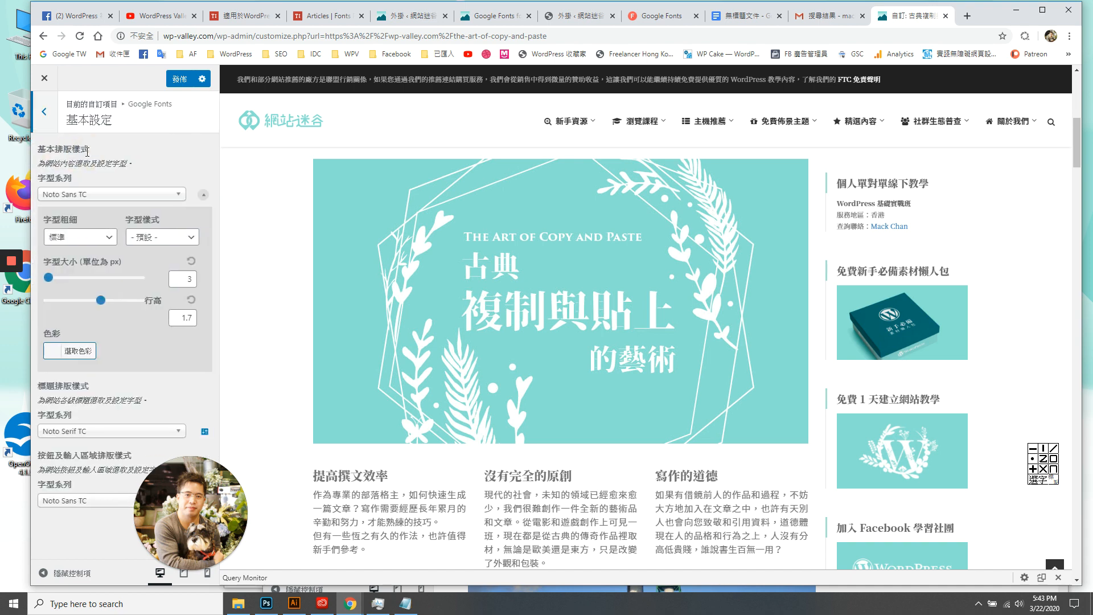
left_click(44, 111)
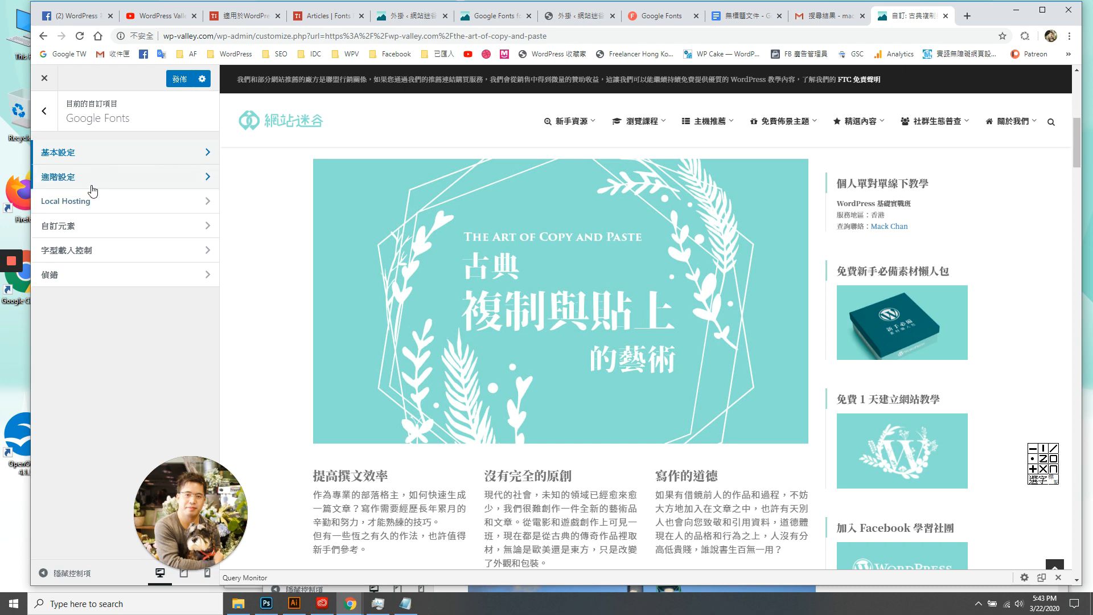
left_click(86, 176)
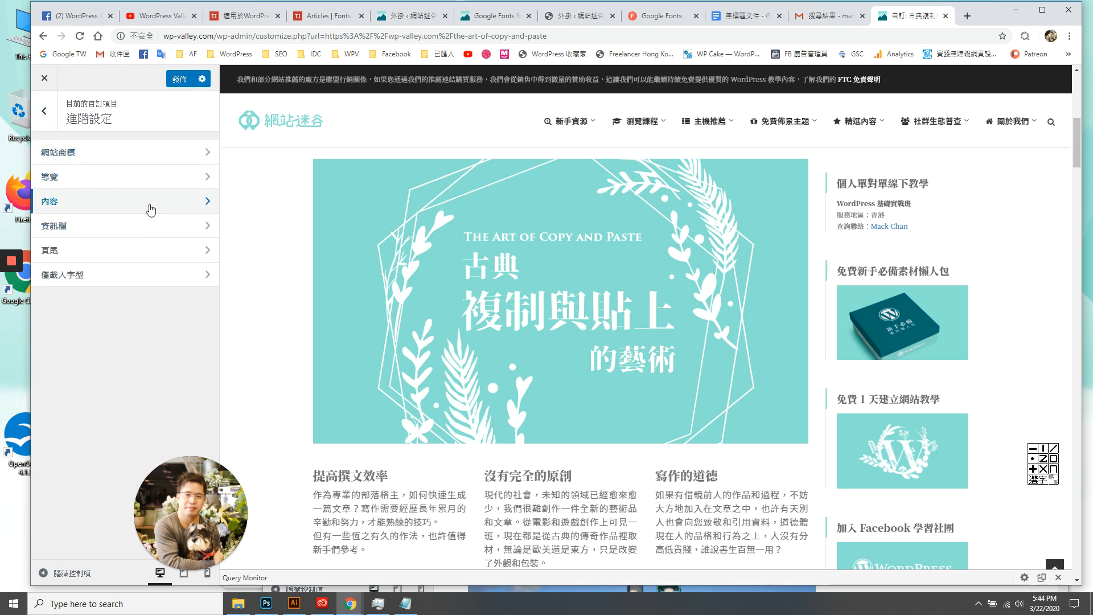
left_click(191, 200)
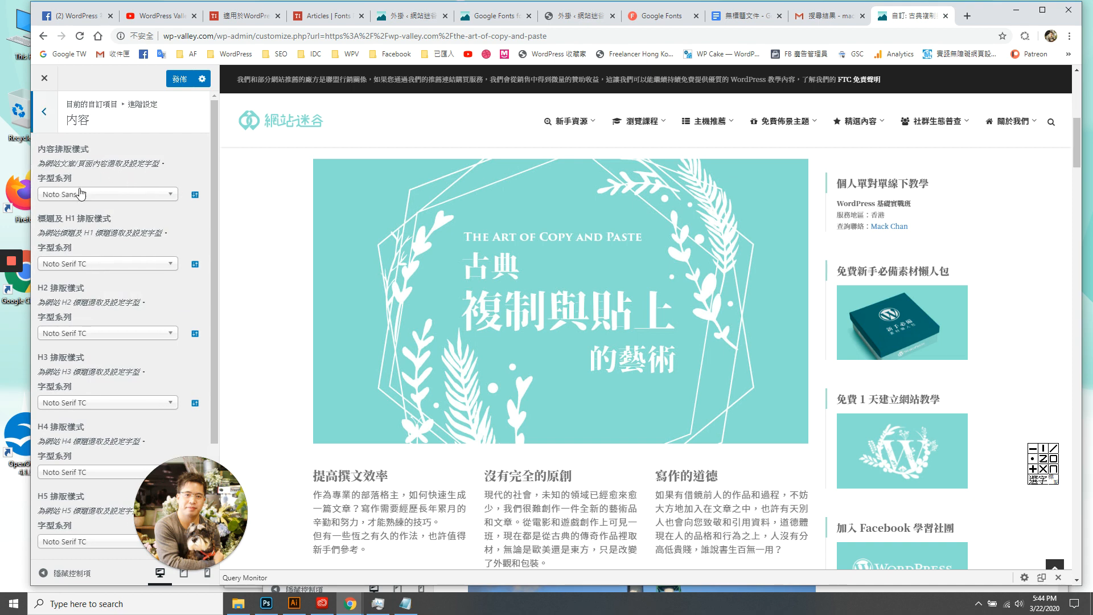
scroll(398, 228, "up", 6)
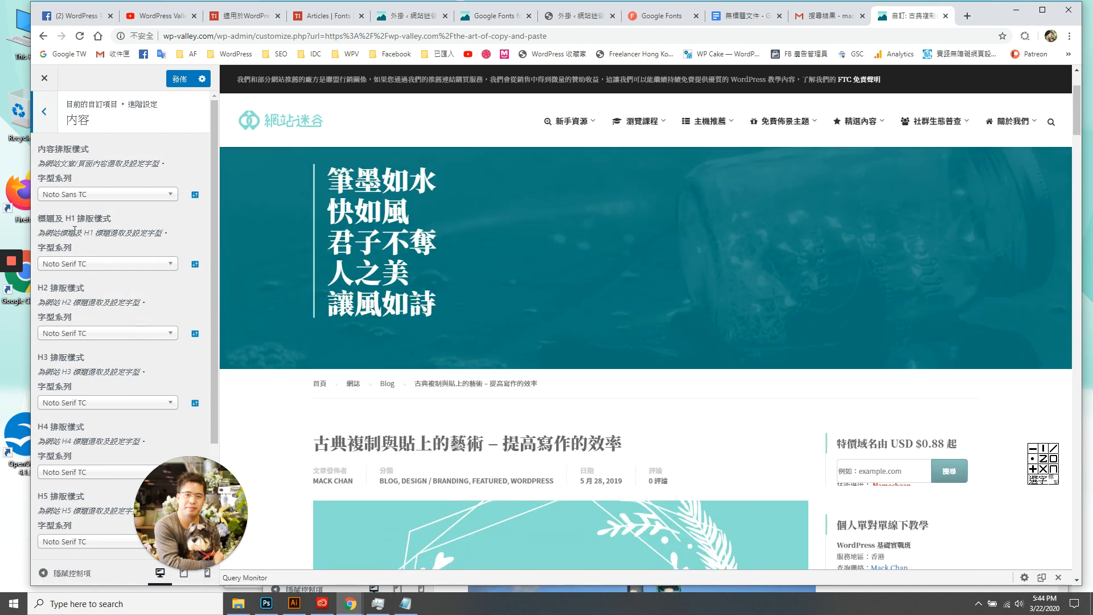
left_click(195, 265)
scroll(143, 408, "down", 1)
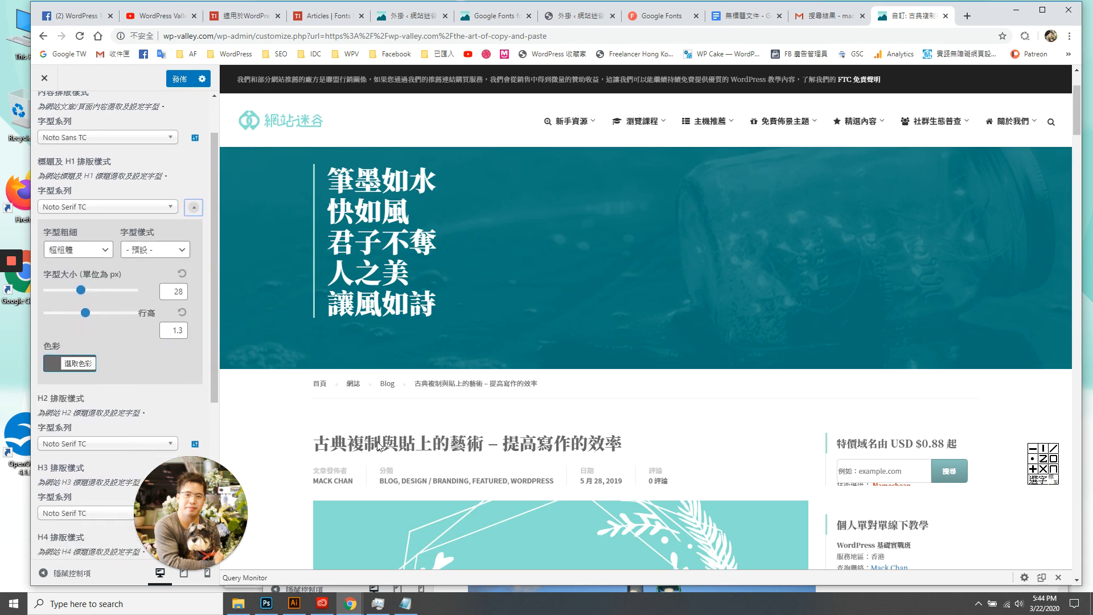
Try red #dd3333 as the title and H1 color, and change it to a dark blue.
left_click(80, 364)
left_click(83, 497)
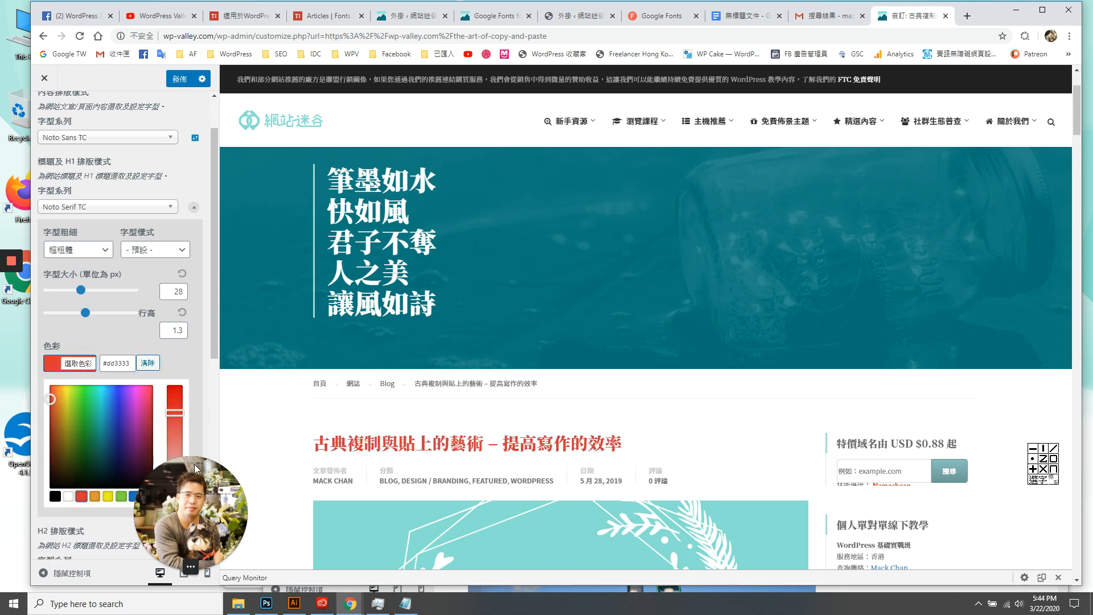
scroll(481, 447, "down", 2)
scroll(479, 451, "down", 2)
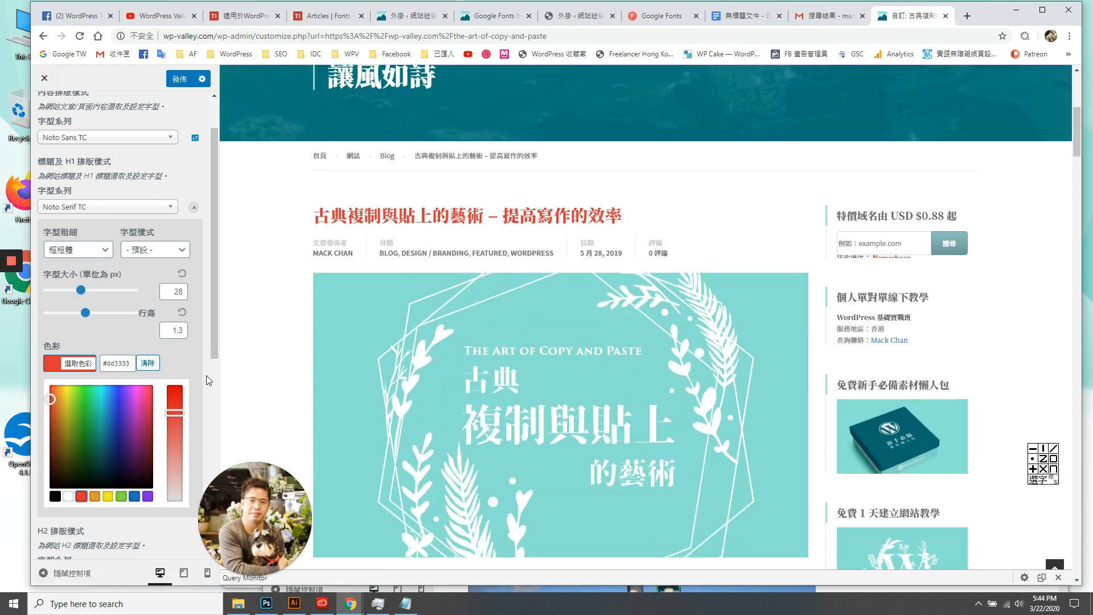
mouse_move(133, 403)
left_mouse_down()
mouse_move(89, 417)
mouse_move(117, 441)
mouse_move(90, 447)
mouse_move(82, 406)
mouse_move(62, 411)
mouse_move(108, 398)
mouse_move(87, 422)
mouse_move(118, 410)
left_mouse_up()
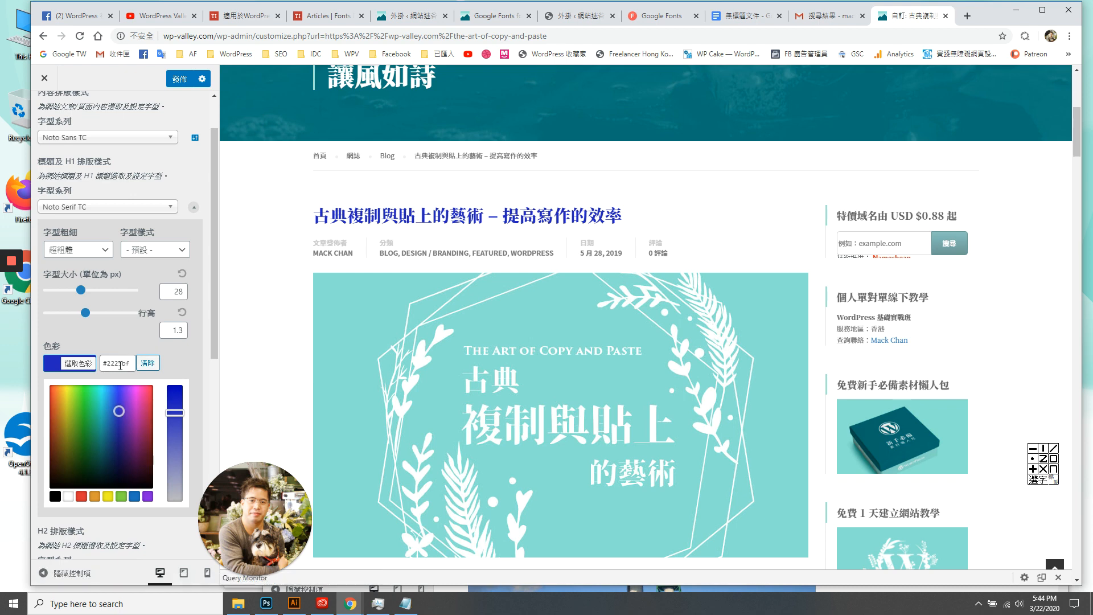
left_click_drag(110, 362, 119, 363)
left_click(112, 363)
Set the title and H1 typography's line height to 1 and font size to 31 px.
left_click_drag(86, 314, 113, 293)
left_click_drag(107, 294, 85, 290)
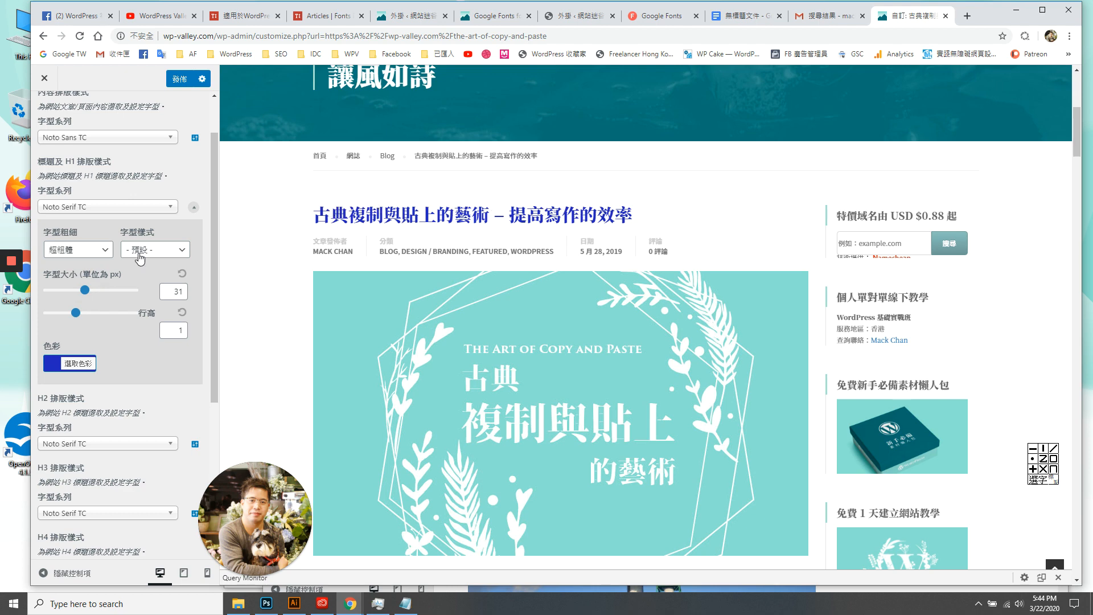
Increase the title and H1 typography's font size to 35 px, keeping its options expanded.
mouse_move(88, 293)
left_mouse_down()
mouse_move(71, 291)
mouse_move(91, 290)
left_mouse_up()
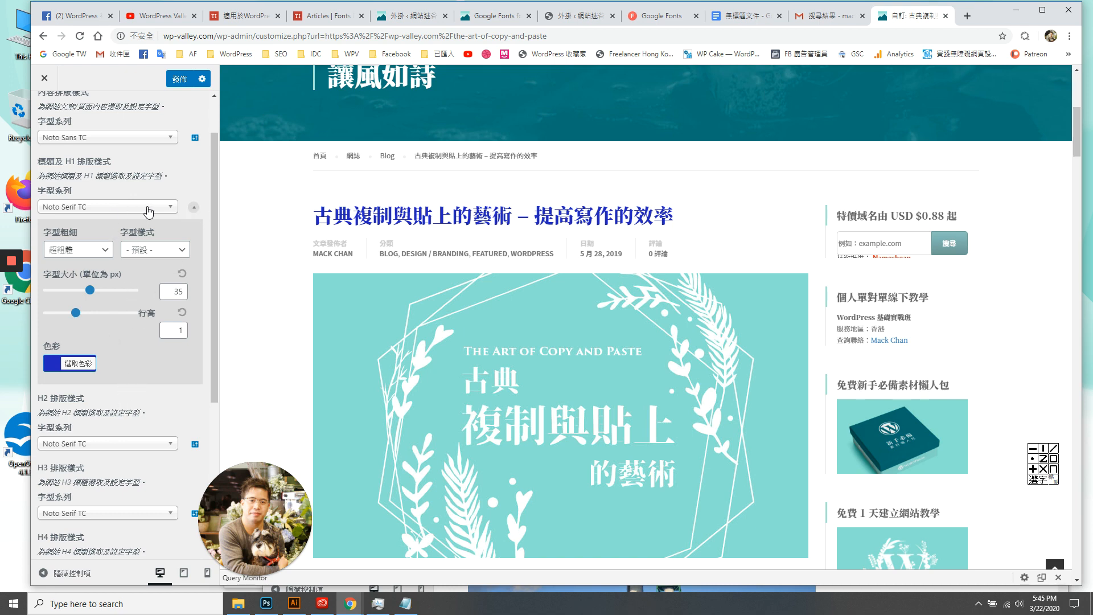
left_click(194, 209)
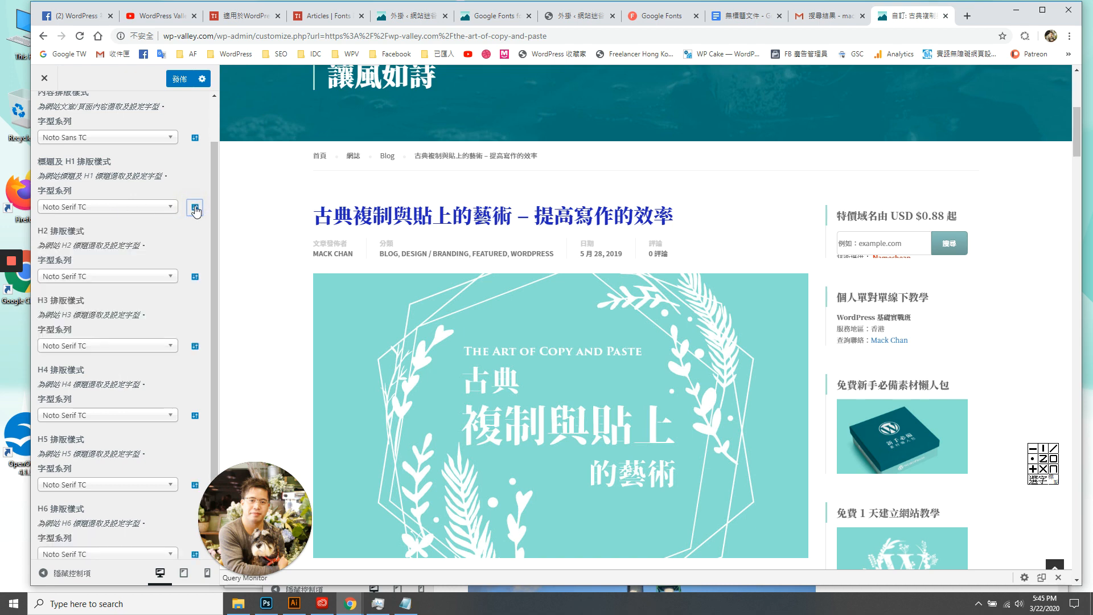
left_click(194, 209)
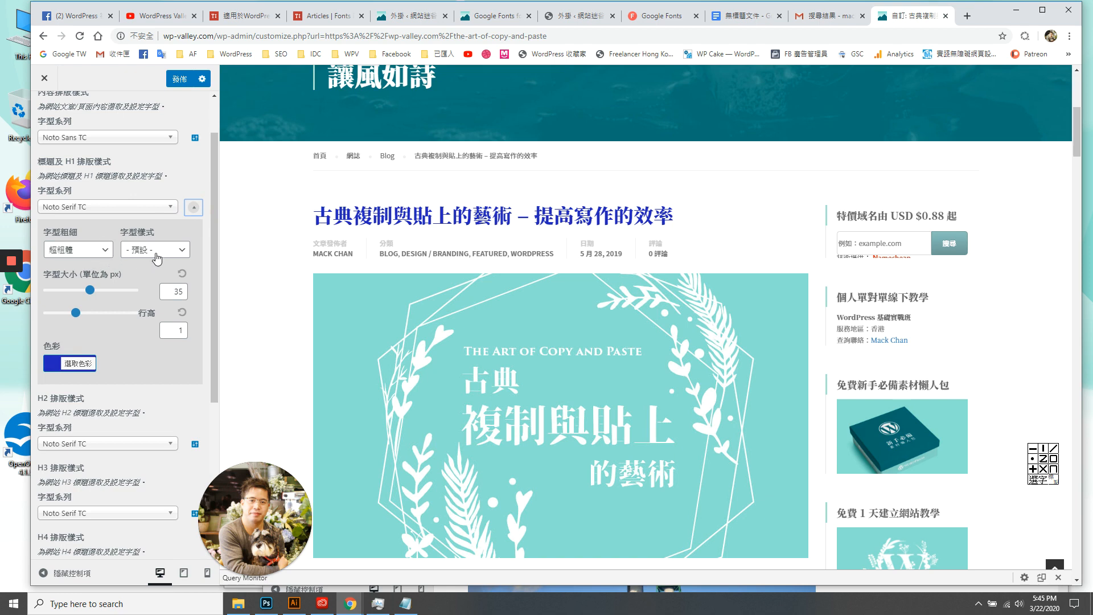
Try the 細體 font weight on the title and H1 typography, and restore 極粗體.
left_click(80, 249)
left_click(78, 288)
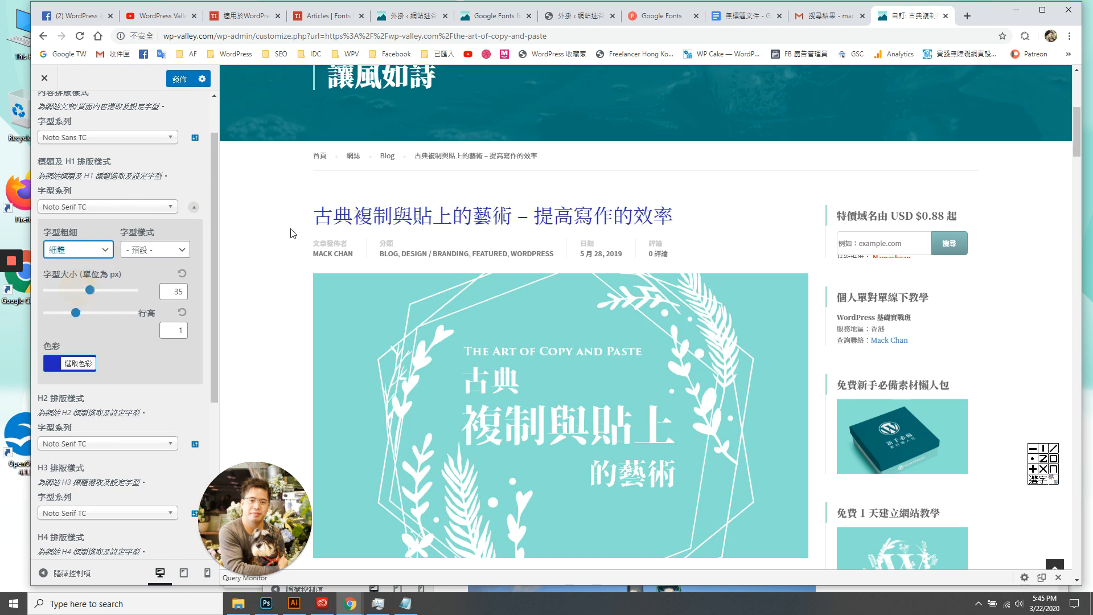
left_click(80, 249)
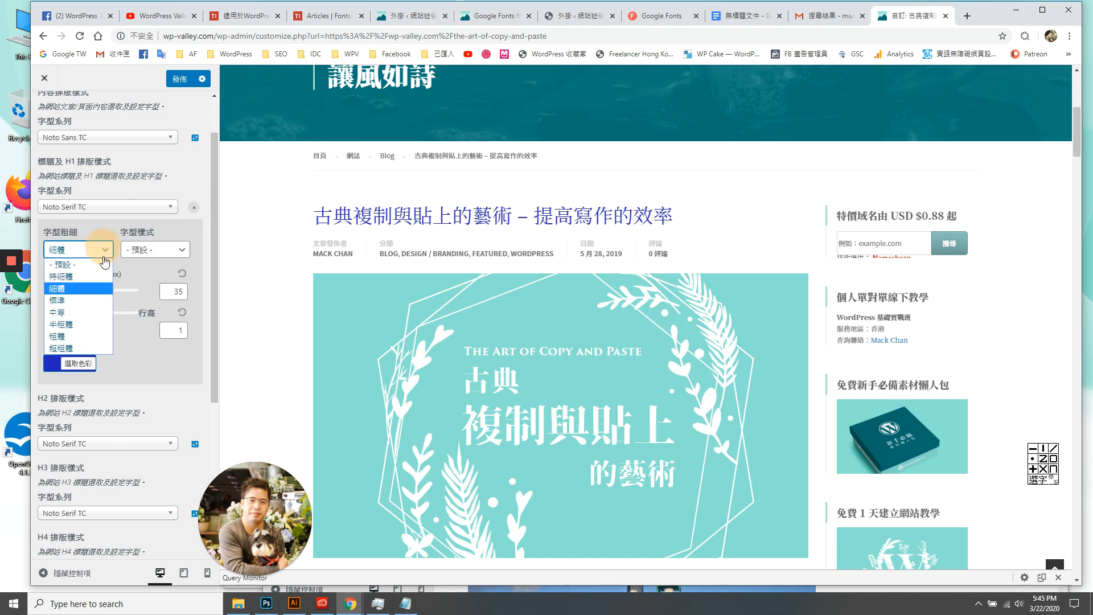
left_click(85, 349)
Try the italic font style (斜體) on the title and H1 typography, and set it to 標準.
left_click(155, 249)
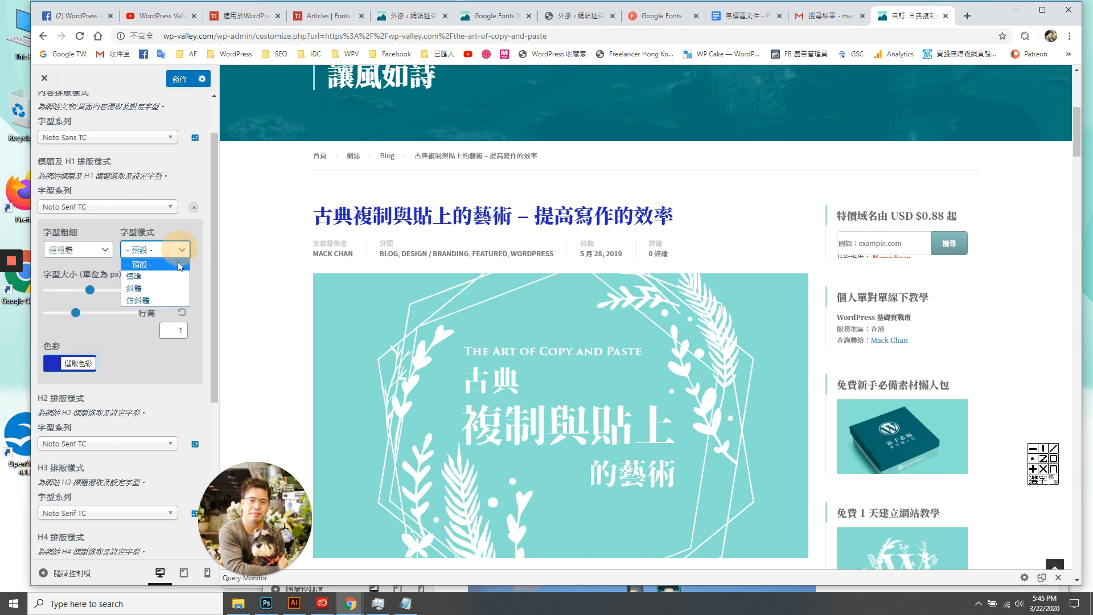
left_click(157, 289)
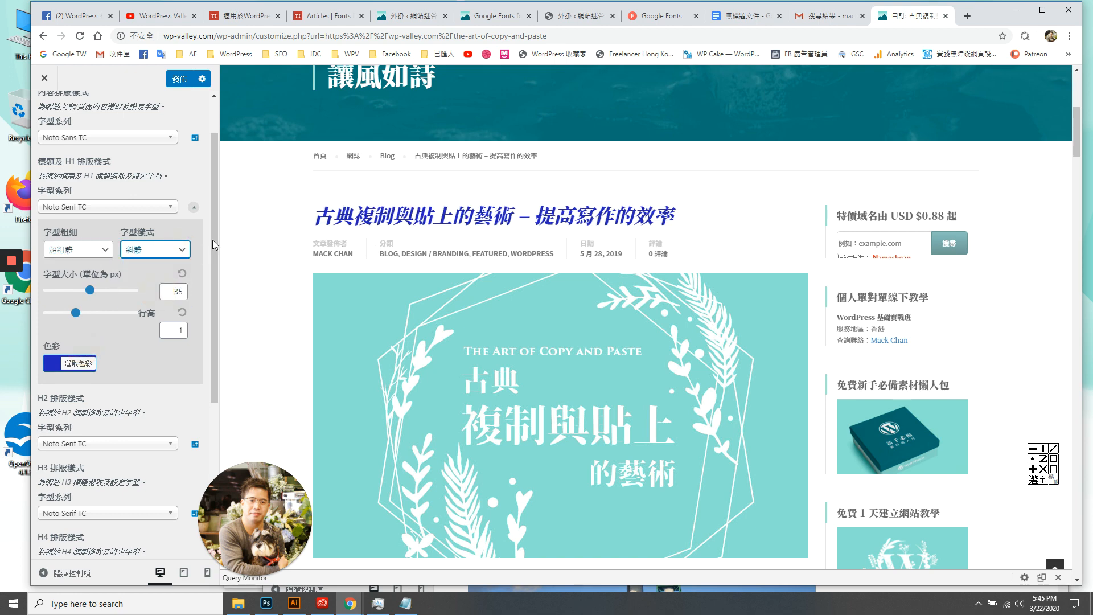
left_click(174, 250)
left_click(155, 265)
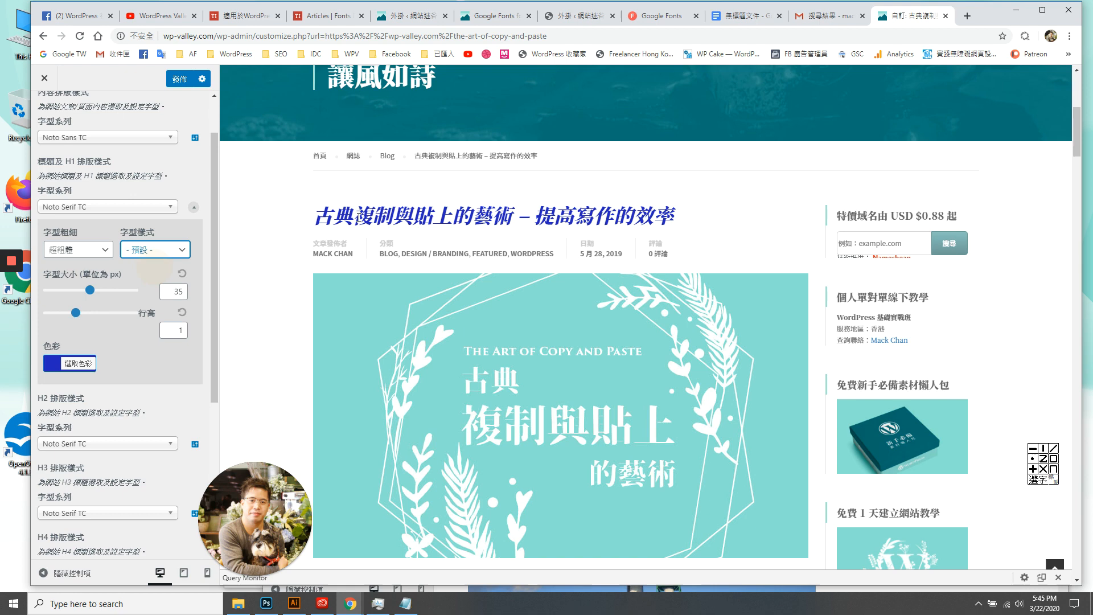
left_click(108, 249)
left_click(179, 248)
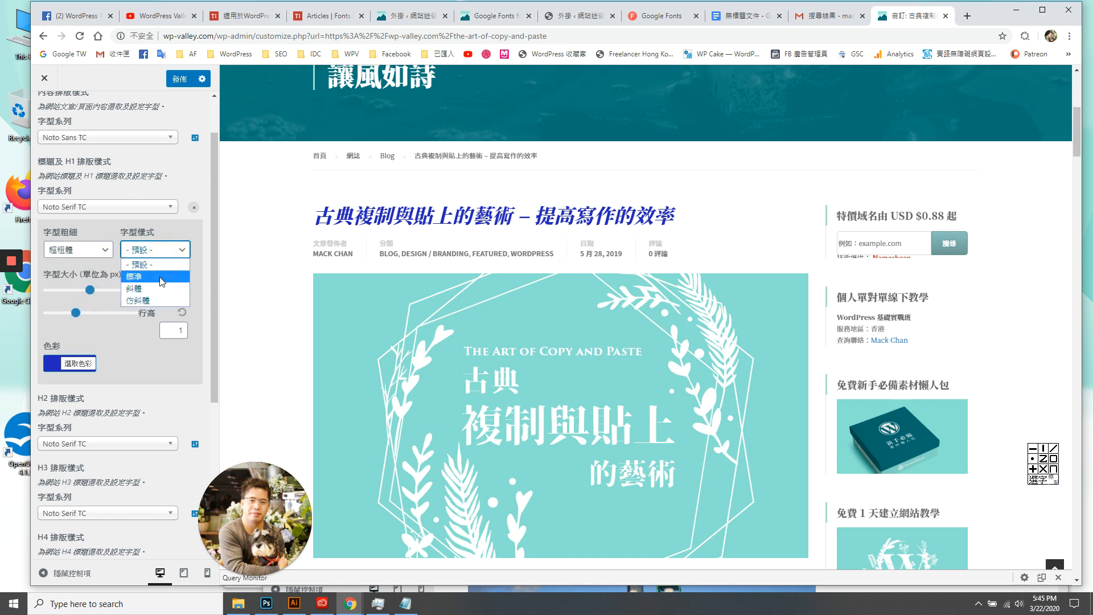
left_click(162, 277)
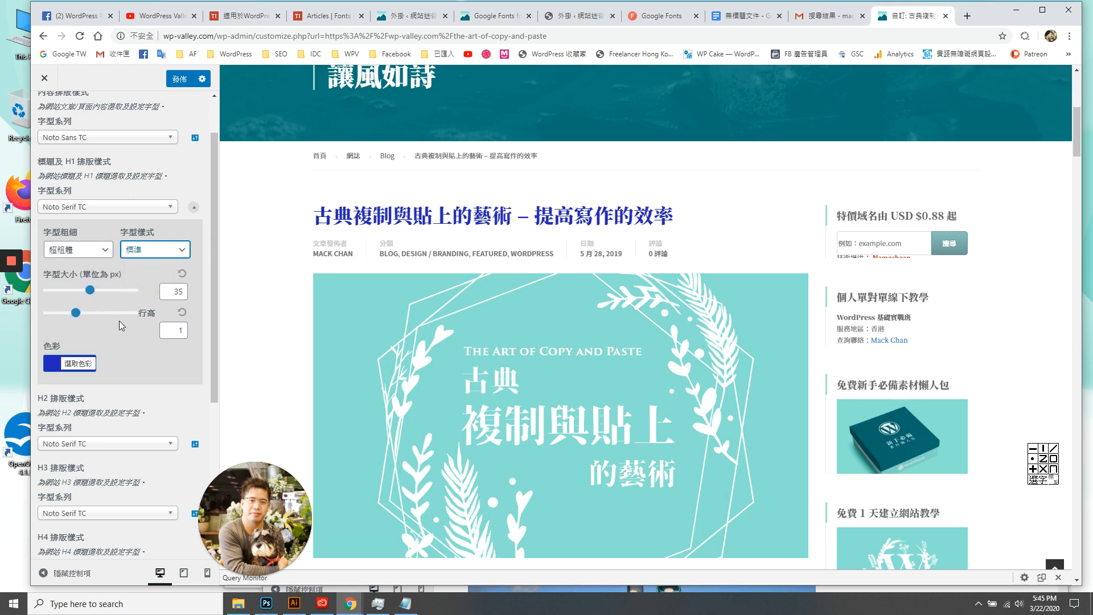
Change the title and H1 color to a bright green and collapse the title and H1 options.
left_click(79, 363)
left_click(83, 395)
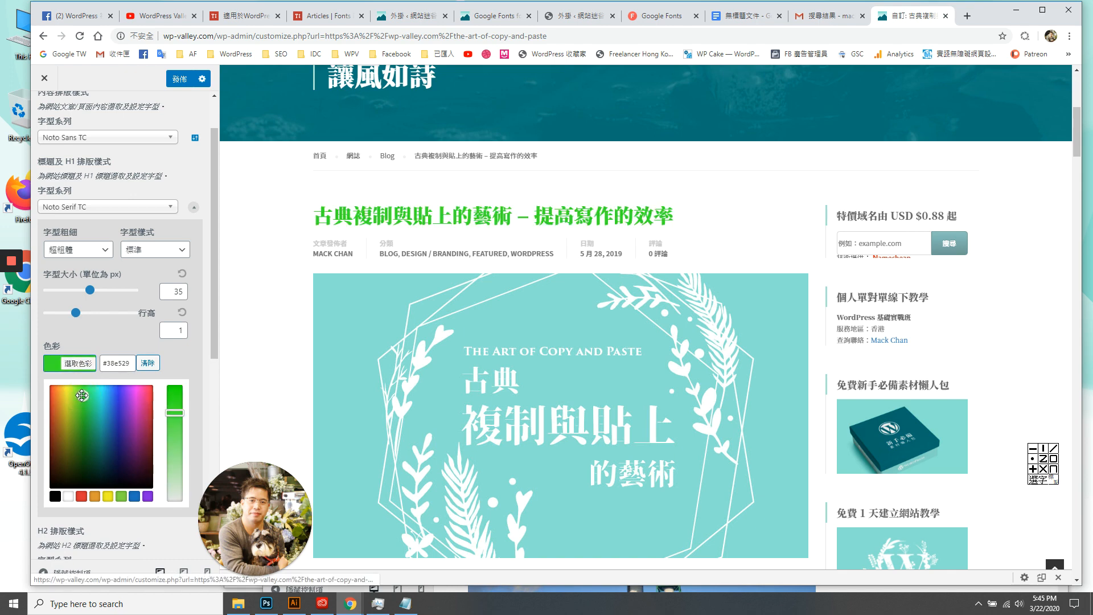
left_click(195, 208)
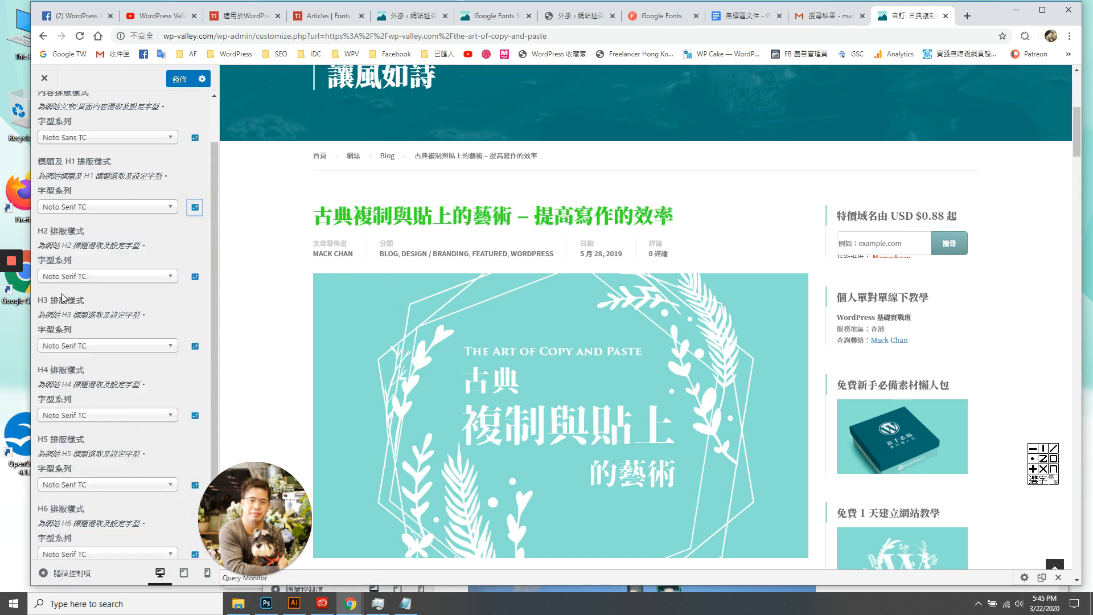
Expand the H2 typography options, try font sizes of 53 and 33 px, and set the size to 41 px.
left_click(194, 276)
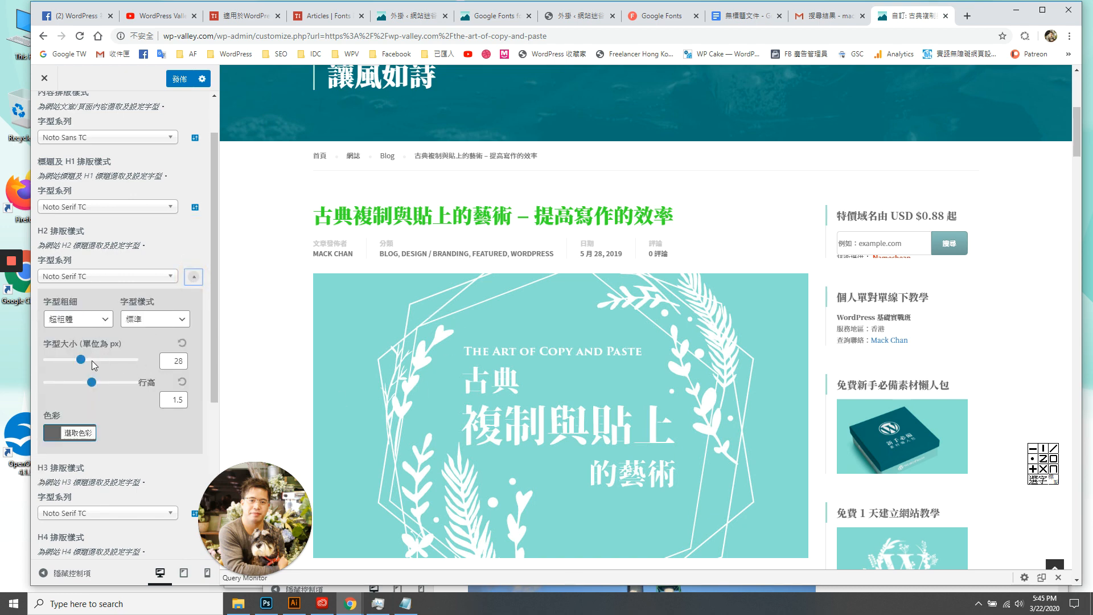
left_click_drag(81, 361, 115, 361)
scroll(464, 370, "down", 9)
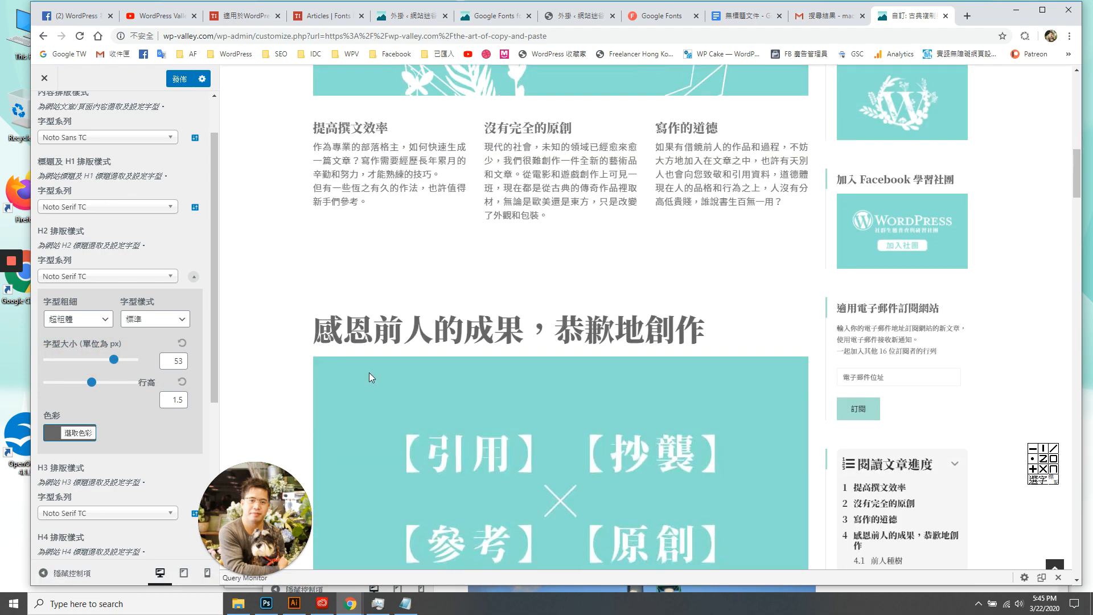
scroll(359, 337, "up", 3)
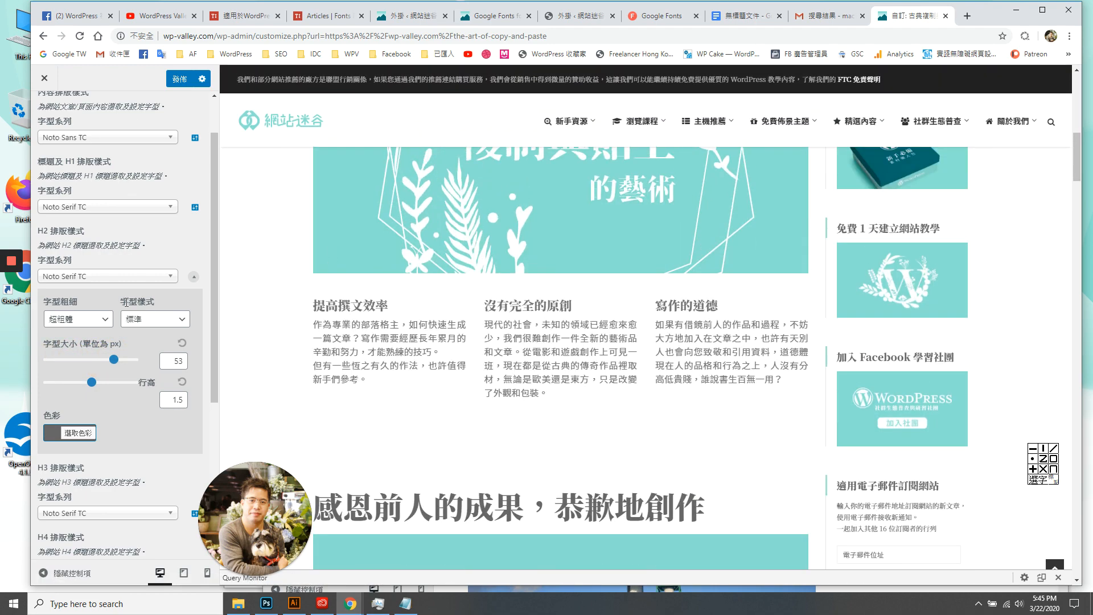
left_click_drag(116, 366, 88, 365)
scroll(398, 319, "down", 4)
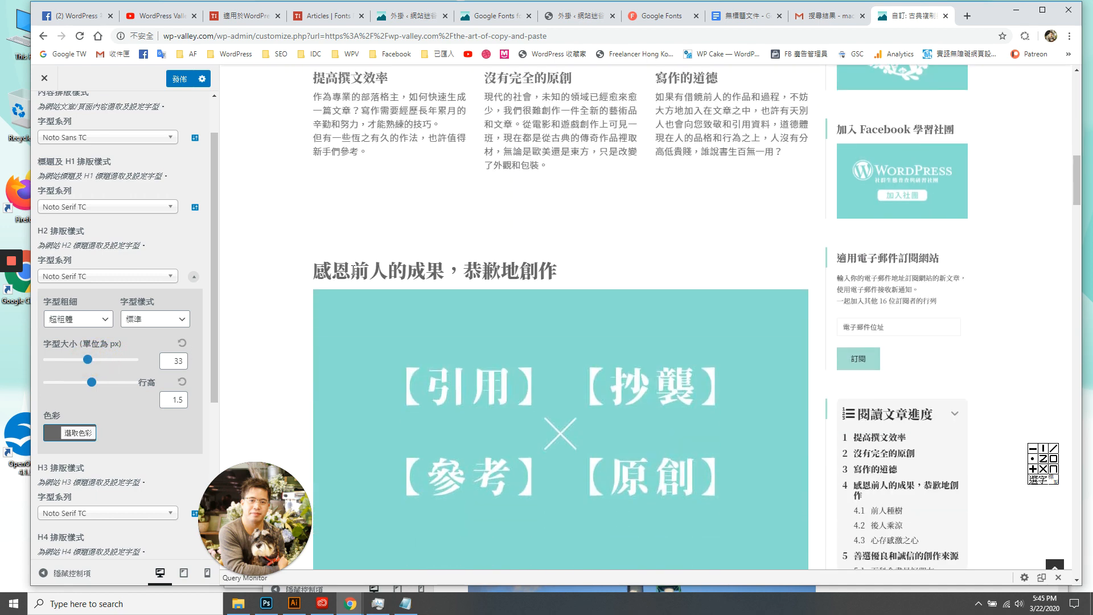
left_click_drag(87, 359, 98, 360)
Try green #81d742 and dark purple #661f60 as the H2 color, and settle on bright pink #f427f4.
left_click(69, 432)
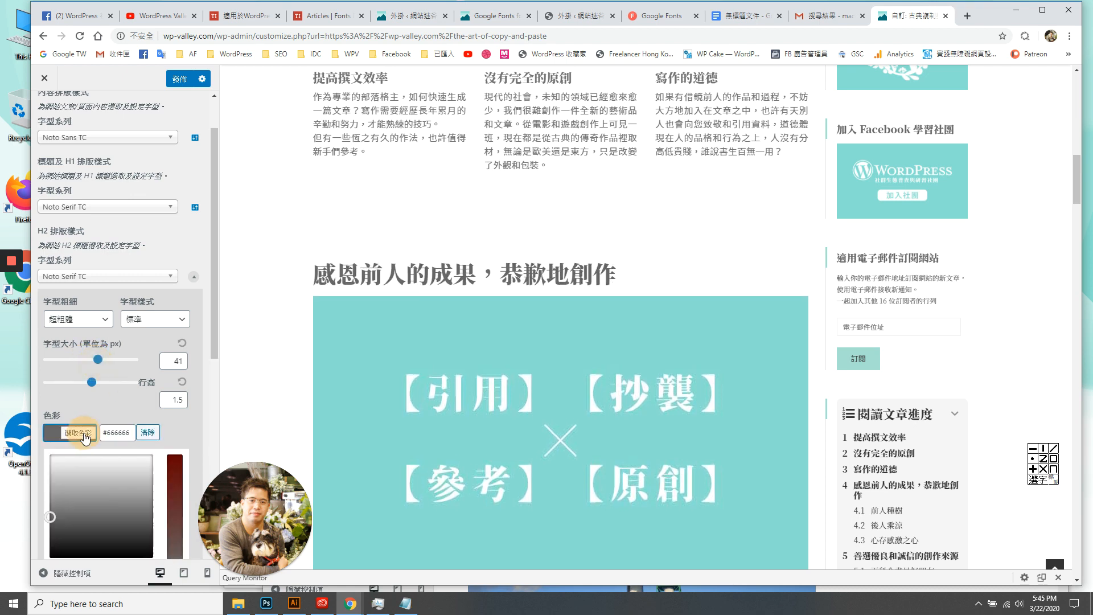
left_click(138, 475)
left_click(131, 493)
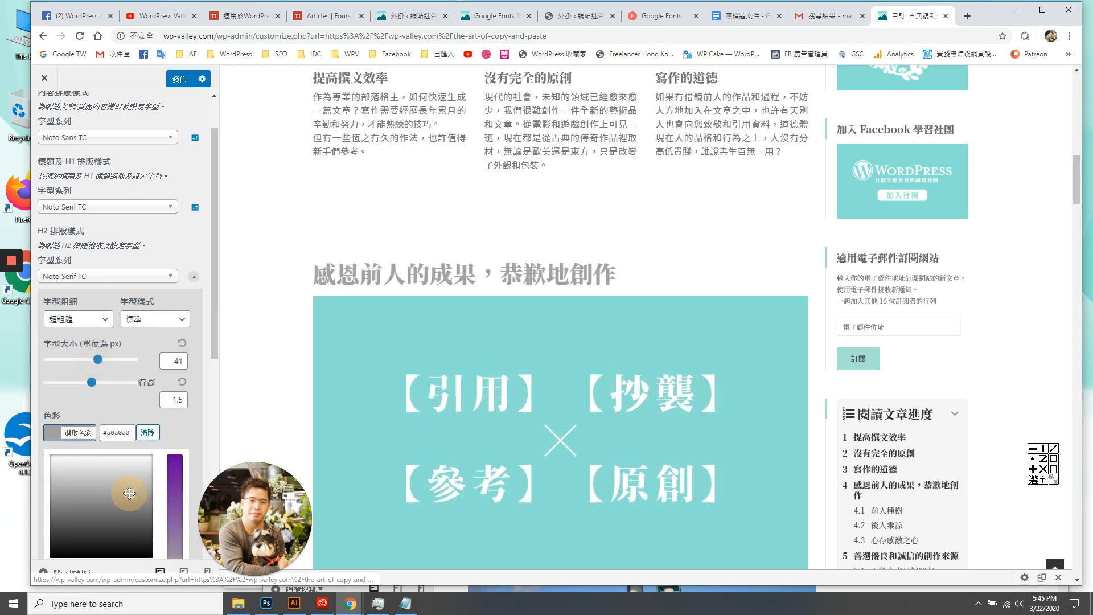
scroll(125, 501, "down", 1)
left_click(119, 510)
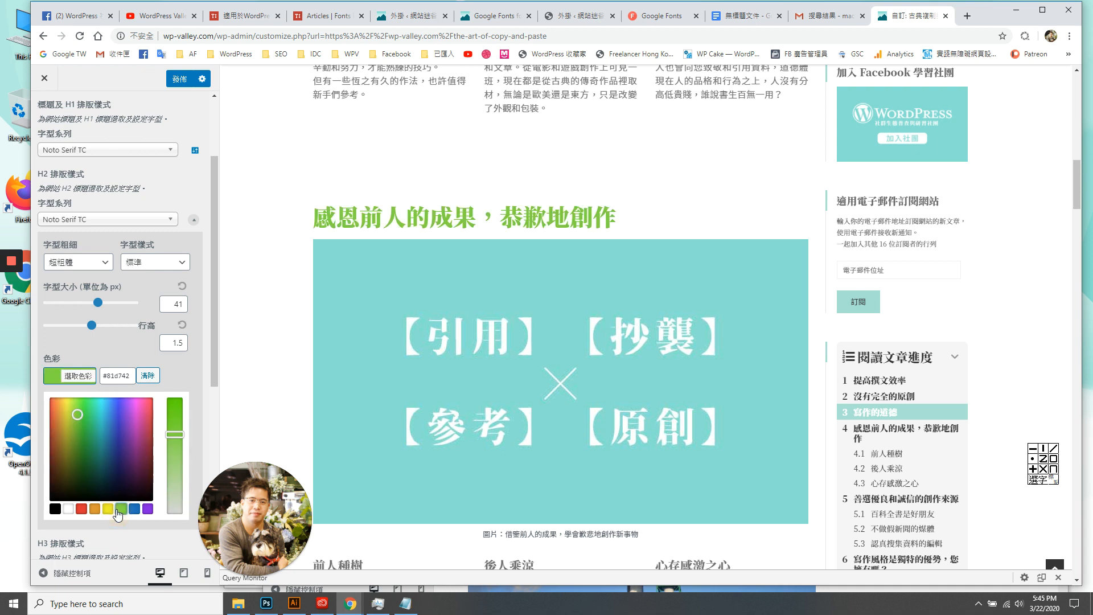
left_click_drag(123, 453, 138, 459)
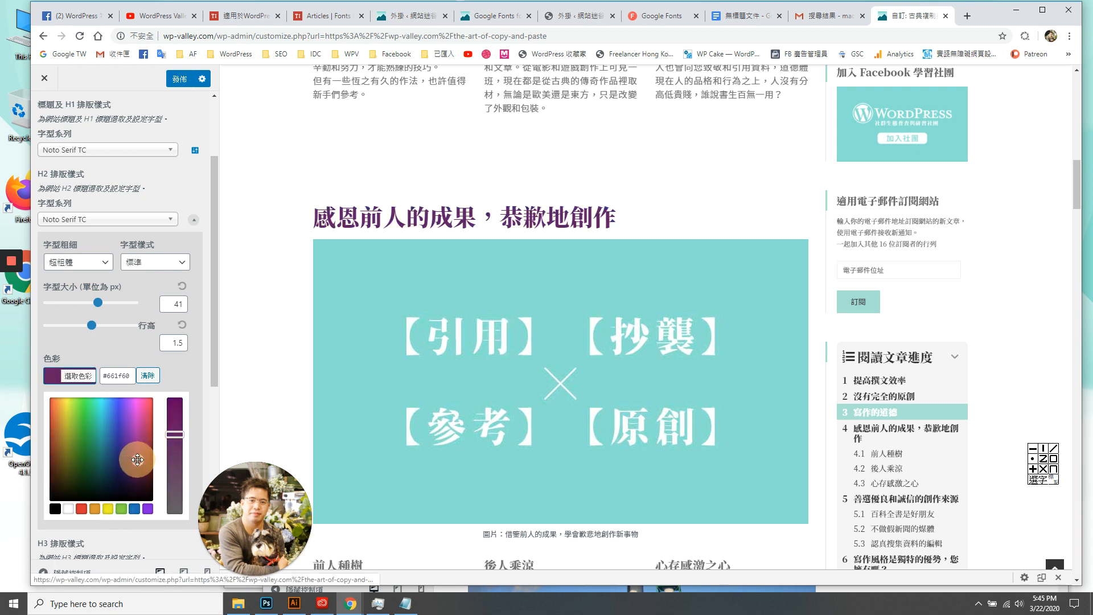
left_click(147, 508)
left_click_drag(129, 411, 137, 402)
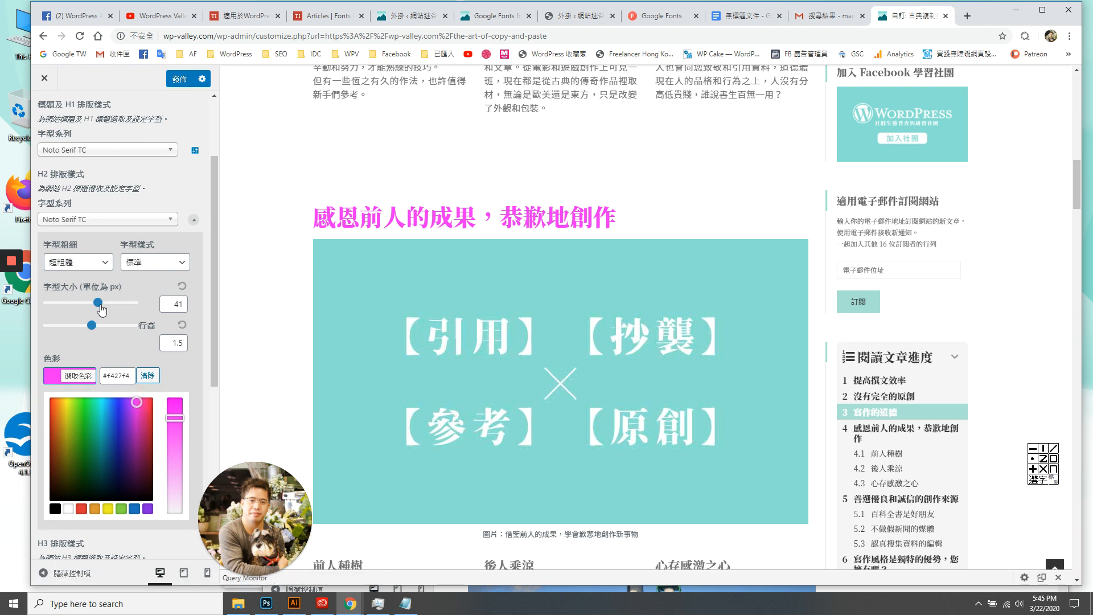
Set the H2 typography's font size to 46 px and collapse the H2 options.
left_click_drag(102, 309, 107, 308)
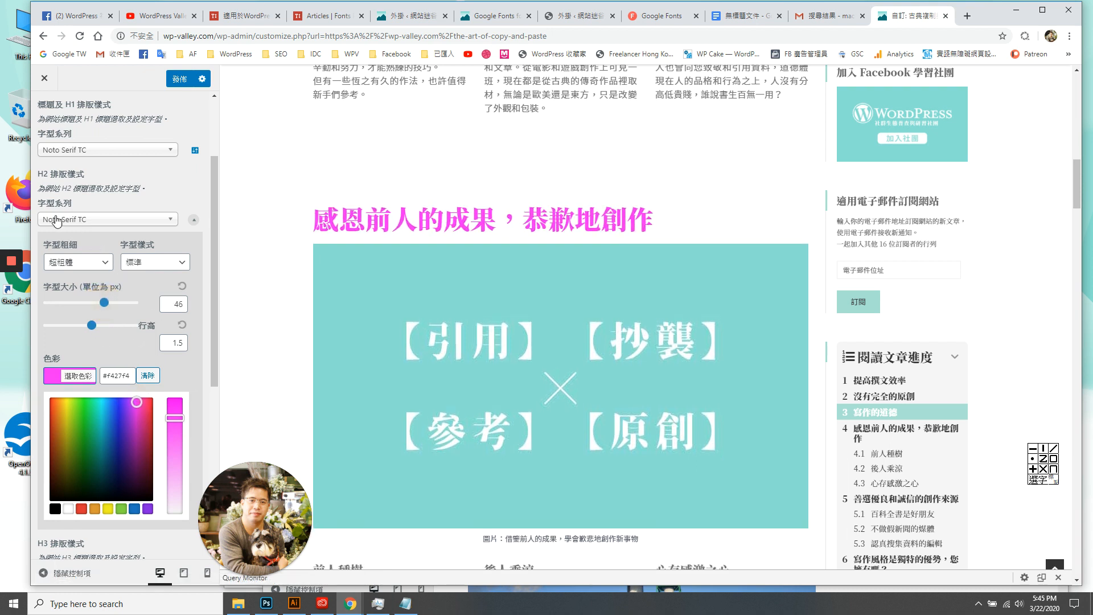
left_click(195, 222)
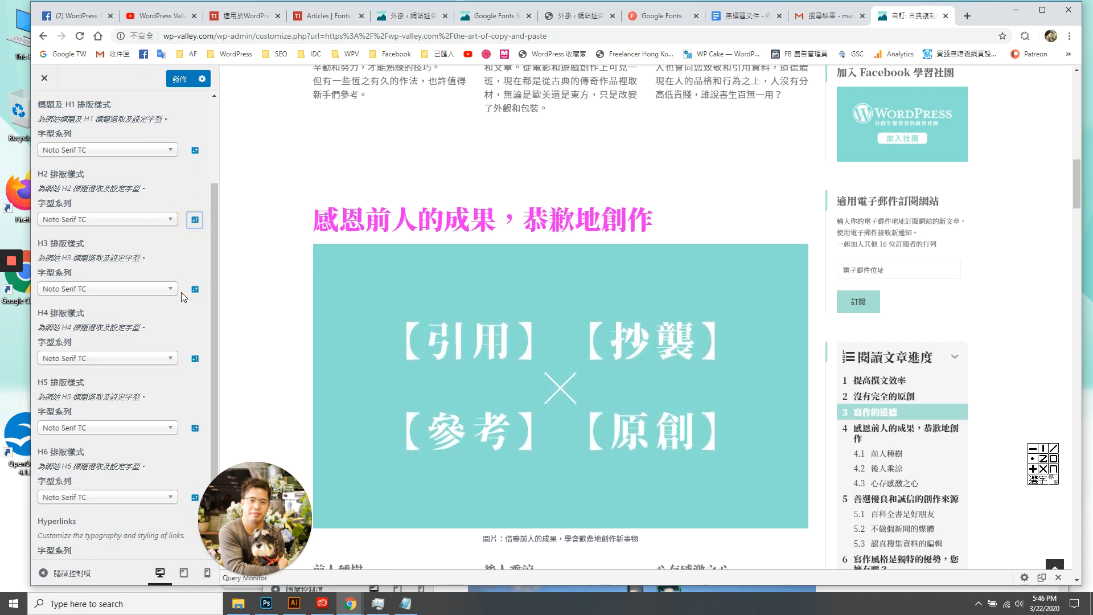
scroll(370, 271, "up", 5)
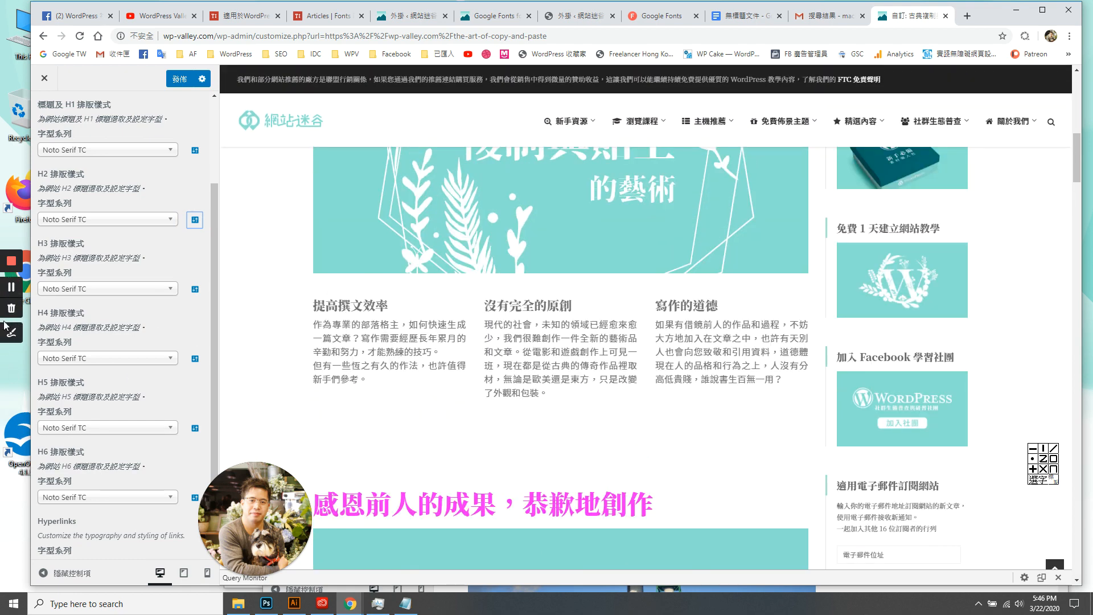
left_click(10, 333)
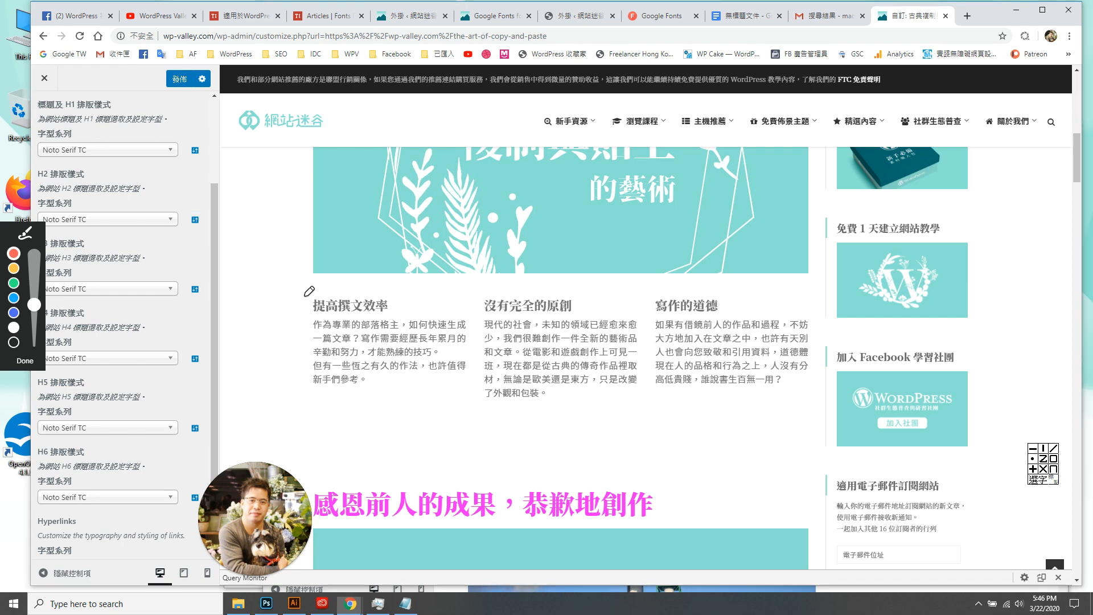
mouse_move(302, 296)
left_mouse_down()
mouse_move(450, 286)
mouse_move(741, 300)
mouse_move(569, 324)
mouse_move(359, 324)
mouse_move(305, 289)
left_mouse_up()
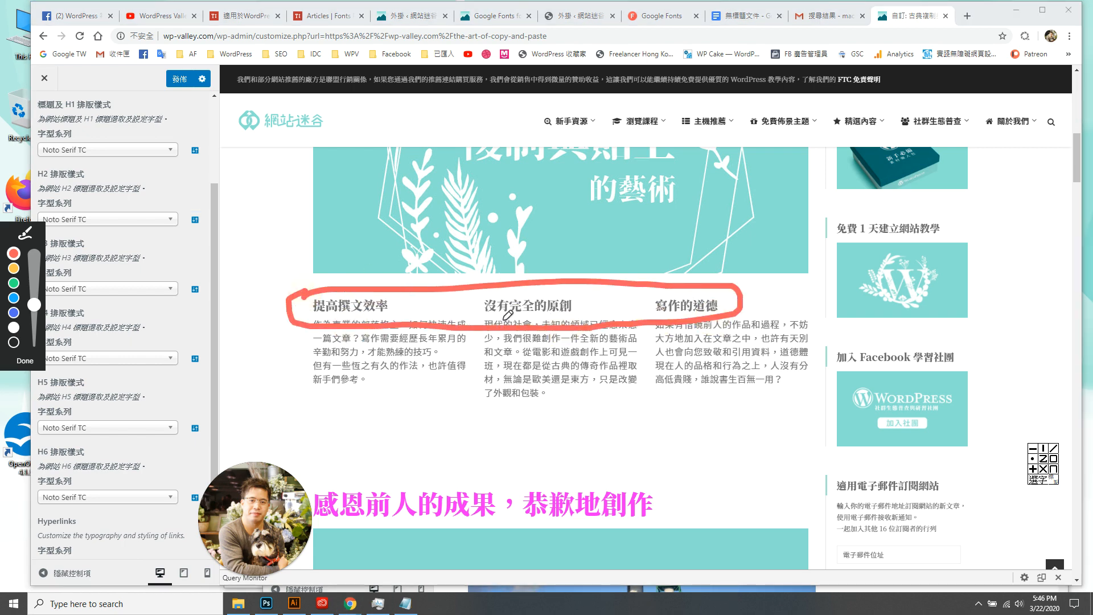
left_click(41, 360)
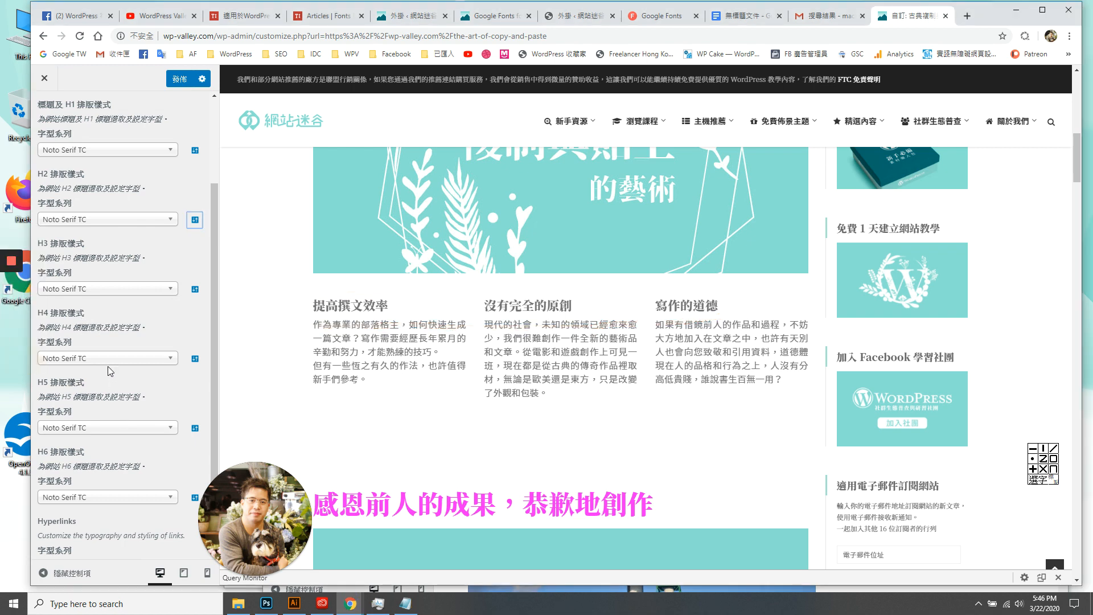
Expand the H3 typography options and set the H3 color to orange #dd9933.
left_click(111, 291)
left_click(117, 289)
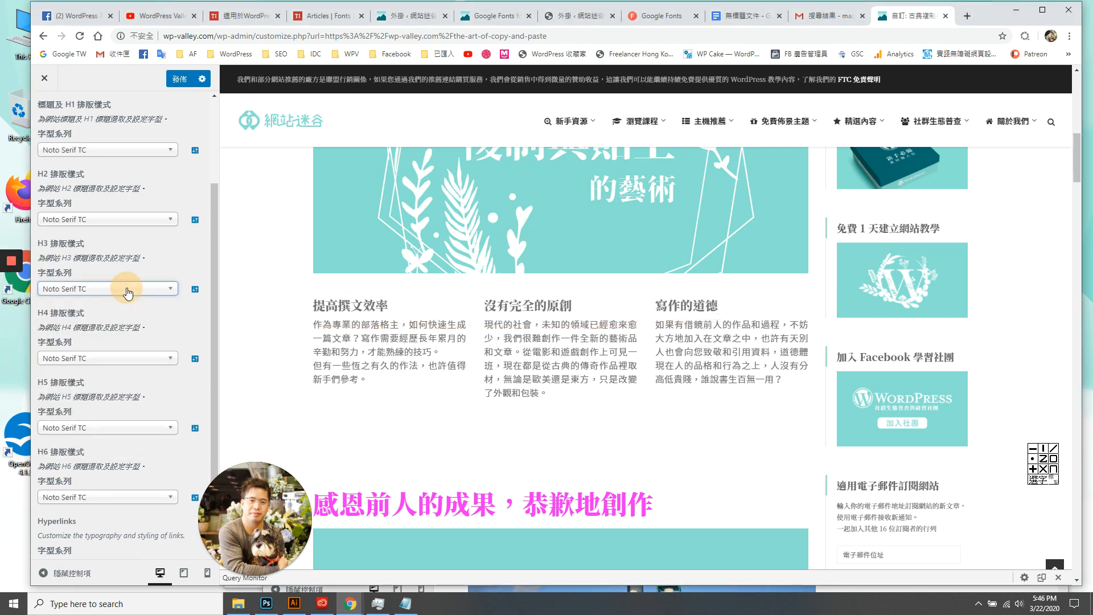
left_click(194, 290)
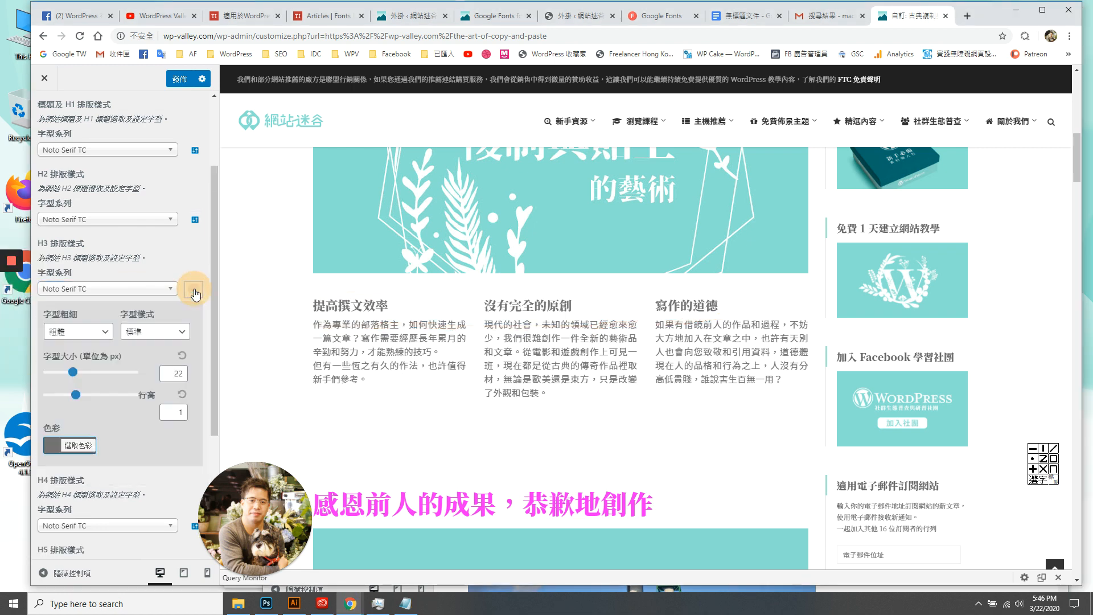
left_click(80, 446)
scroll(145, 497, "down", 1)
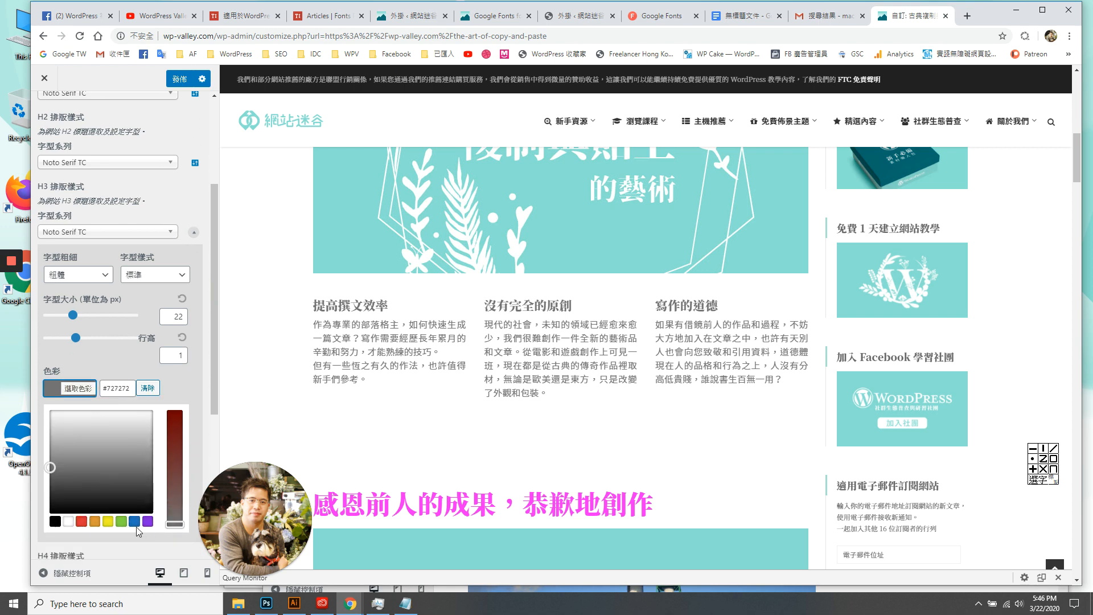
left_click(98, 521)
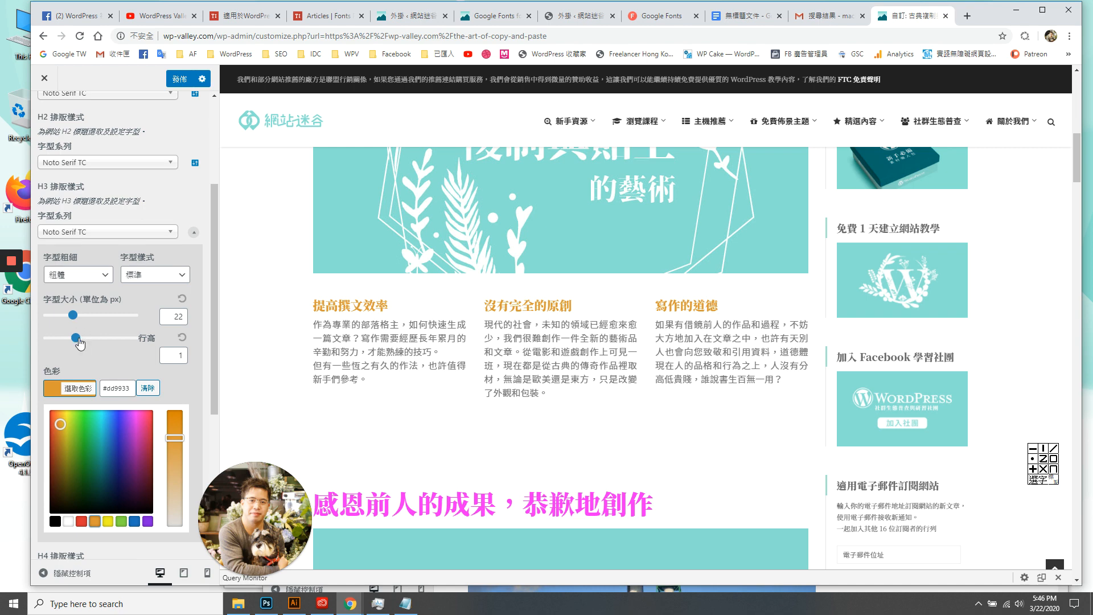
Set the H3 typography's line height to 1.8 and font size to 23 px.
left_click_drag(78, 339, 74, 316)
left_click(82, 316)
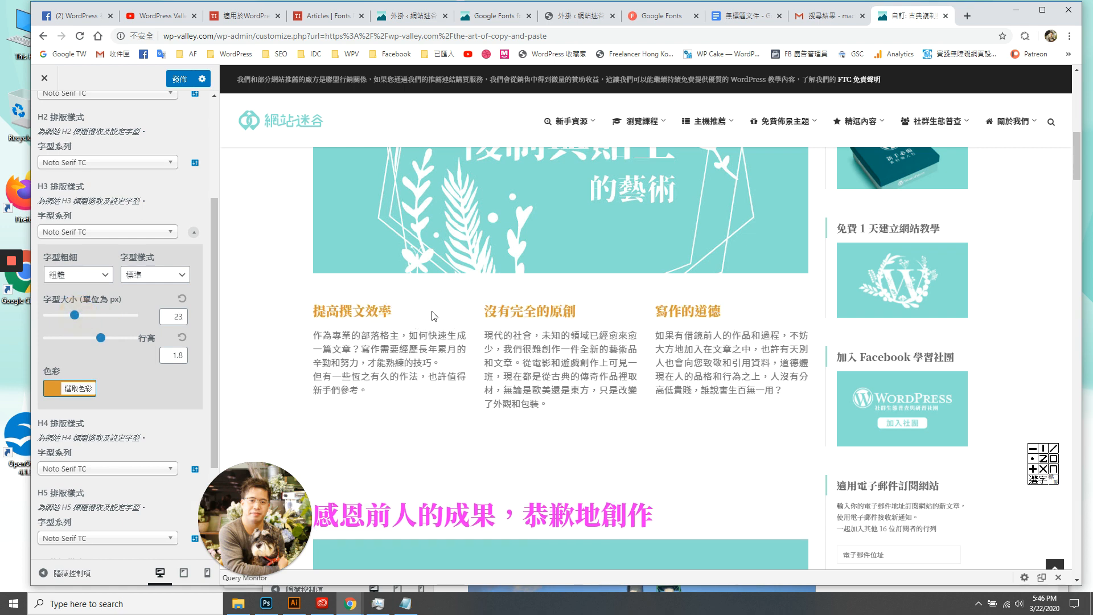
Expand the content typography (內容排版樣式) options and set the line height (行高) to 1.7.
scroll(81, 200, "up", 3)
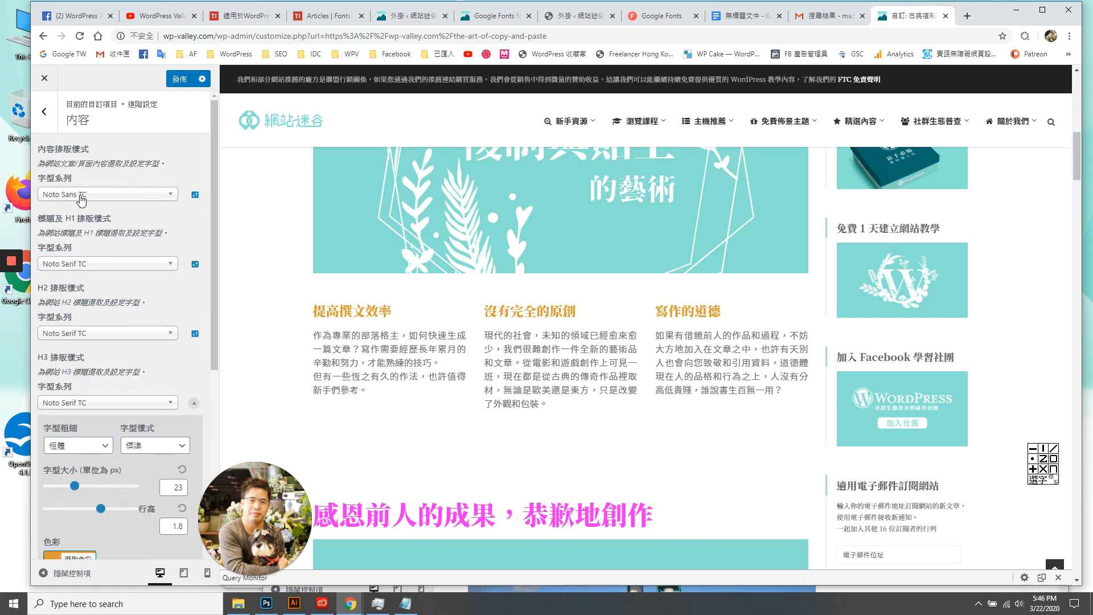
left_click(194, 195)
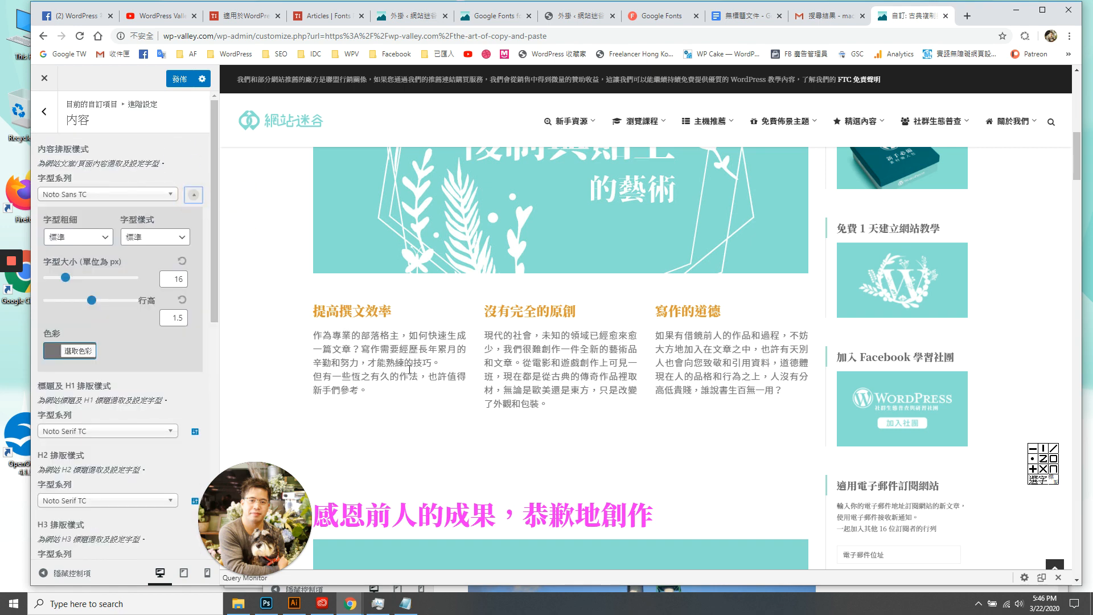
left_click_drag(105, 302, 99, 299)
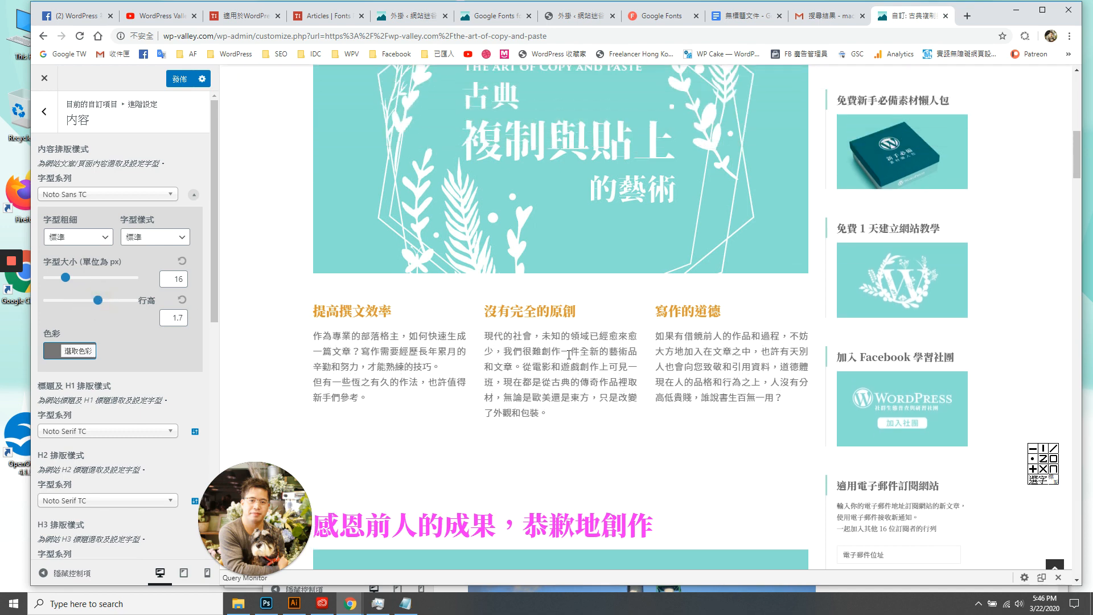
Set the content typography's color to red #dd3333, its font size to 20 px and its line height to 1.4.
left_click(91, 357)
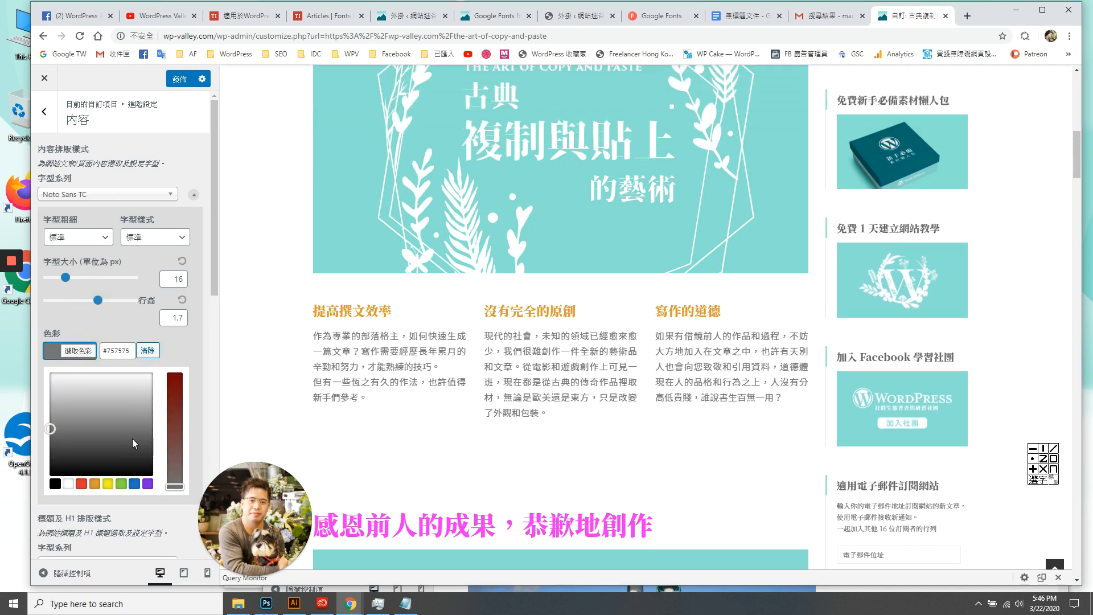
left_click(83, 485)
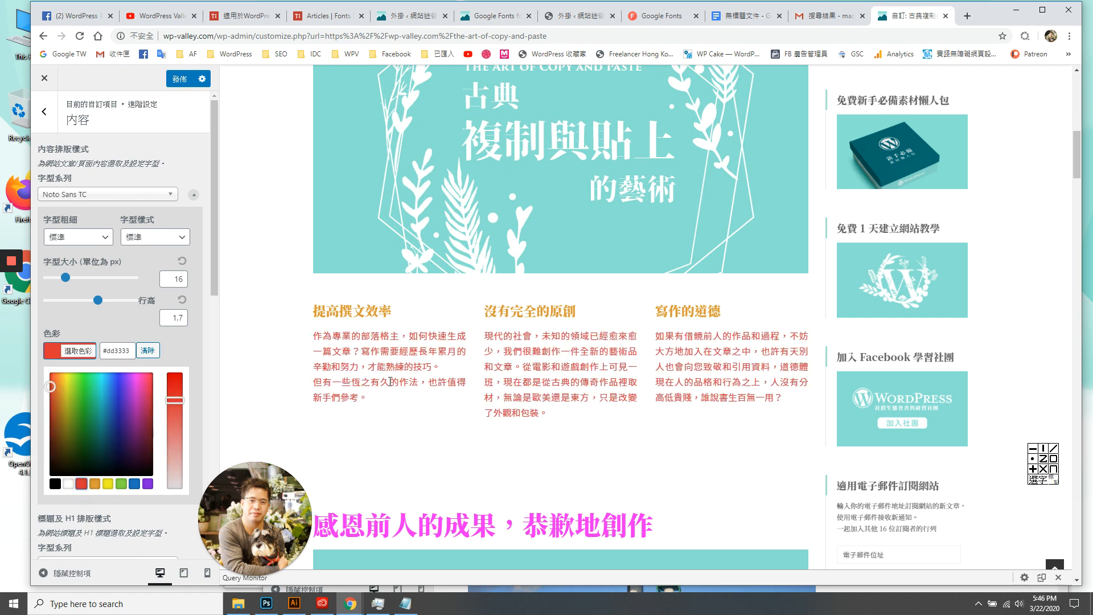
left_click(80, 275)
left_click_drag(66, 278, 88, 302)
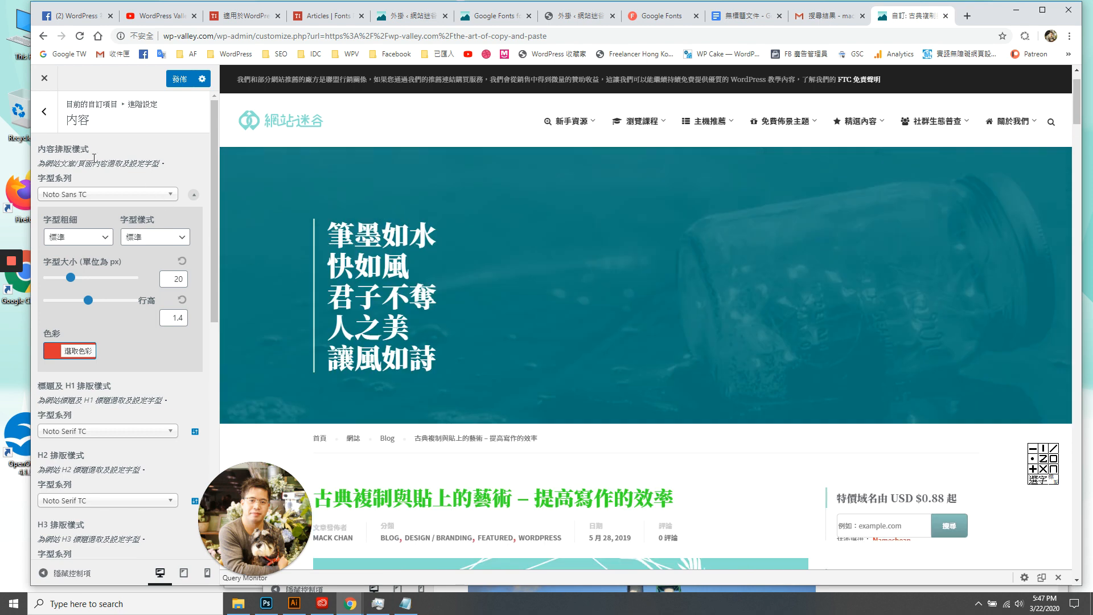
Review the other advanced settings (進階設定) sections, including the footer (頁尾) typography options.
left_click(43, 111)
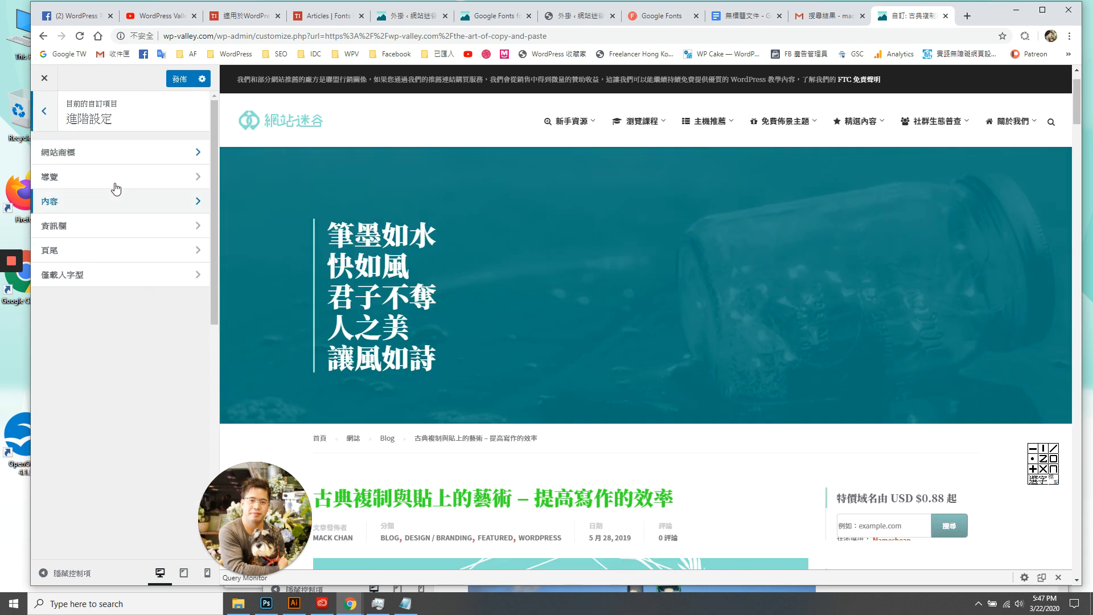
left_click(85, 154)
left_click(47, 114)
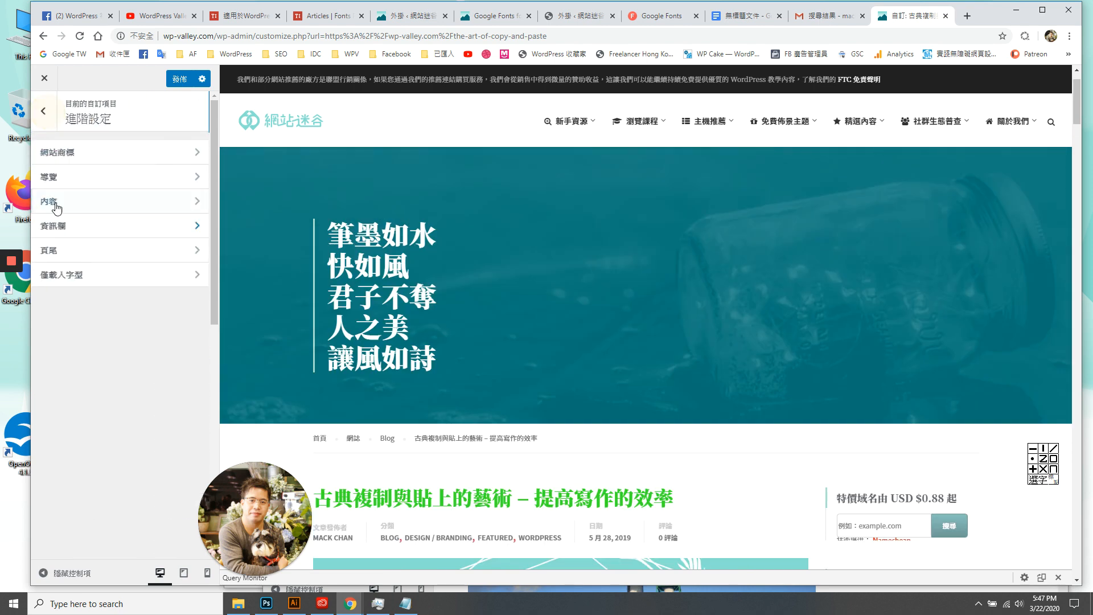
left_click(114, 257)
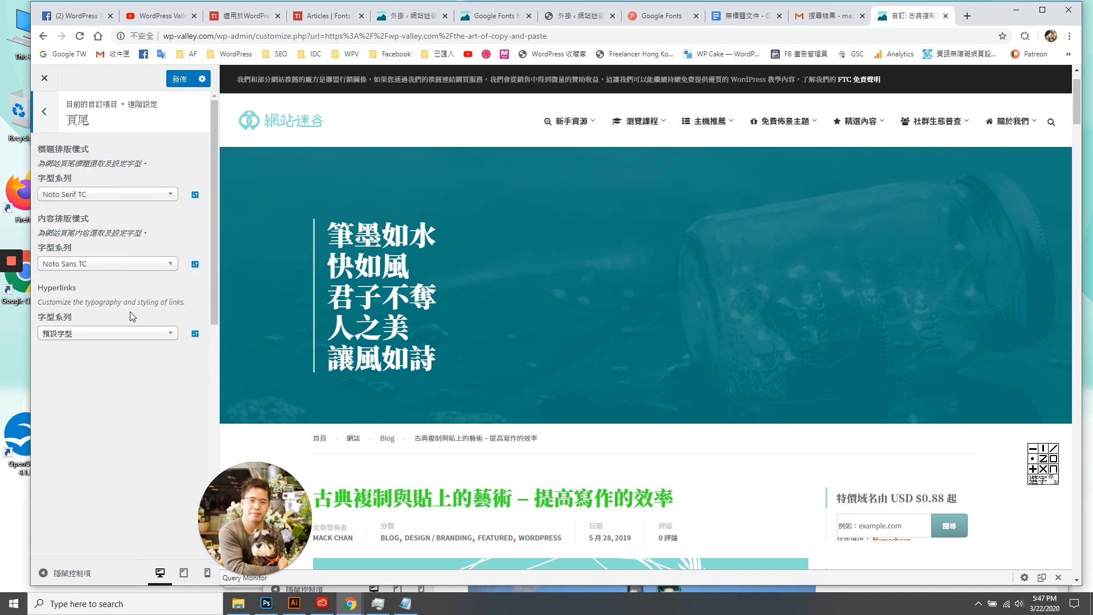
left_click(45, 114)
Examine the fonts selectable in the load-only fonts (僅載入字型) section, without choosing one.
left_click(90, 278)
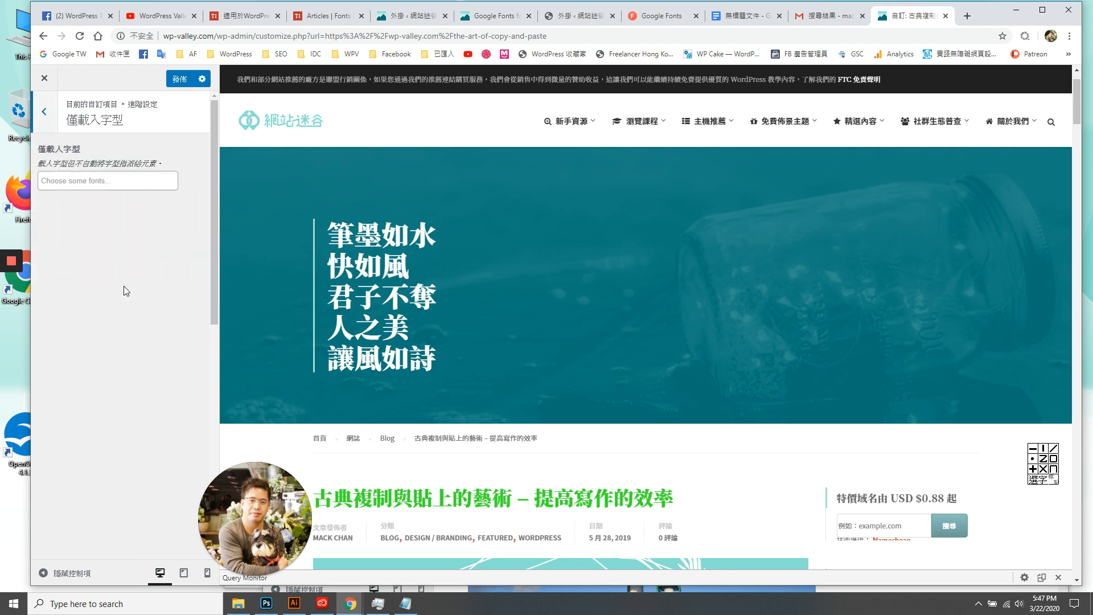
left_click(73, 182)
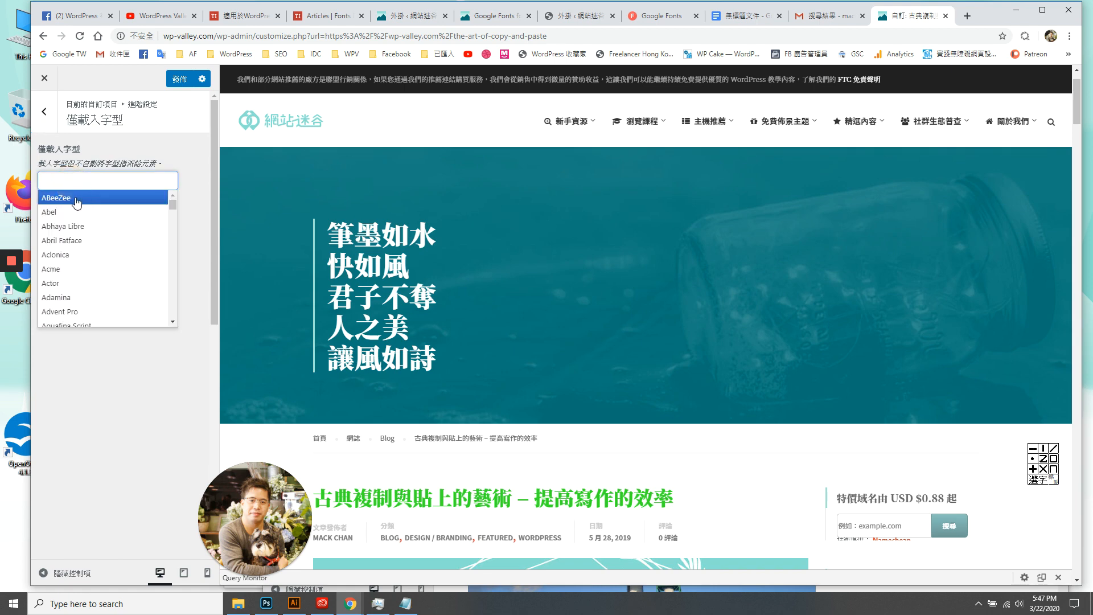
left_click(44, 161)
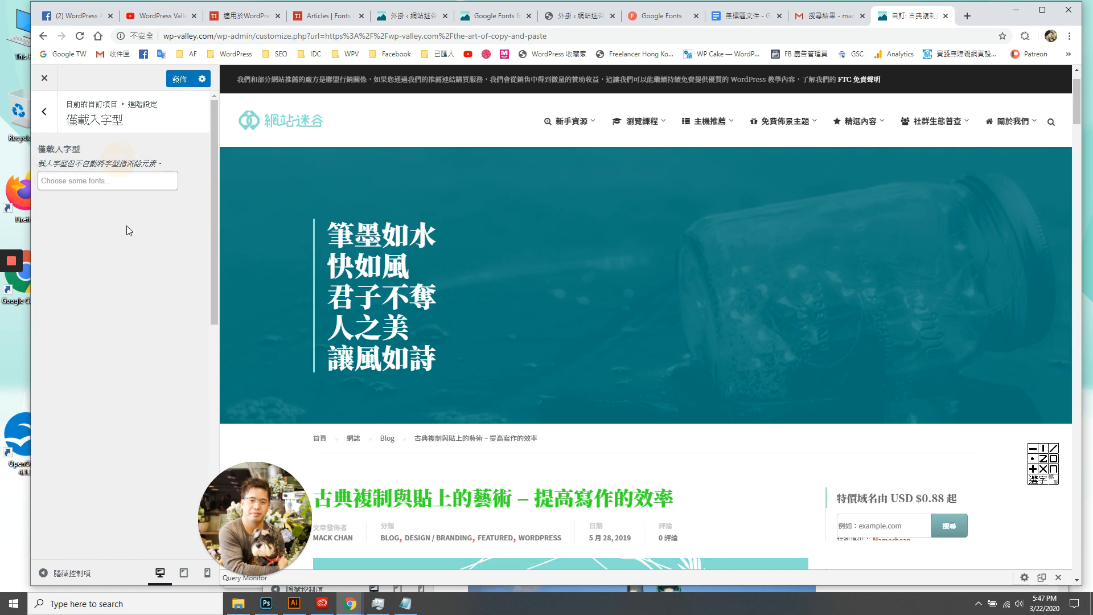
Revisit the content (內容) typography section and examine the styled headings and body text in the article preview.
left_click(44, 112)
left_click(97, 210)
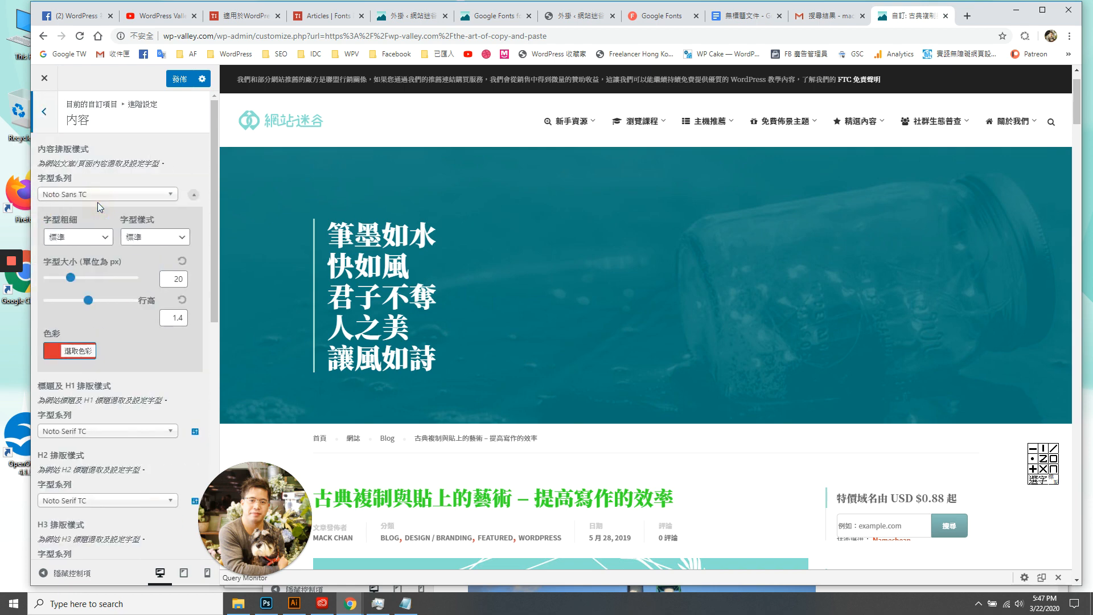
left_click(55, 131)
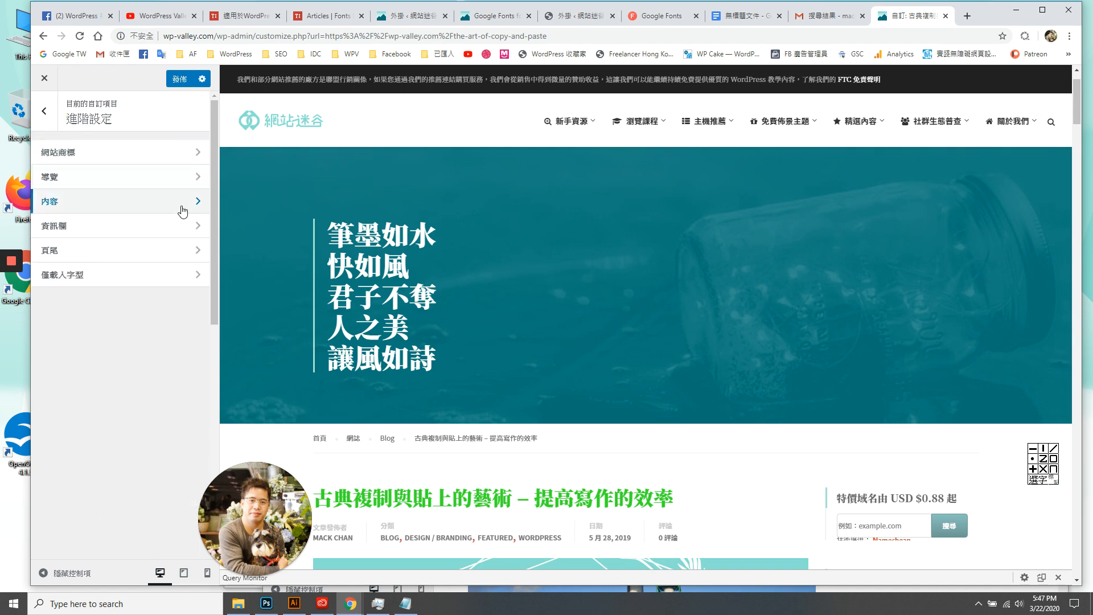
scroll(577, 443, "down", 7)
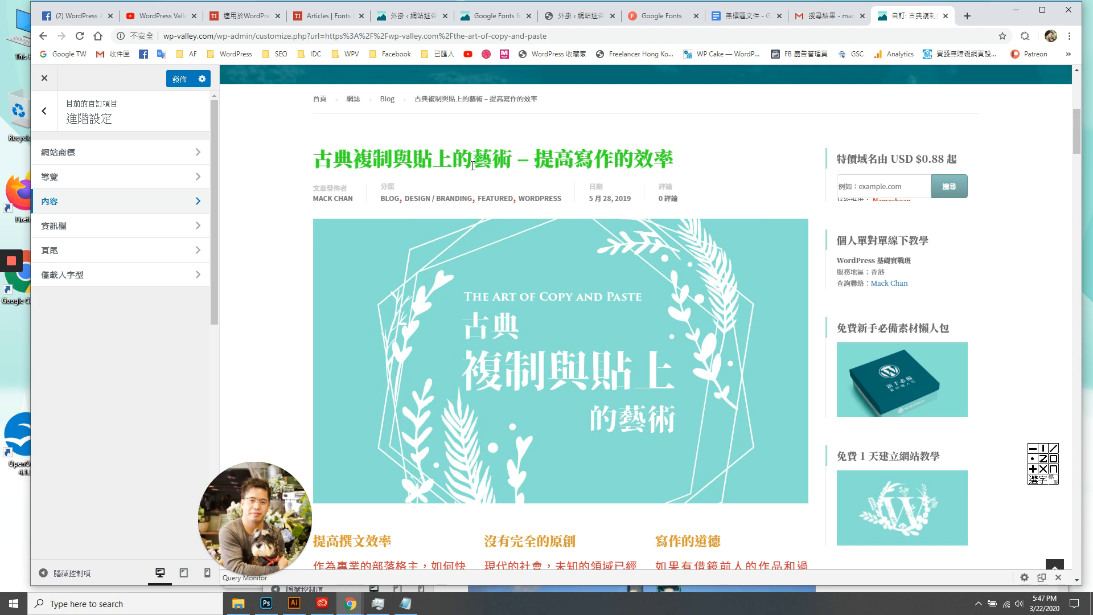
scroll(613, 199, "down", 6)
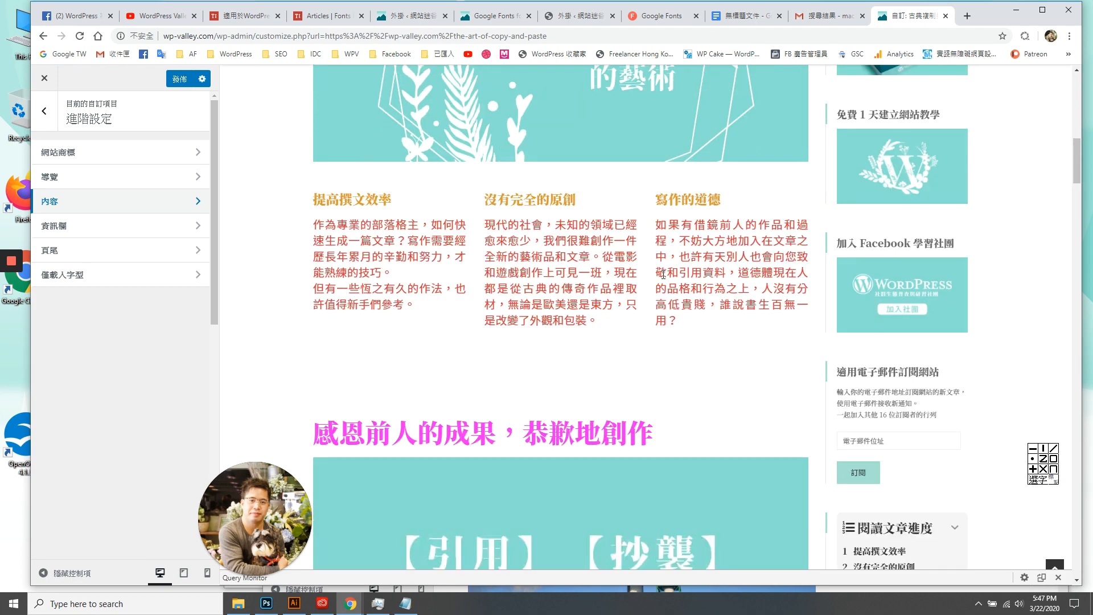
scroll(644, 294, "down", 7)
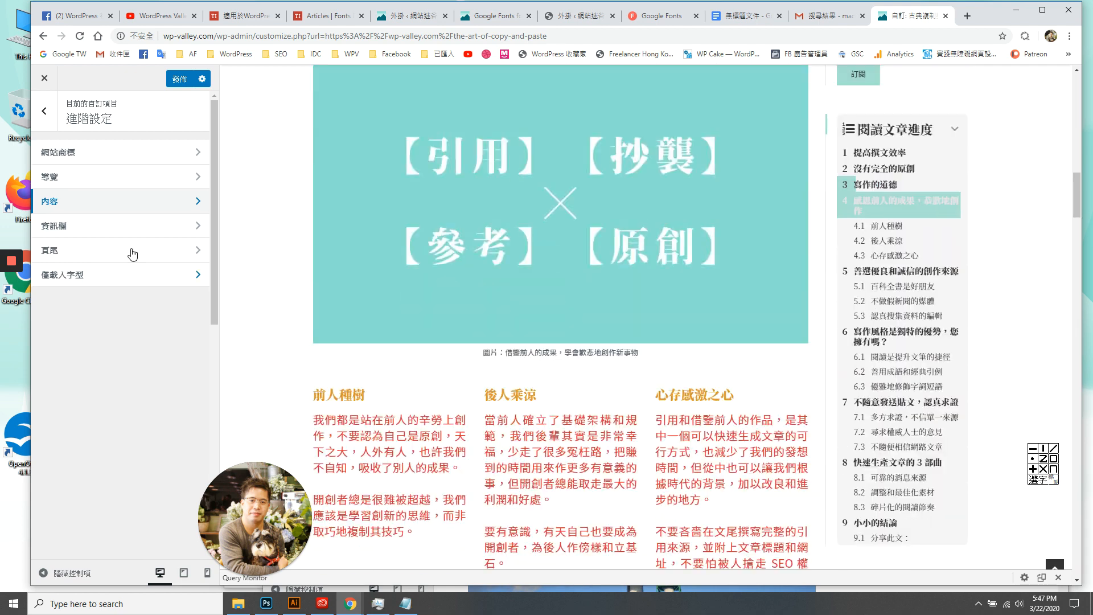
Look over the Google Fonts basic settings (基本設定) and custom elements (自訂元素) sections.
left_click(47, 119)
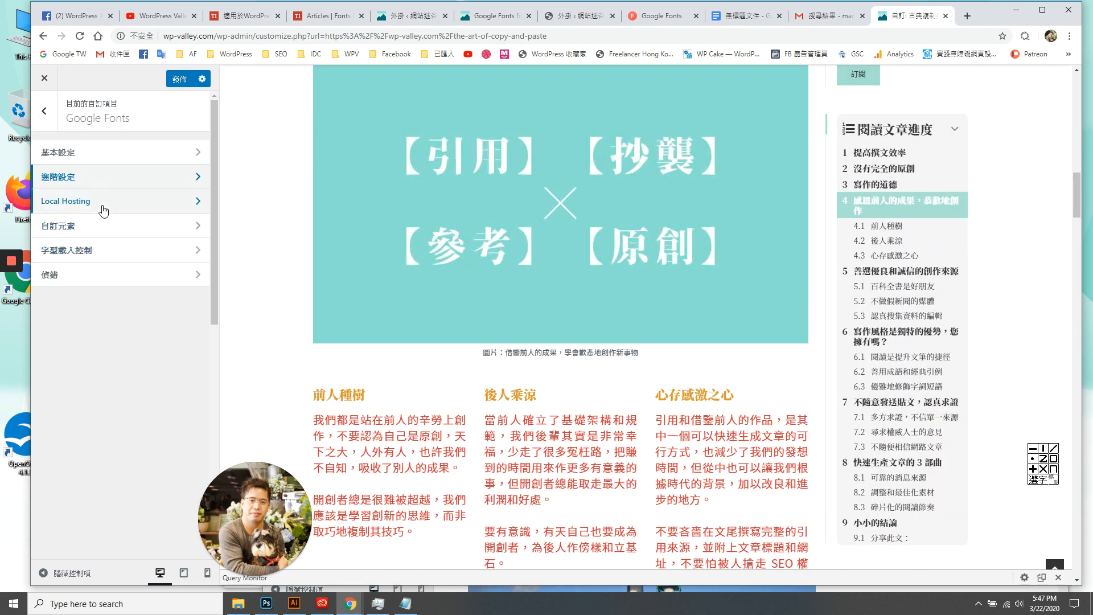
left_click(87, 163)
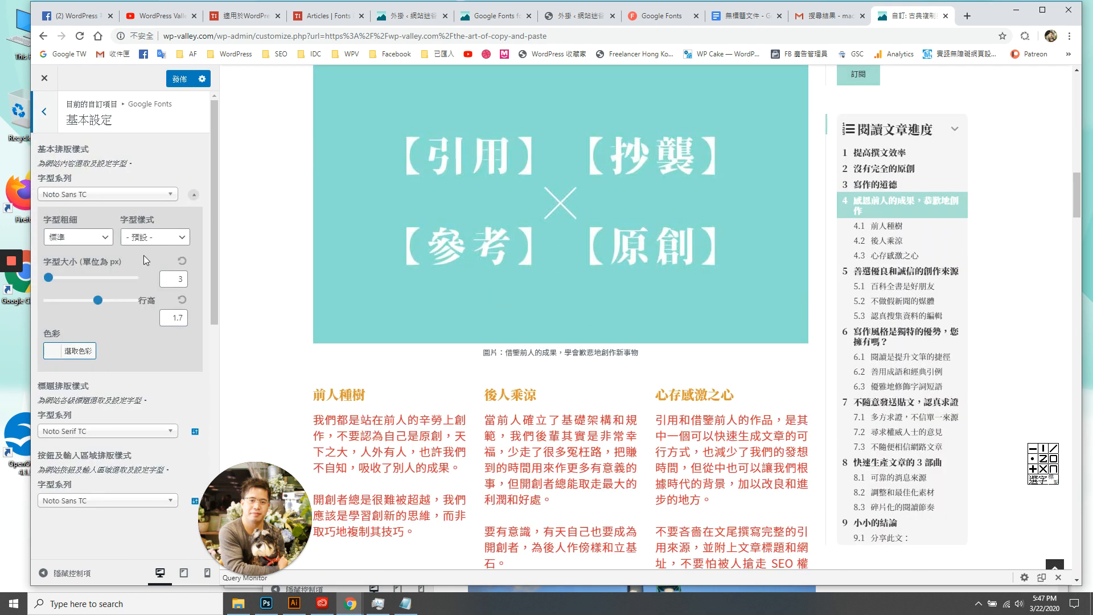
left_click(47, 131)
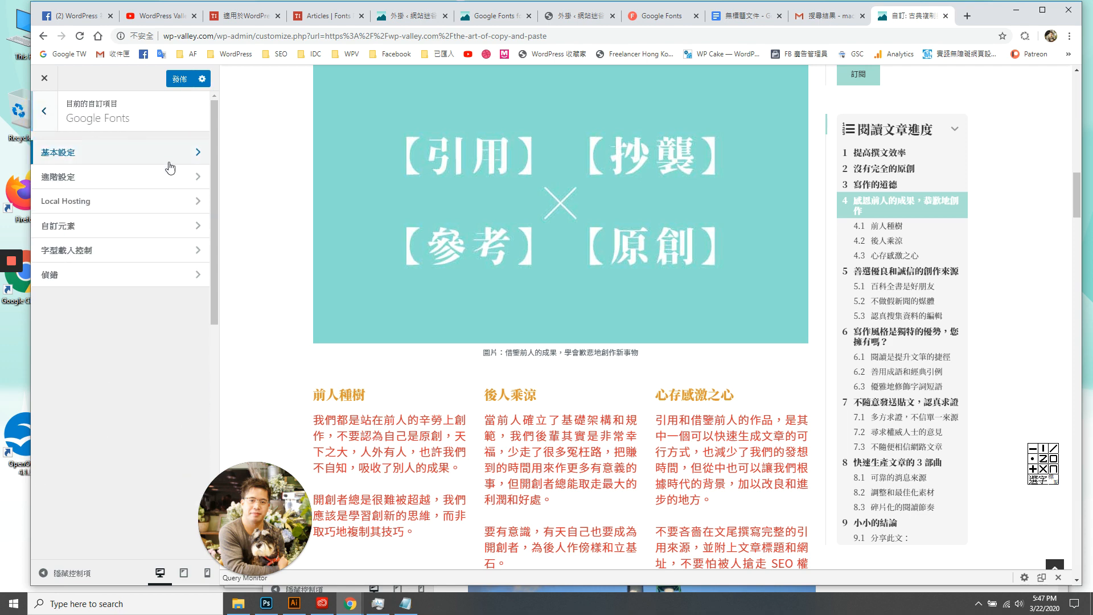
left_click(117, 224)
left_click(43, 111)
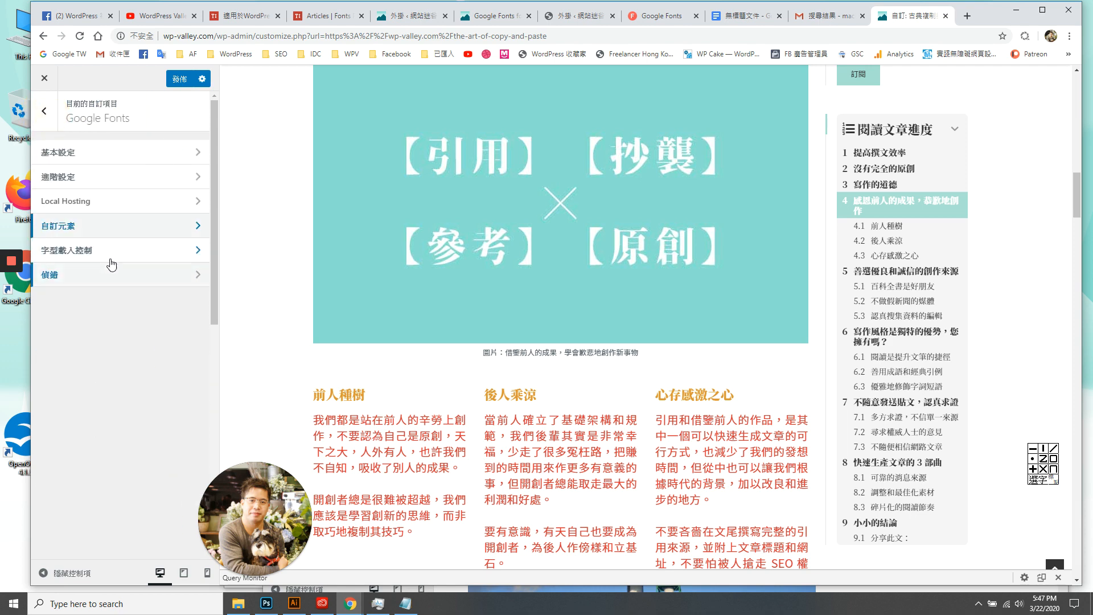
Examine the Noto Serif TC and Noto Sans TC weights in the font loading control (字型載入控制) section.
left_click(114, 253)
scroll(63, 285, "down", 1)
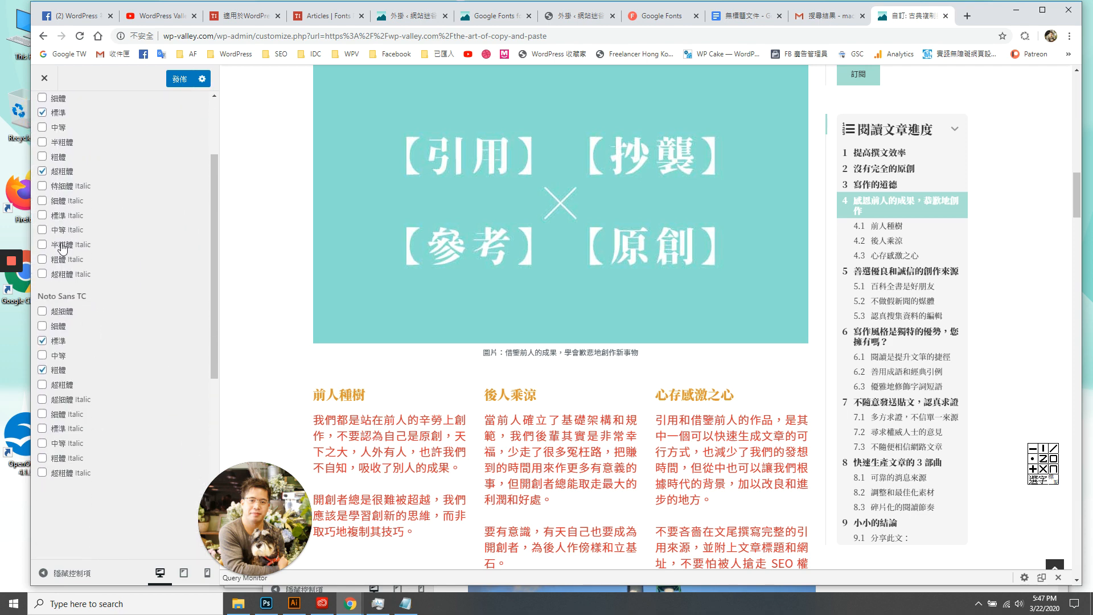
scroll(62, 196, "up", 1)
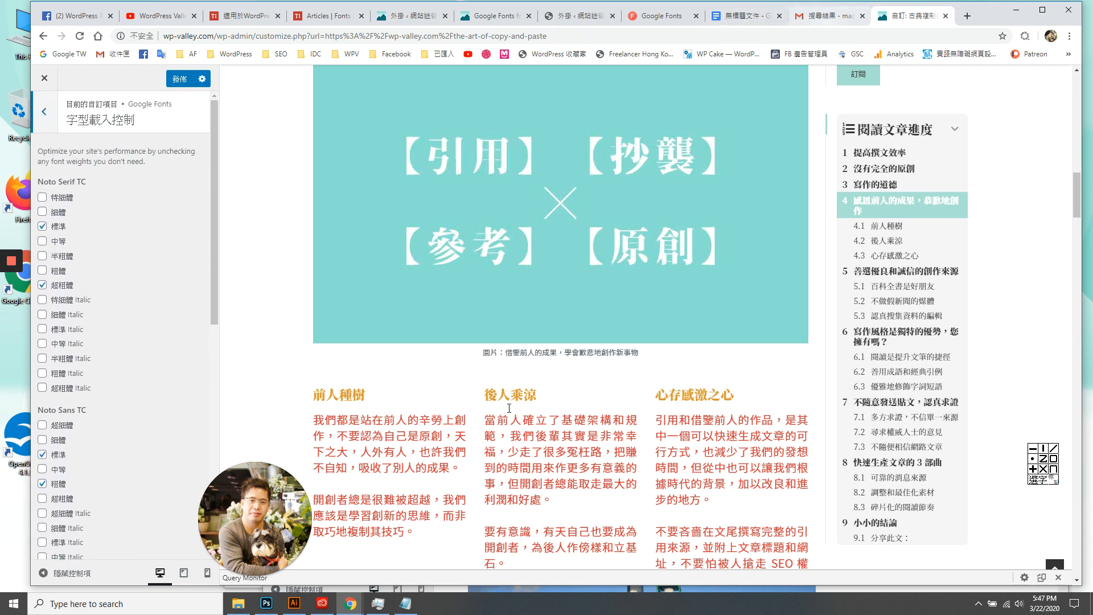
Switch to the wp-green.com browser window and open the font loading control (字型載入控制) in its Customizer's Google Fonts settings.
mouse_move(353, 605)
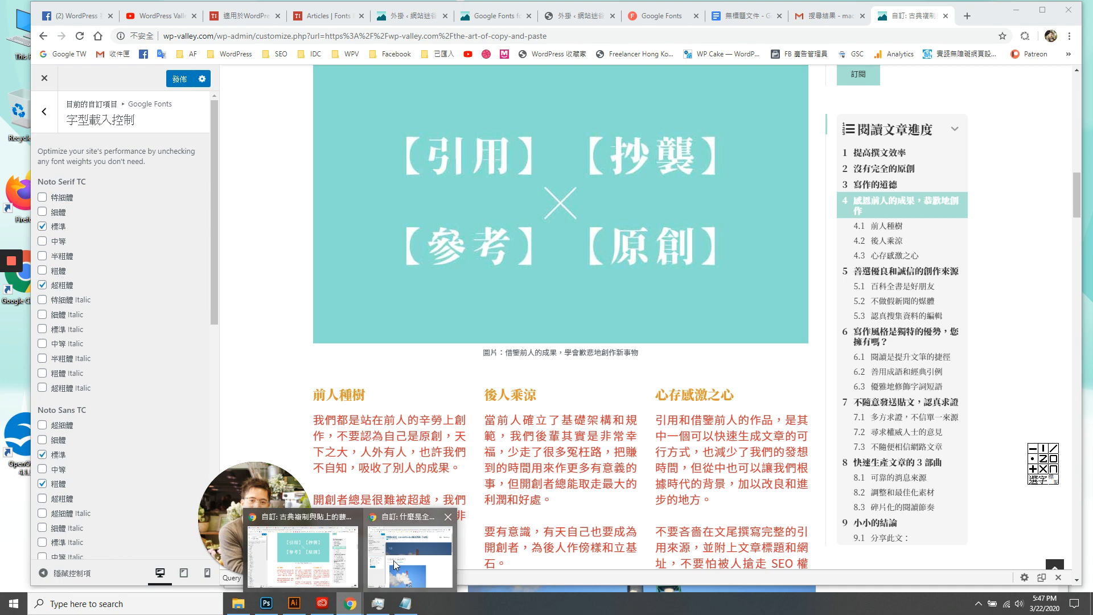
left_click(410, 550)
left_click(277, 95)
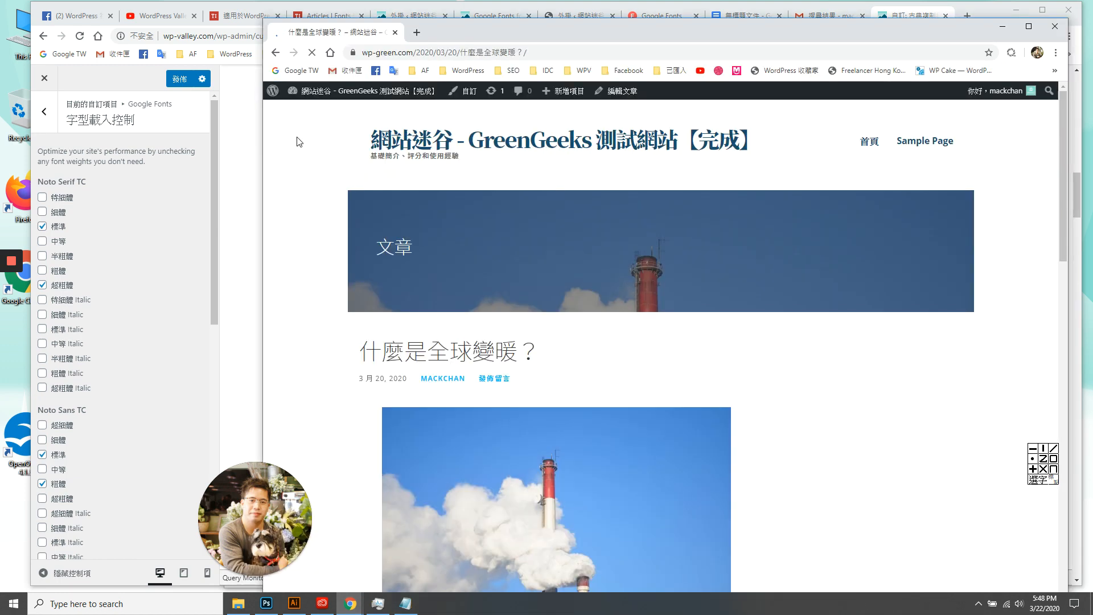
left_click(468, 91)
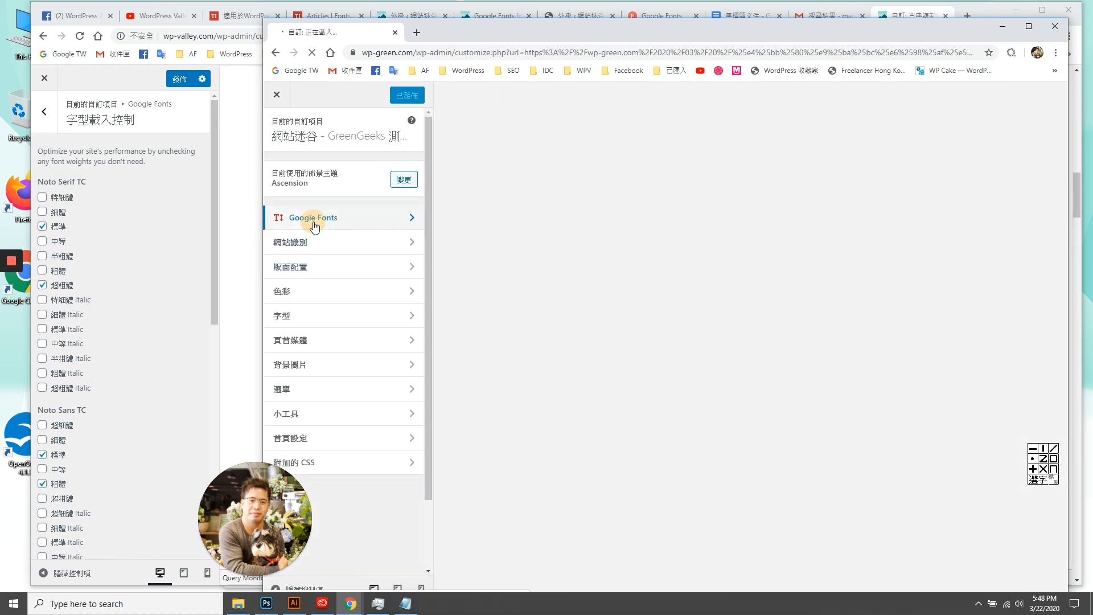
left_click(313, 218)
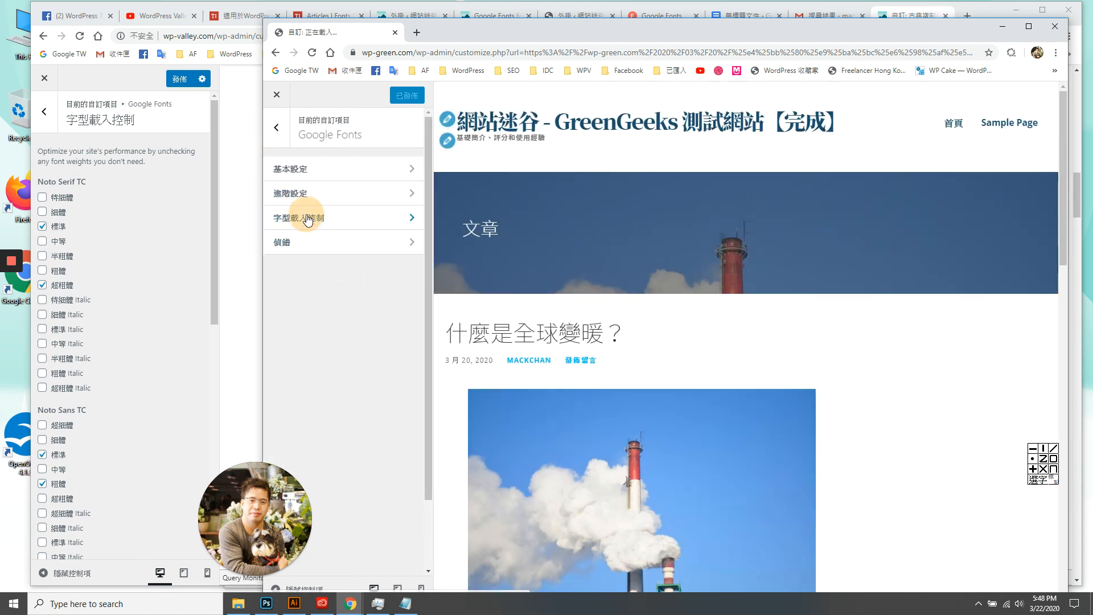
left_click(345, 218)
Examine the test site's Noto Serif TC and Noto Sans TC loading options and the text of its article preview.
left_click(275, 234)
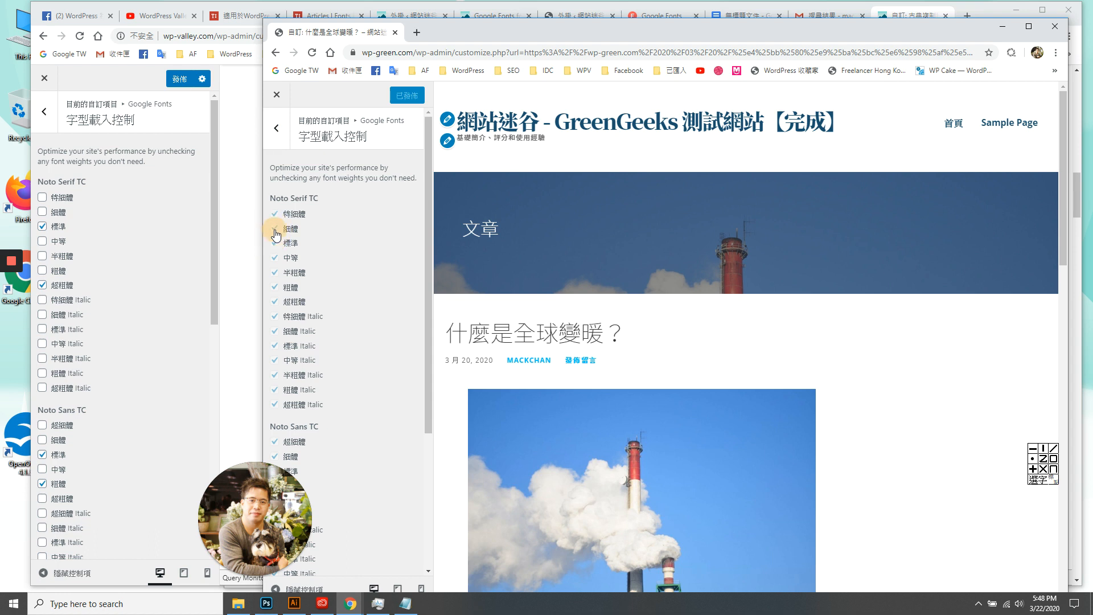
left_click(278, 268)
scroll(301, 341, "down", 2)
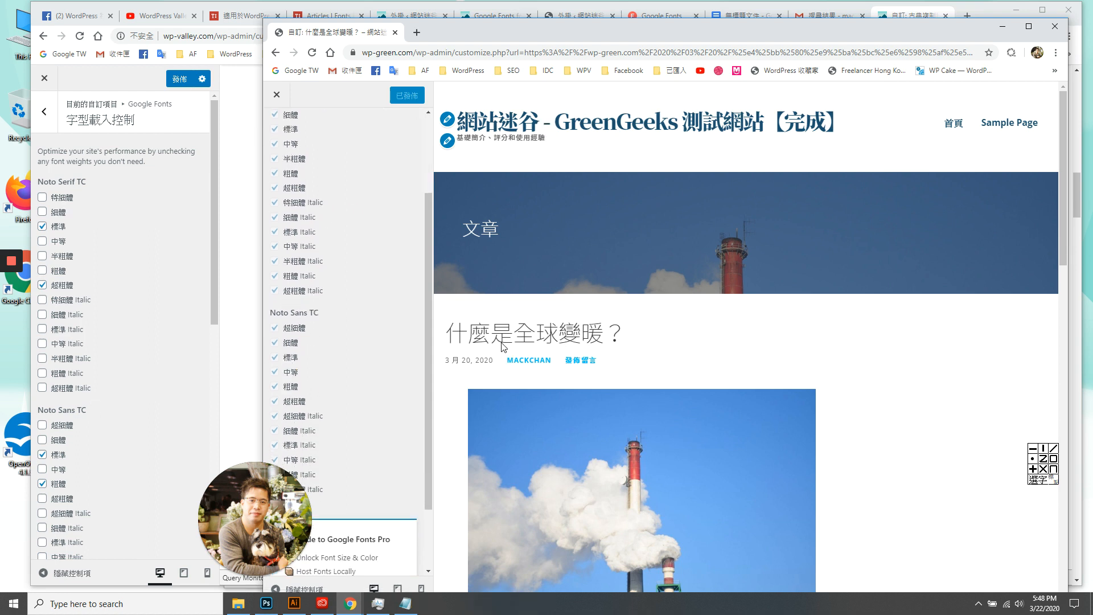
scroll(553, 365, "down", 5)
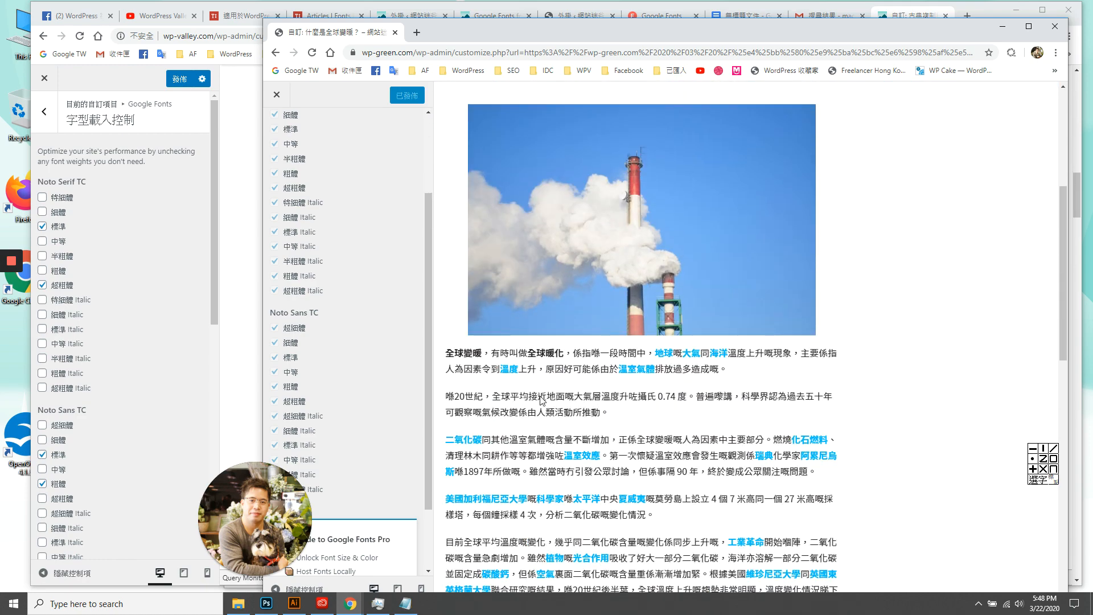
scroll(515, 176, "up", 2)
scroll(559, 387, "down", 15)
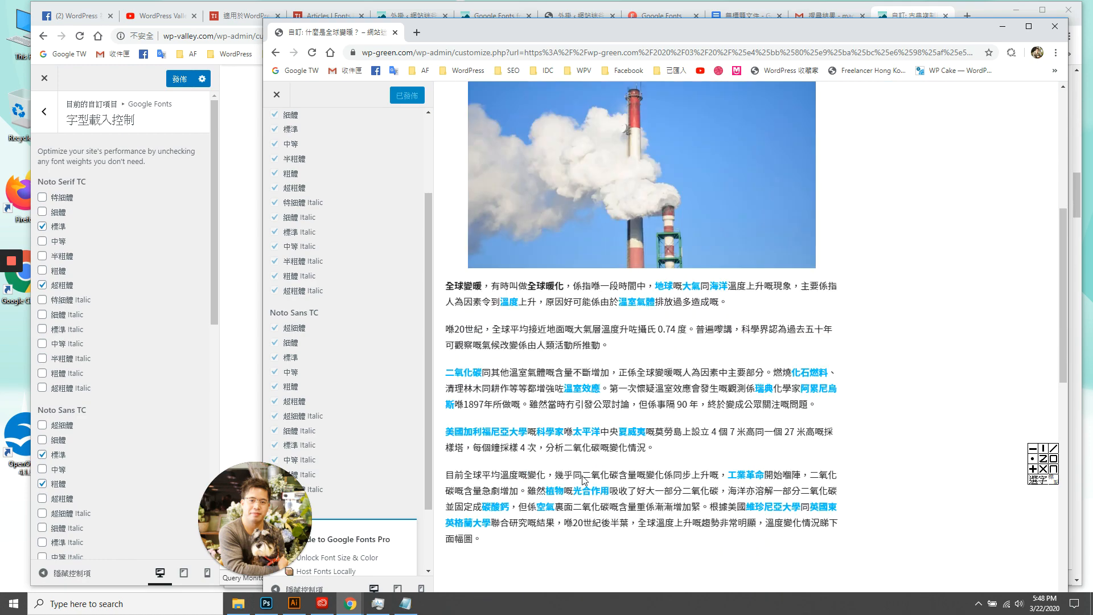
scroll(492, 355, "up", 15)
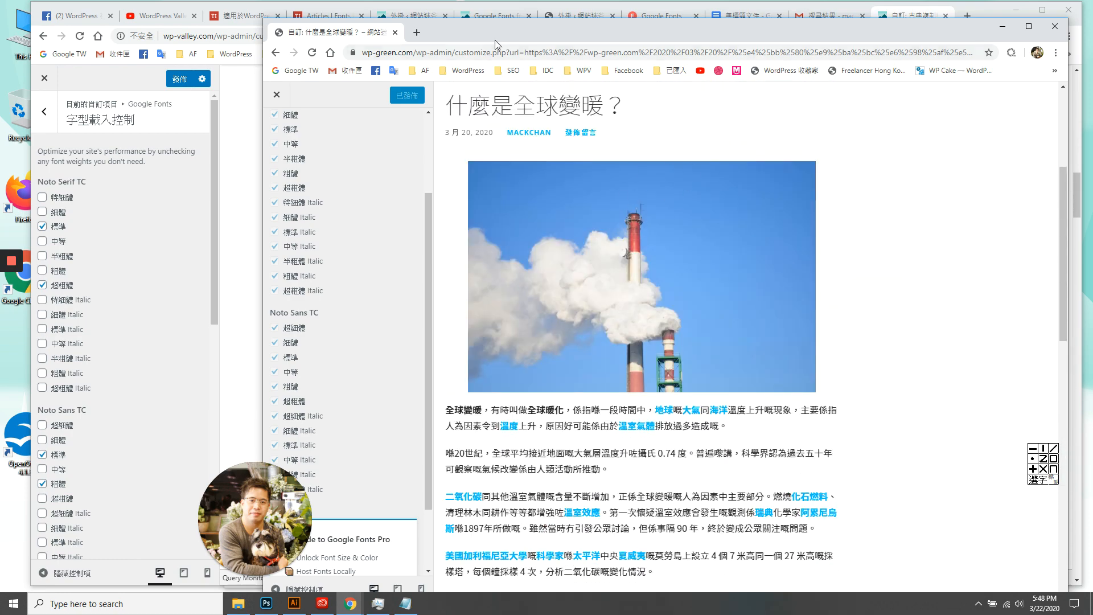
Merge the test site's Customizer tab into the main browser window and bring up its installed plugins page.
left_click_drag(497, 37, 965, 22)
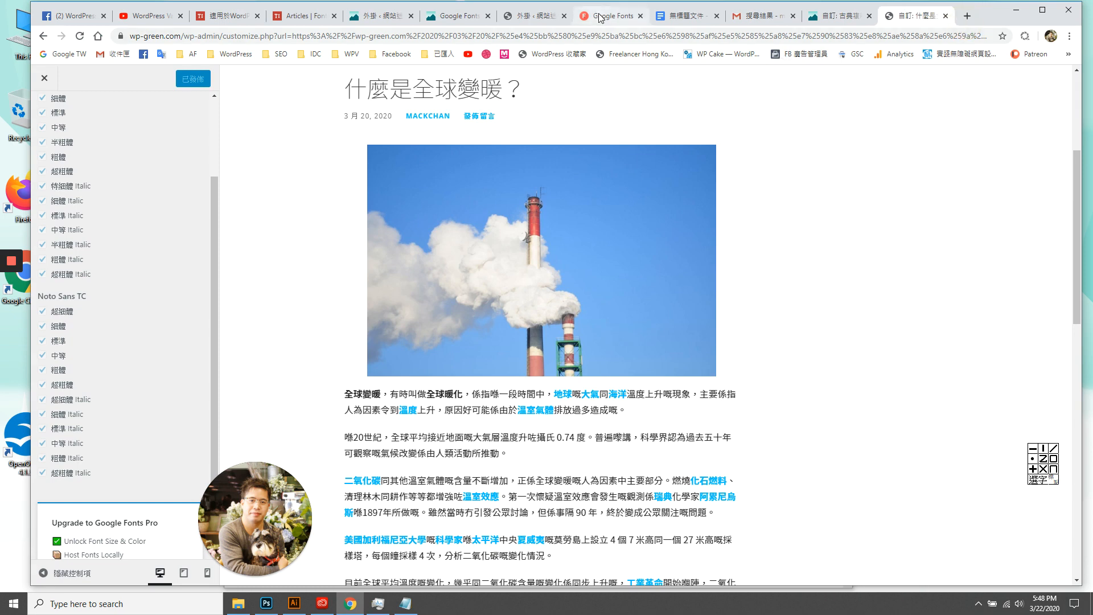
left_click(612, 15)
left_click(535, 16)
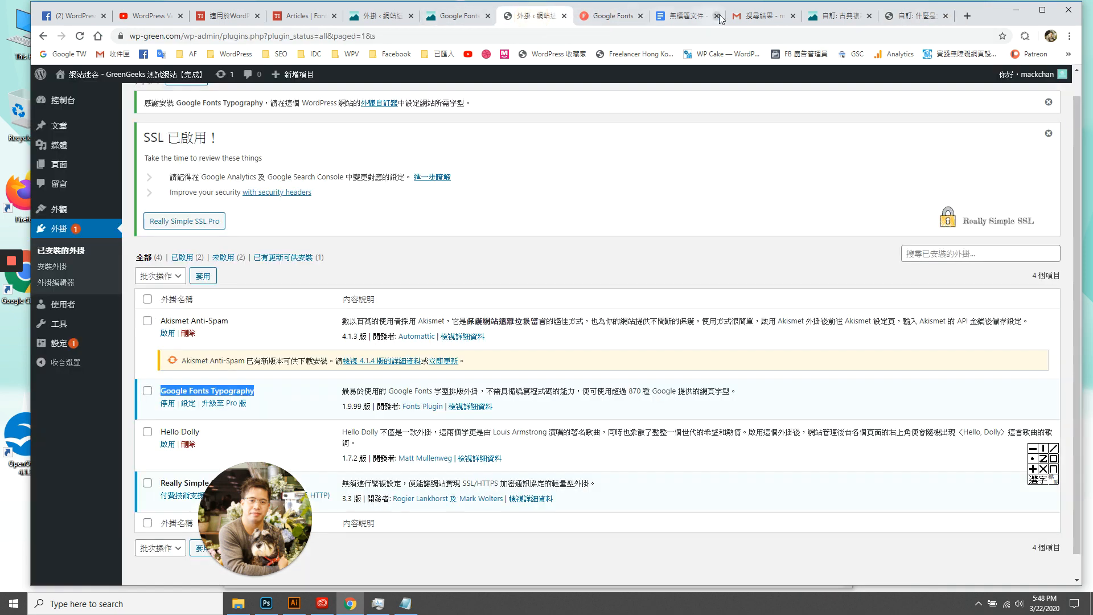
Go through the open reference pages, from the installation notes document to the start of the fontsplugin.com home page.
left_click(662, 18)
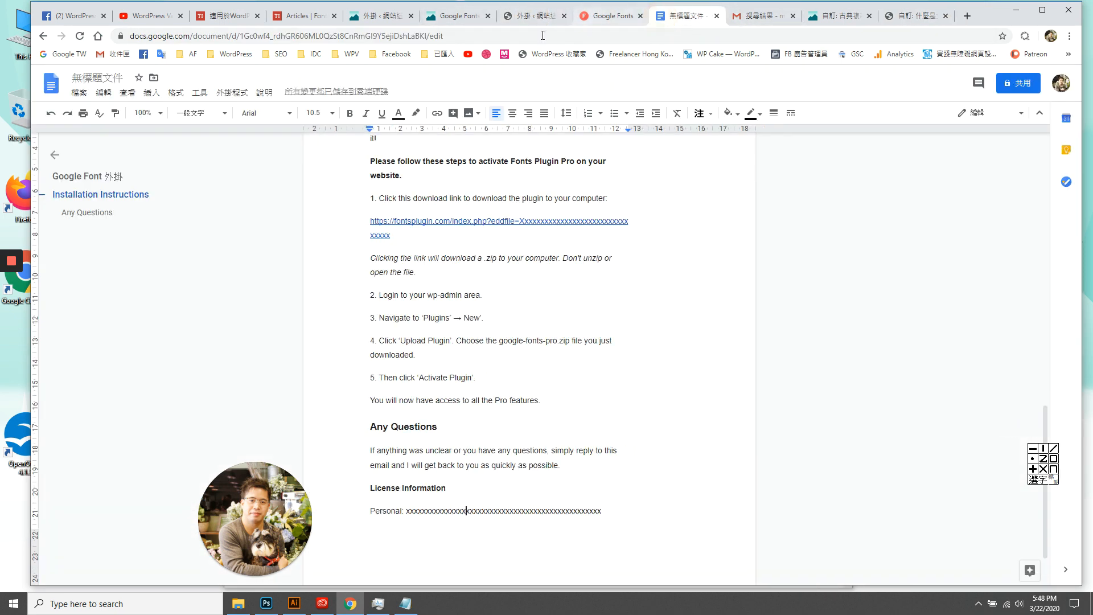
left_click(464, 265)
left_click(455, 15)
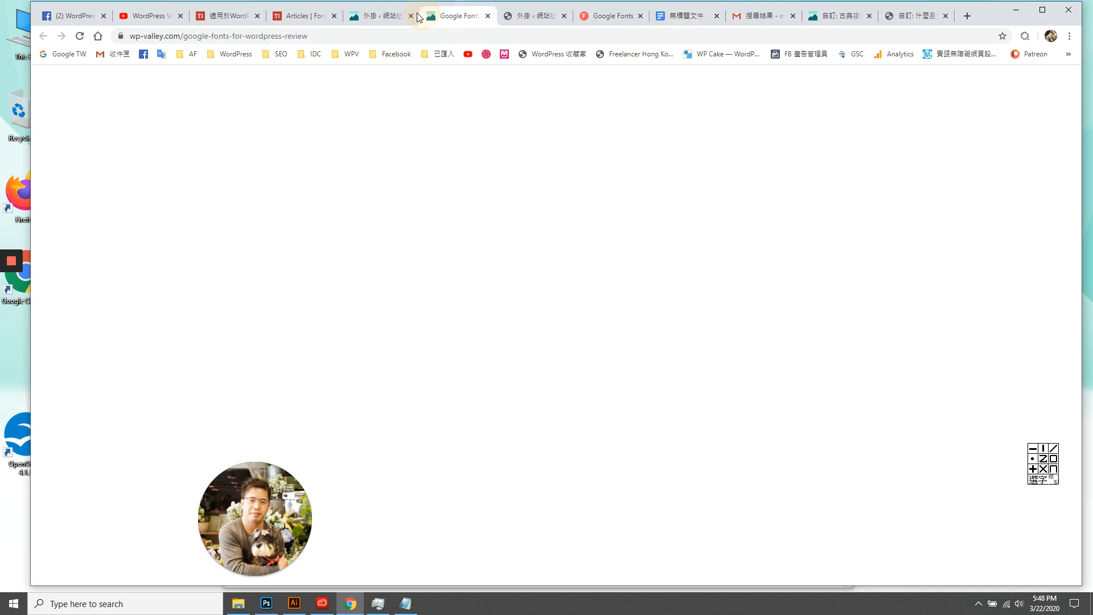
left_click(364, 15)
left_click(302, 15)
left_click(227, 15)
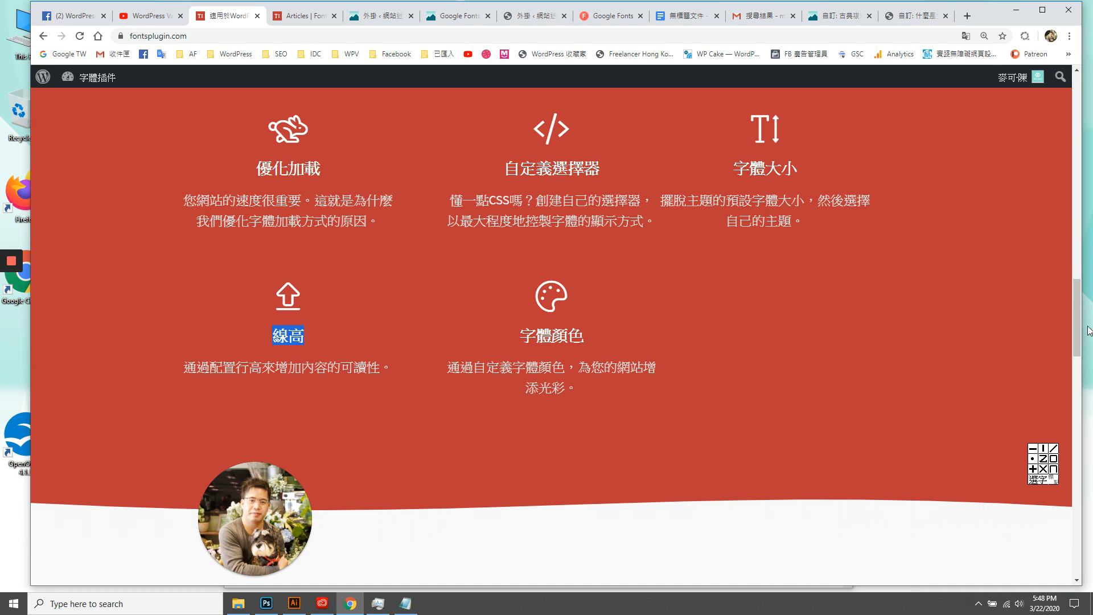
scroll(439, 290, "up", 15)
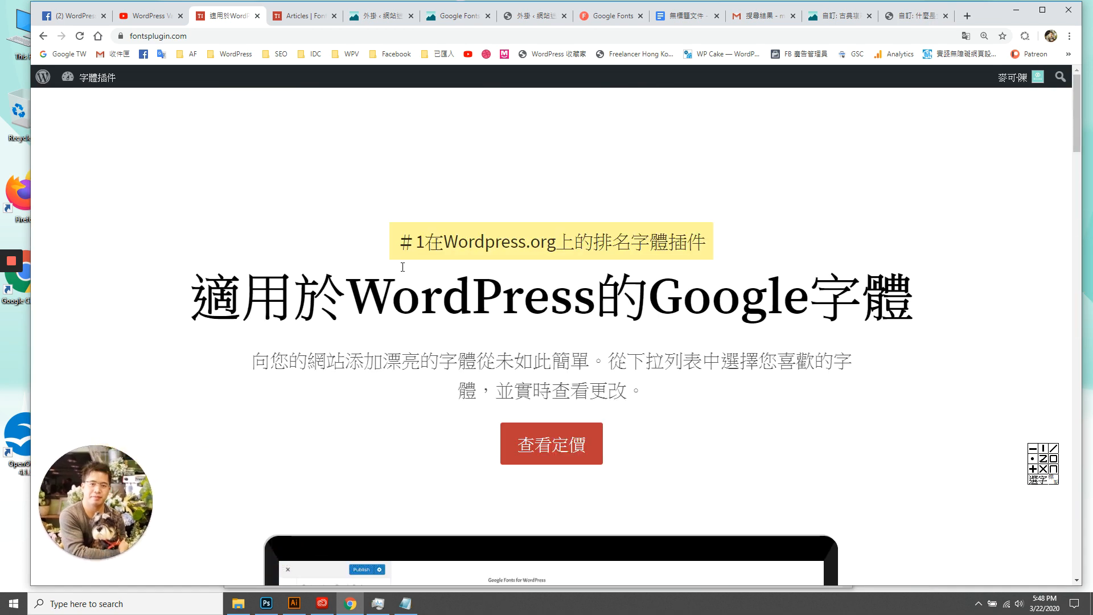
Bring up the WordPress Valley YouTube channel and look over its uploaded videos.
scroll(510, 249, "down", 1)
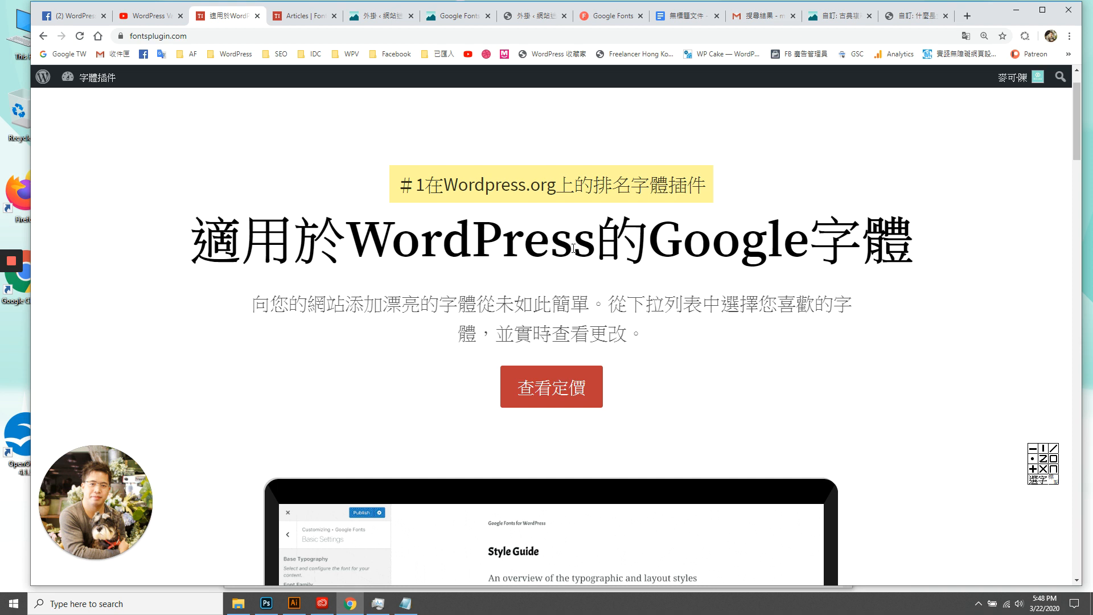
scroll(489, 222, "up", 1)
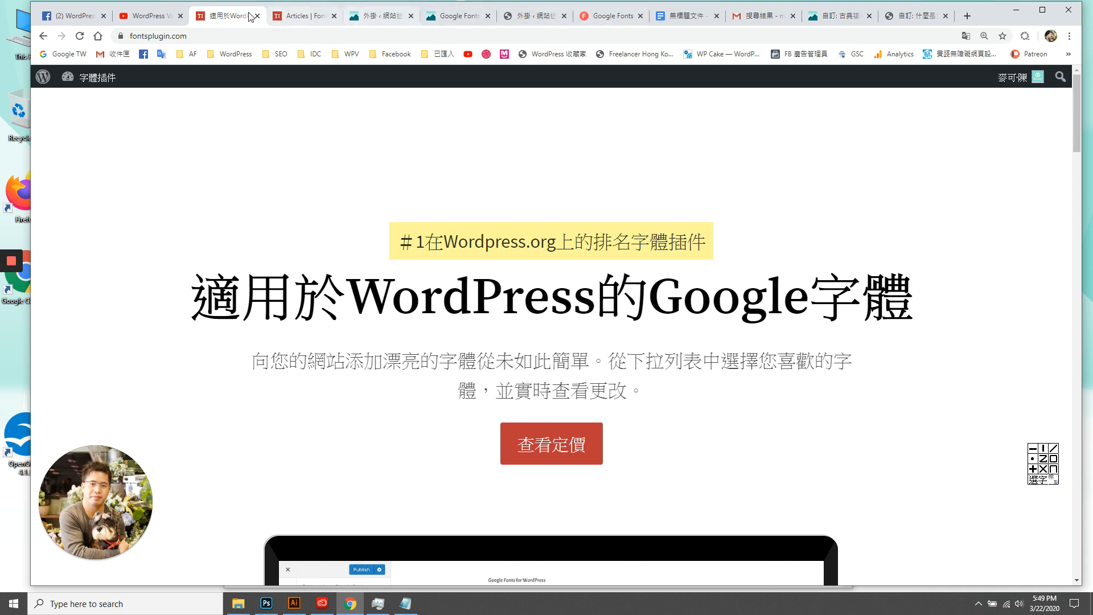
left_click(141, 21)
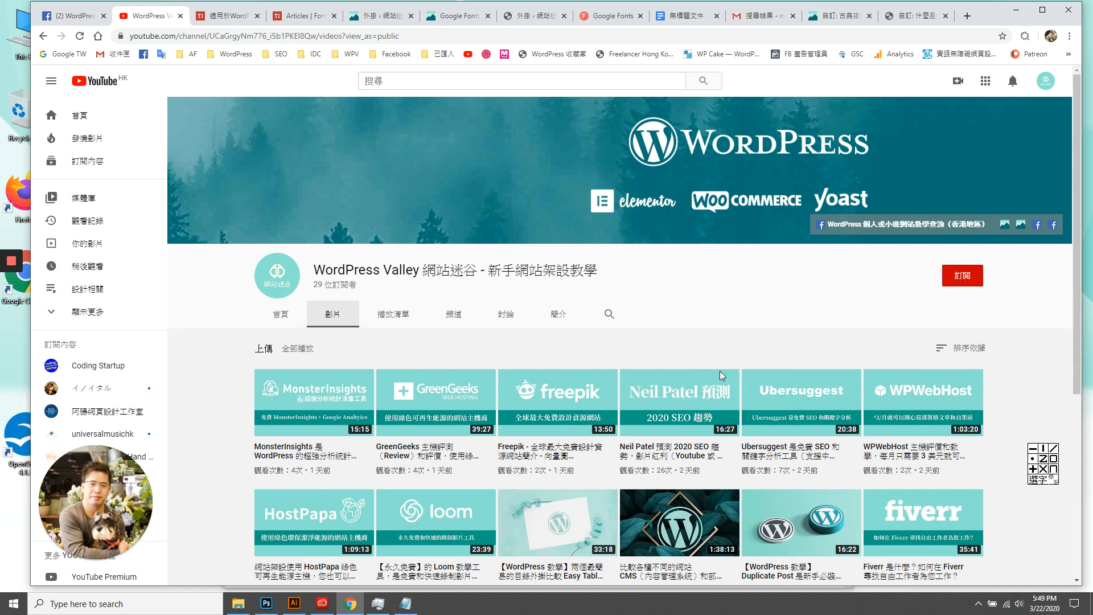
scroll(712, 387, "down", 1)
scroll(803, 376, "up", 1)
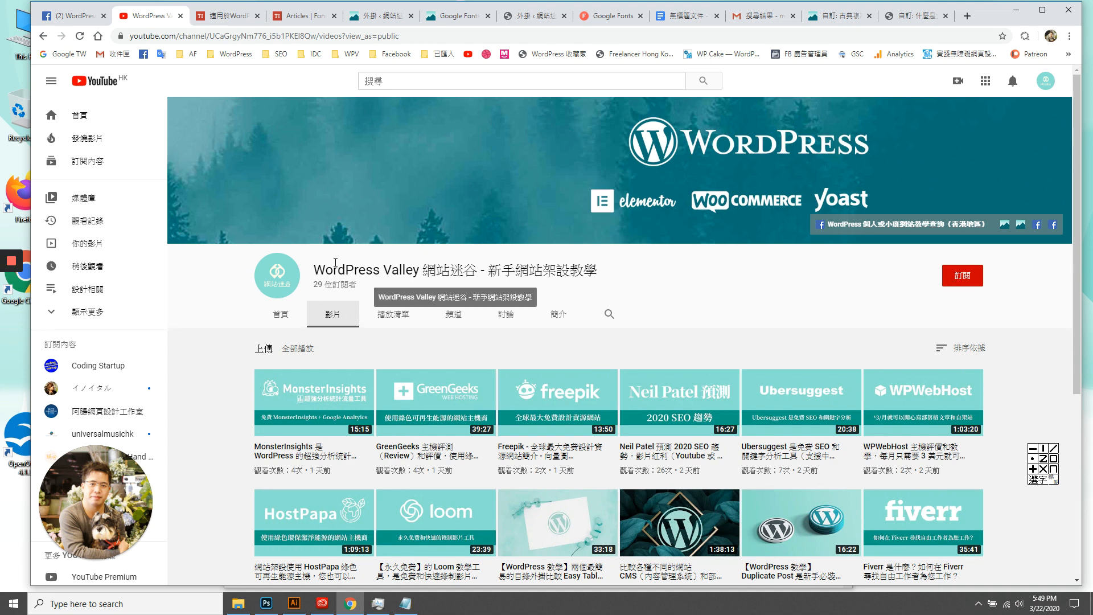
scroll(560, 424, "down", 2)
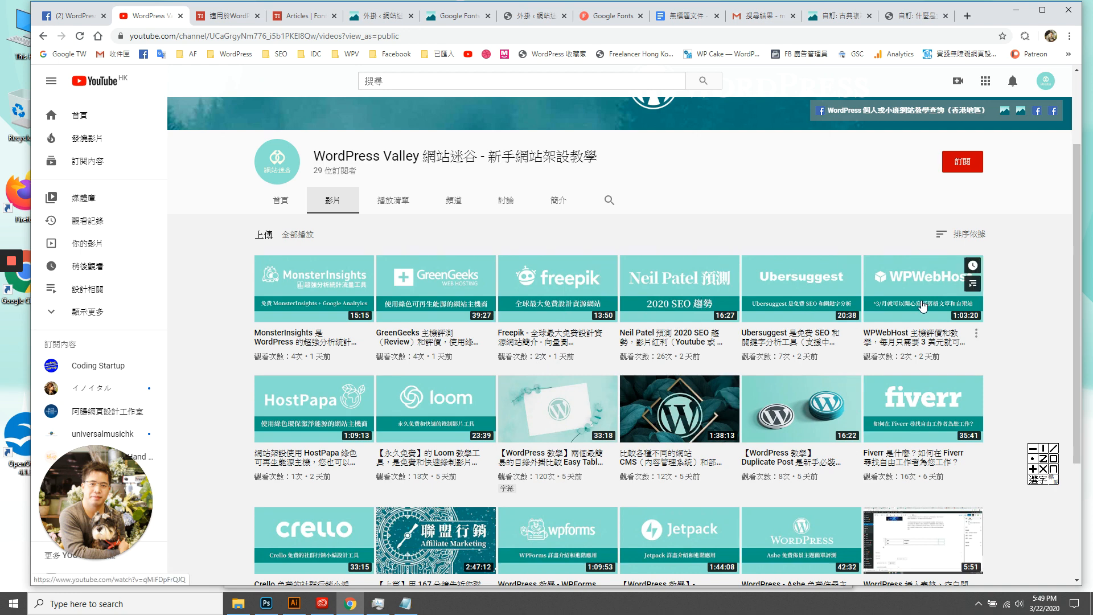
scroll(905, 283, "up", 2)
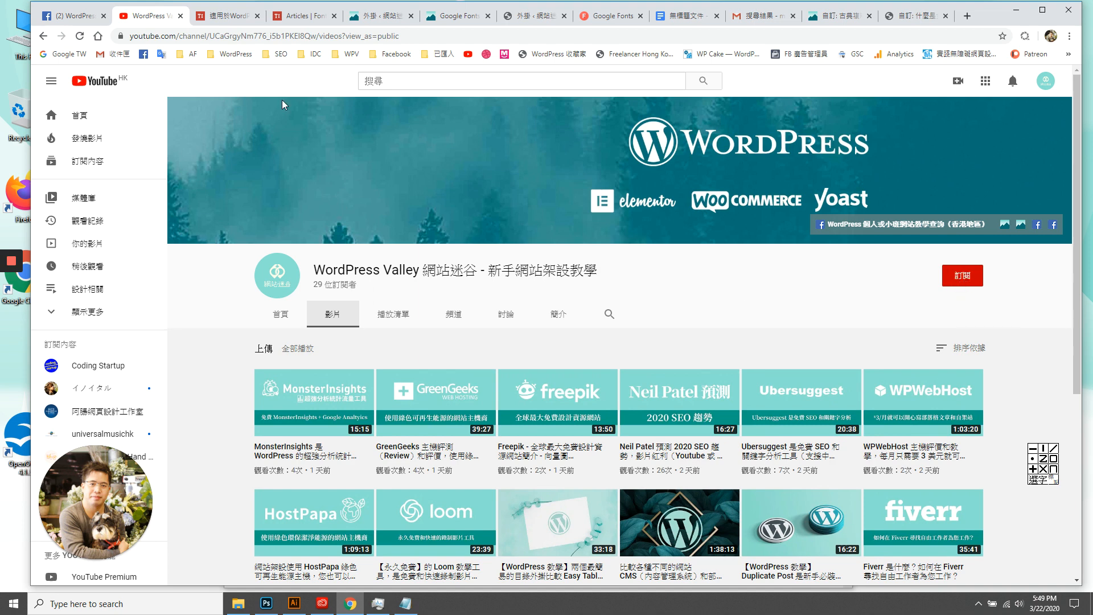
Look through the announcement and recent posts of the WordPress 社群生態普查與研習 Facebook group, and return to the fontsplugin.com home page.
left_click(70, 16)
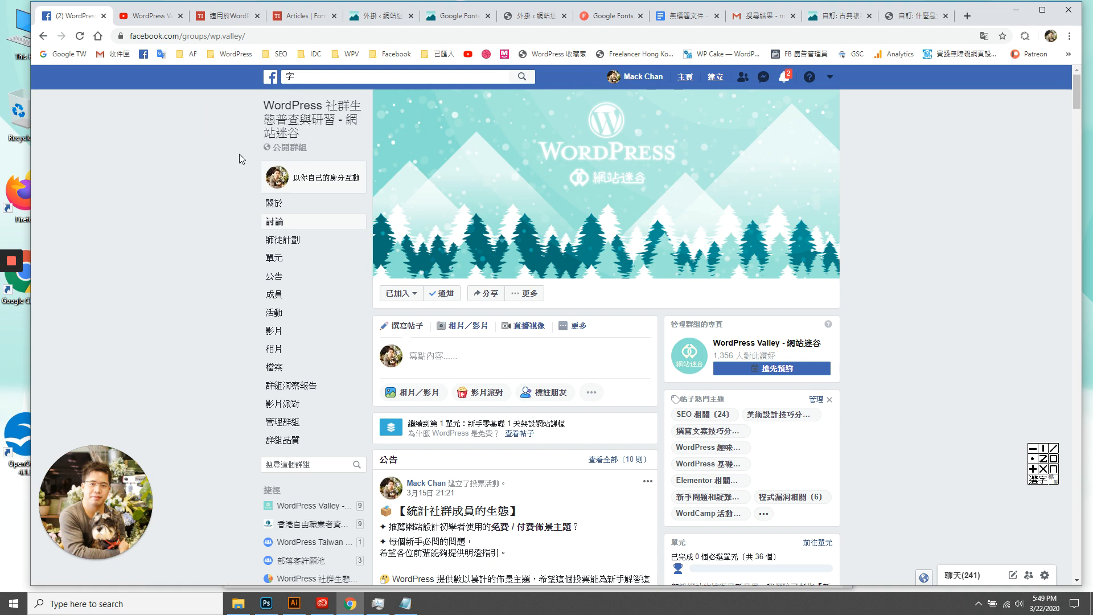
scroll(554, 402, "down", 6)
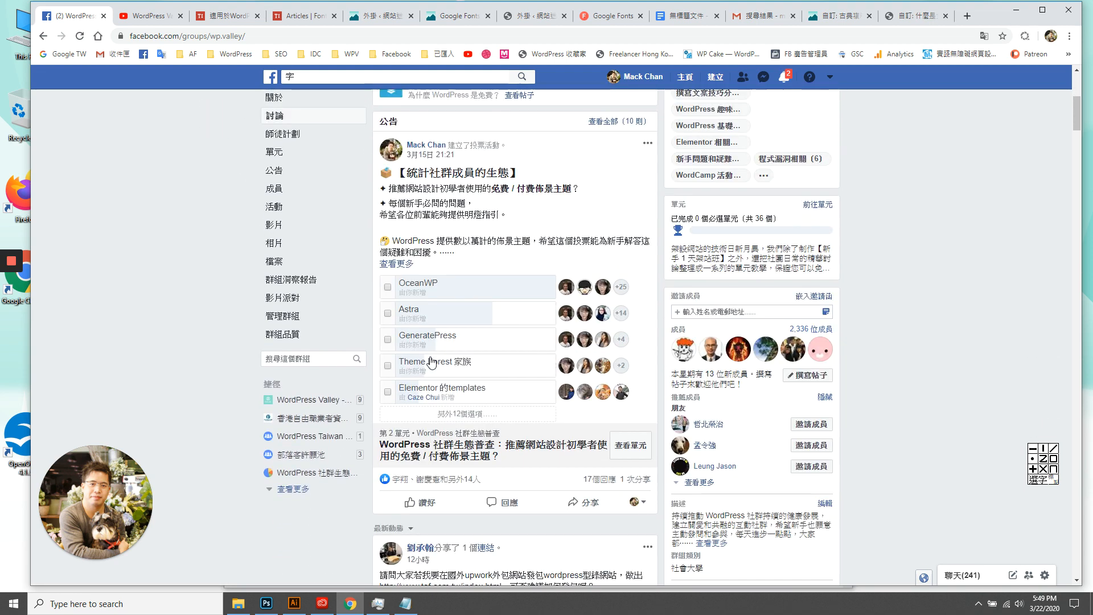
scroll(430, 362, "down", 1)
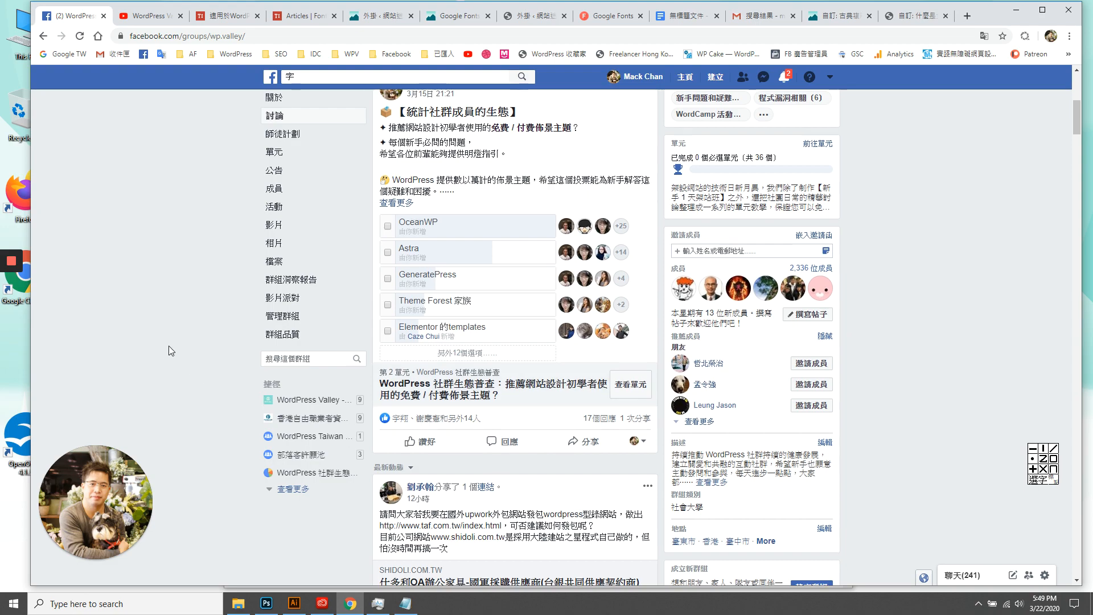
scroll(169, 346, "down", 7)
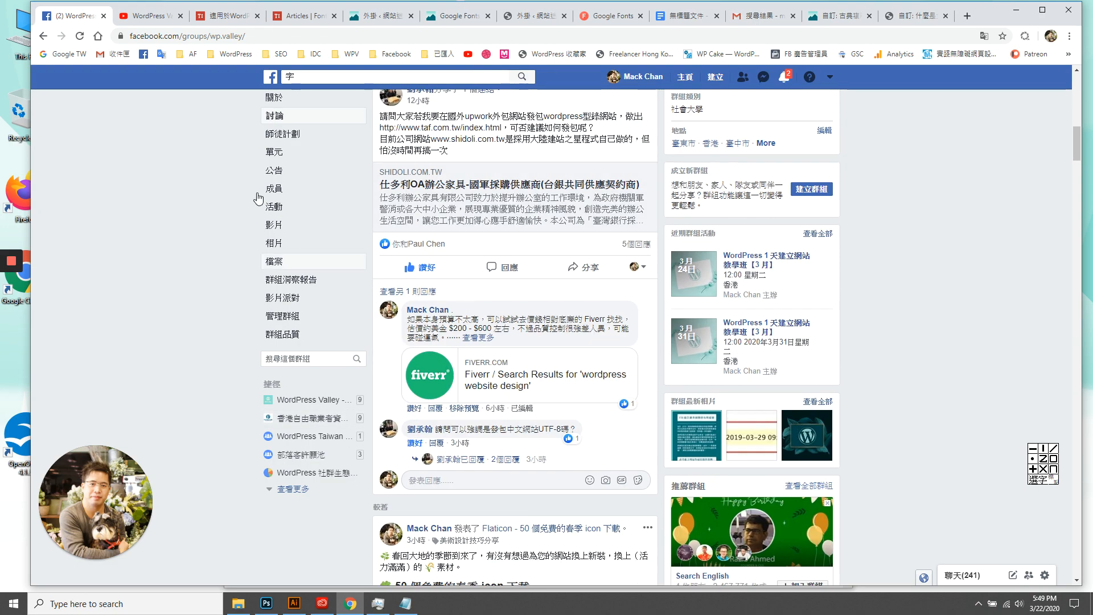
scroll(258, 198, "down", 7)
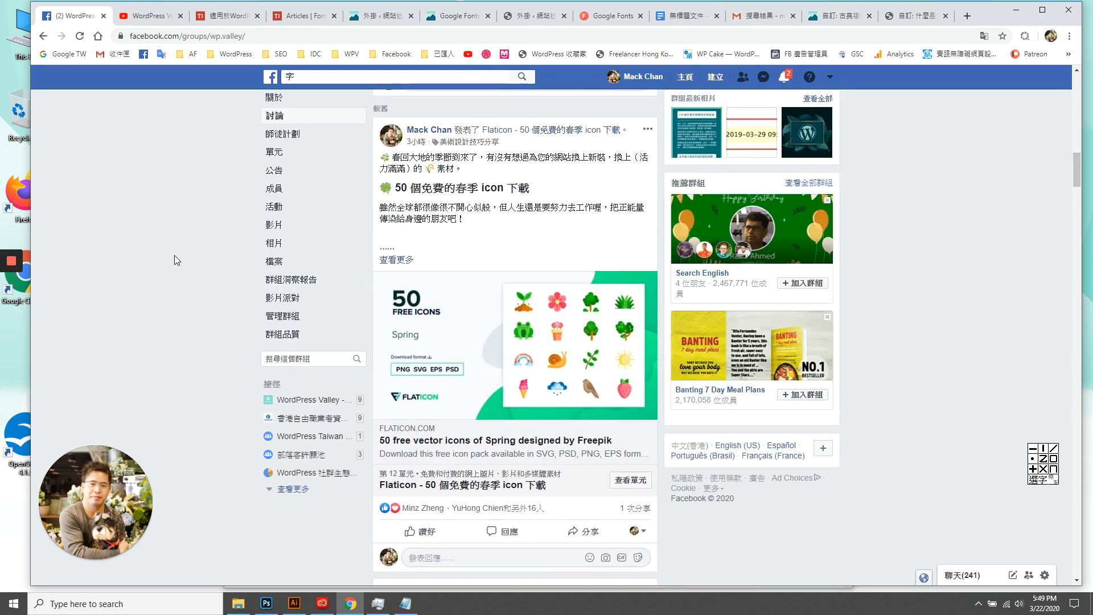
scroll(174, 255, "down", 3)
scroll(549, 259, "up", 8)
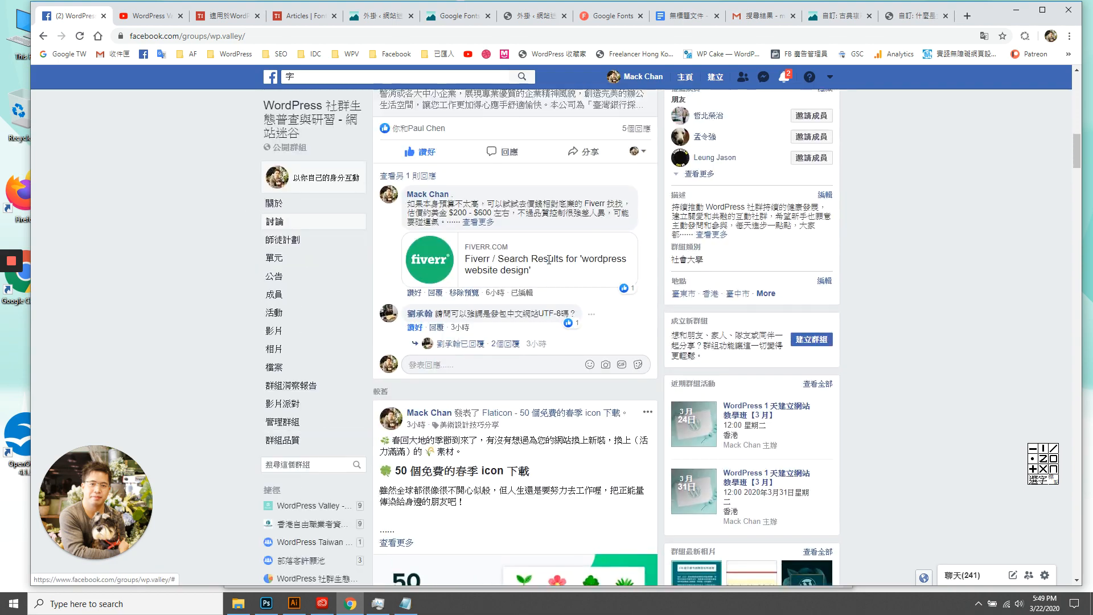
scroll(548, 260, "up", 15)
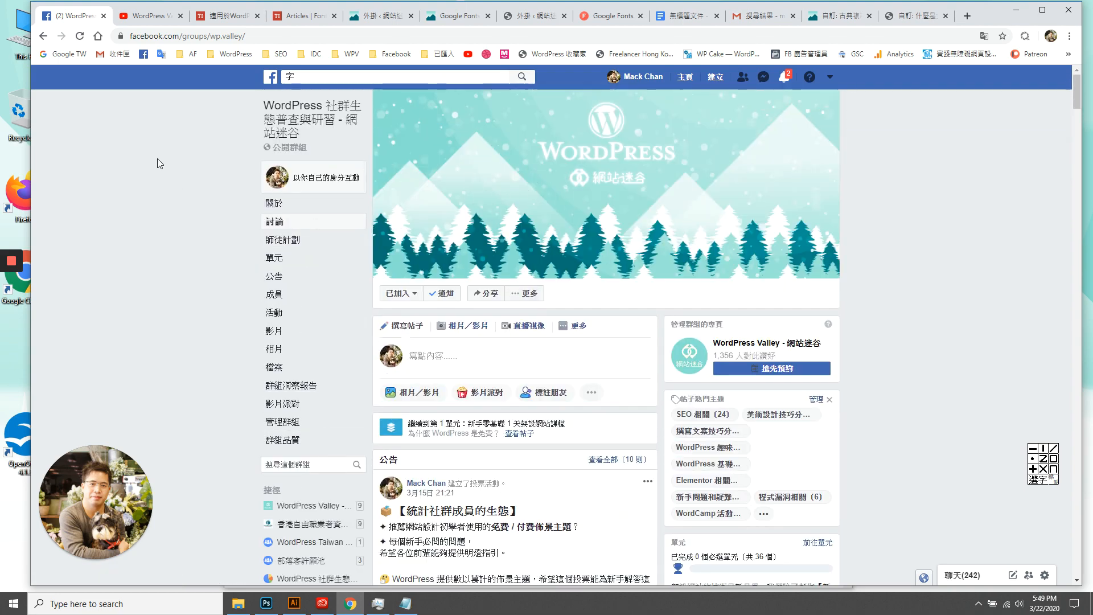
left_click(242, 18)
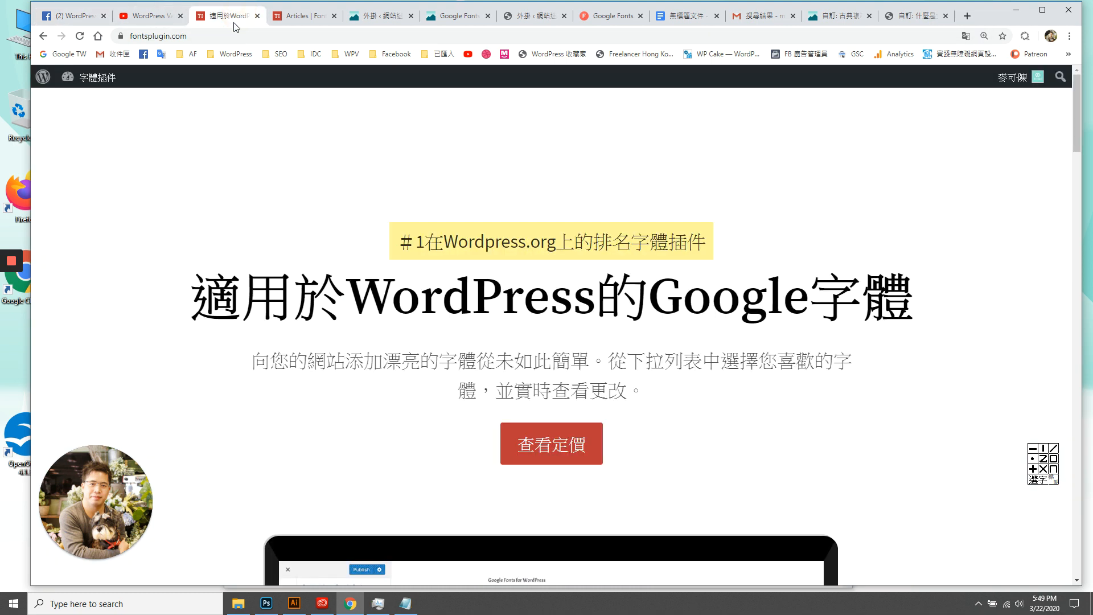